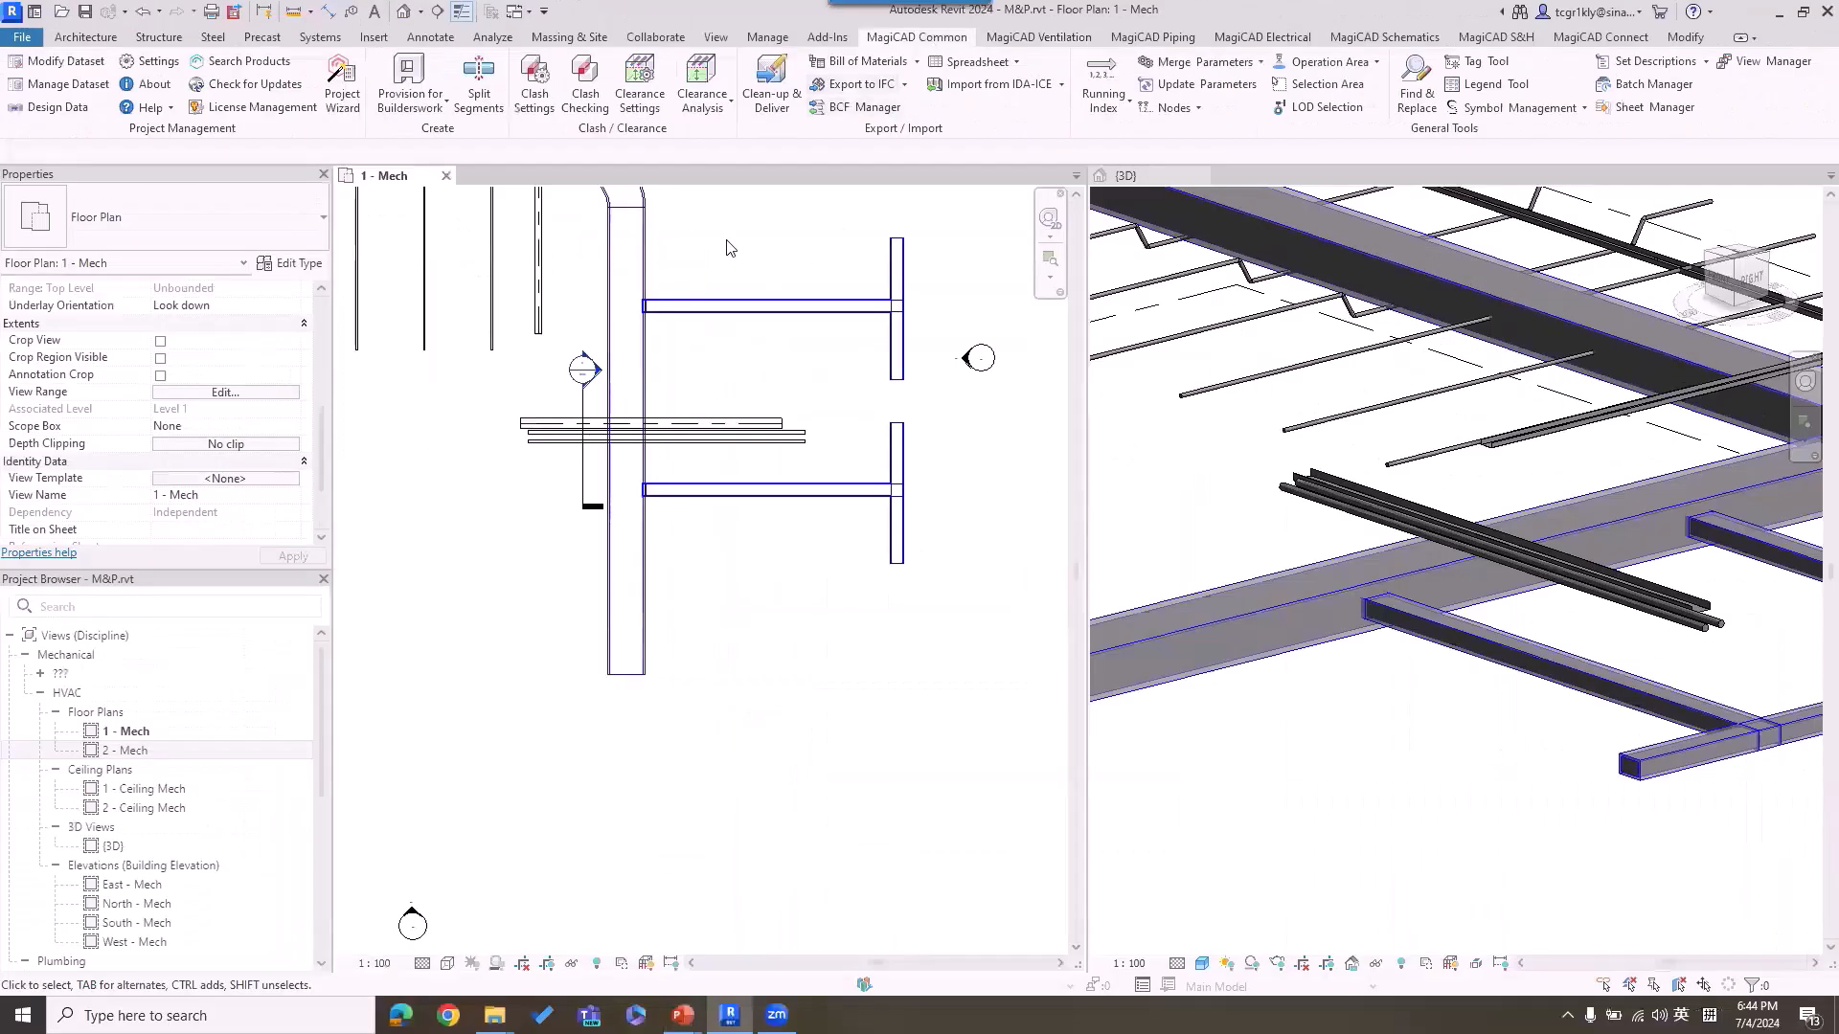
Step: In the clash settings, include Ventilation and Piping in Selection A, and Ventilation, Piping and Electrical in Selection B
{"action": "middle_click_drag", "start_coordinate": [1056, 481], "coordinate": [1123, 667]}
{"action": "scroll", "coordinate": [785, 354], "scroll_direction": "down", "scroll_amount": 4}
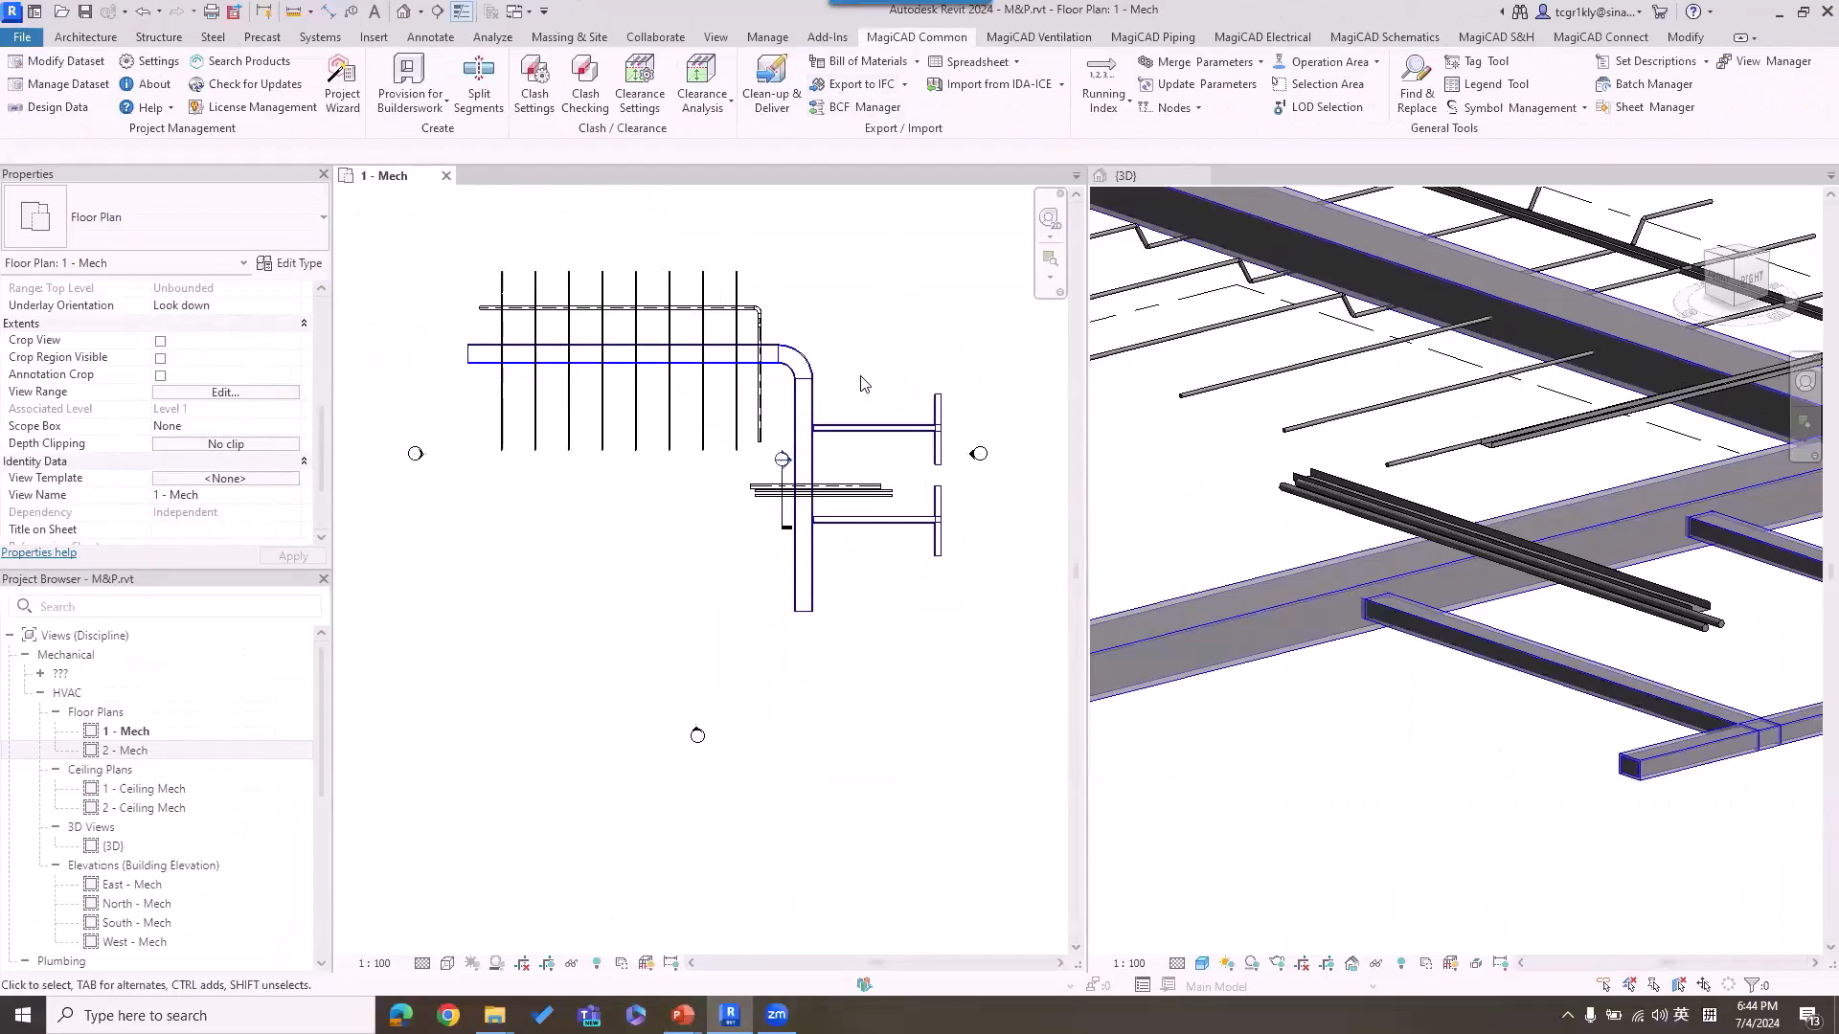
{"action": "left_click", "coordinate": [536, 106]}
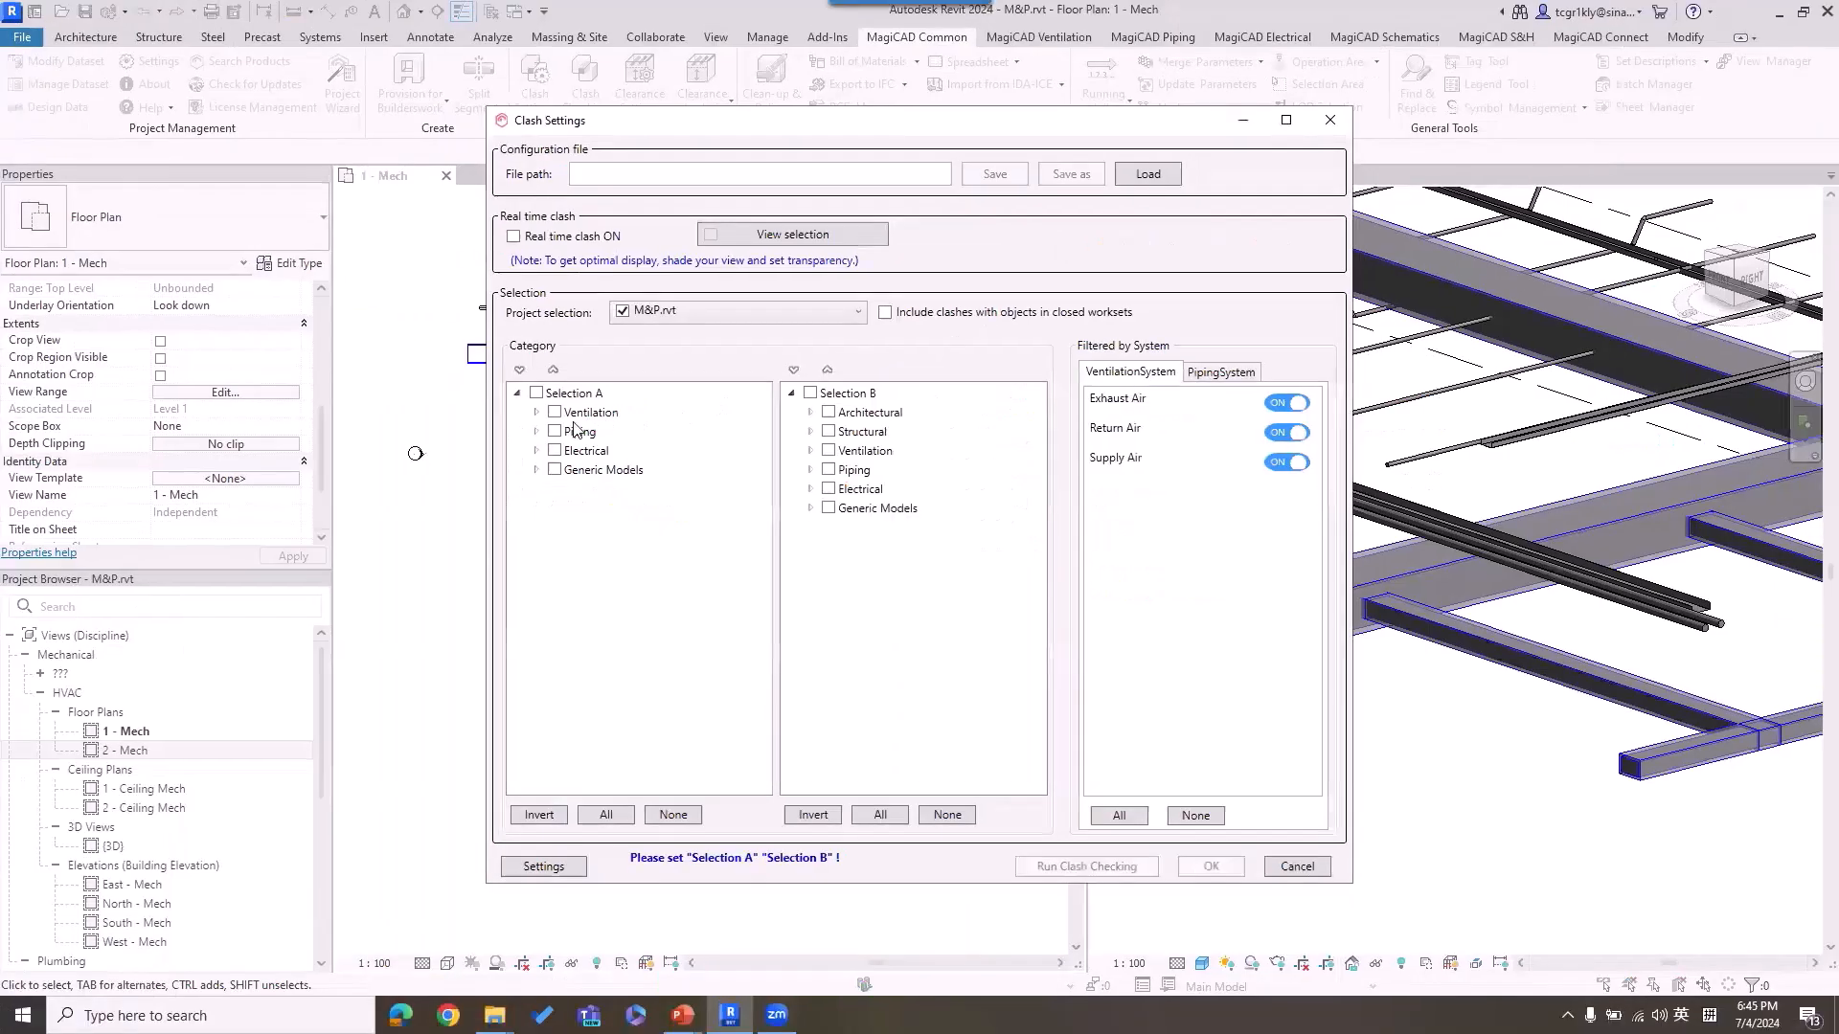
{"action": "left_click", "coordinate": [555, 412]}
{"action": "left_click", "coordinate": [555, 430]}
{"action": "left_click", "coordinate": [828, 450]}
{"action": "left_click", "coordinate": [829, 470]}
{"action": "left_click", "coordinate": [828, 488]}
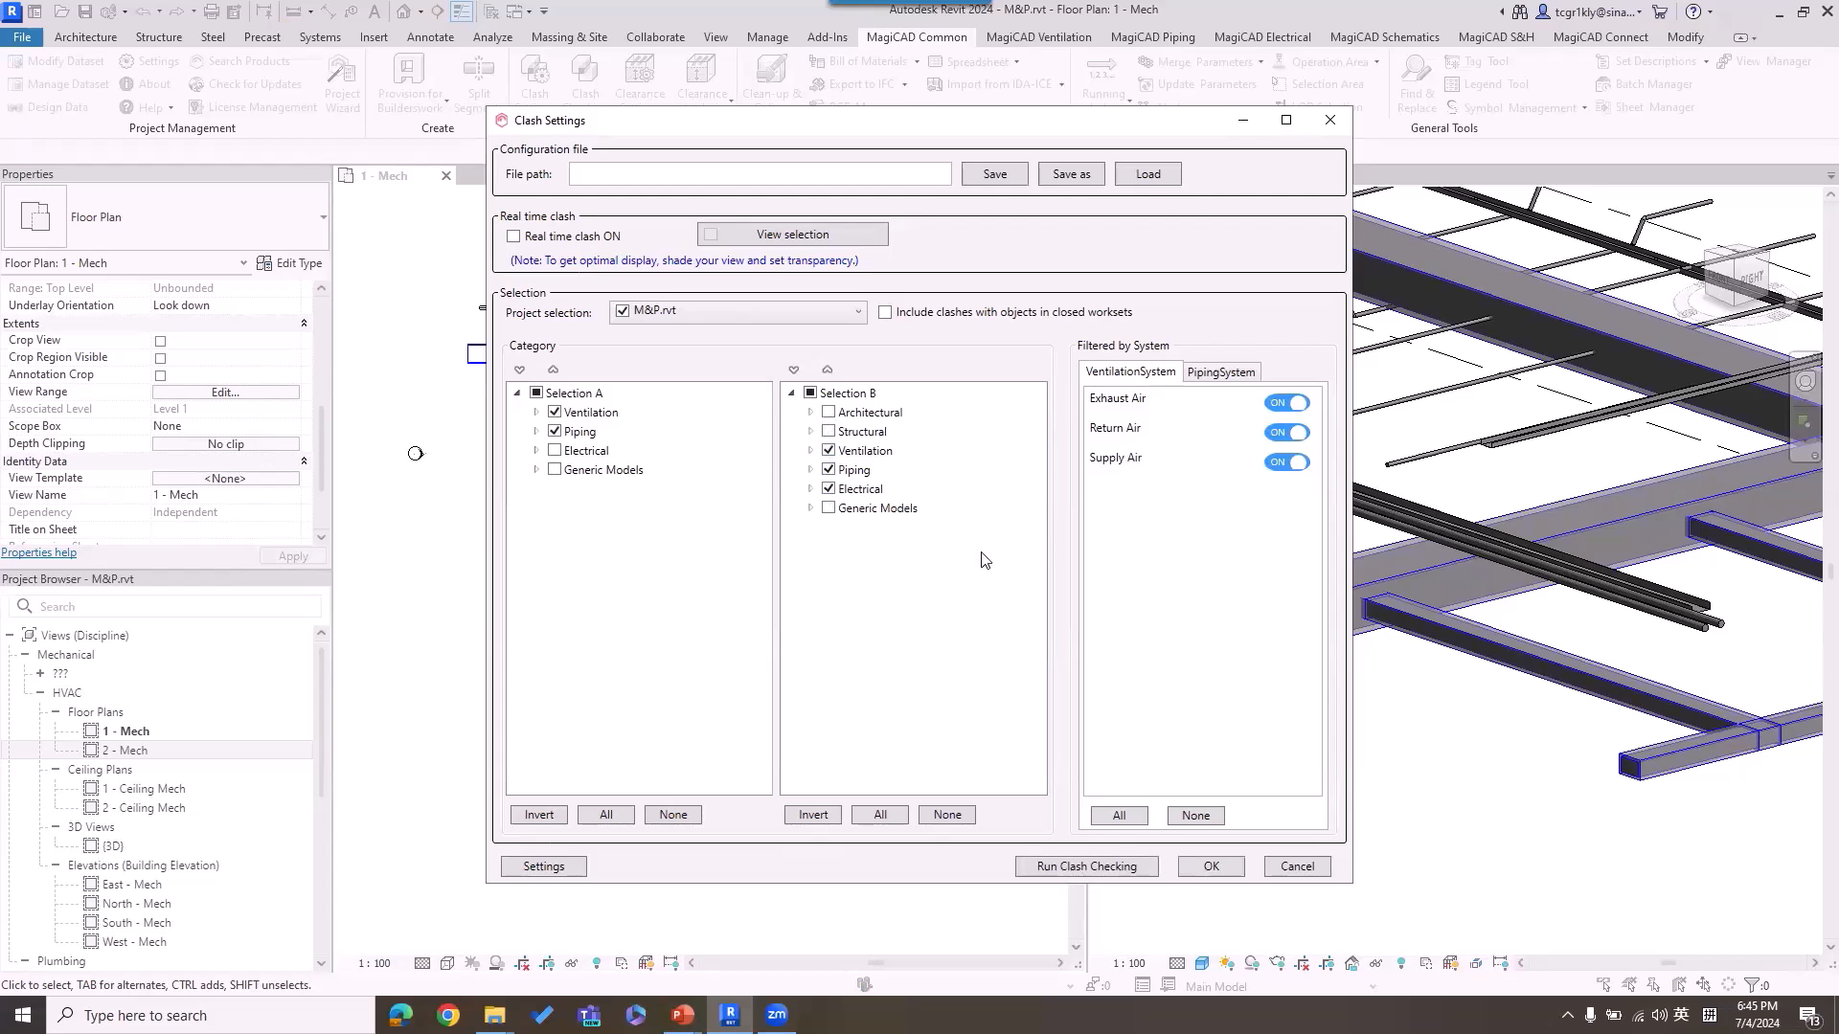
Step: Check that M&P.rvt and E.rvt are both included in the project selection, and accept the clash settings
{"action": "left_click", "coordinate": [856, 314]}
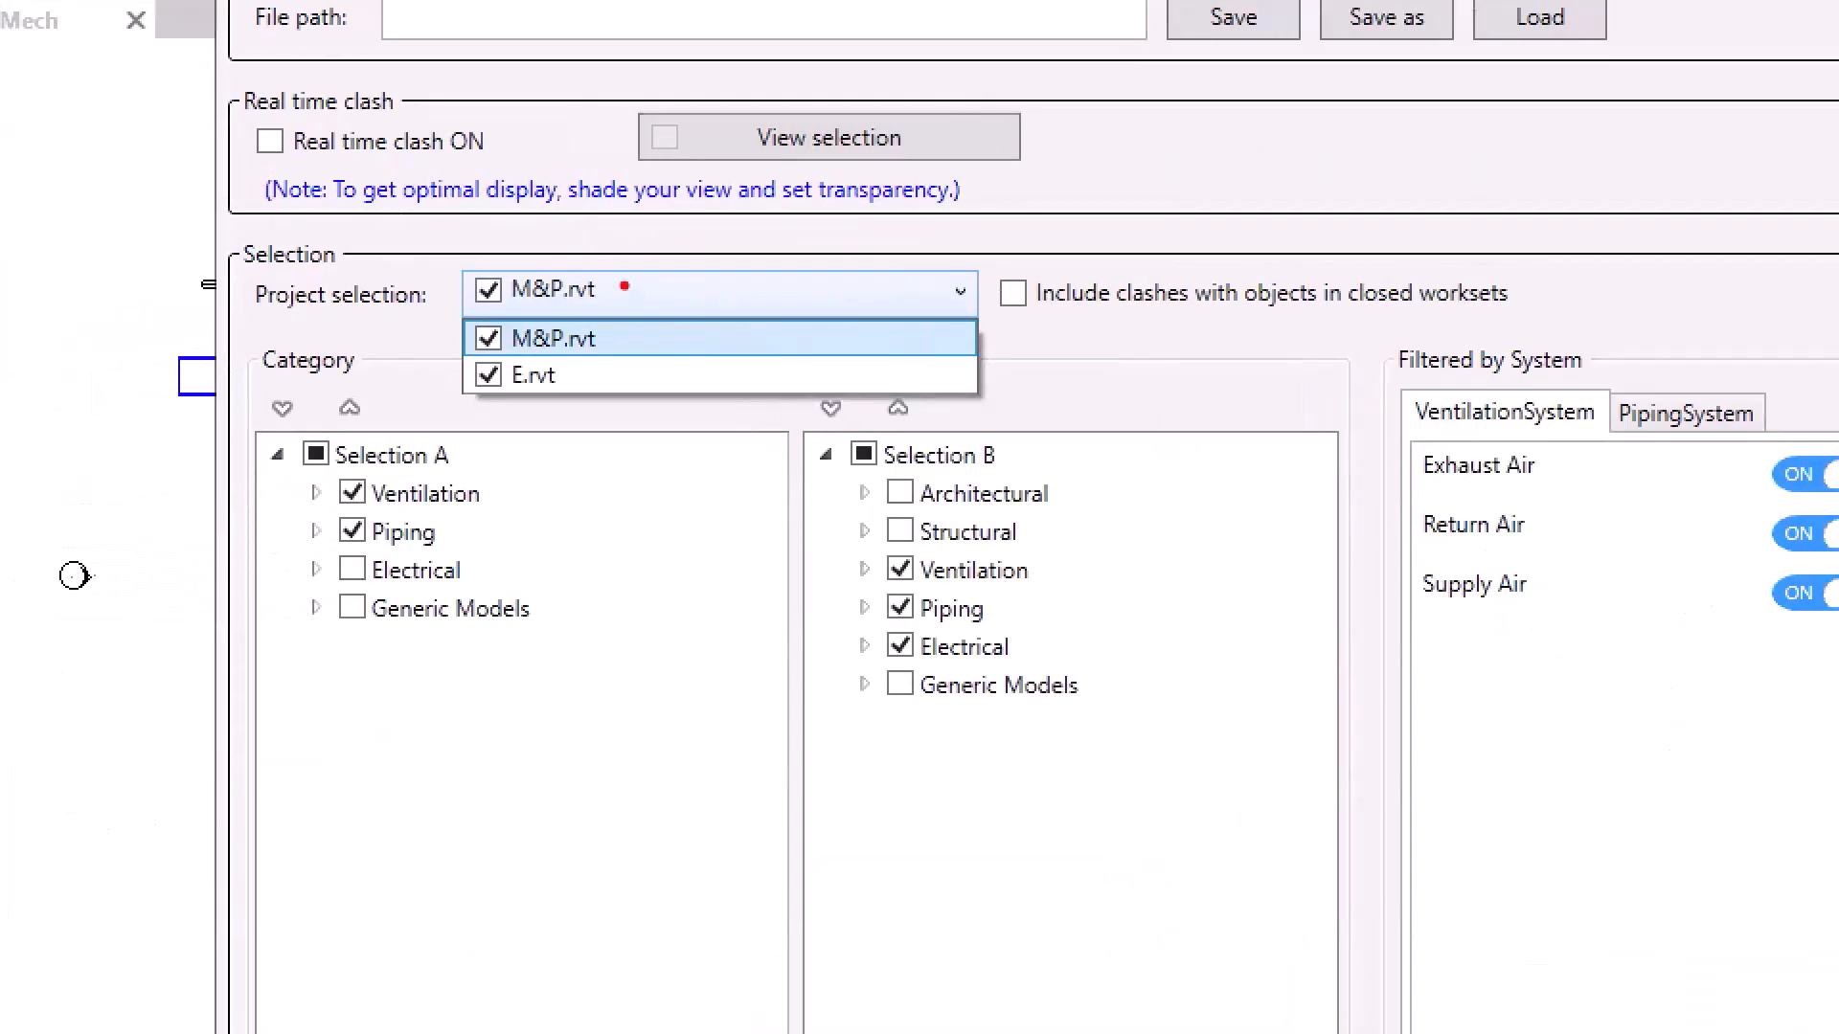
{"action": "mouse_move", "coordinate": [624, 280]}
{"action": "left_mouse_down"}
{"action": "mouse_move", "coordinate": [477, 225]}
{"action": "mouse_move", "coordinate": [404, 431]}
{"action": "mouse_move", "coordinate": [653, 257]}
{"action": "mouse_move", "coordinate": [598, 256]}
{"action": "left_mouse_up"}
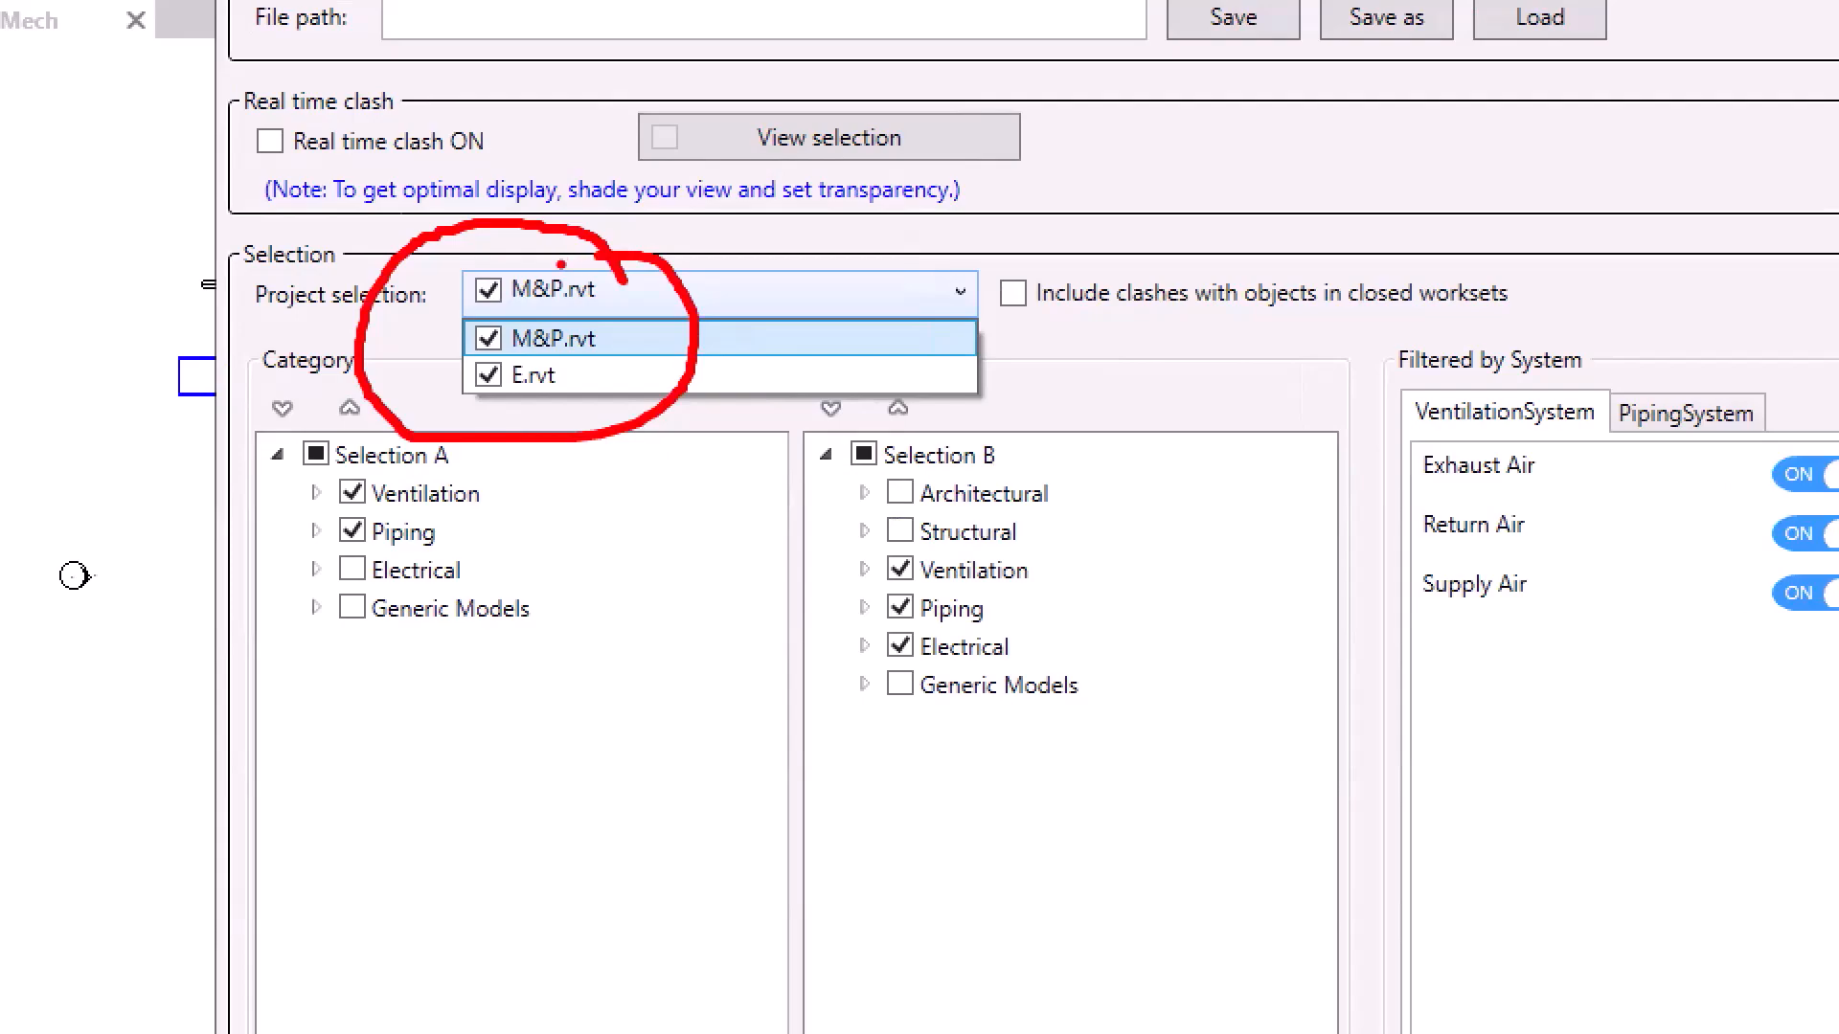
{"action": "key", "text": "Escape"}
{"action": "left_click", "coordinate": [1212, 867]}
Step: Run clash checking on the current view of the current model, creating a new report without saving existing issues
{"action": "left_click", "coordinate": [585, 86]}
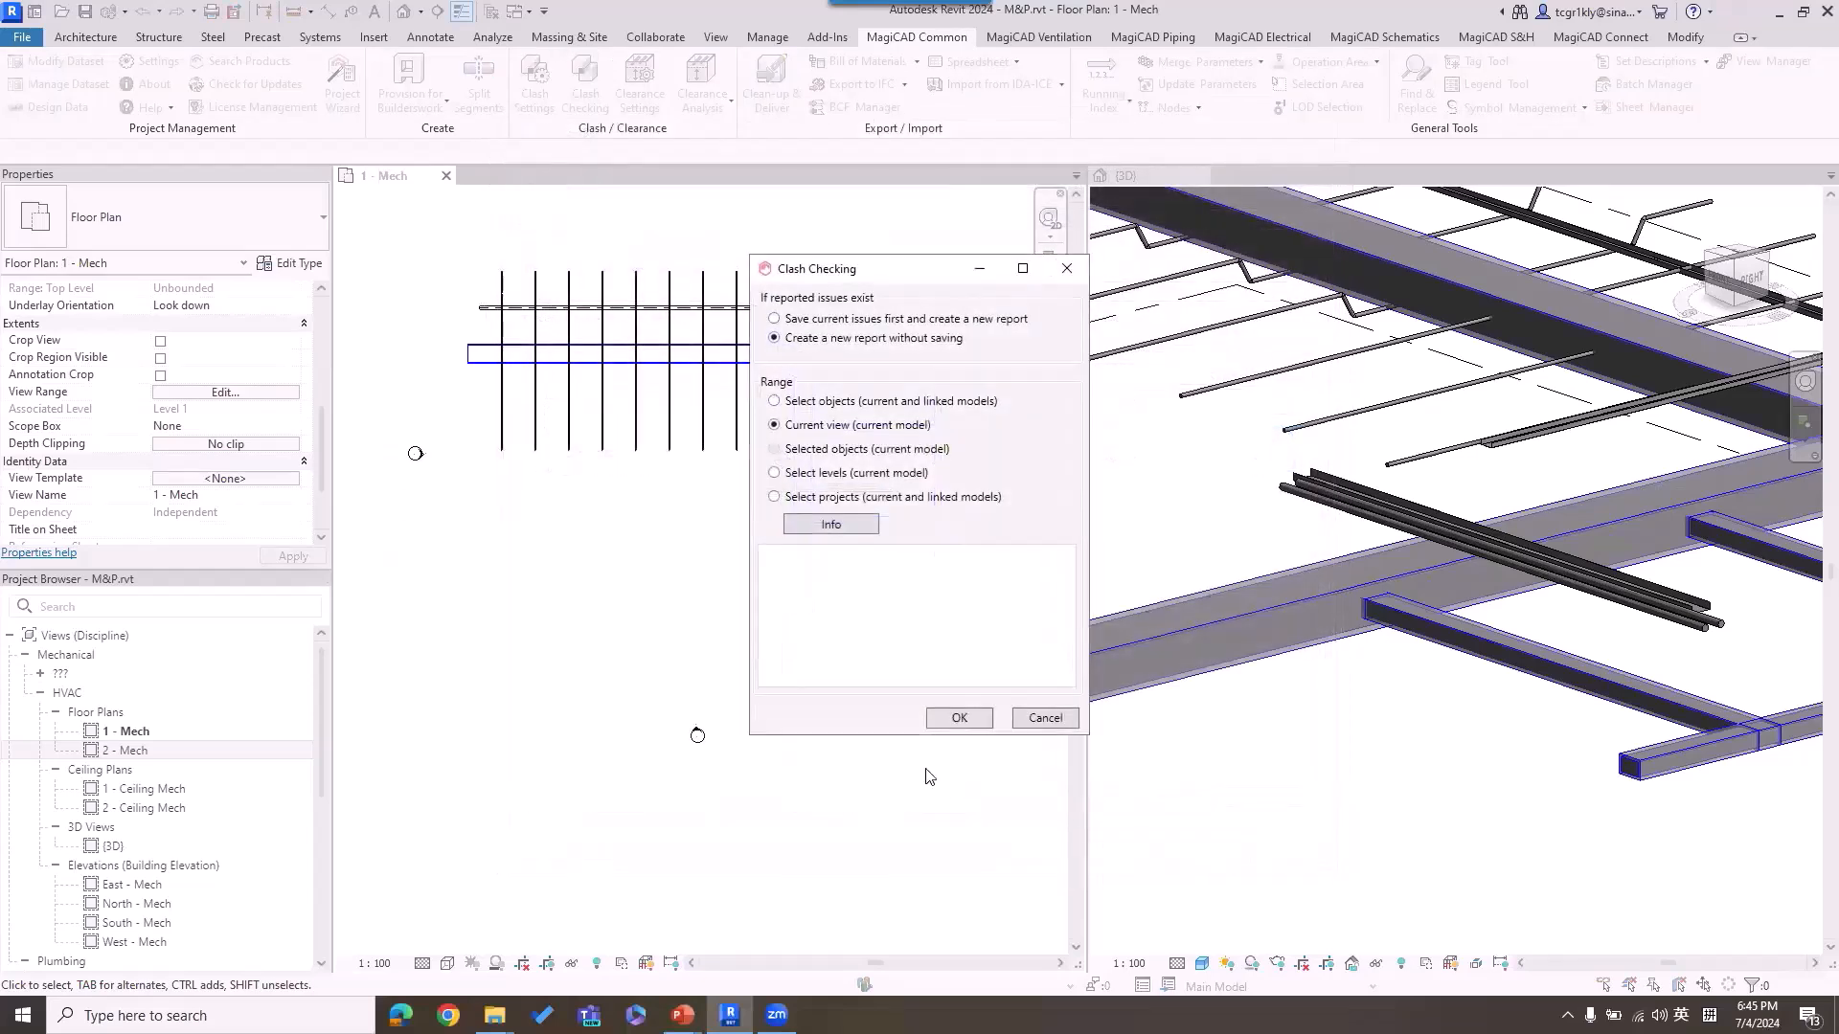
{"action": "left_click", "coordinate": [957, 716]}
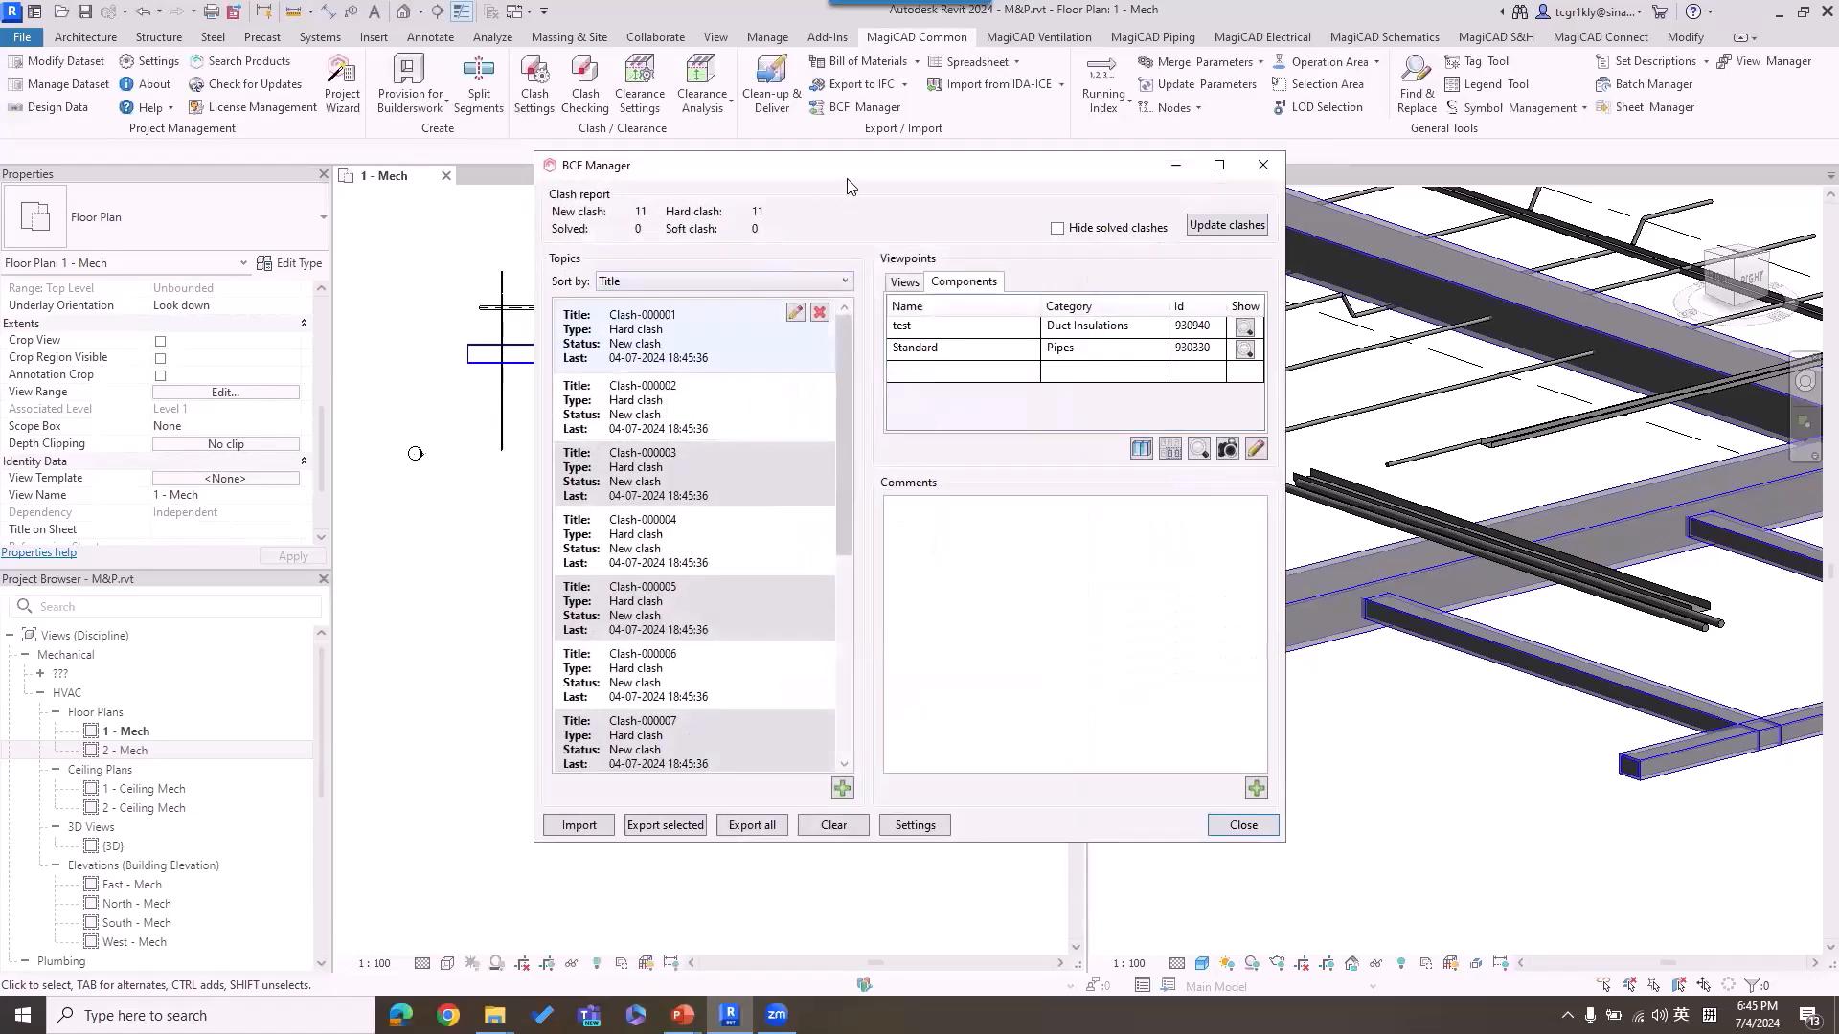
{"action": "left_click_drag", "start_coordinate": [849, 171], "coordinate": [551, 189]}
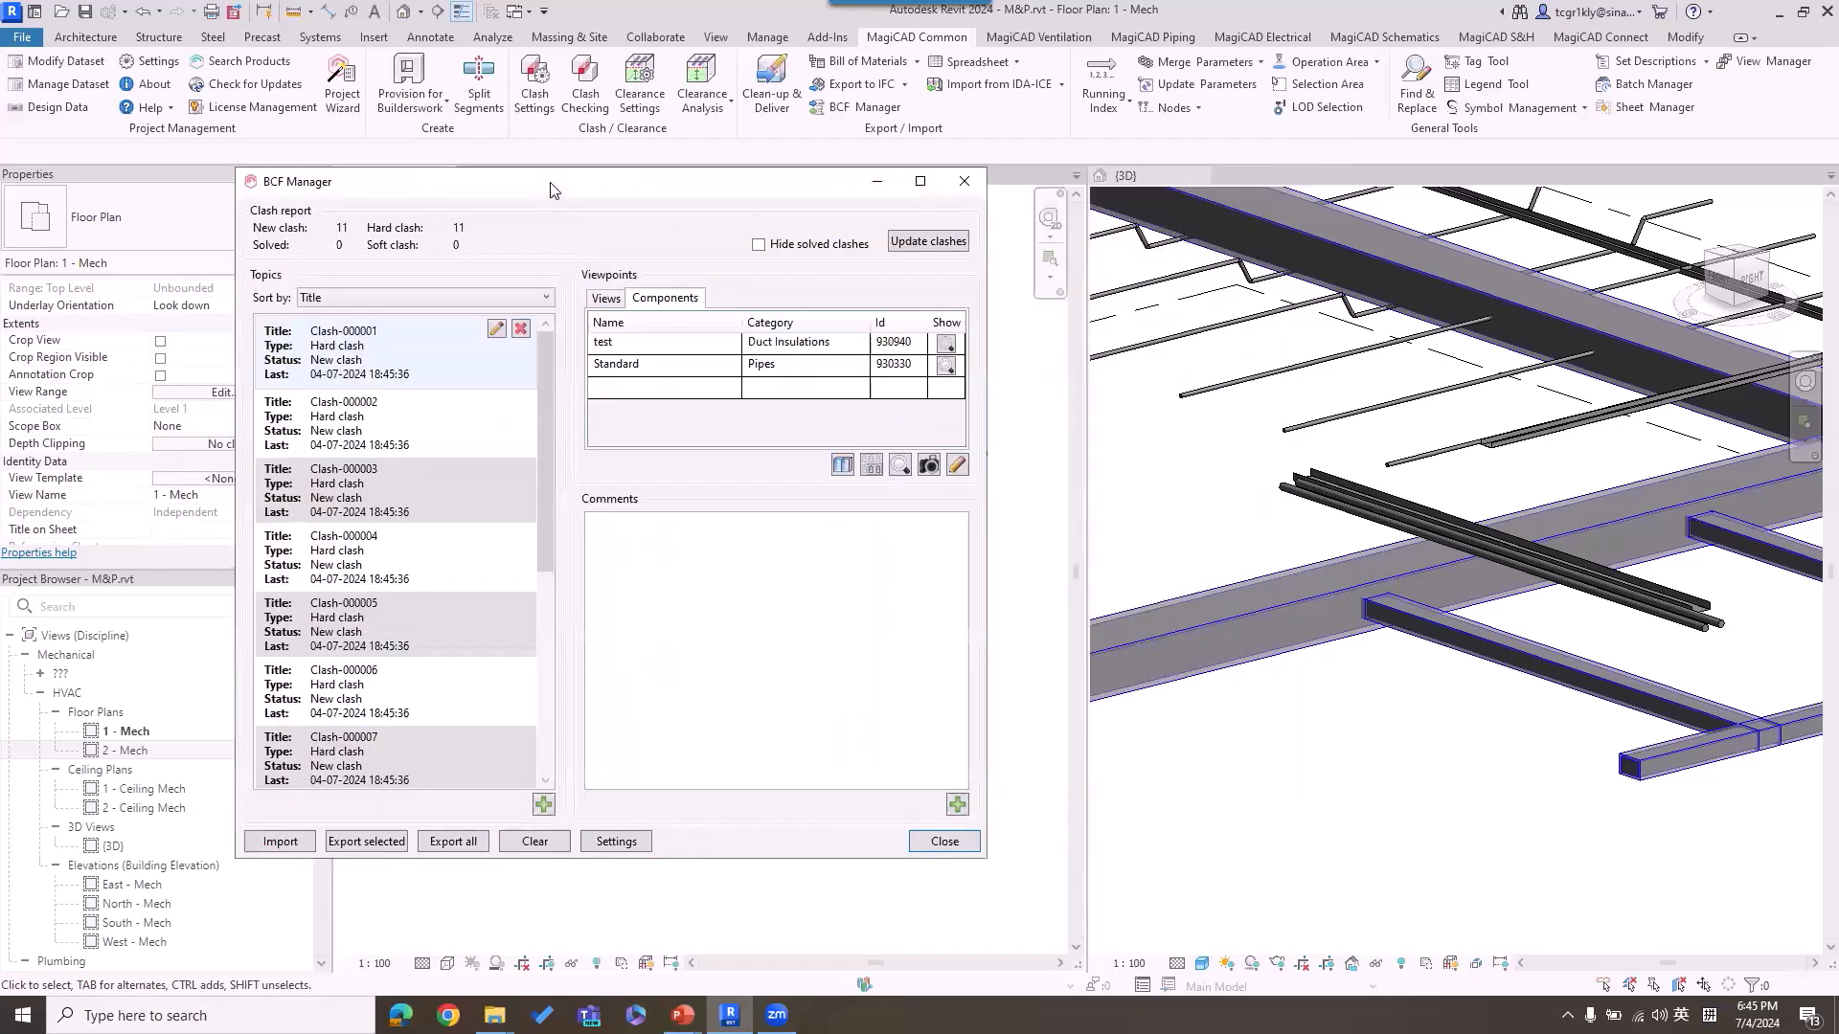
Step: Preview the viewpoint images of Clash-000001 and Clash-000002 in the clash report
{"action": "left_click", "coordinate": [605, 297]}
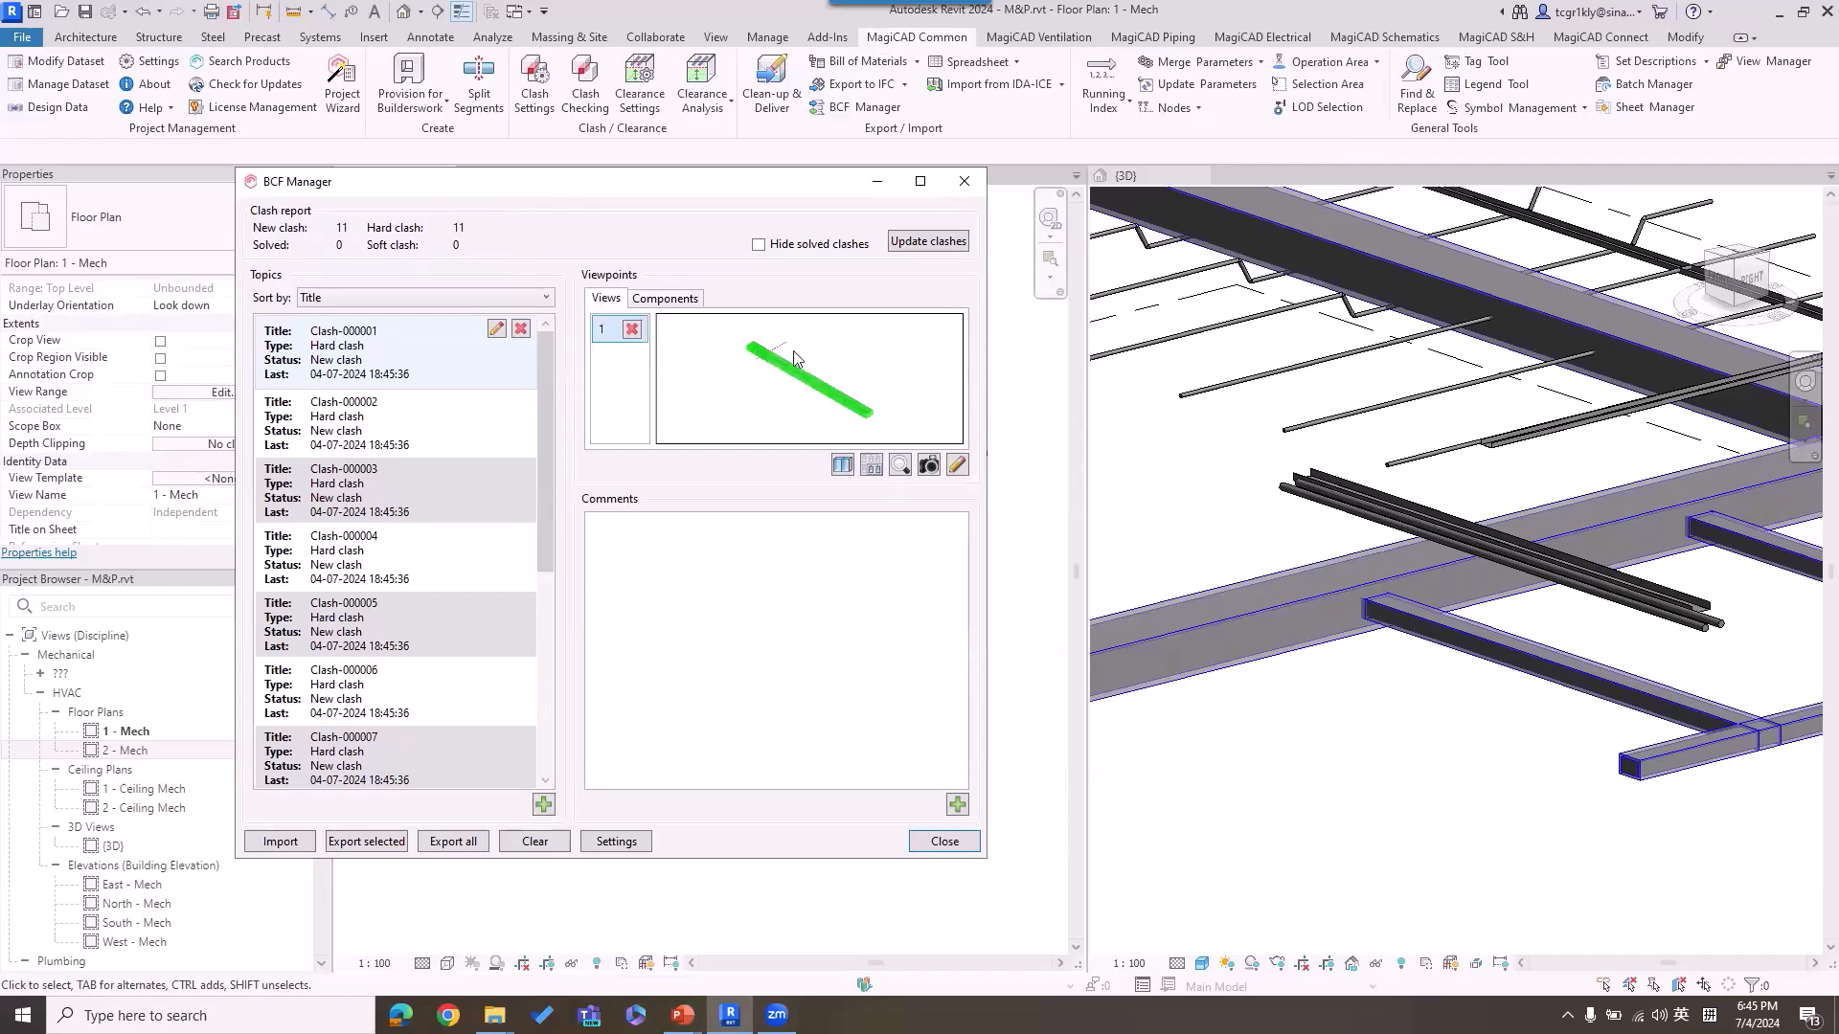
{"action": "left_click", "coordinate": [433, 429]}
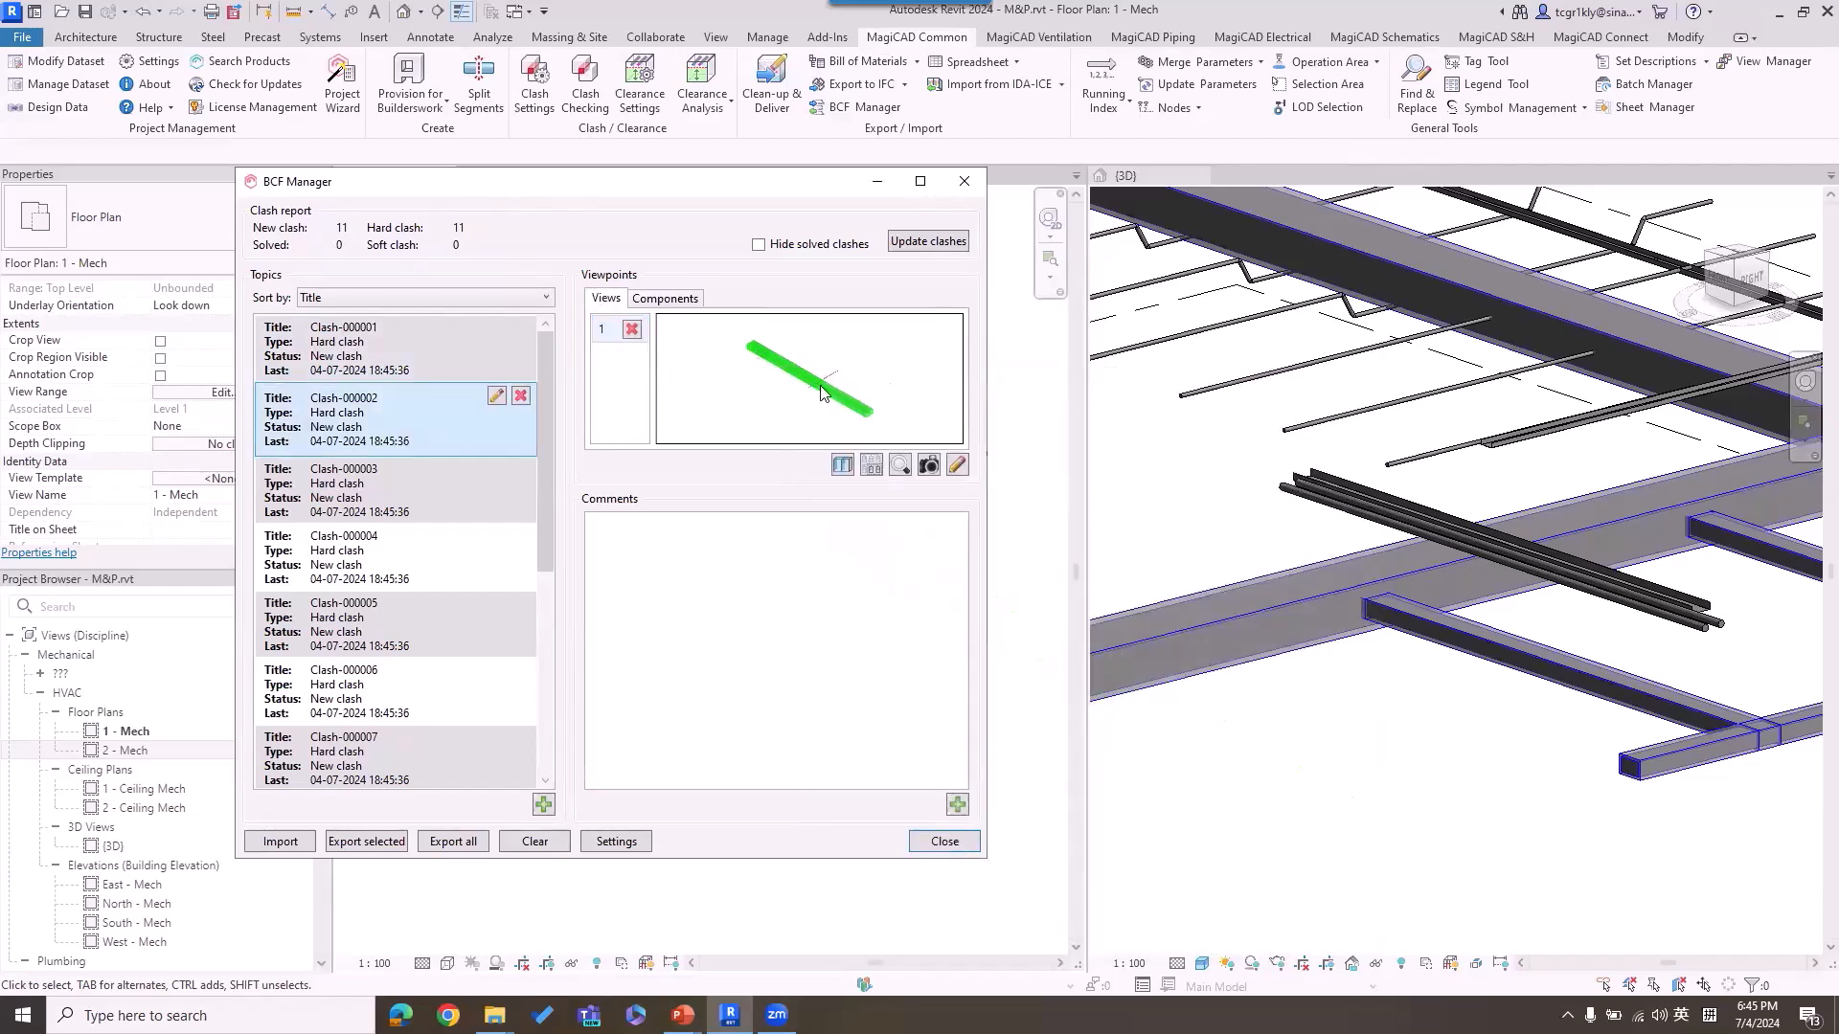
{"action": "left_click", "coordinate": [466, 364]}
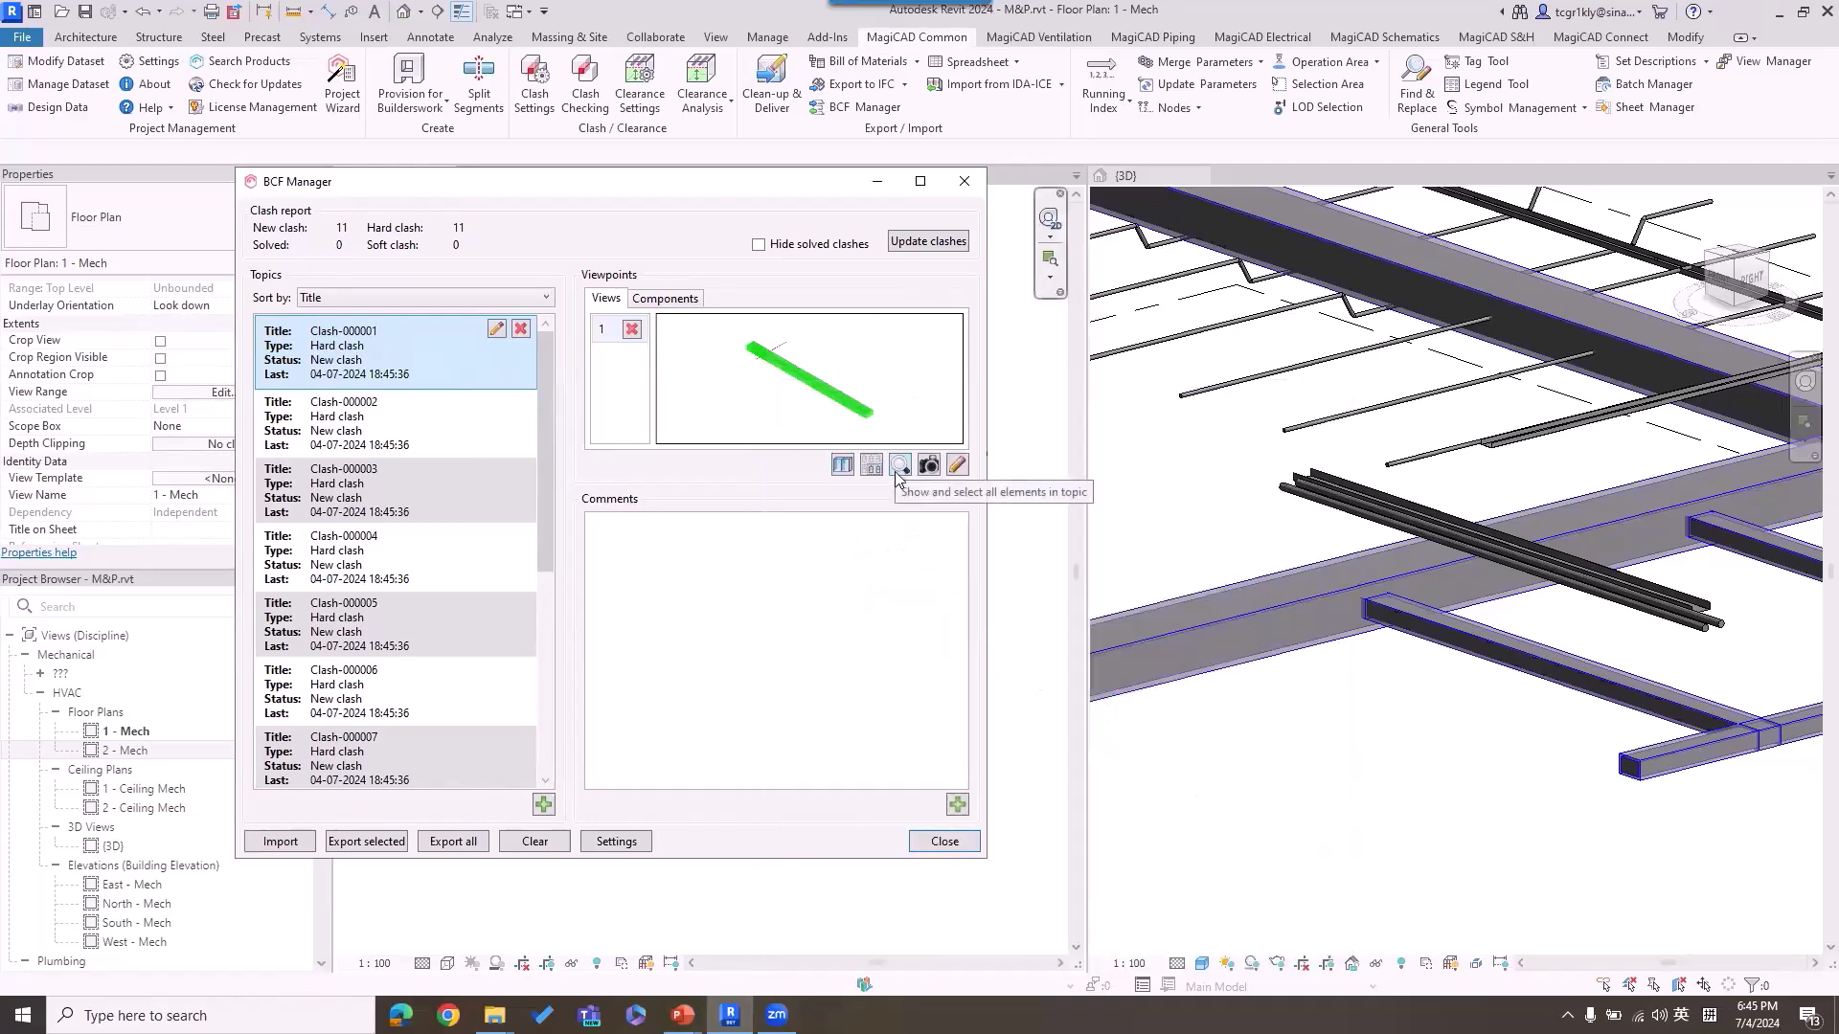
Step: Show and select all elements of Clash-000001 in the floor plan and in the 3D view
{"action": "key", "text": "ctrl+1"}
{"action": "mouse_move", "coordinate": [914, 426]}
{"action": "left_mouse_down"}
{"action": "mouse_move", "coordinate": [892, 446]}
{"action": "mouse_move", "coordinate": [947, 437]}
{"action": "mouse_move", "coordinate": [955, 415]}
{"action": "left_mouse_up"}
{"action": "key", "text": "Escape"}
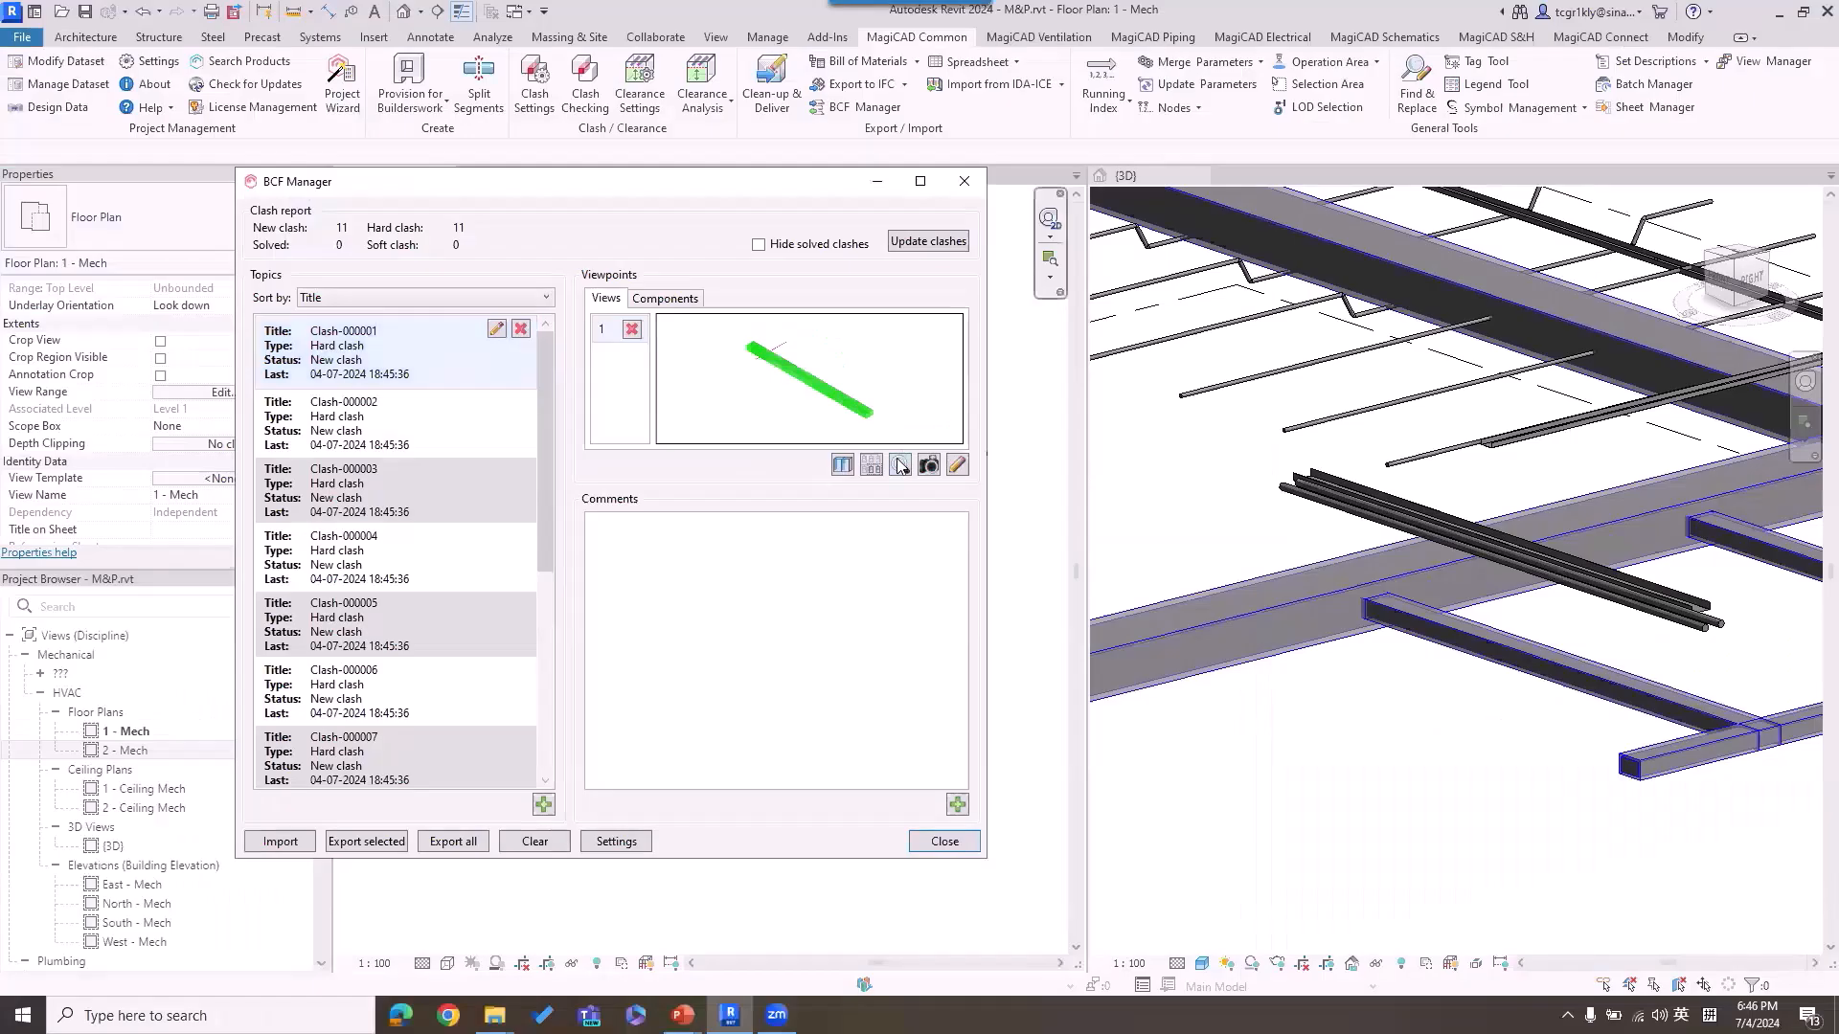
{"action": "left_click", "coordinate": [906, 458]}
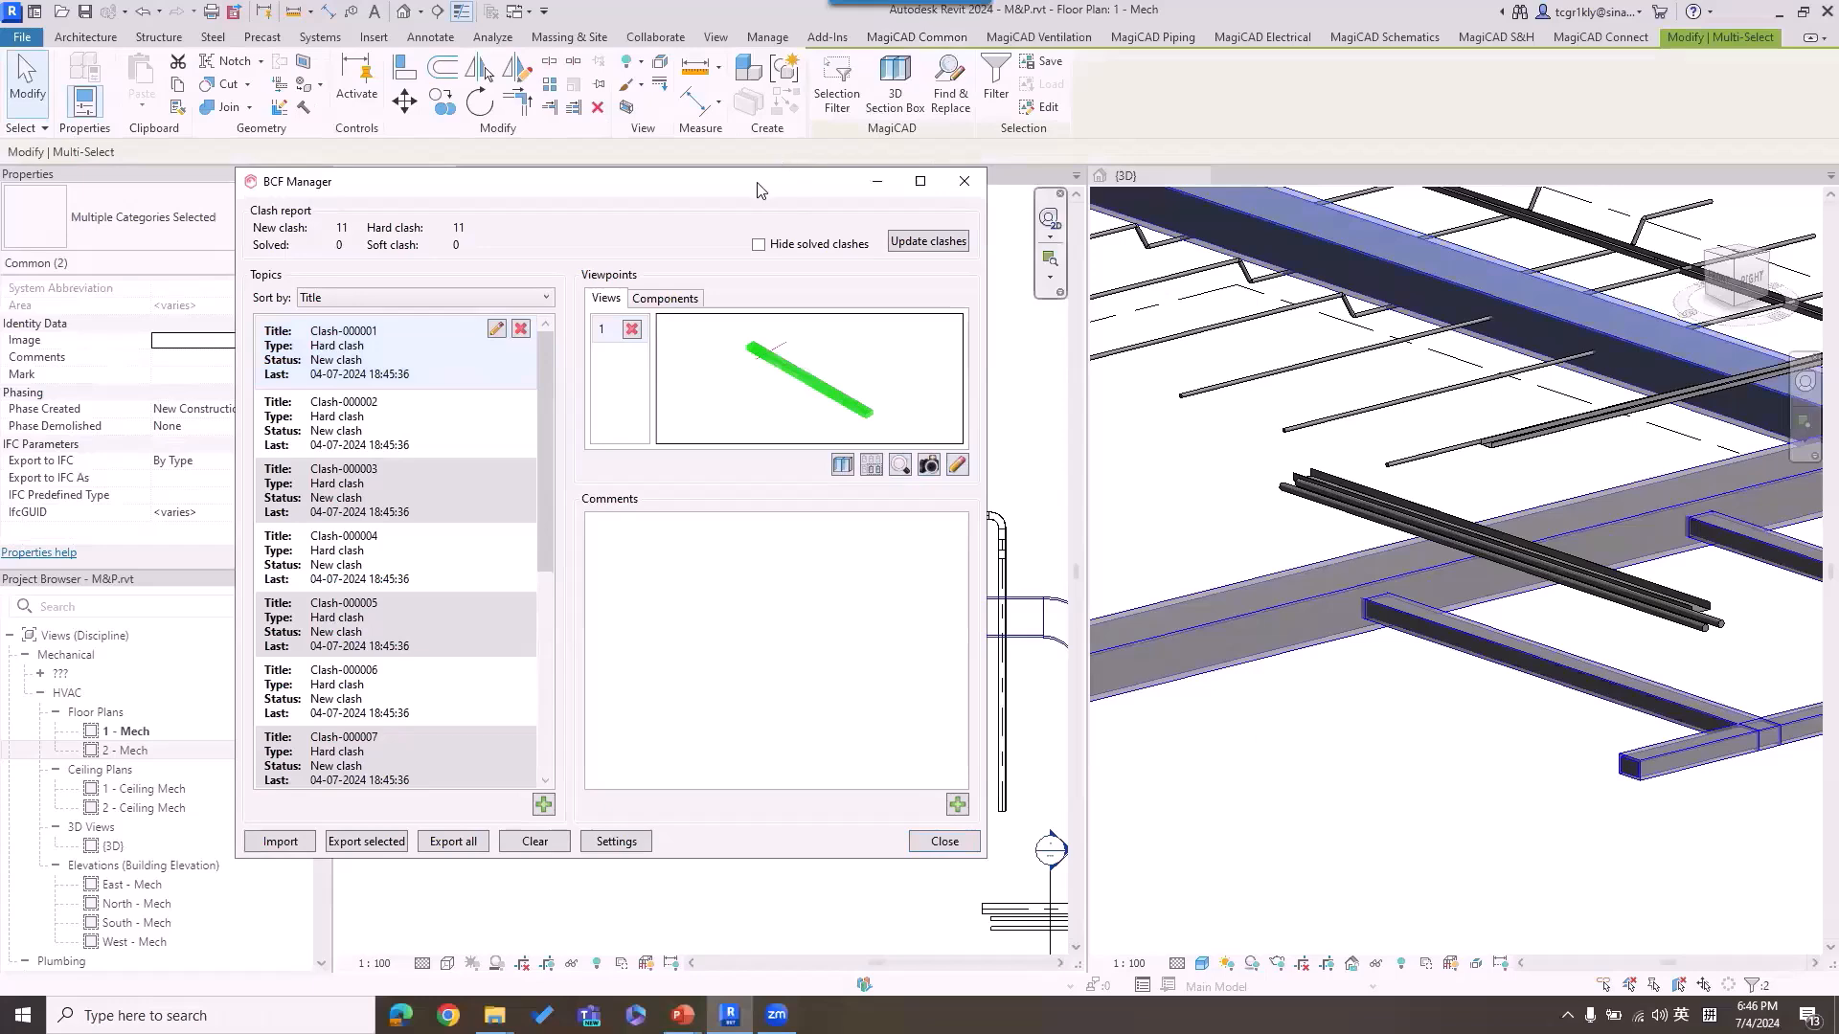
{"action": "left_click_drag", "start_coordinate": [308, 175], "coordinate": [0, 157]}
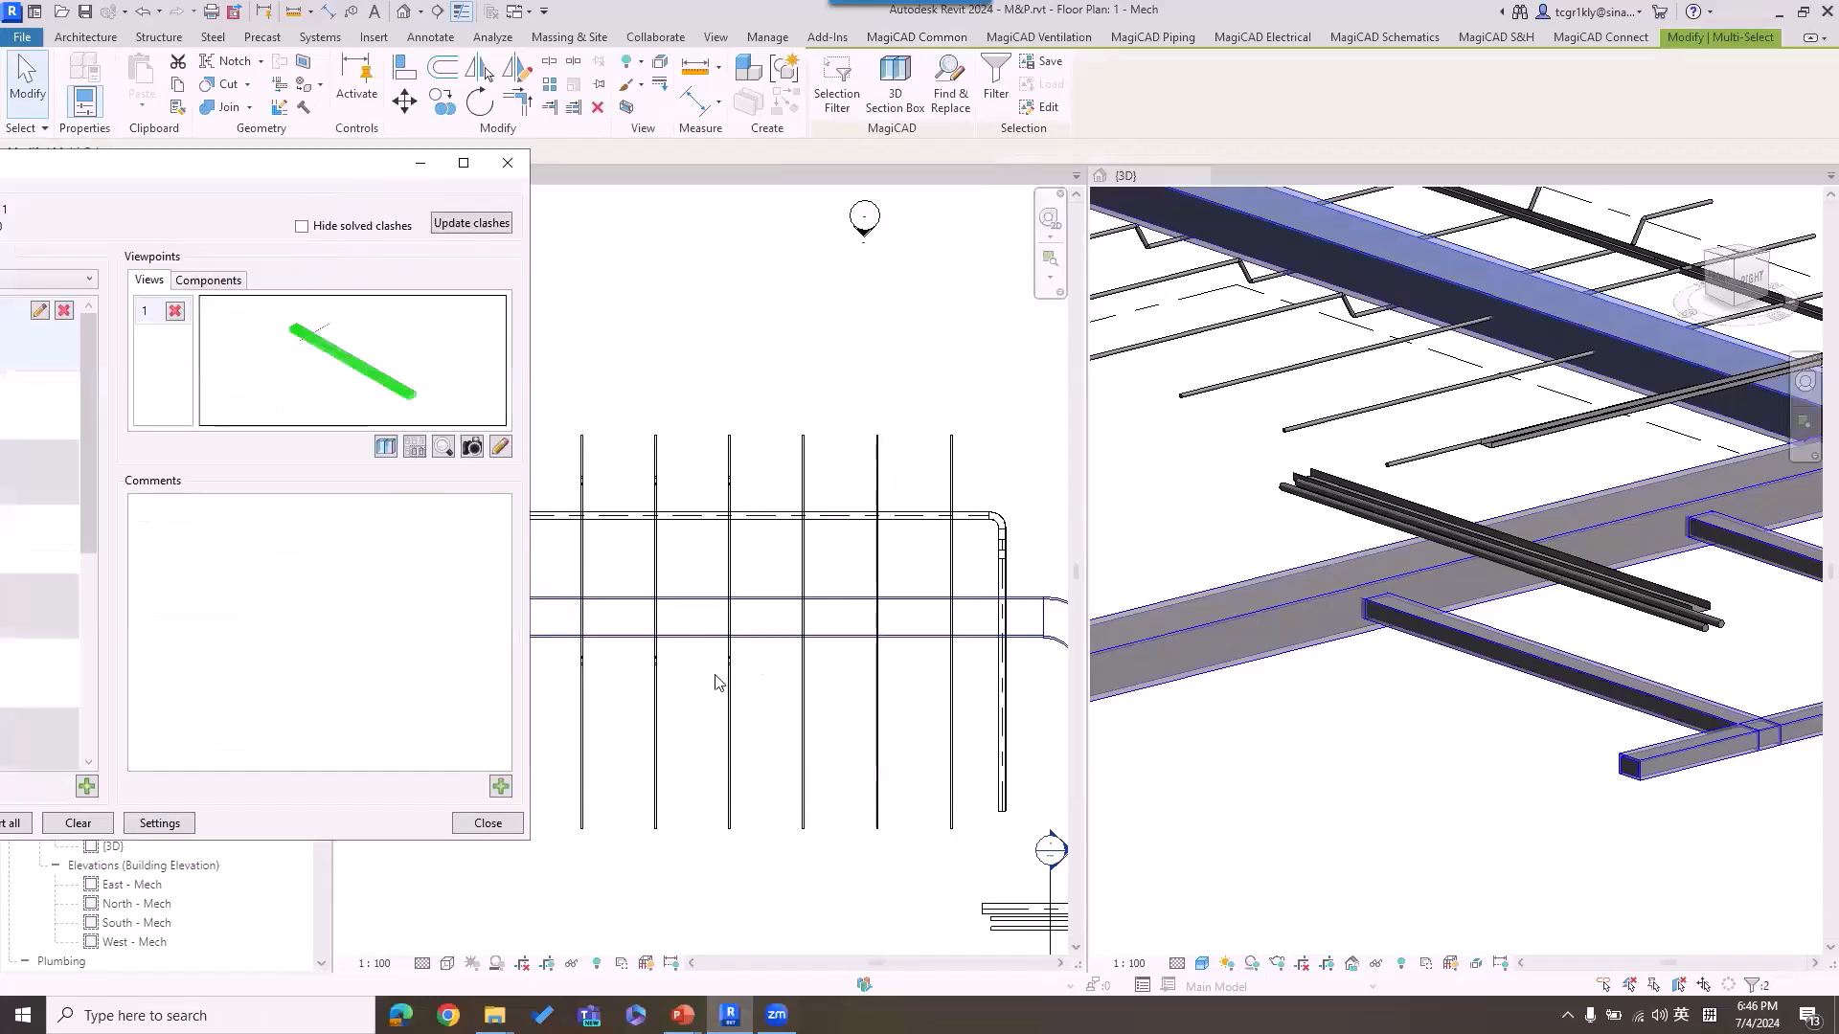
{"action": "left_click", "coordinate": [443, 447]}
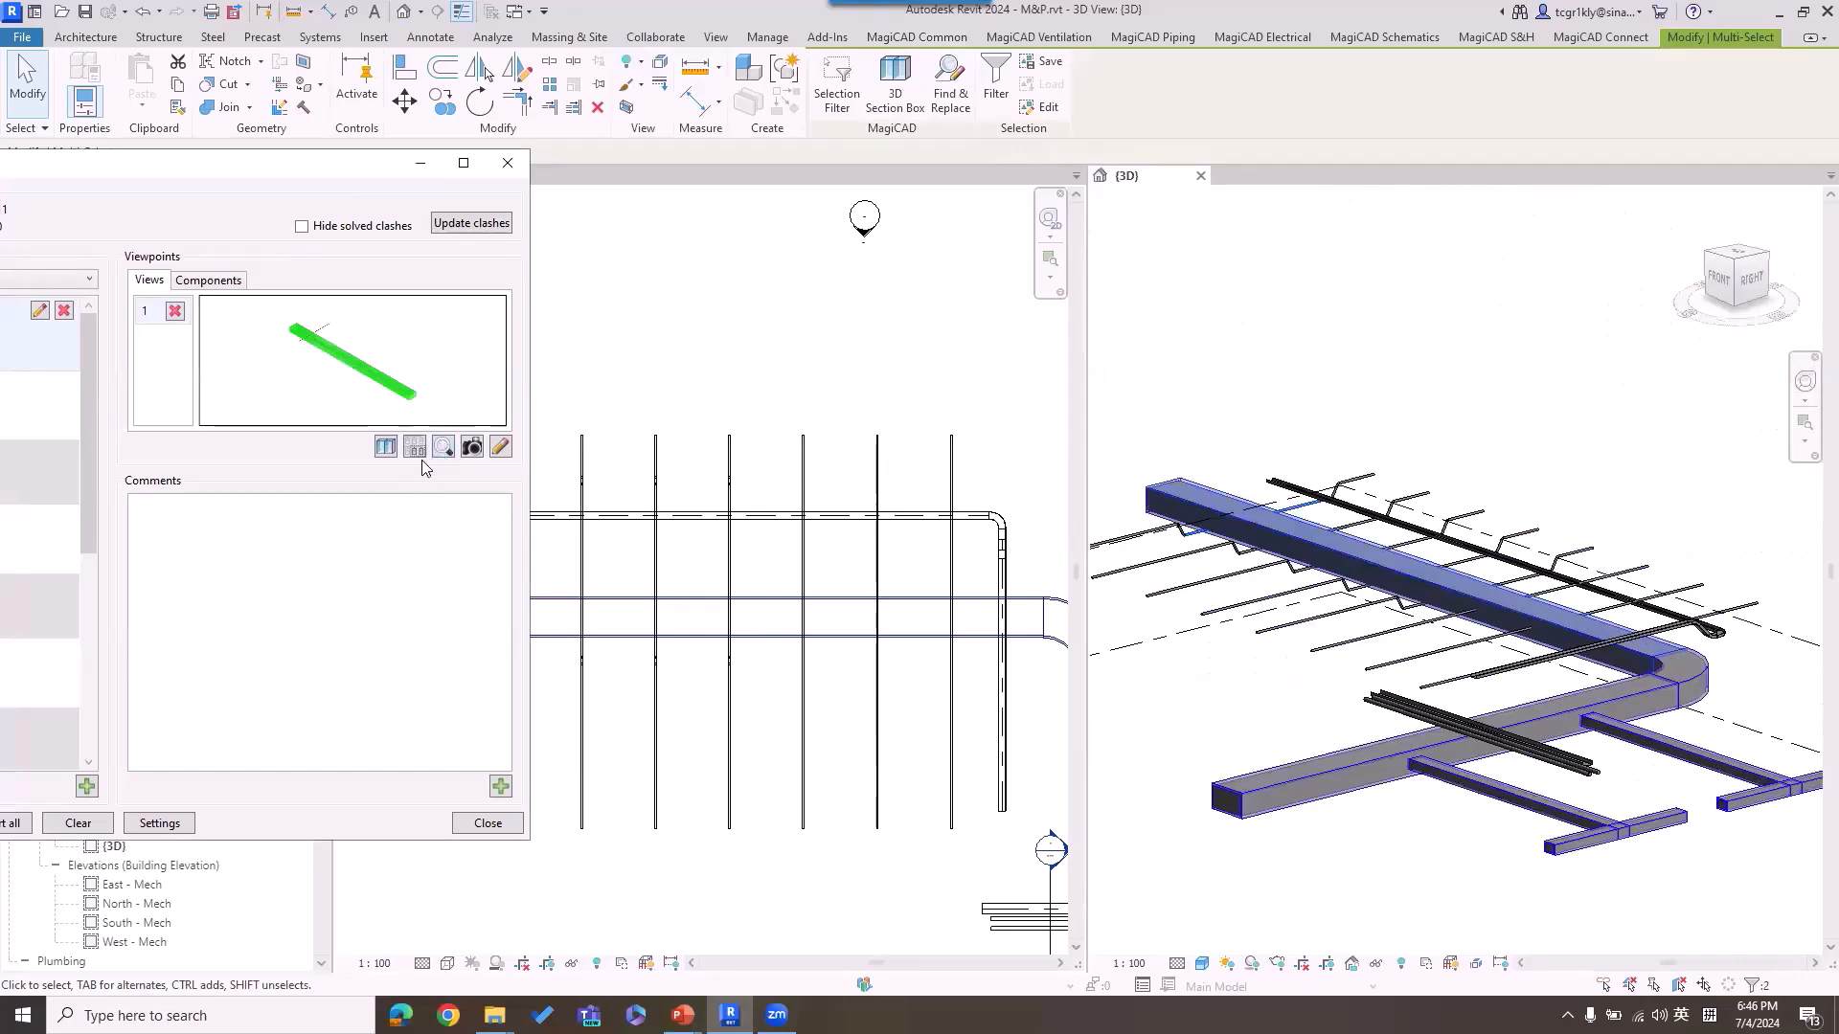
Step: Show only the pipe of Clash-000001 from its component list, and inspect Clash-000005 in the 3D view
{"action": "left_click", "coordinate": [522, 276]}
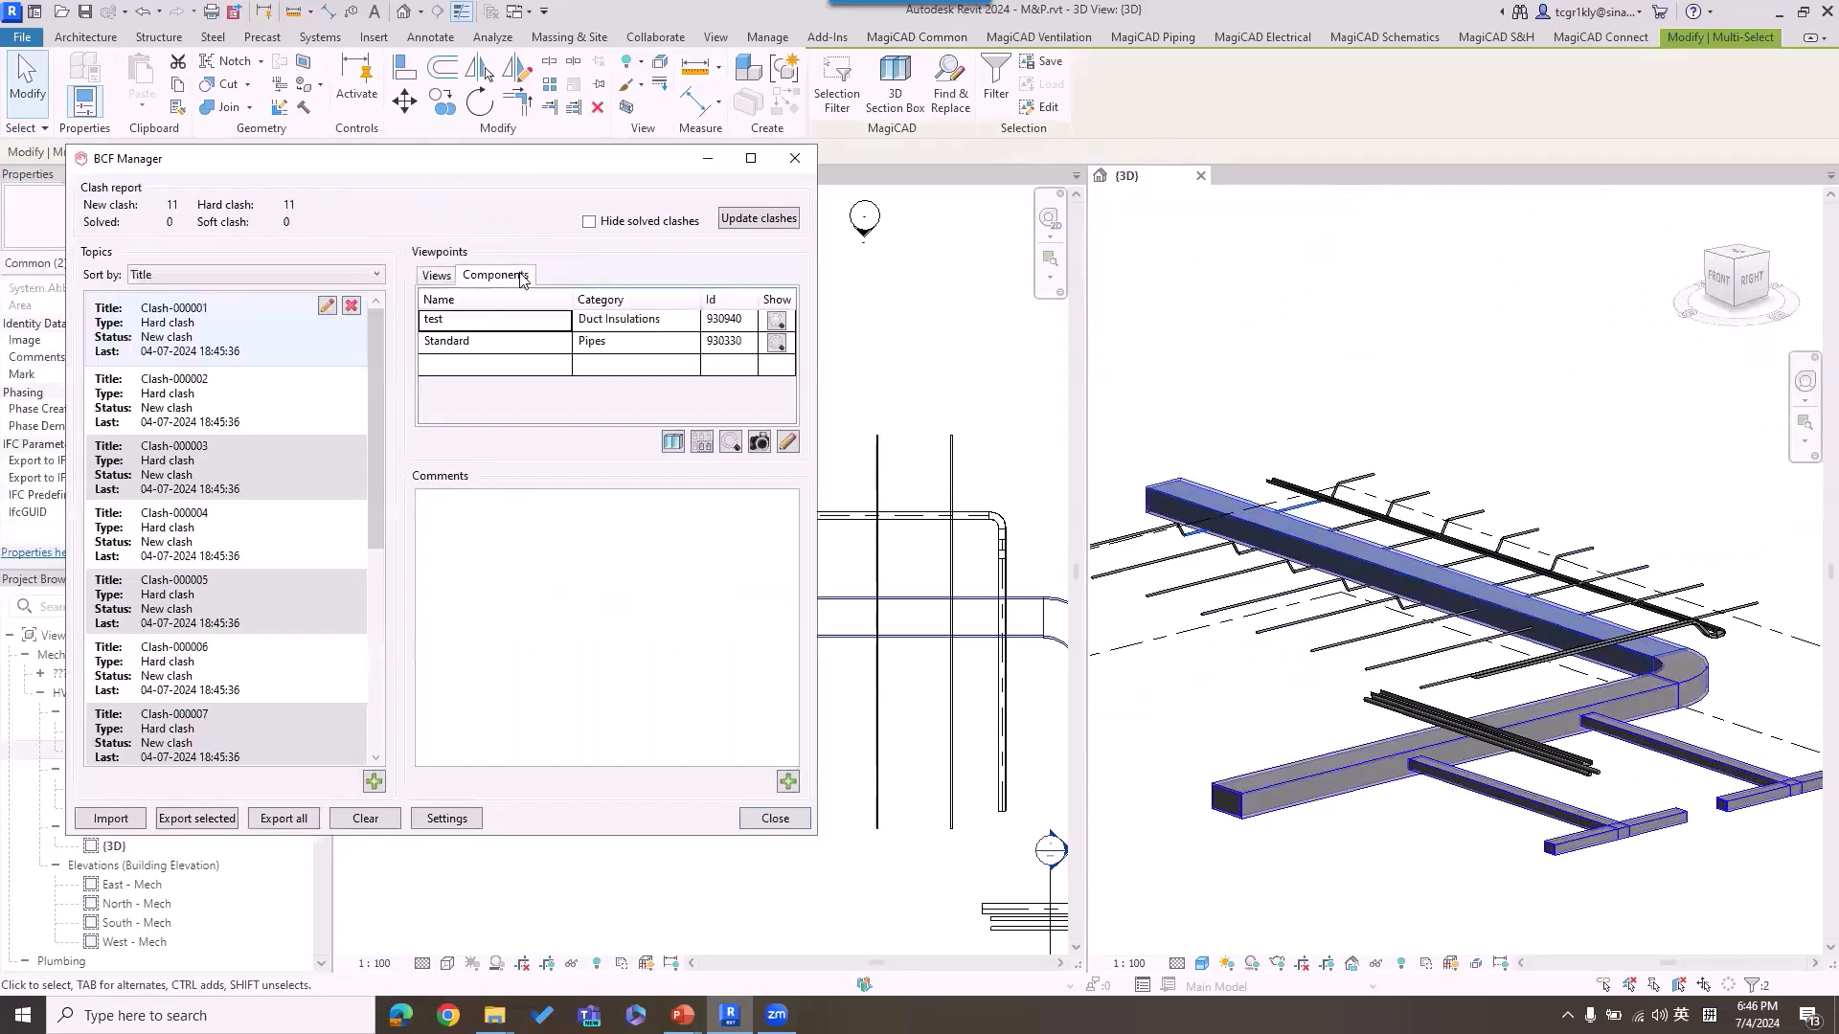
{"action": "left_click", "coordinate": [776, 343]}
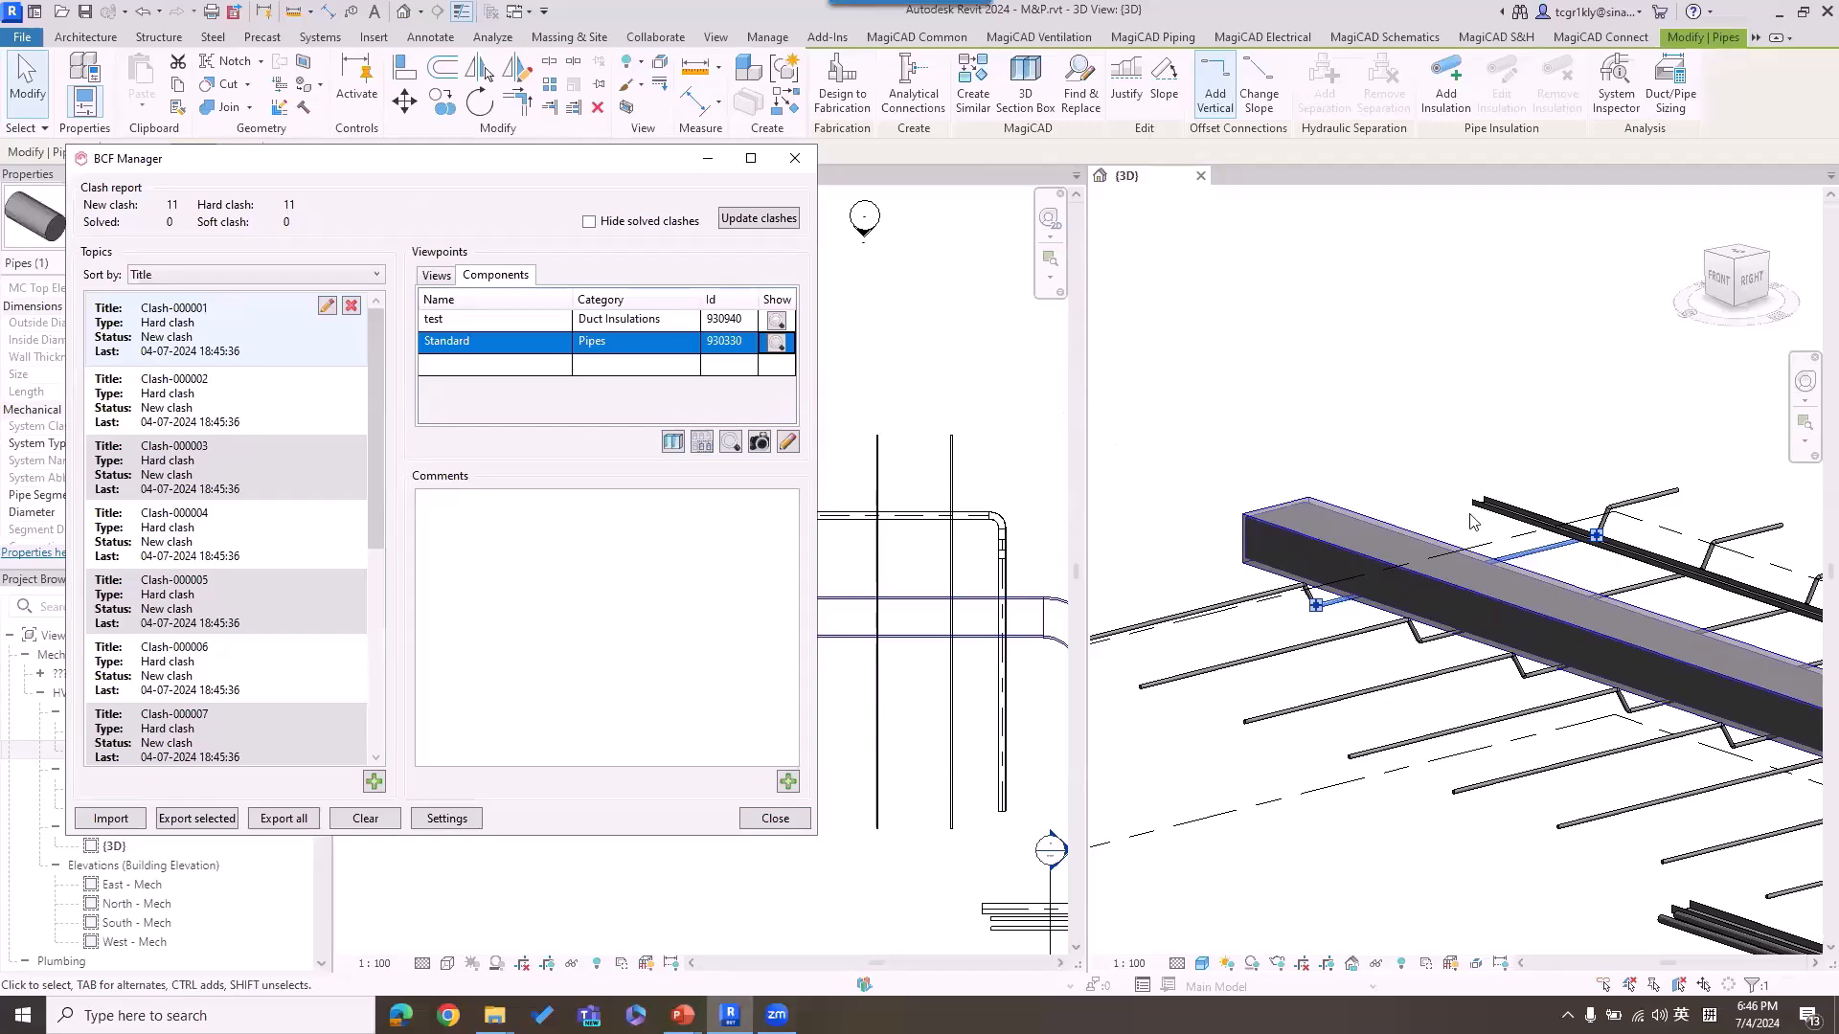
{"action": "left_click", "coordinate": [291, 609]}
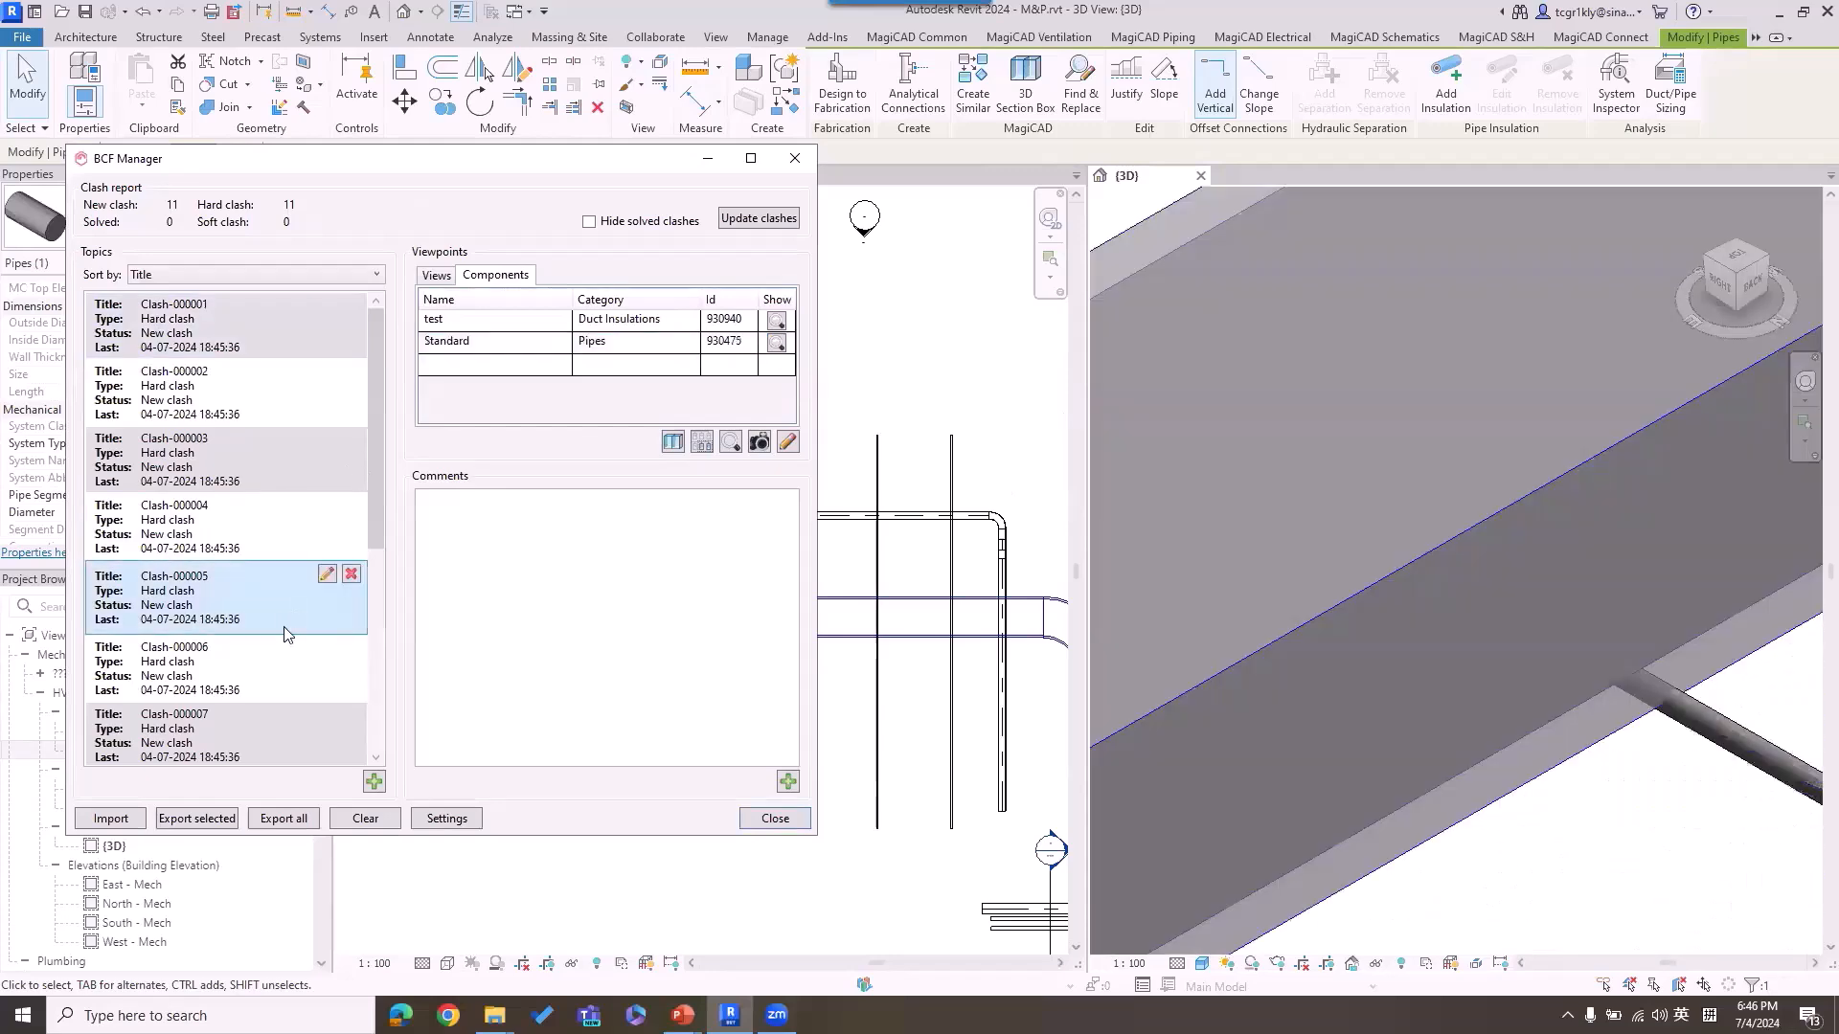
{"action": "scroll", "coordinate": [1580, 597], "scroll_direction": "down", "scroll_amount": 5}
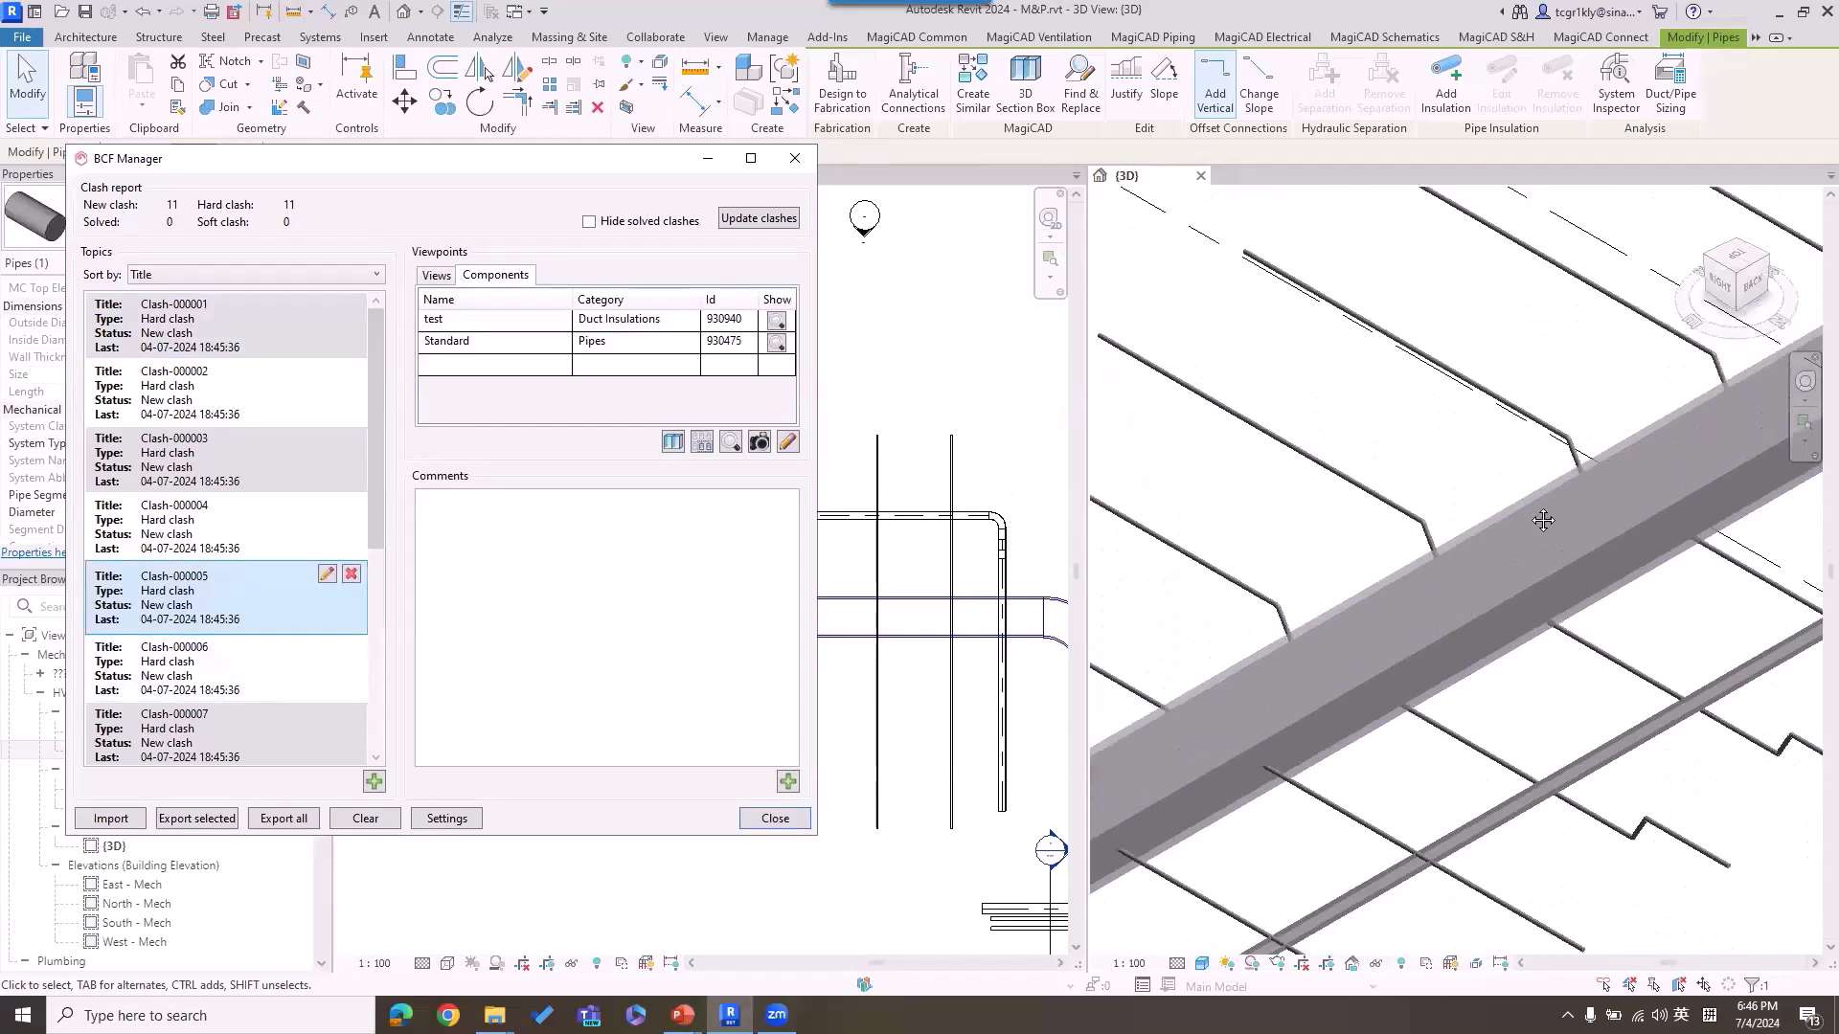
Step: Choose Clash-000006 and locate its clashing Standard pipe in the 1 - Mech floor plan
{"action": "left_click", "coordinate": [216, 697]}
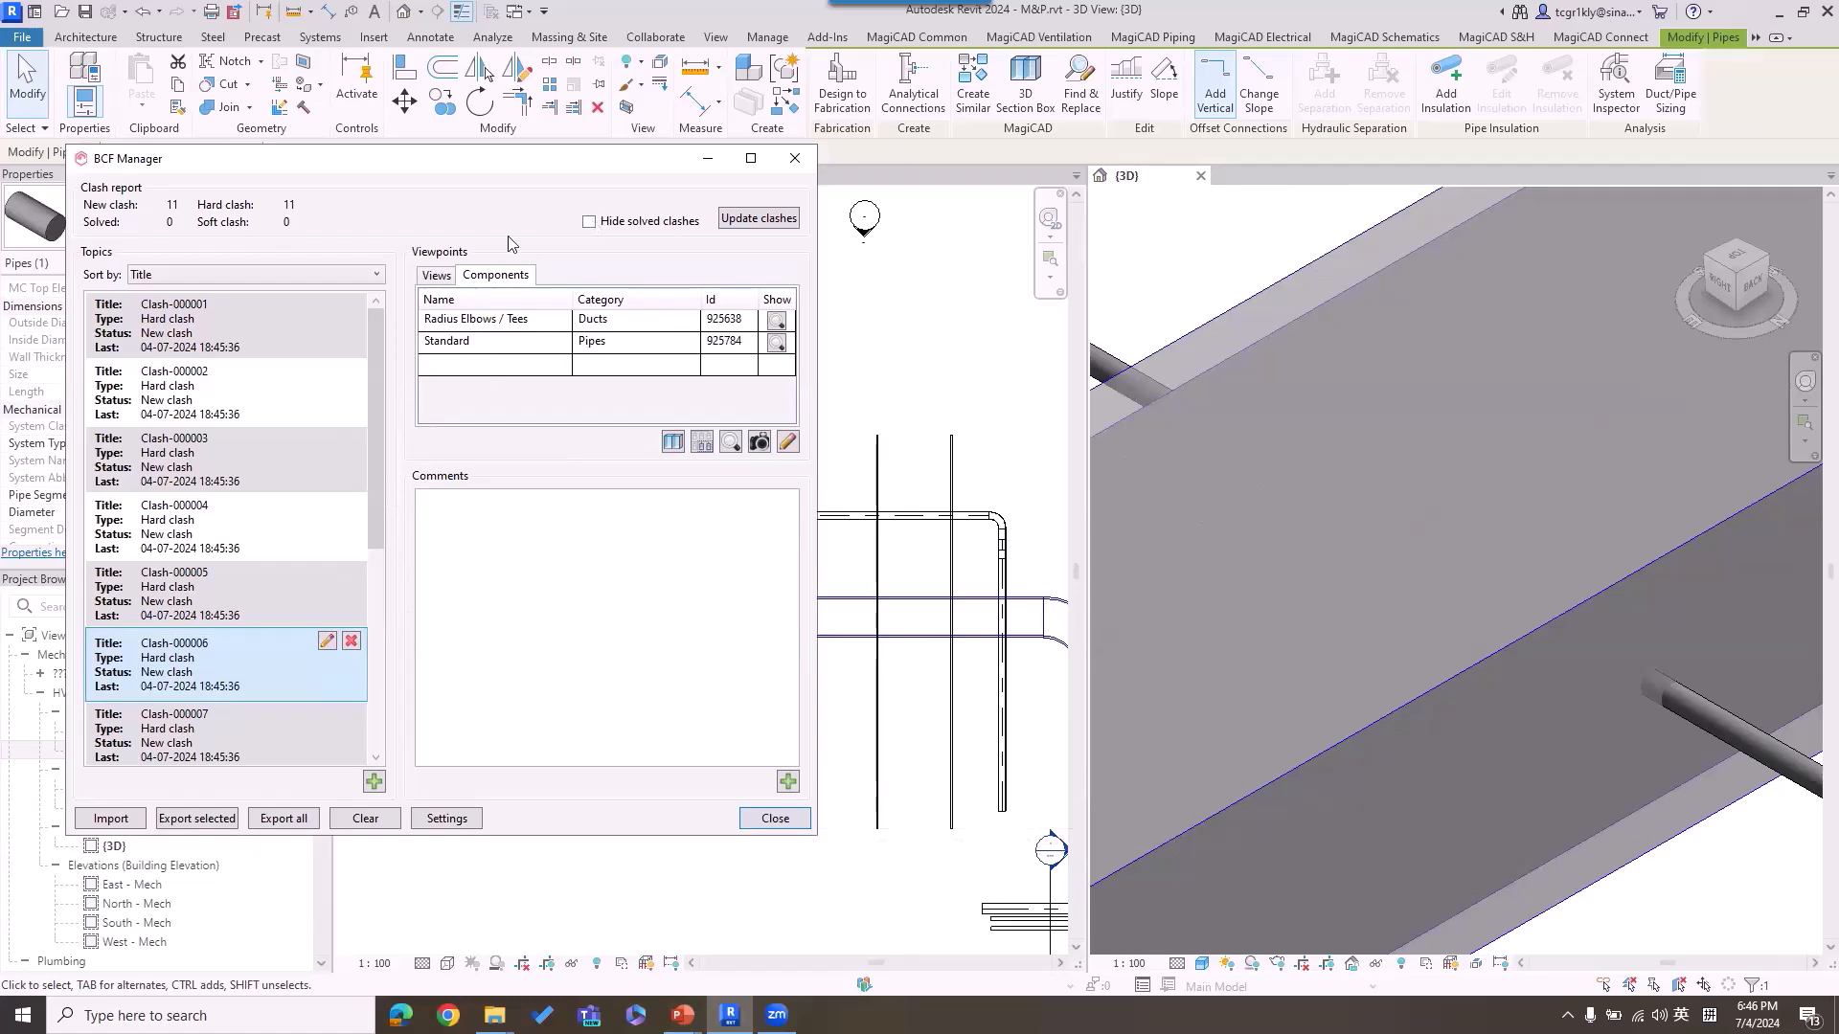
{"action": "left_click", "coordinate": [967, 387]}
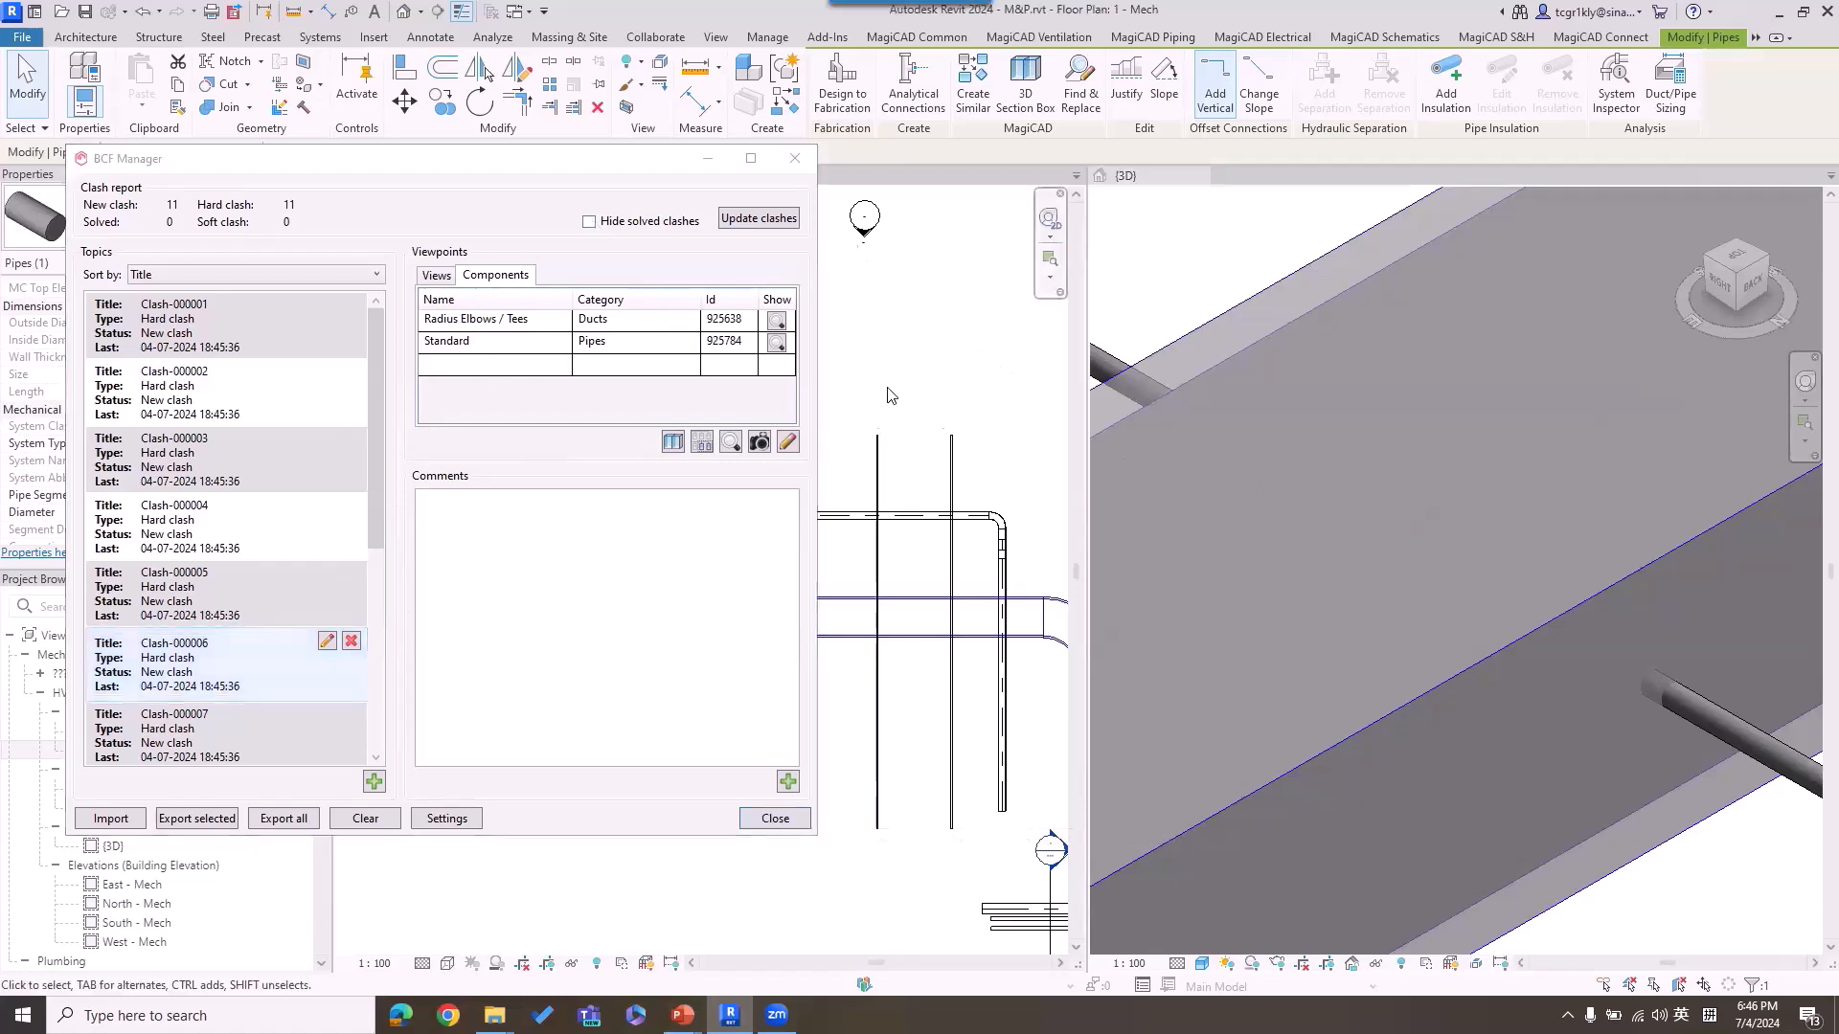
{"action": "left_click", "coordinate": [776, 343]}
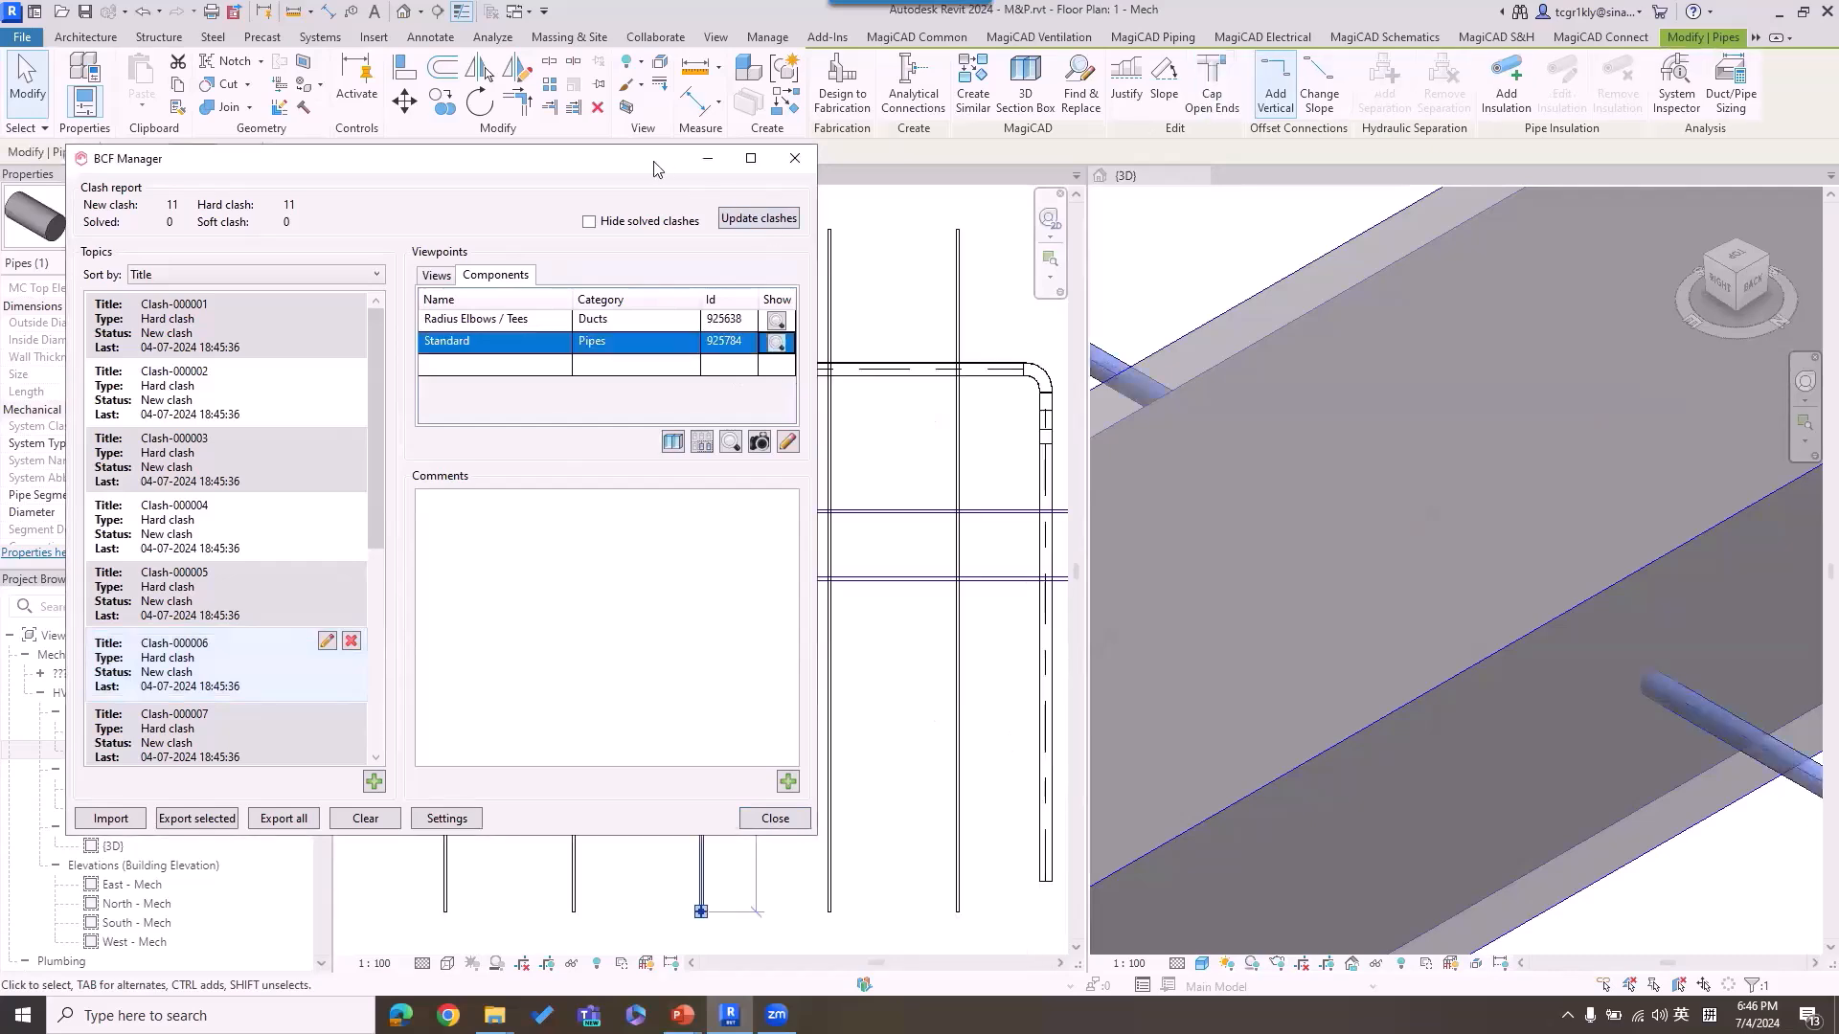
{"action": "left_click_drag", "start_coordinate": [654, 163], "coordinate": [290, 160]}
{"action": "middle_click_drag", "start_coordinate": [629, 457], "coordinate": [730, 456]}
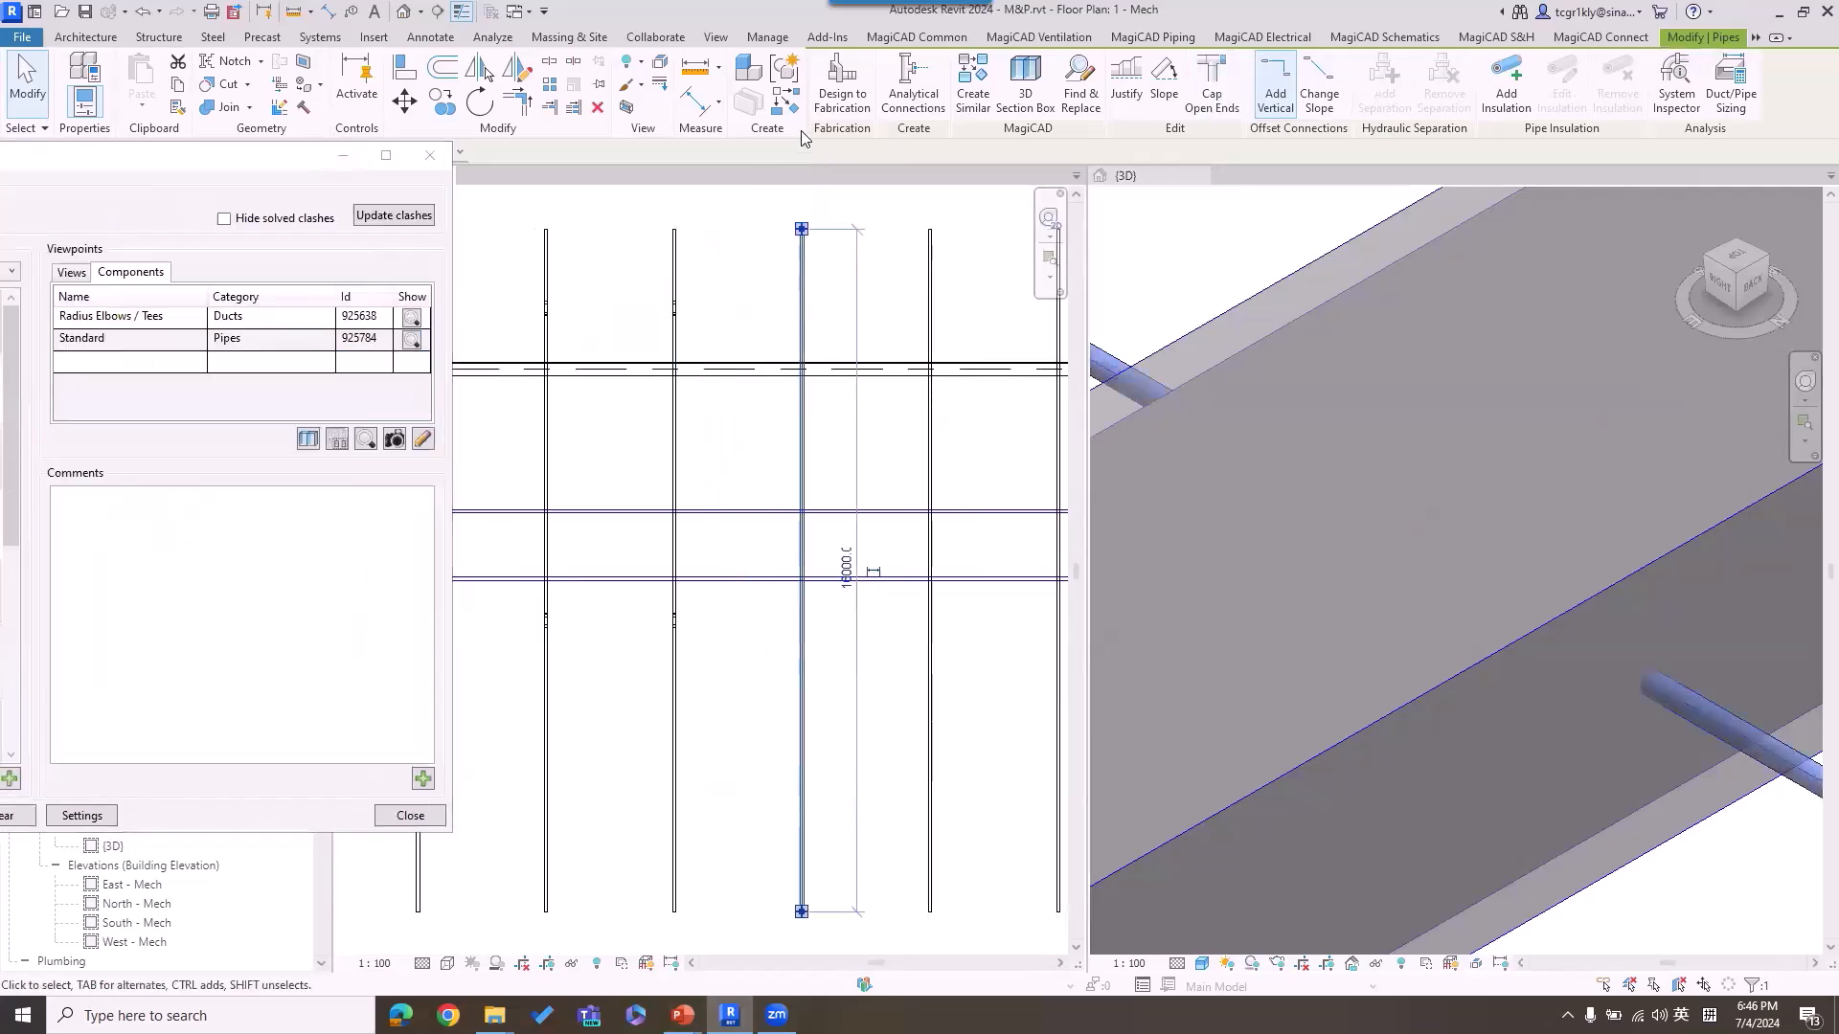
Step: Reroute the Clash-000006 pipe beneath the main duct using a Vertical Crossing with a 60° angle and 50 mm gap
{"action": "left_click", "coordinate": [1117, 38]}
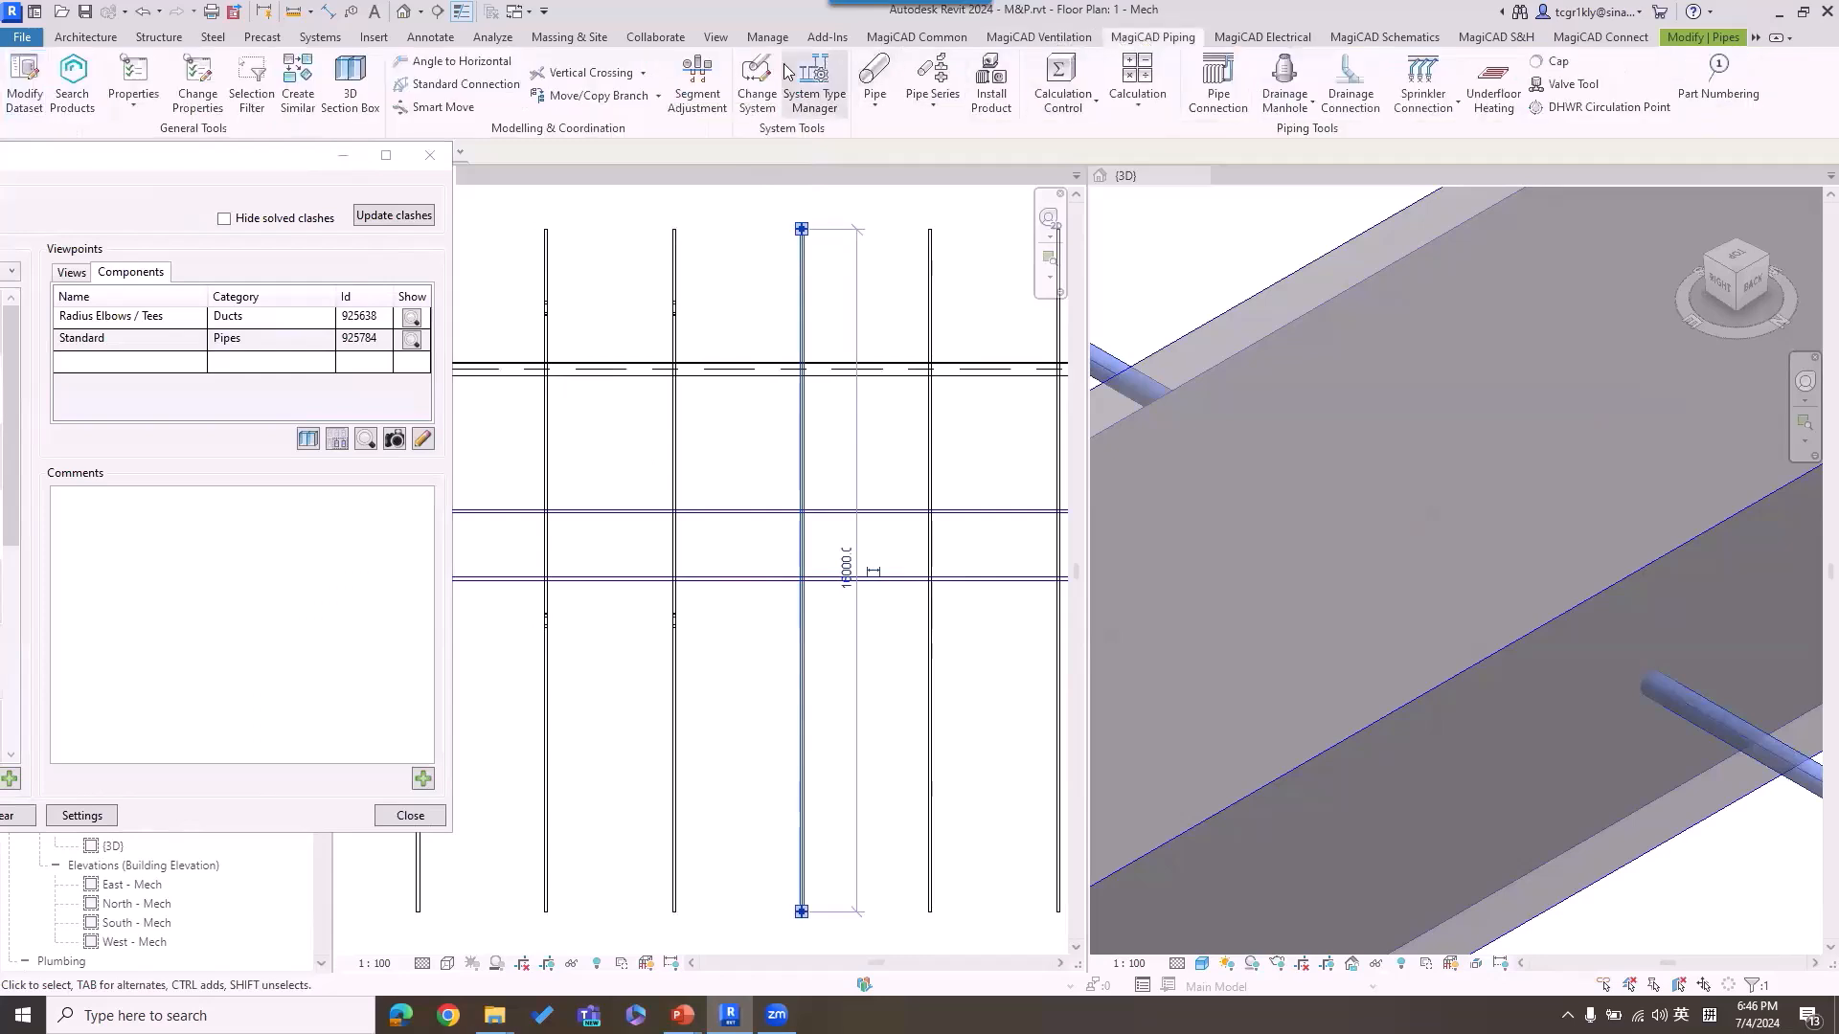
{"action": "left_click", "coordinate": [596, 74]}
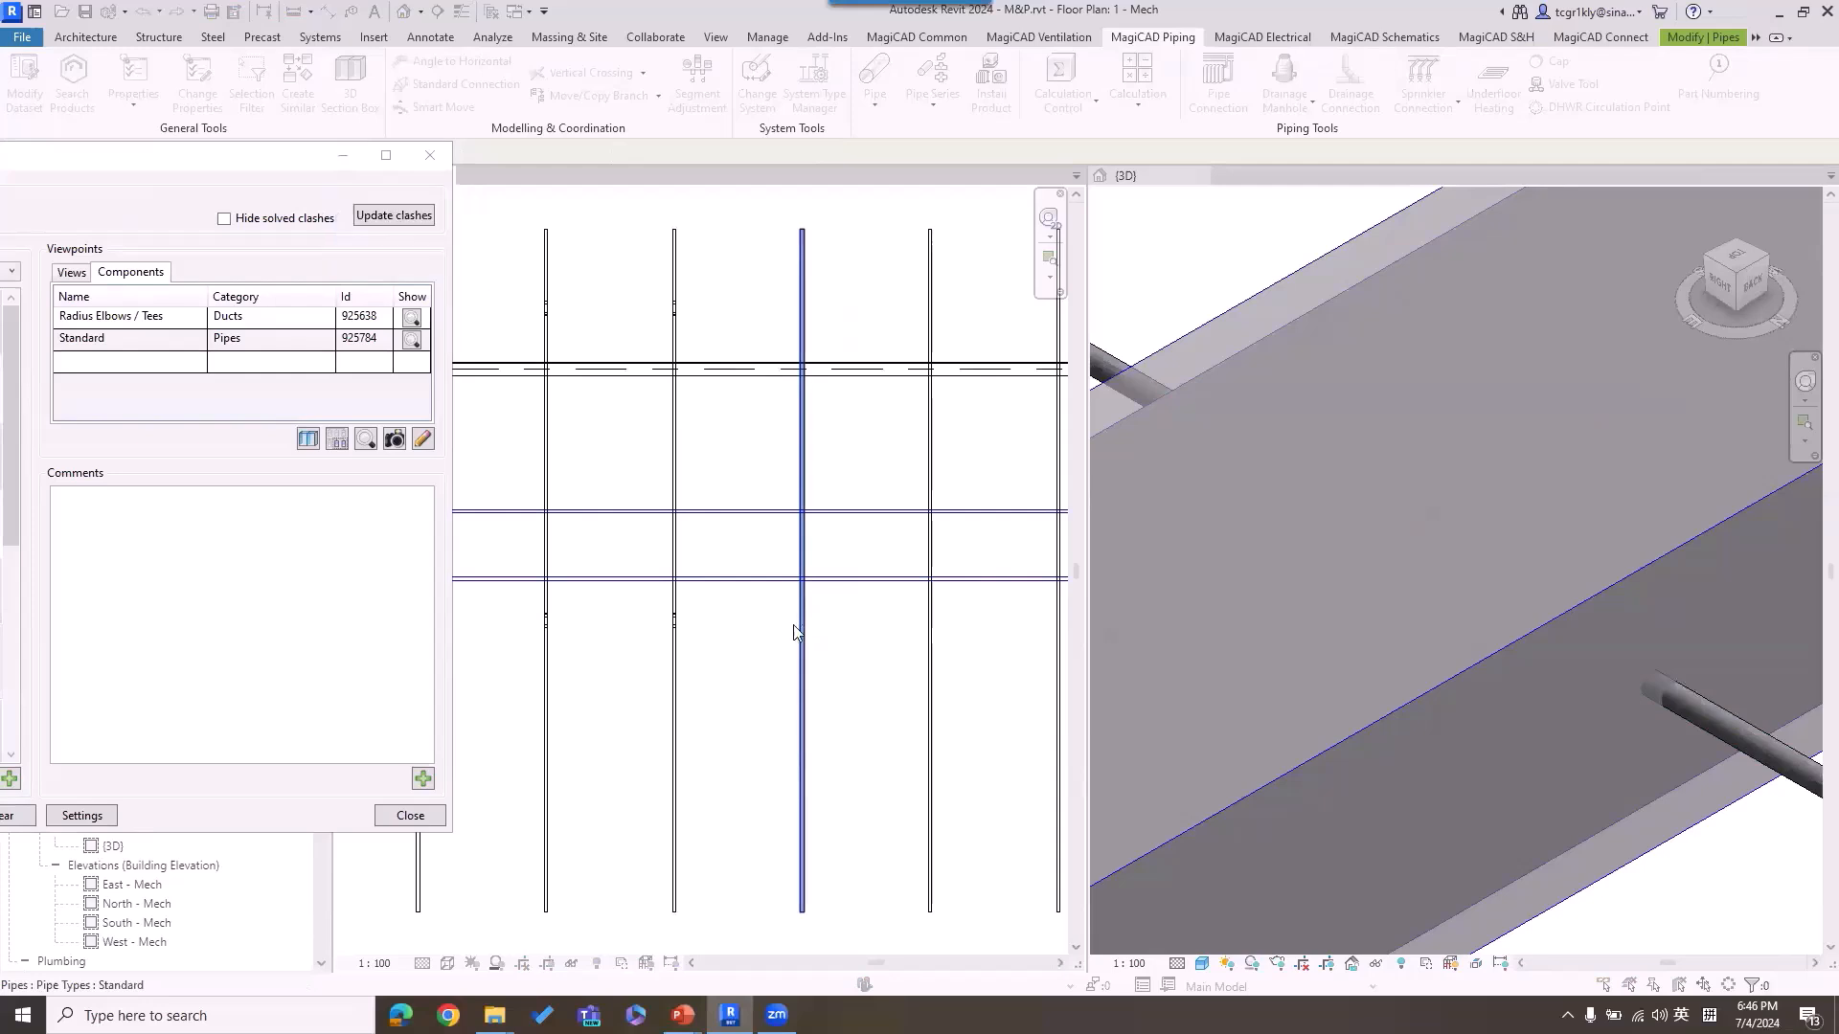
{"action": "left_click", "coordinate": [803, 476]}
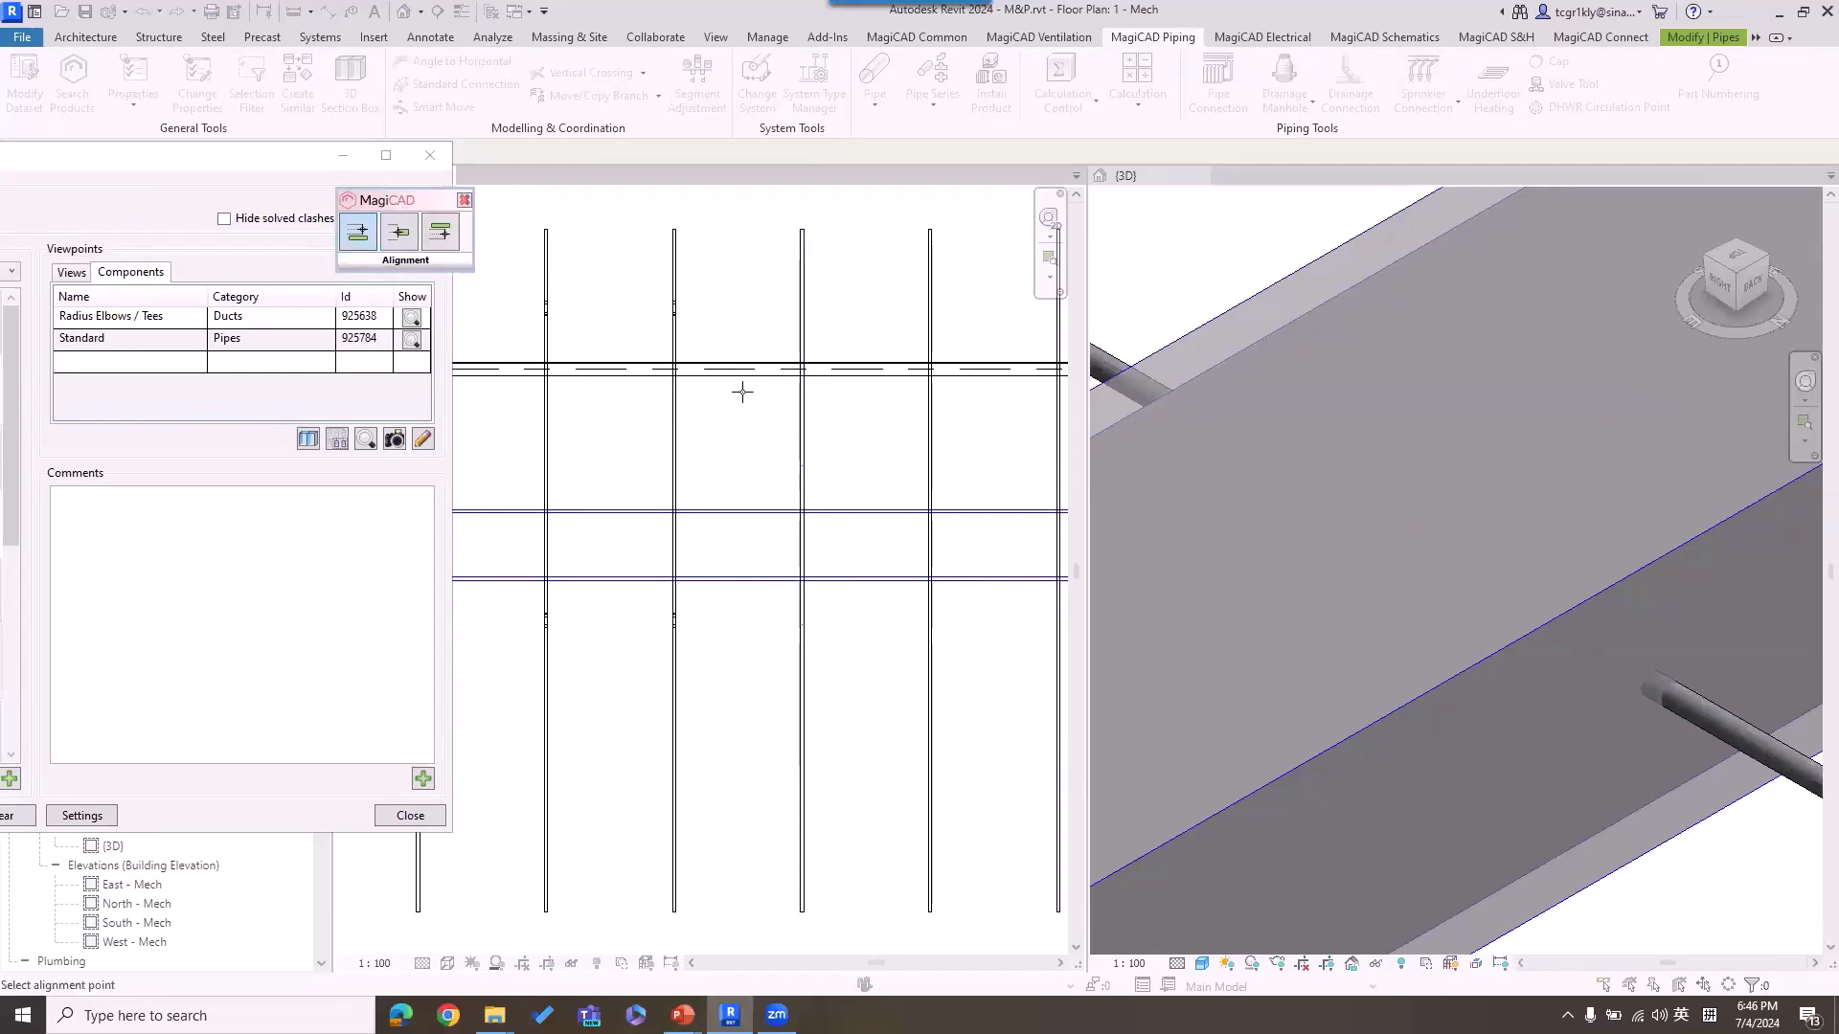
{"action": "left_click", "coordinate": [445, 236]}
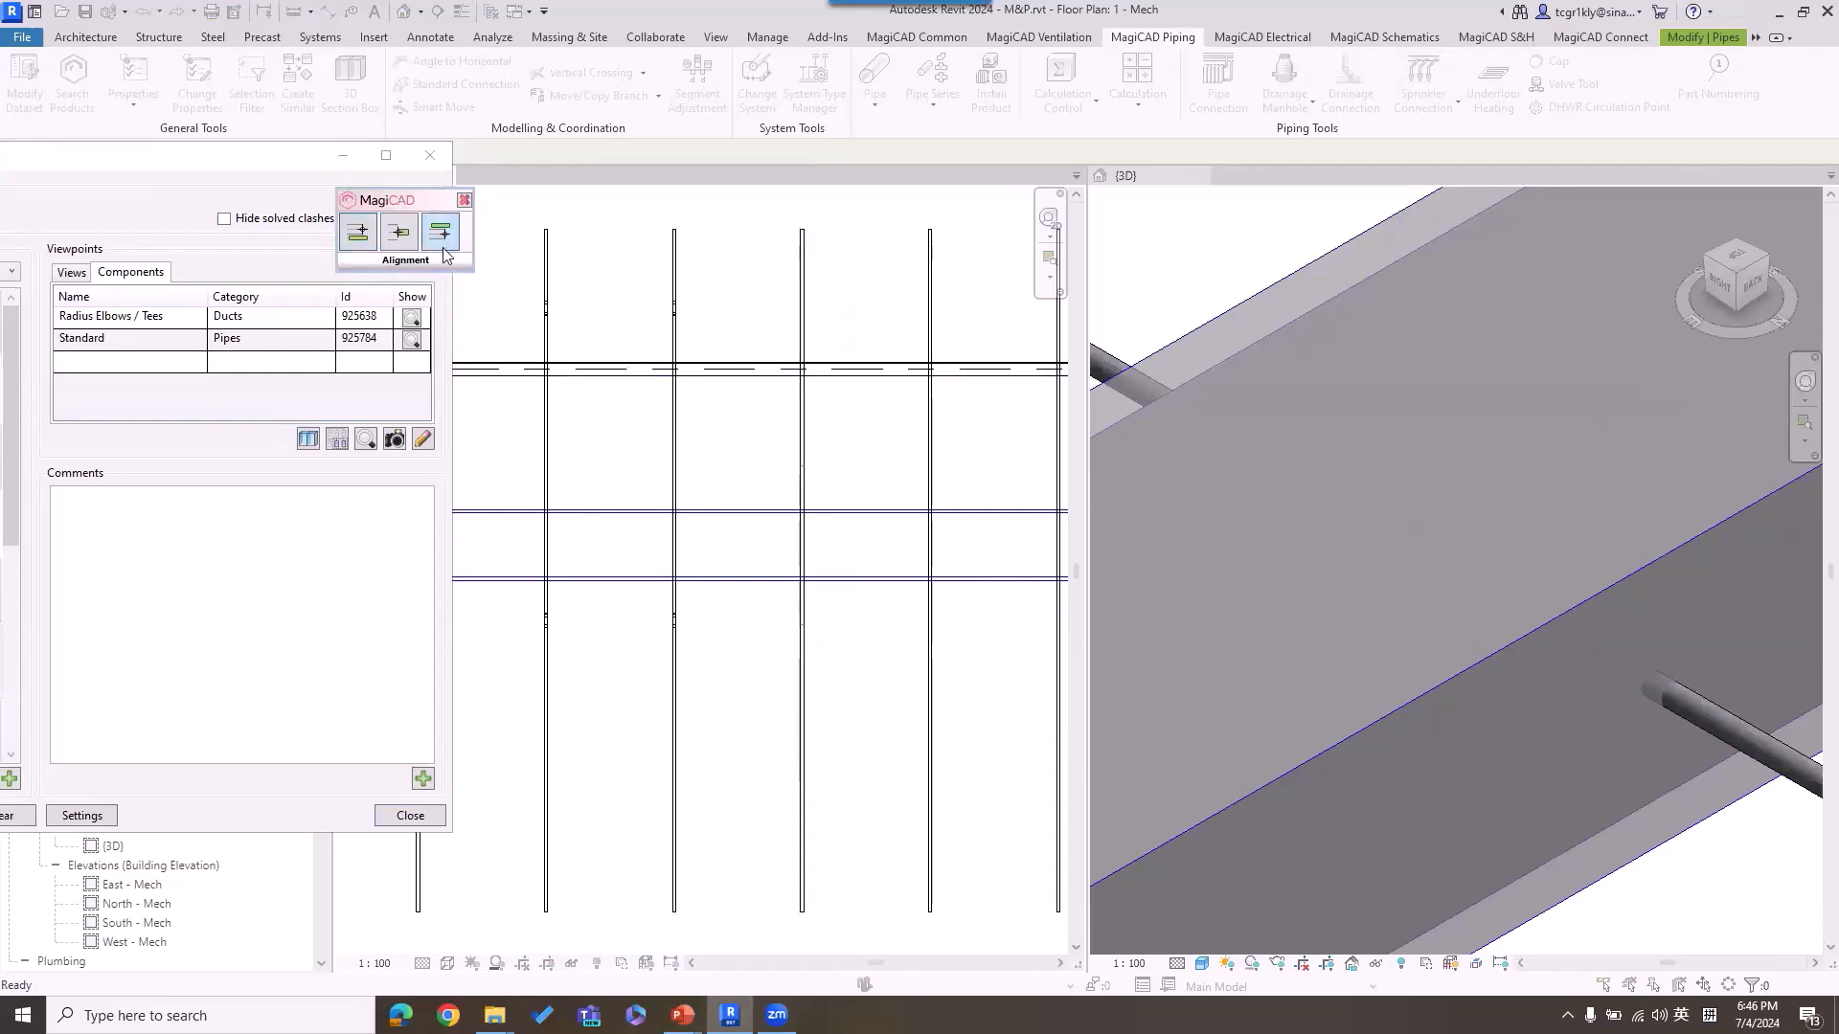
{"action": "left_click", "coordinate": [729, 507]}
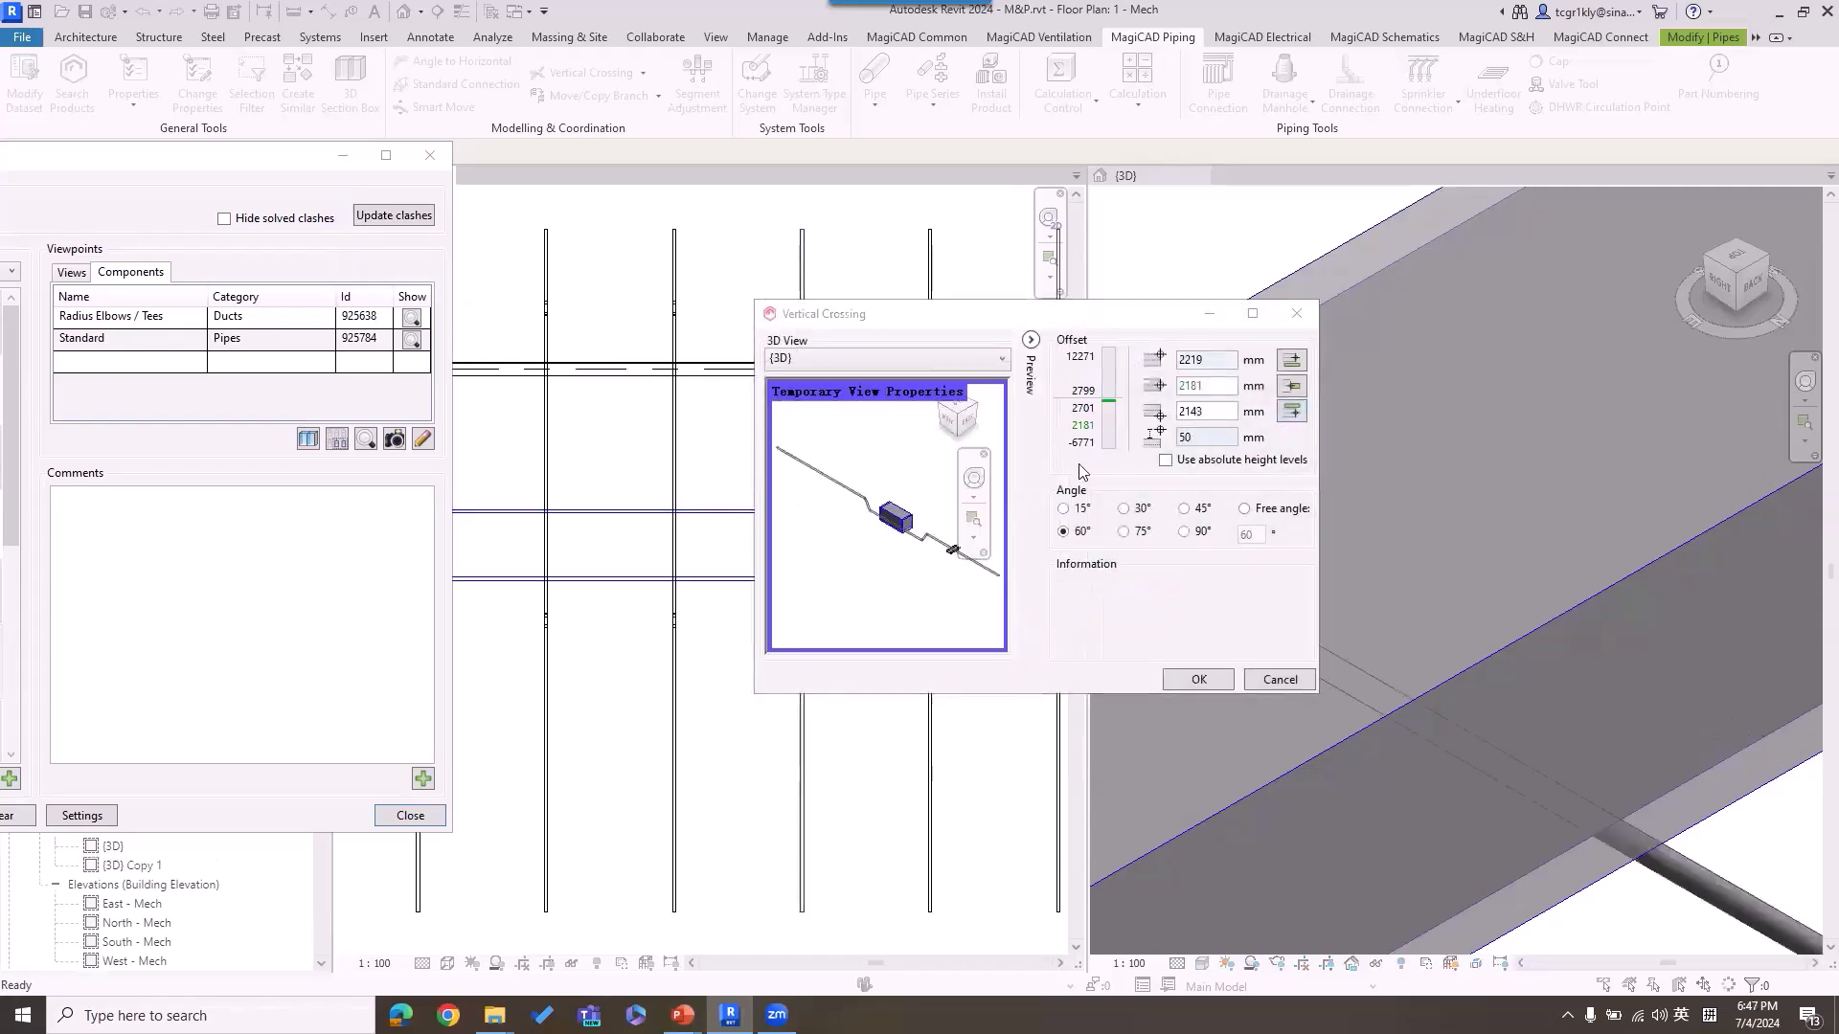
{"action": "scroll", "coordinate": [895, 546], "scroll_direction": "up", "scroll_amount": 3}
{"action": "middle_click_drag", "start_coordinate": [897, 528], "coordinate": [816, 485], "text": "shift"}
{"action": "left_click", "coordinate": [1198, 679]}
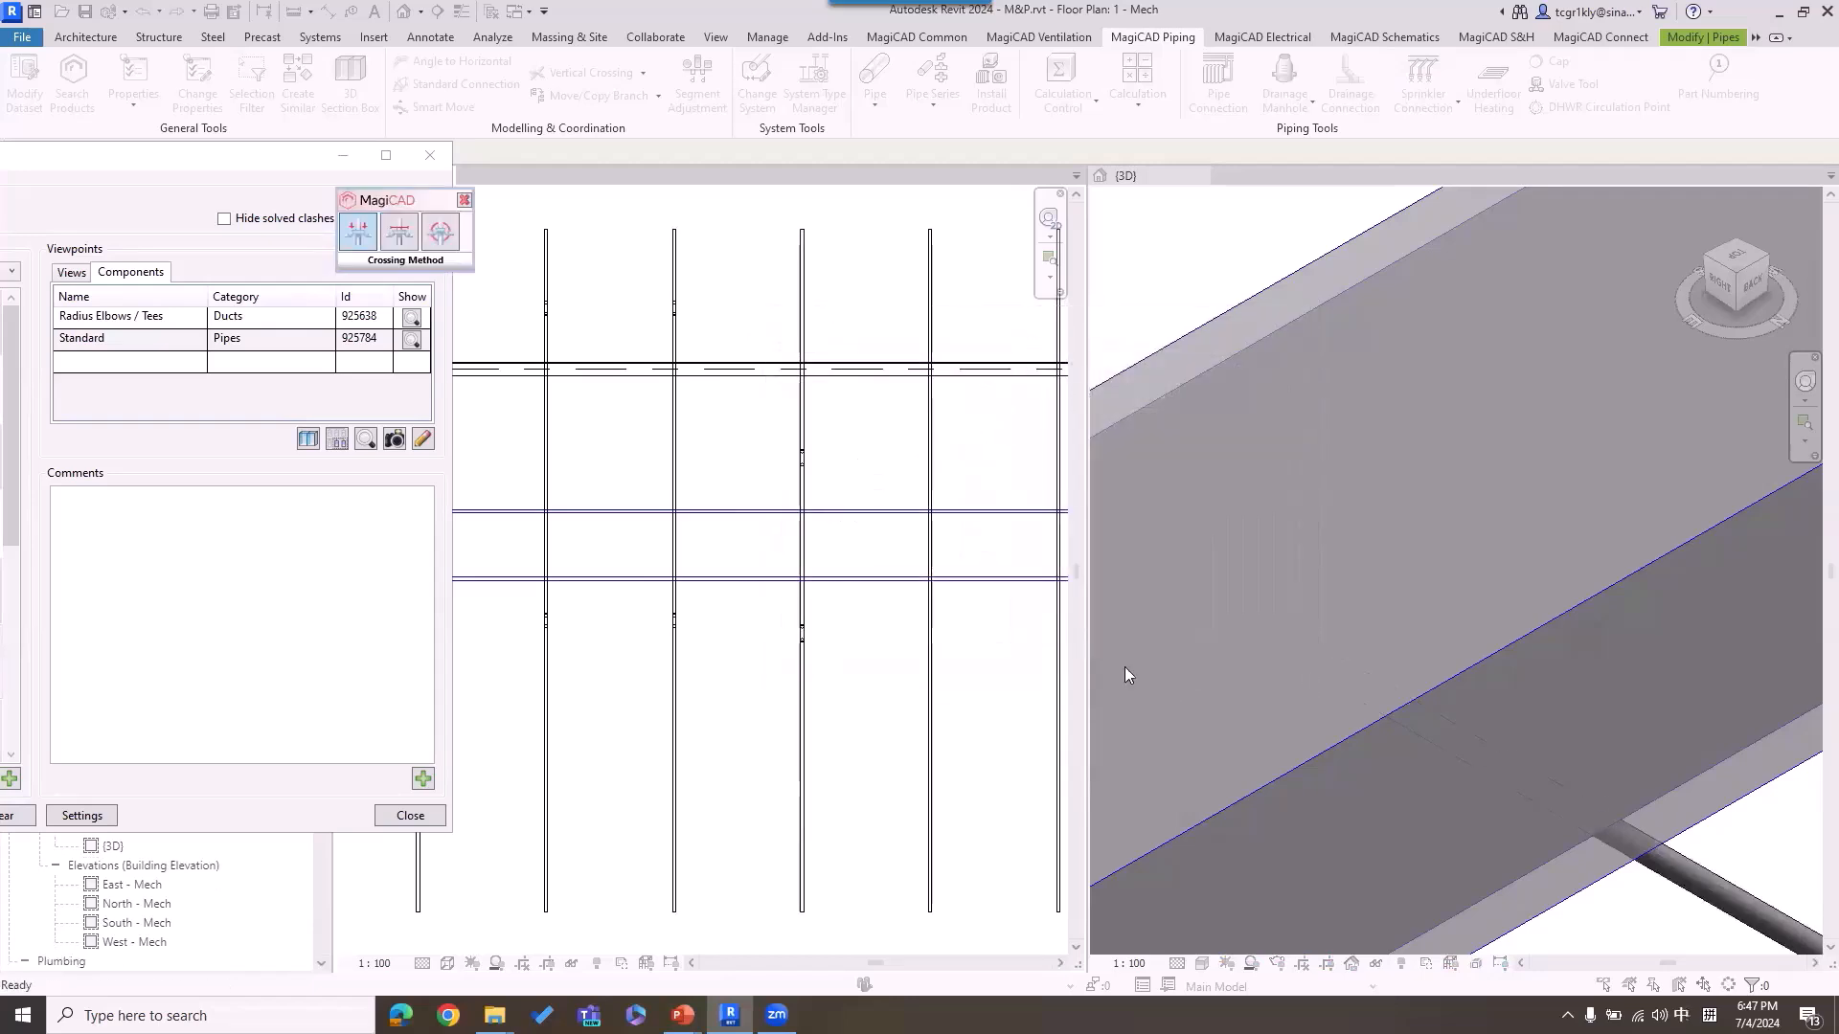
{"action": "scroll", "coordinate": [1318, 633], "scroll_direction": "down", "scroll_amount": 2}
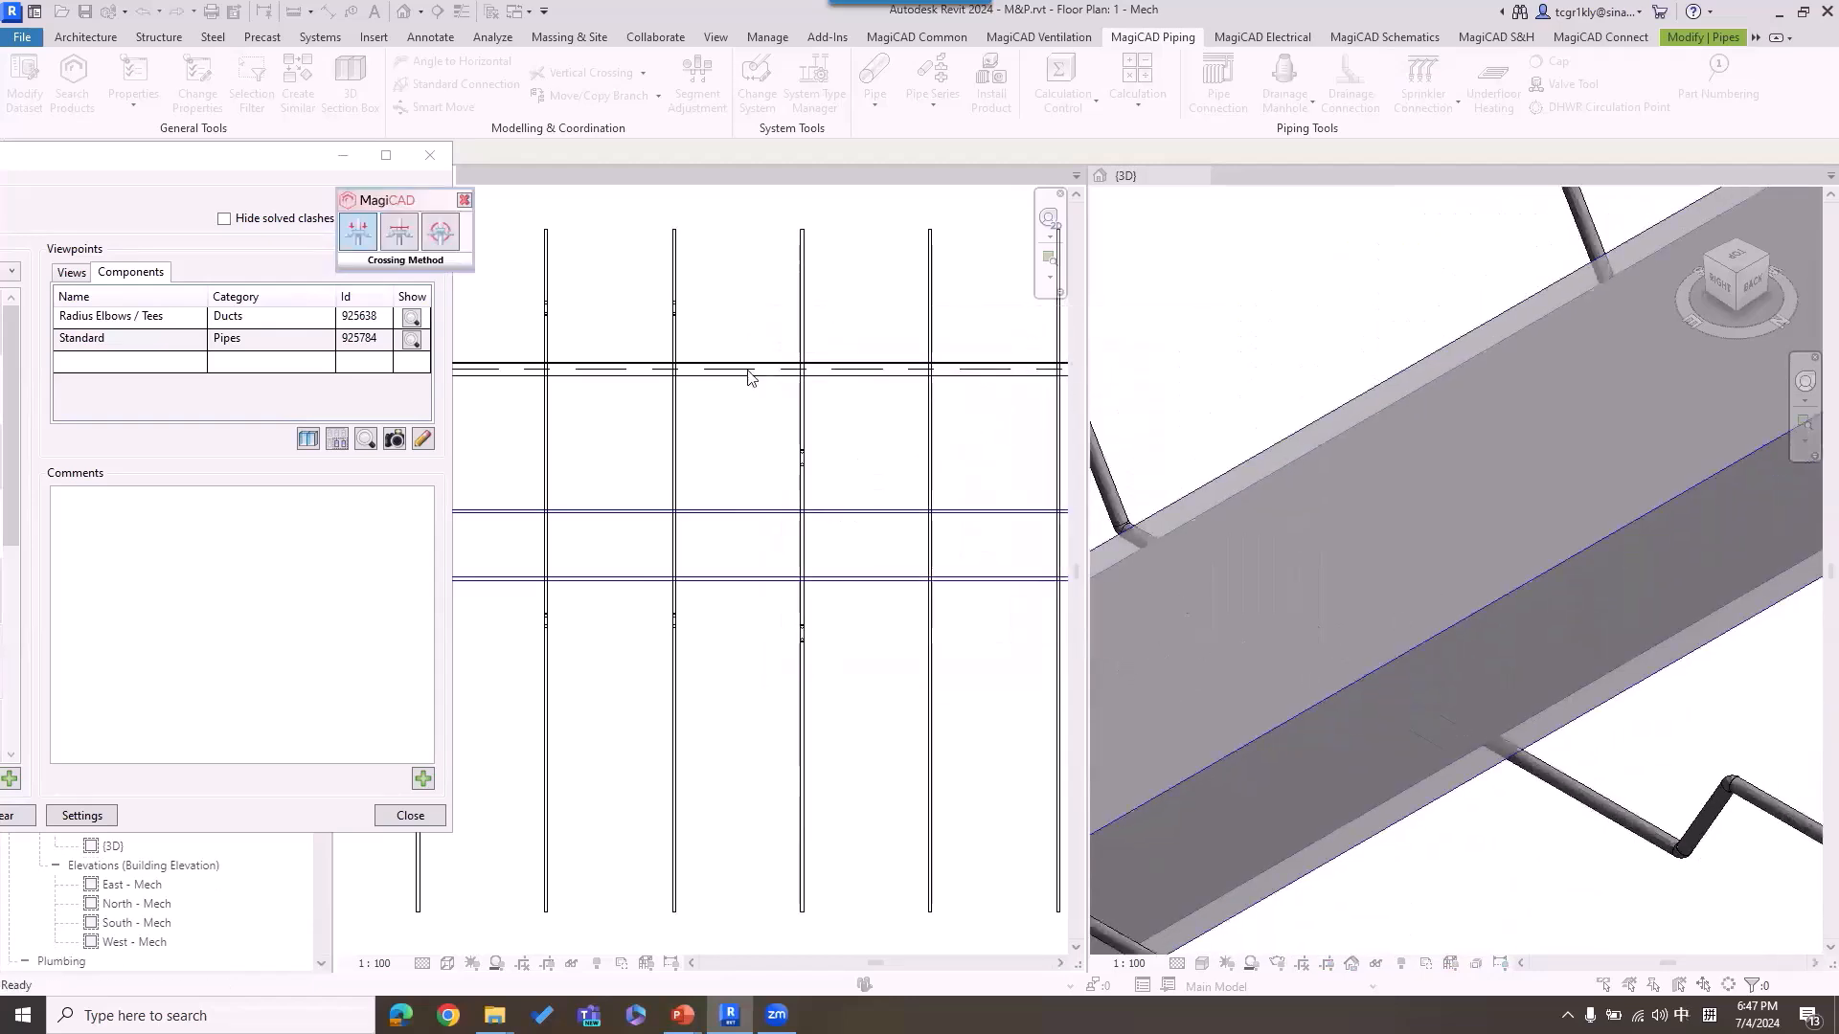
{"action": "right_click", "coordinate": [711, 251]}
{"action": "left_click", "coordinate": [735, 272]}
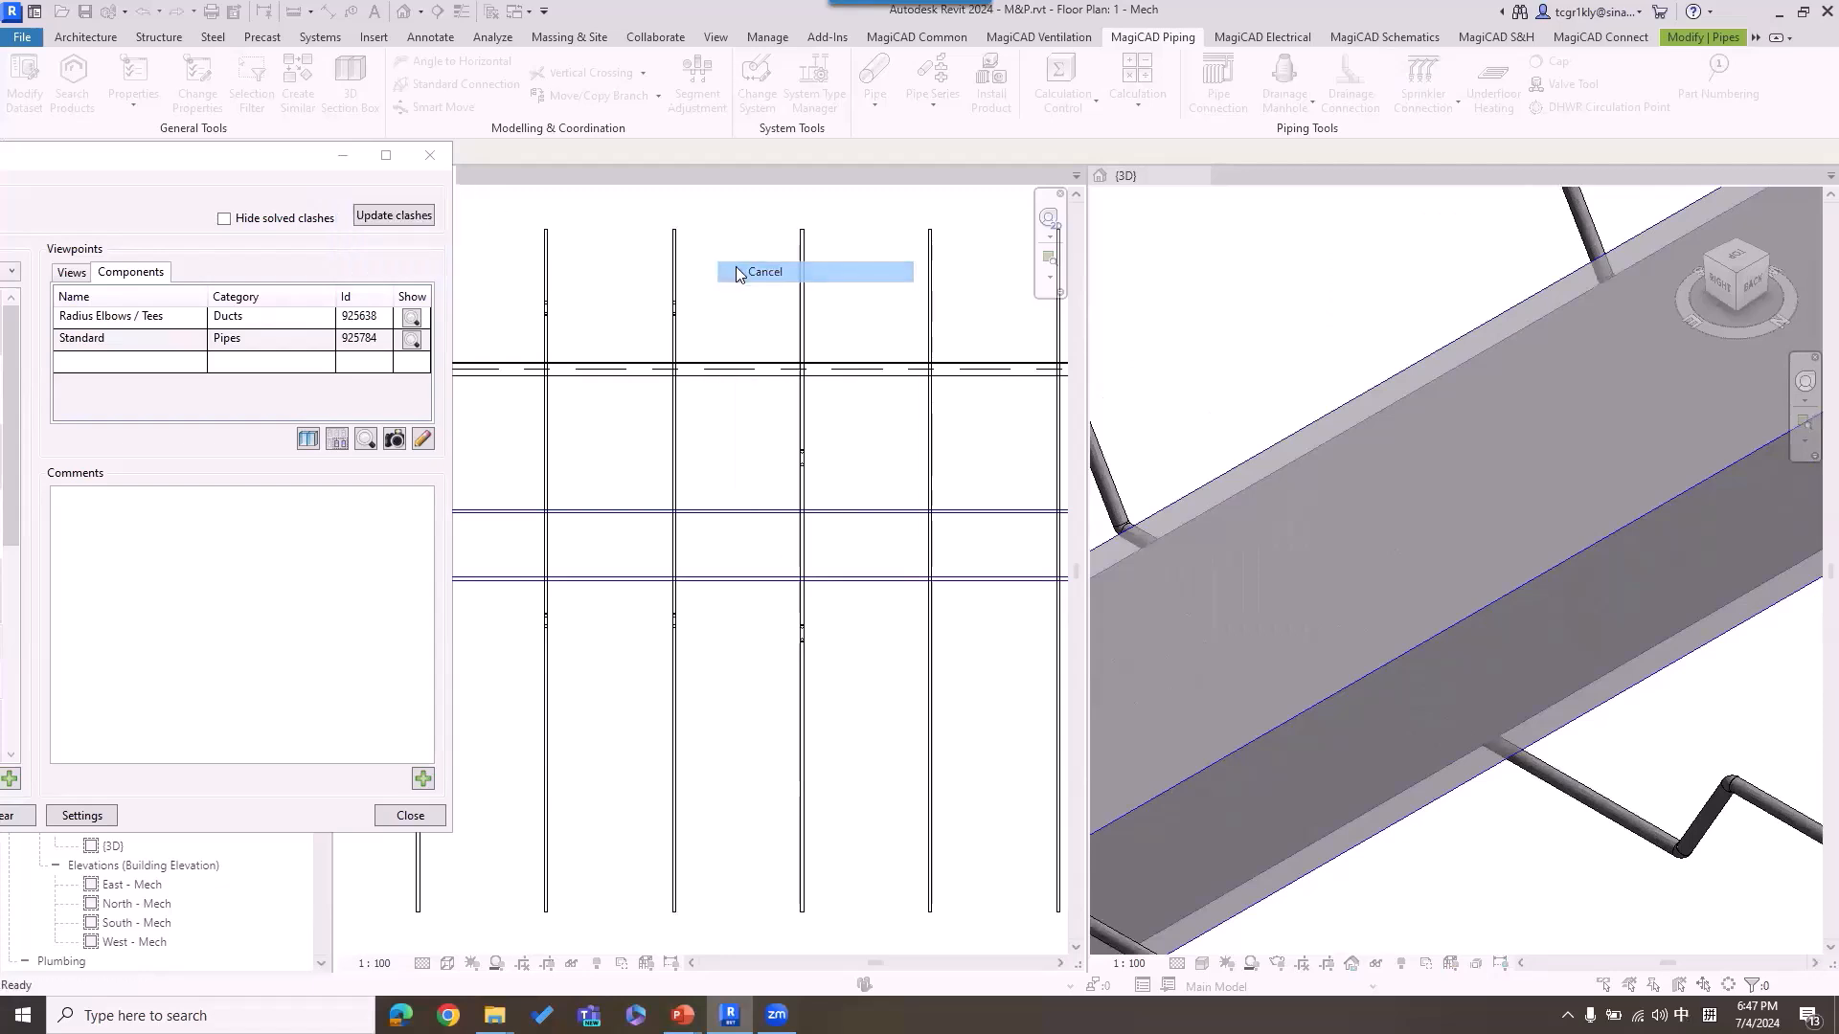
Step: Update the clashes in the BCF Manager report to recheck their status
{"action": "left_click", "coordinate": [257, 158]}
{"action": "left_click_drag", "start_coordinate": [228, 165], "coordinate": [760, 167]}
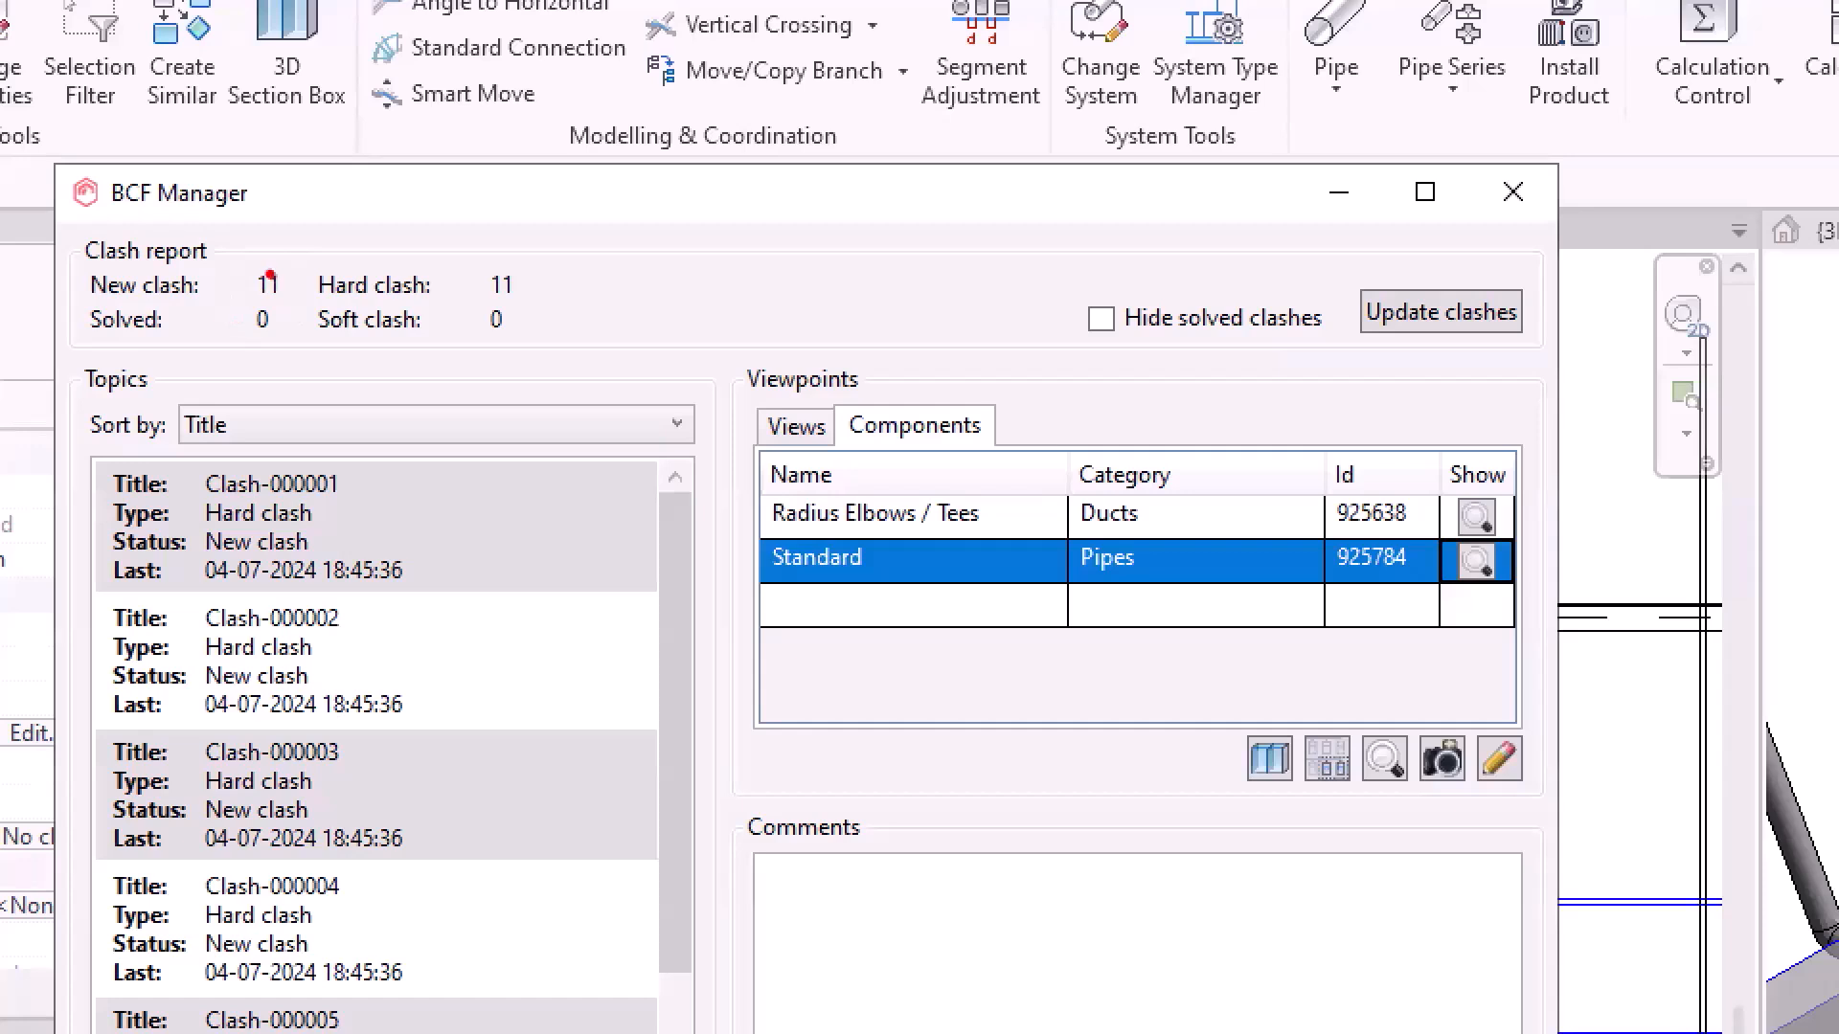
{"action": "mouse_move", "coordinate": [1473, 346]}
{"action": "left_mouse_down"}
{"action": "mouse_move", "coordinate": [1482, 360]}
{"action": "mouse_move", "coordinate": [1548, 305]}
{"action": "left_mouse_up"}
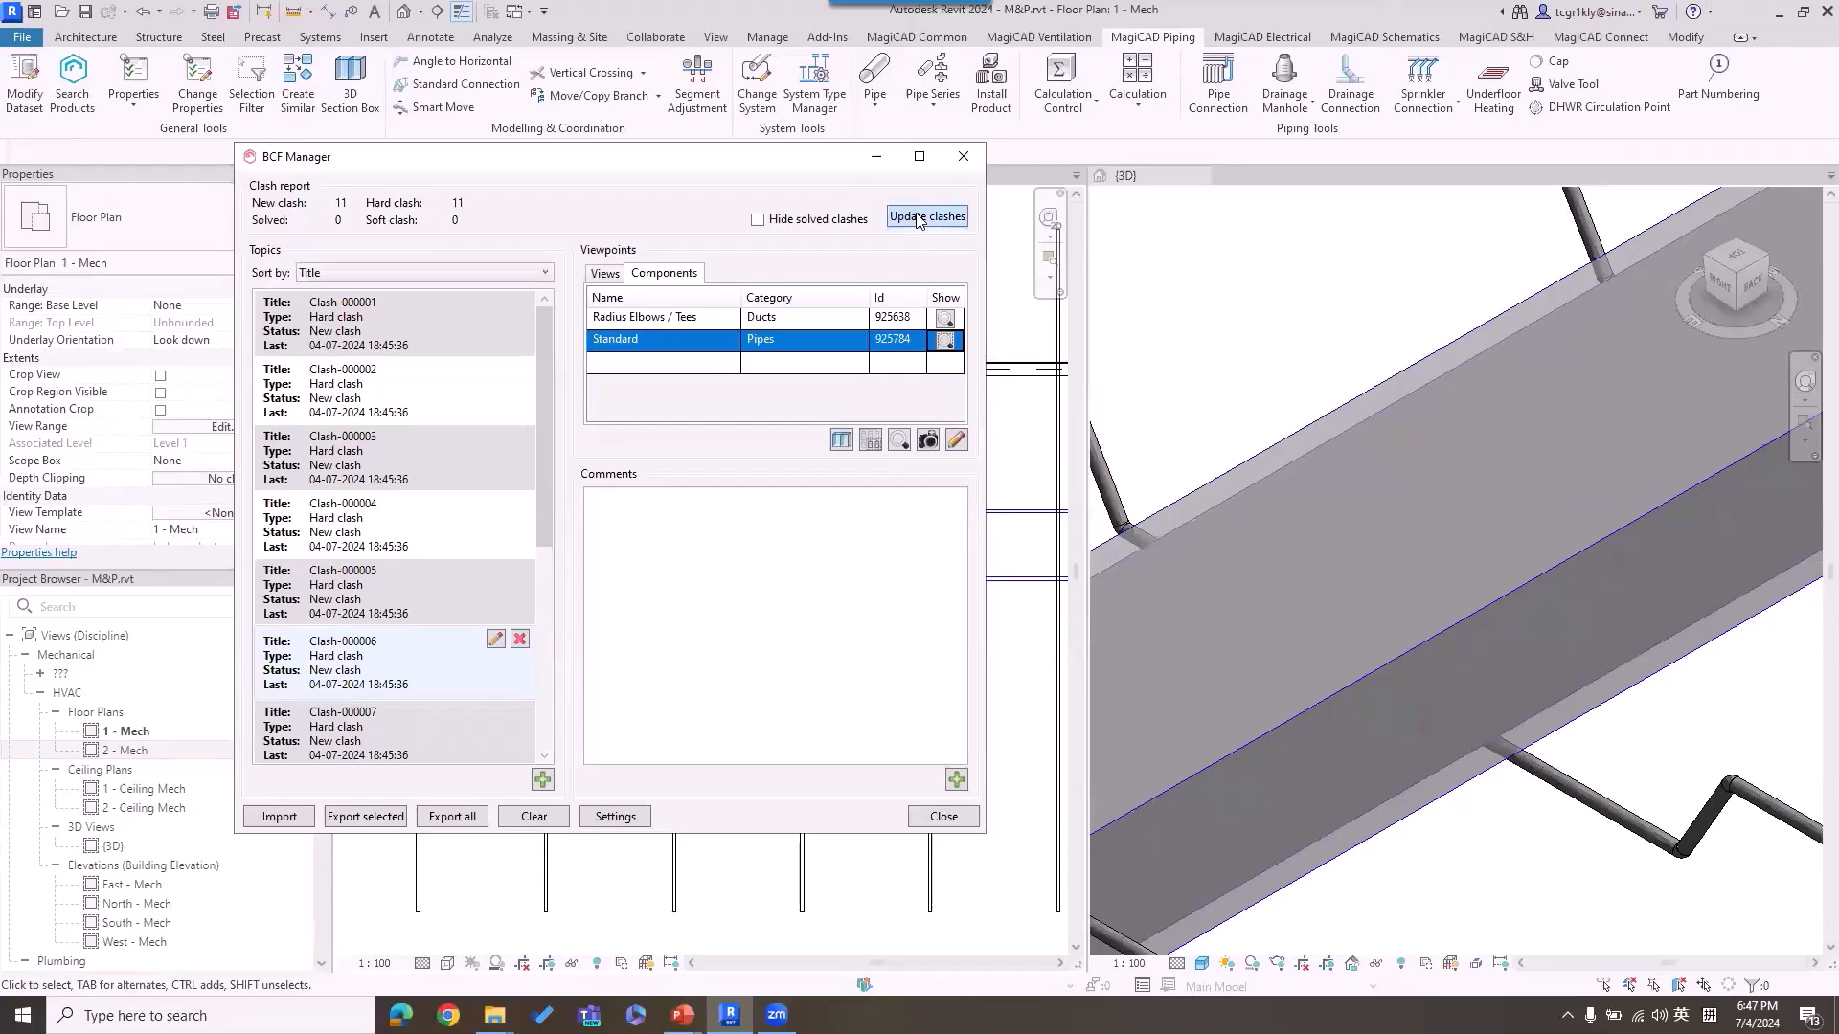
{"action": "left_click", "coordinate": [916, 217]}
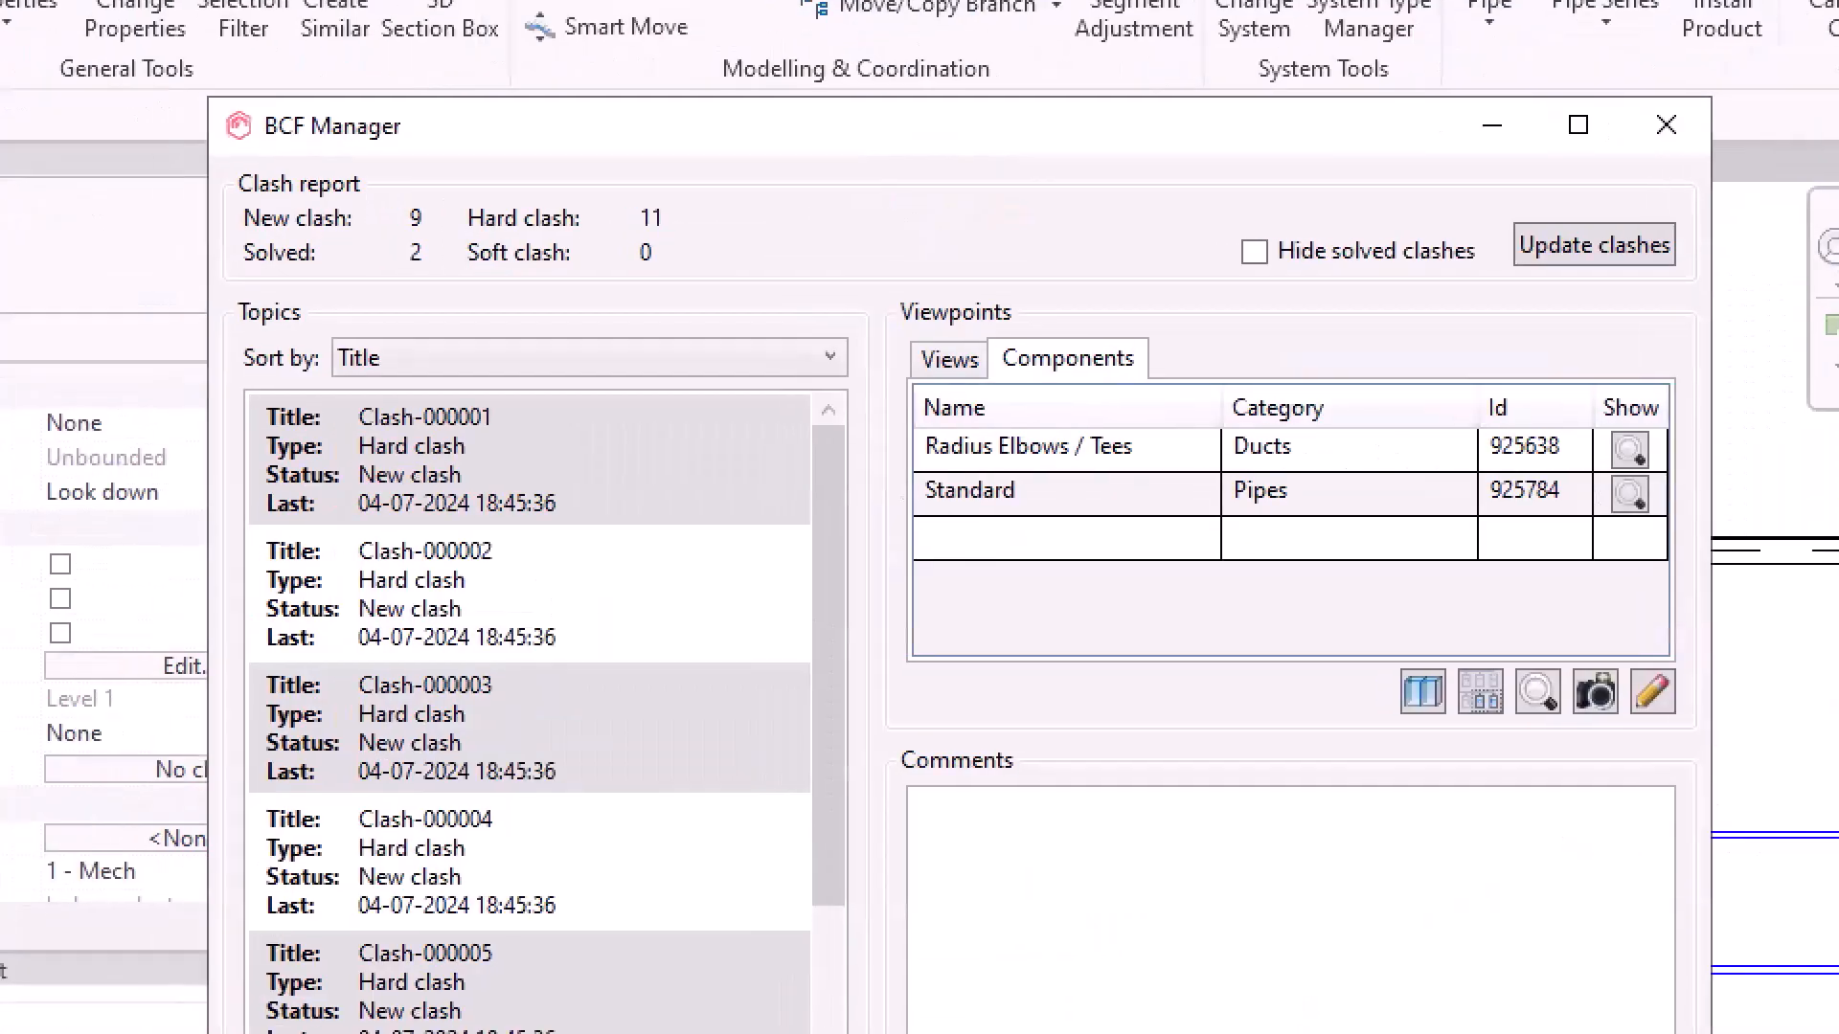
Step: Review the report formats available for exporting all clashes, and leave without creating a report
{"action": "mouse_move", "coordinate": [414, 226]}
{"action": "left_mouse_down"}
{"action": "mouse_move", "coordinate": [436, 332]}
{"action": "mouse_move", "coordinate": [433, 233]}
{"action": "left_mouse_up"}
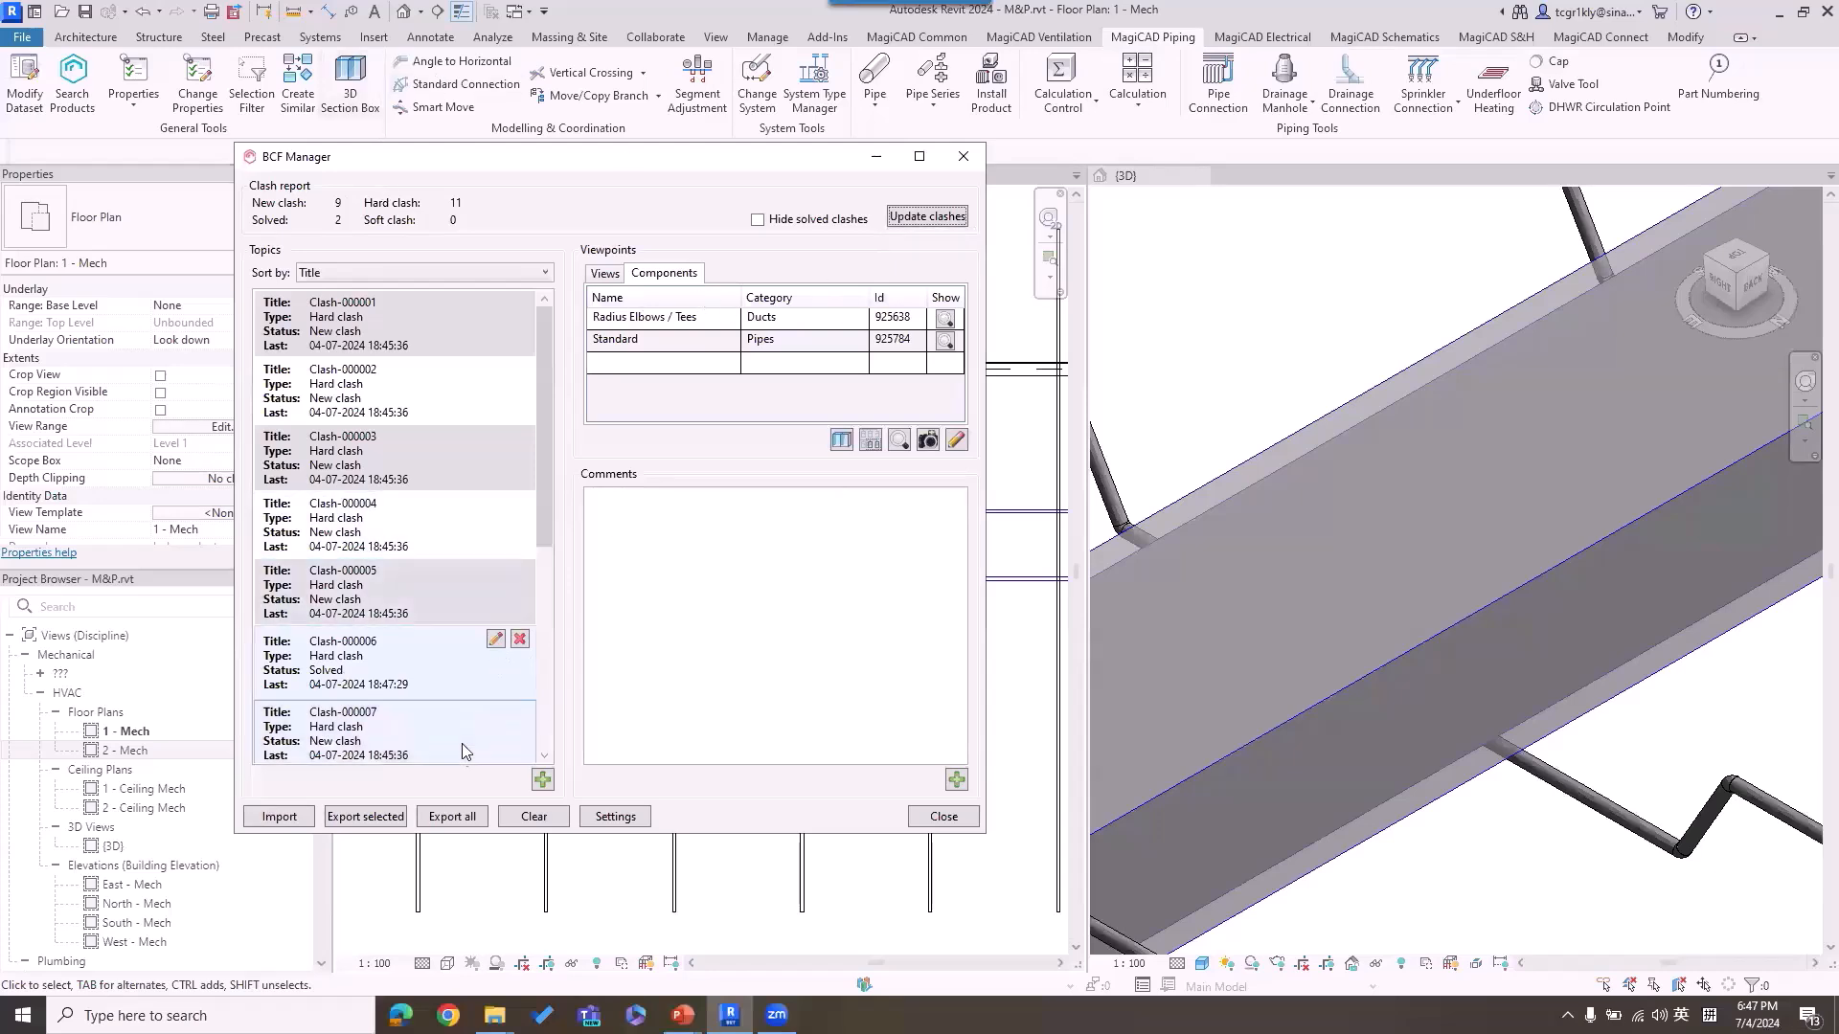
{"action": "left_click", "coordinate": [452, 815]}
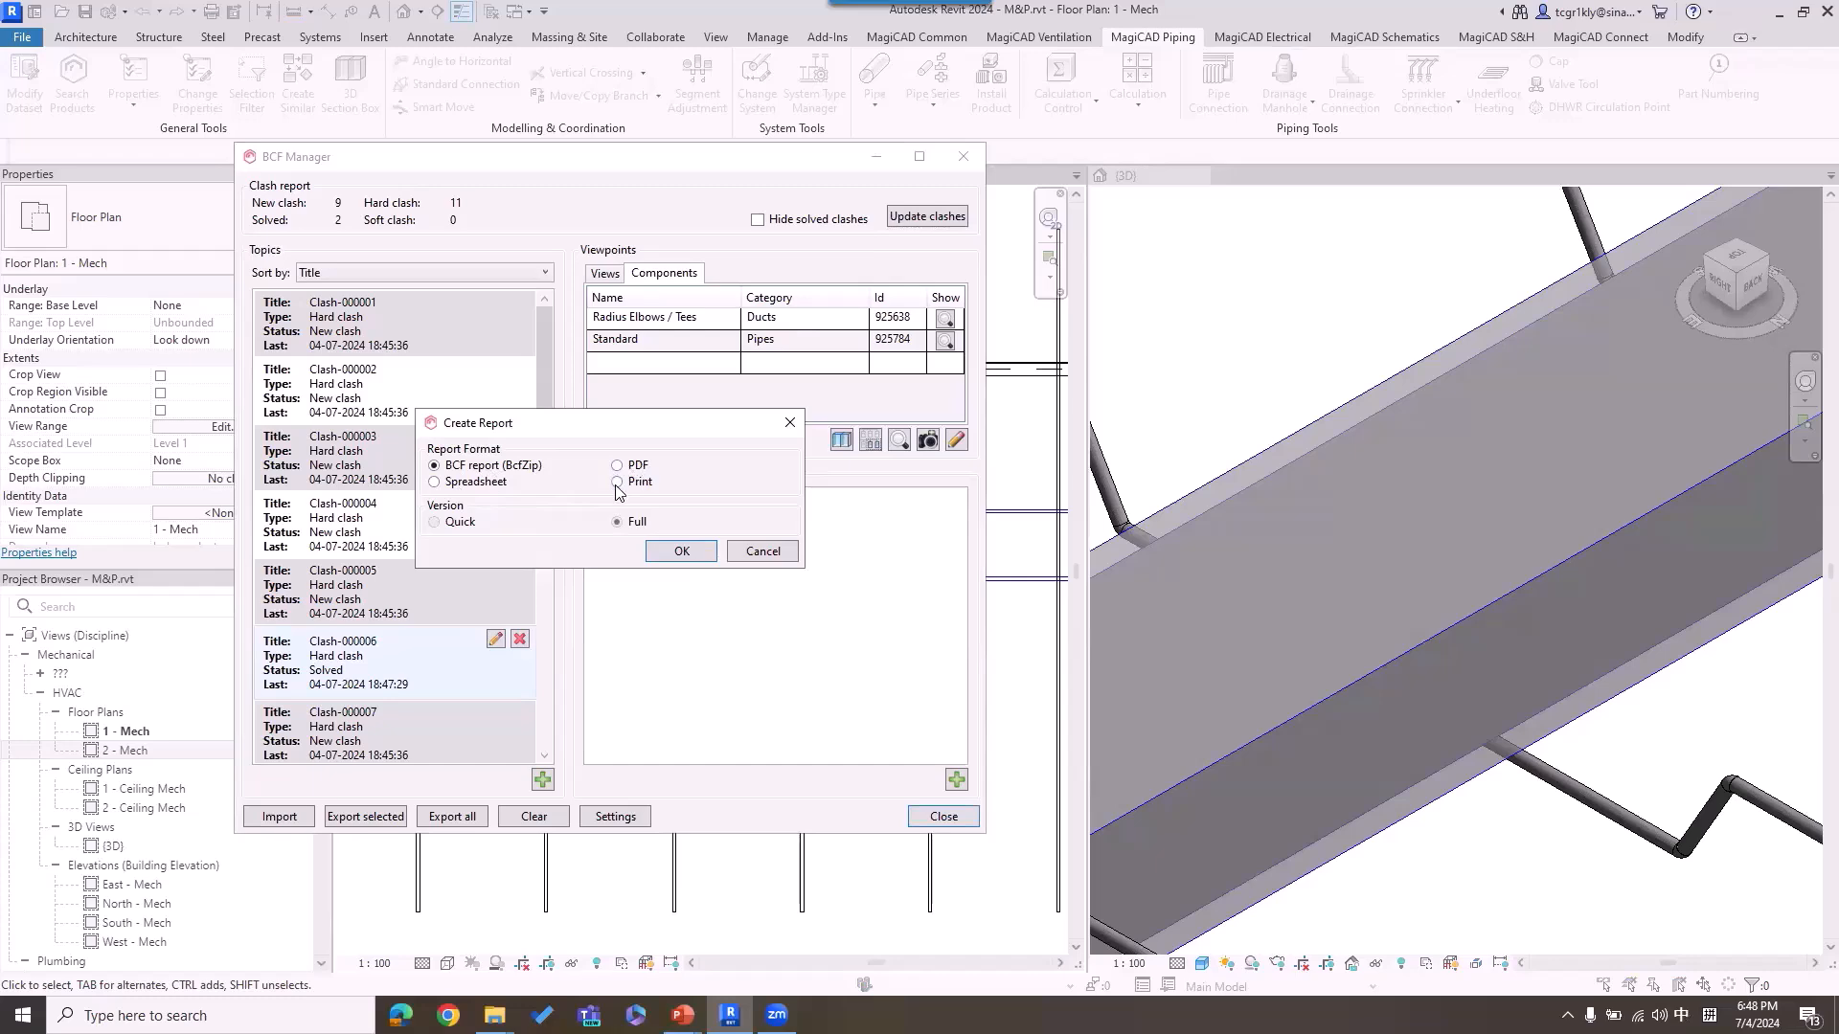
{"action": "left_click", "coordinate": [791, 422]}
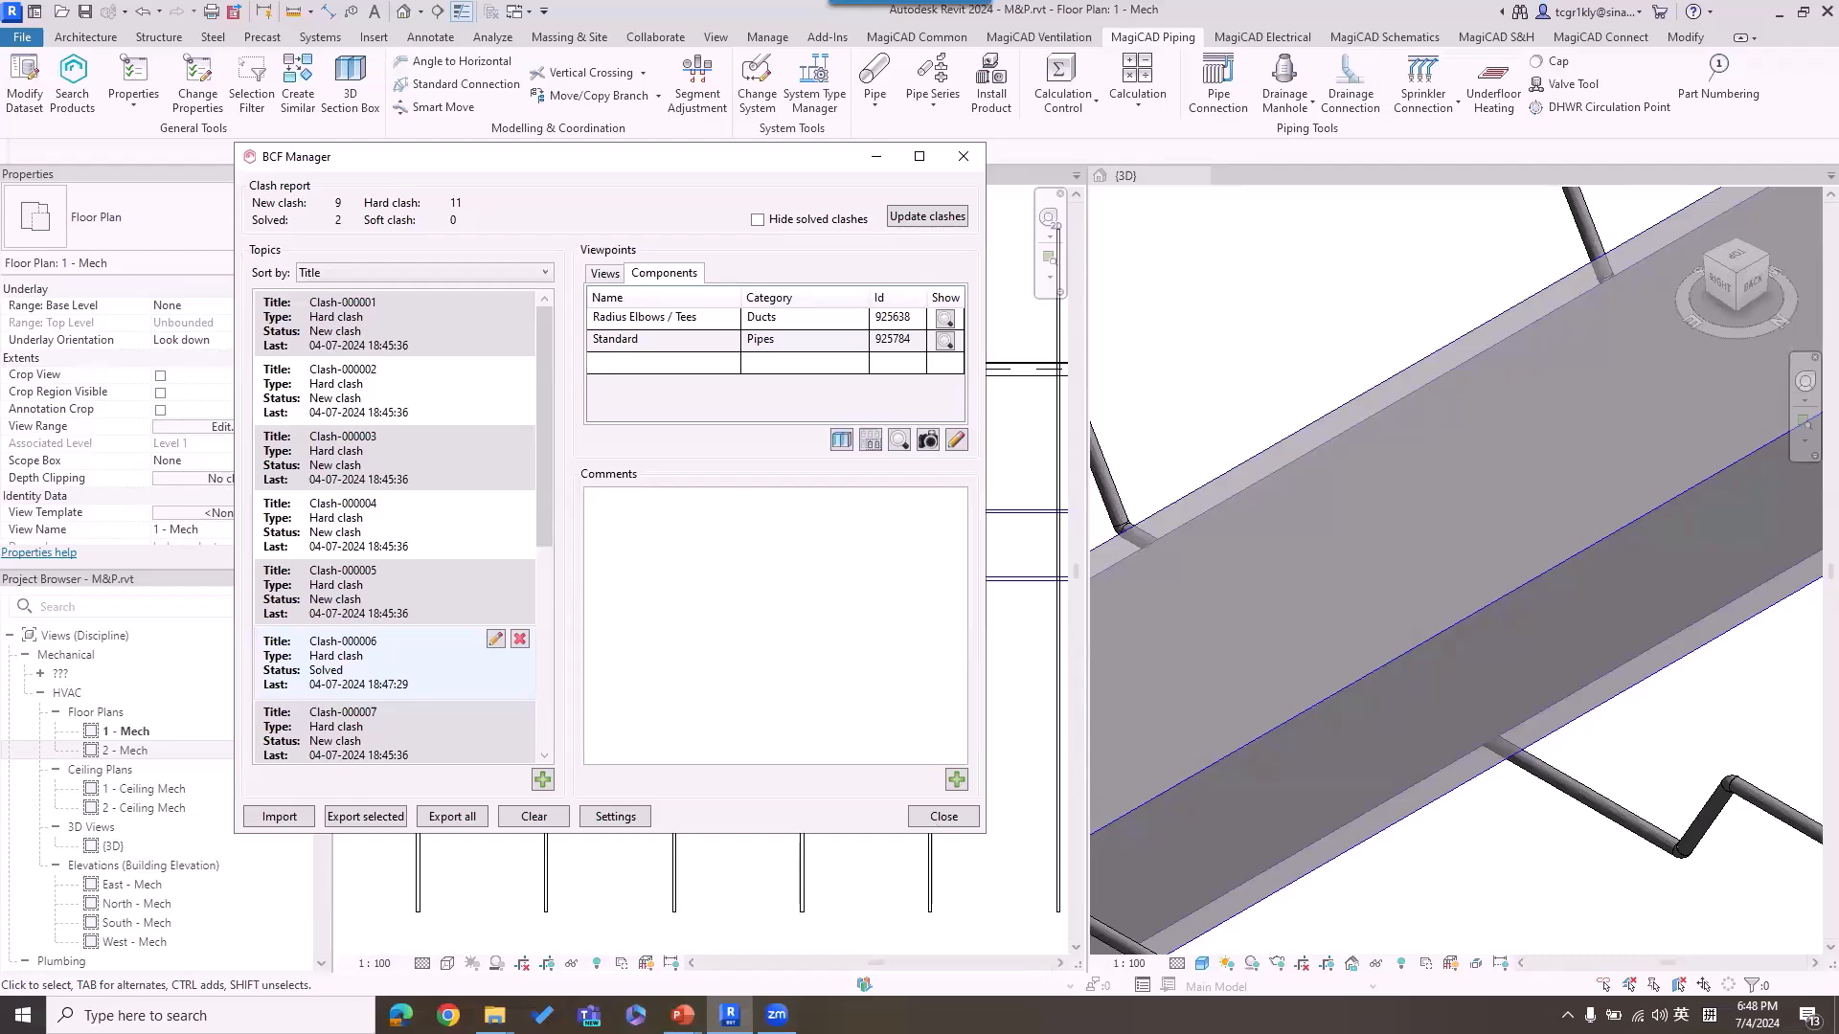
Step: Check the Collaboration slide in PowerPoint, return to Revit and close BCF Manager, discarding its changes
{"action": "left_click", "coordinate": [682, 1015]}
{"action": "left_click", "coordinate": [479, 934]}
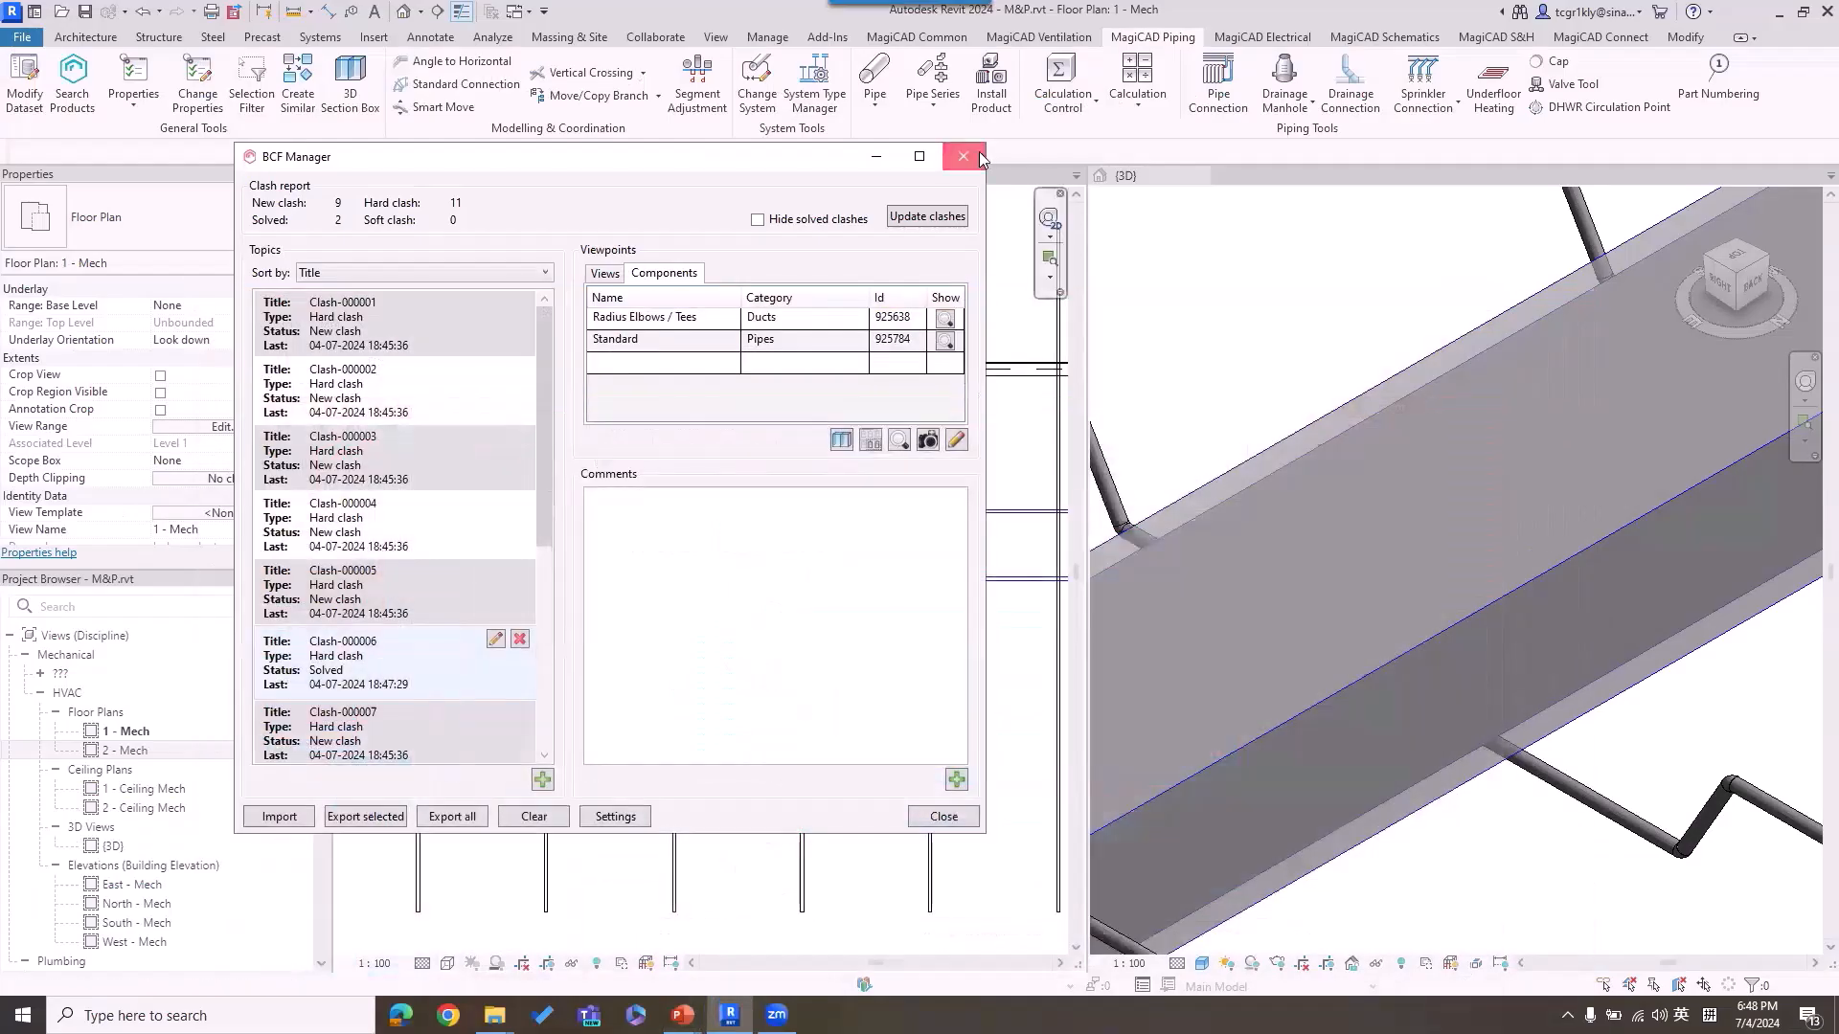
{"action": "left_click", "coordinate": [962, 158]}
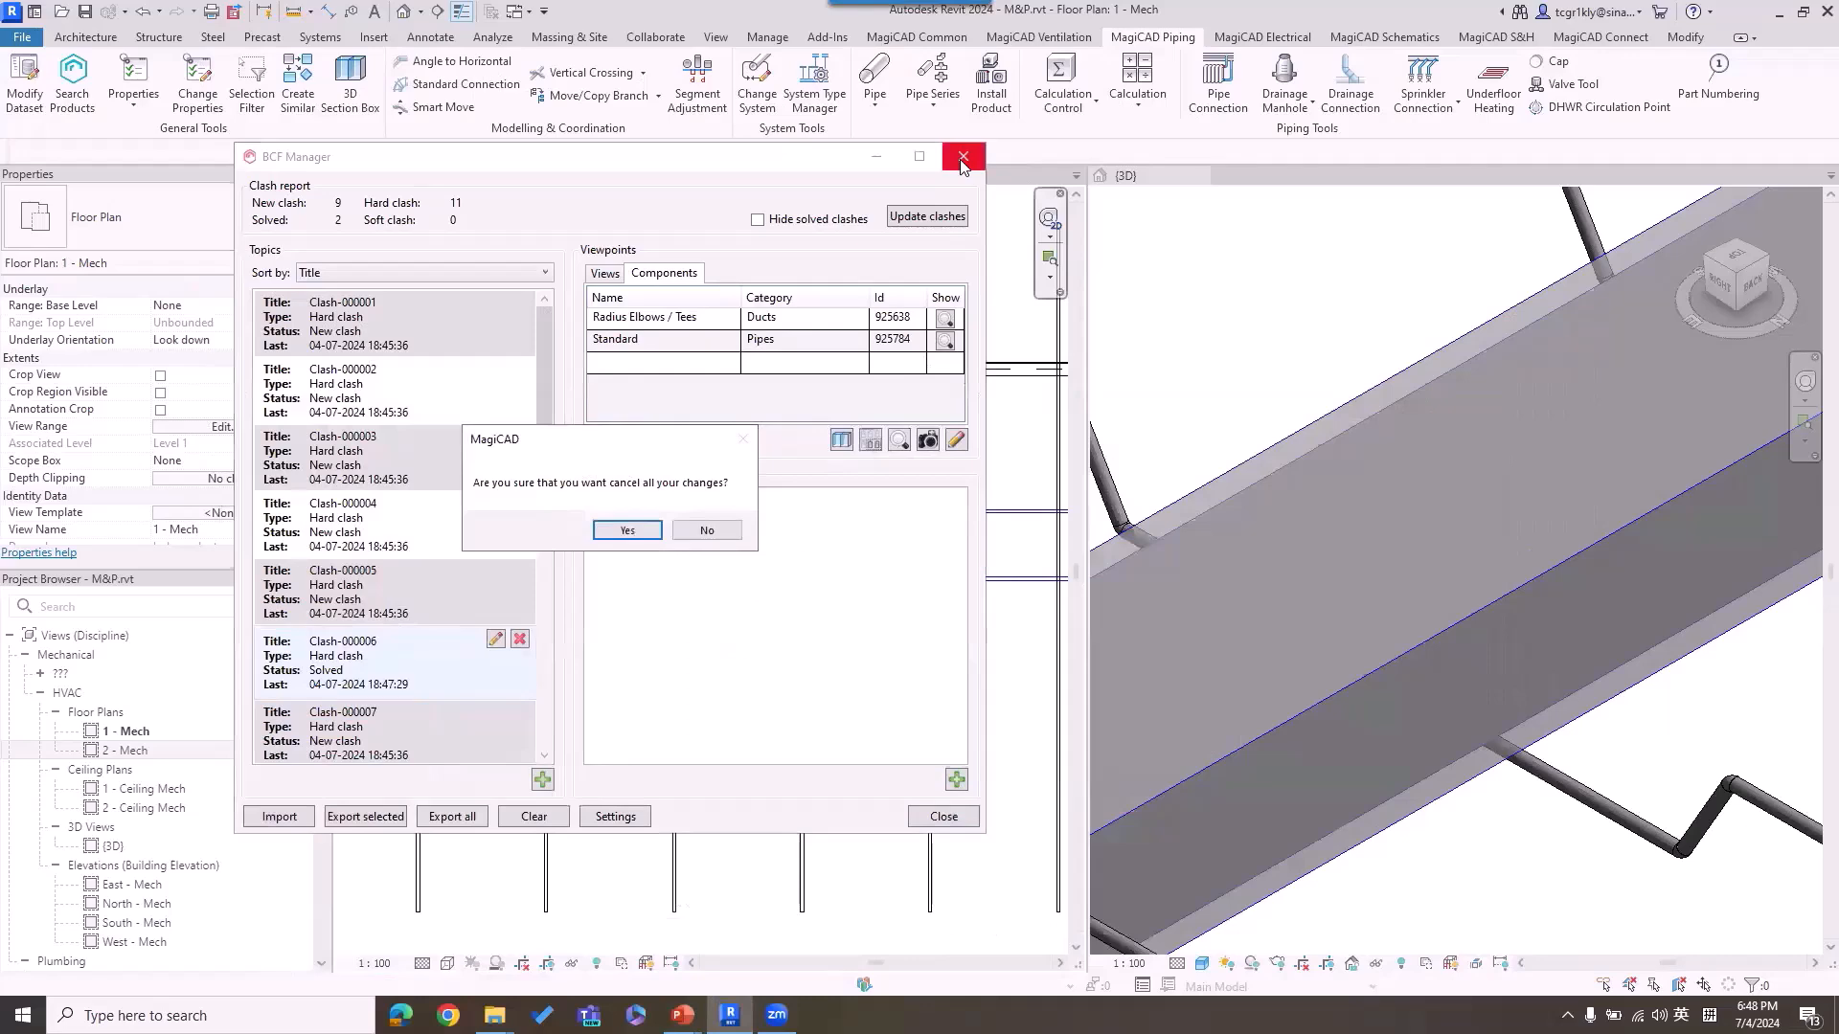
{"action": "left_click", "coordinate": [613, 533]}
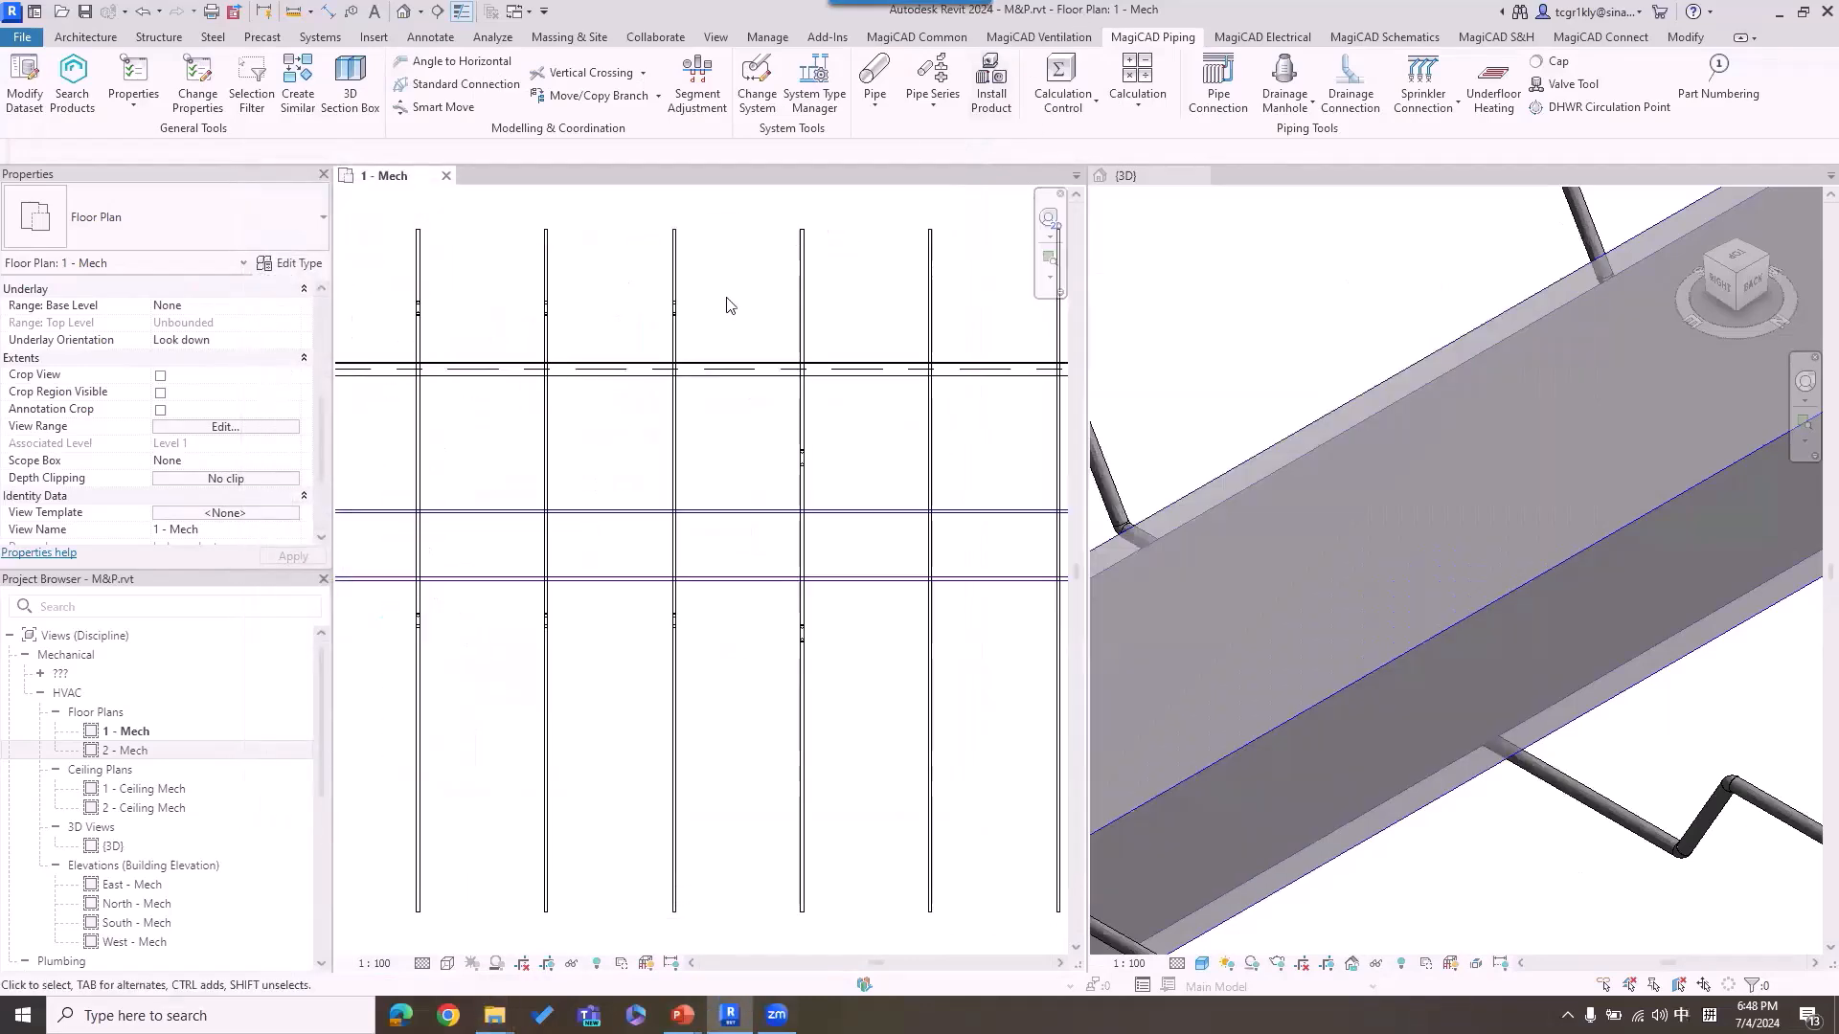
Step: Draw a horizontal Generic - 200mm wall across all parallel pipes, between the cable tray and main duct in the 1 - Mech plan
{"action": "scroll", "coordinate": [736, 293], "scroll_direction": "down", "scroll_amount": 2}
{"action": "scroll", "coordinate": [745, 345], "scroll_direction": "down", "scroll_amount": 2}
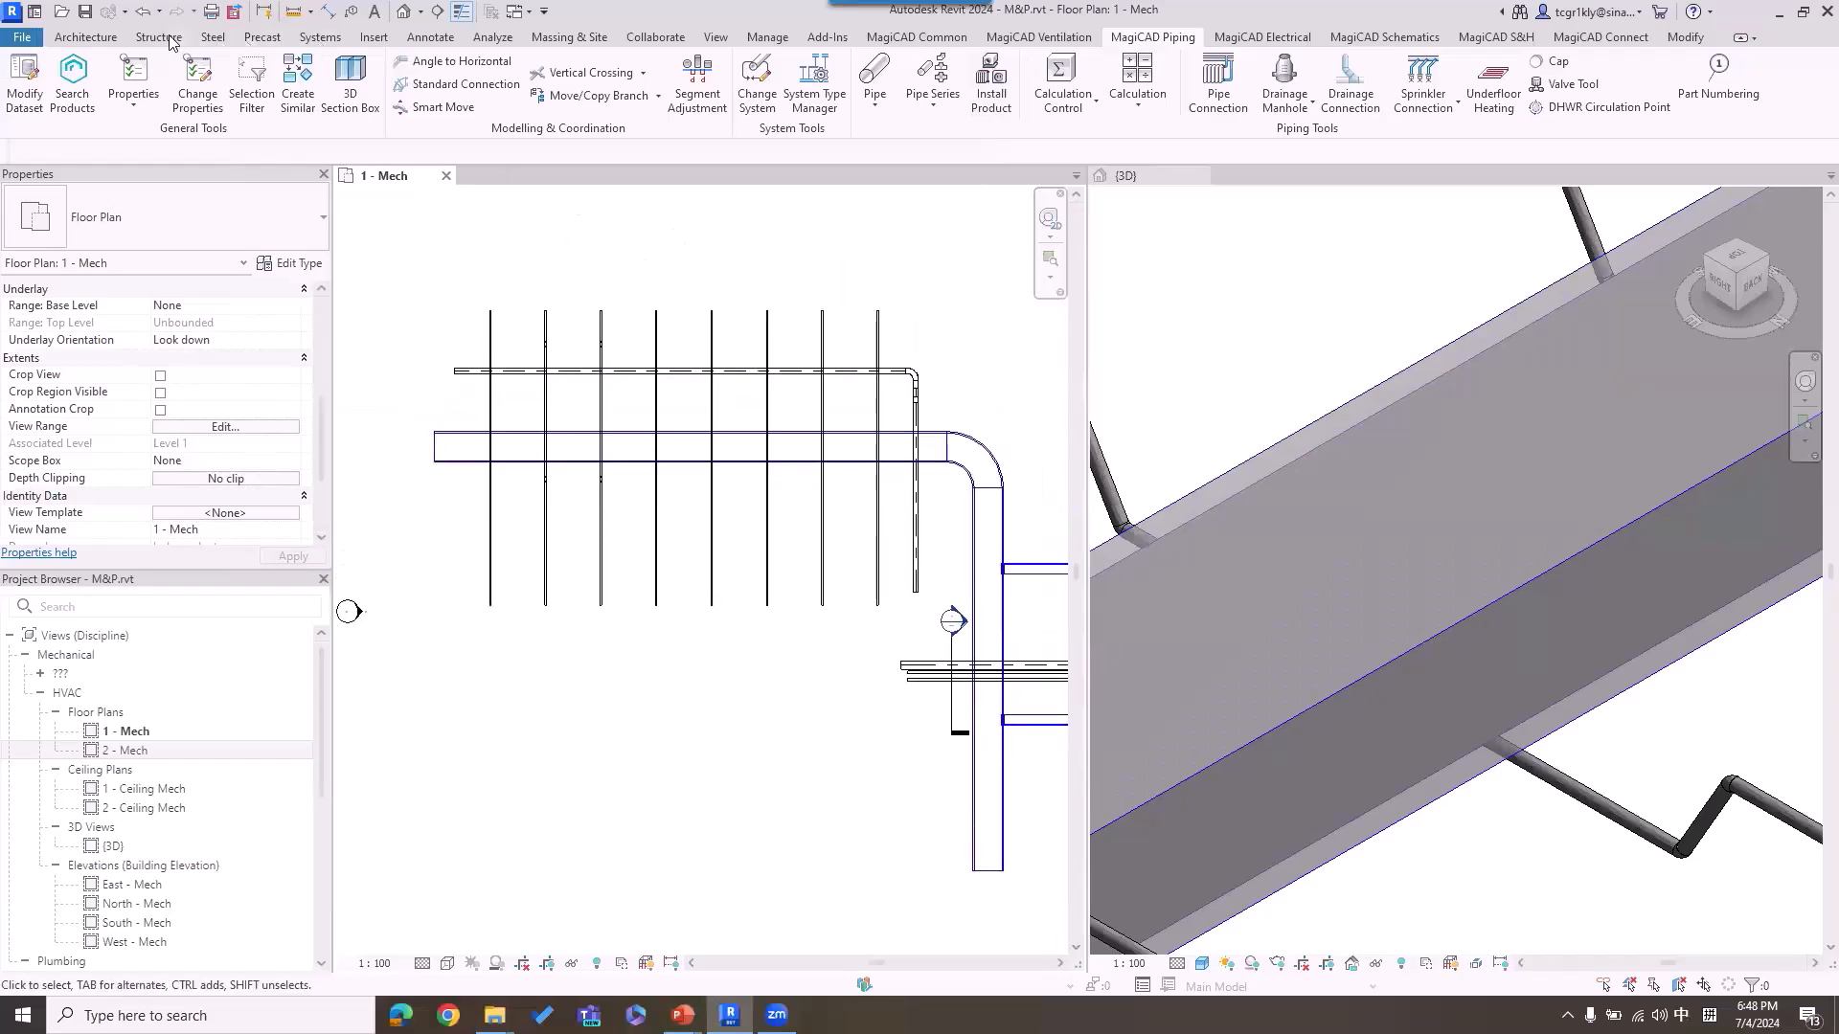
{"action": "left_click", "coordinate": [100, 38]}
{"action": "left_click", "coordinate": [88, 69]}
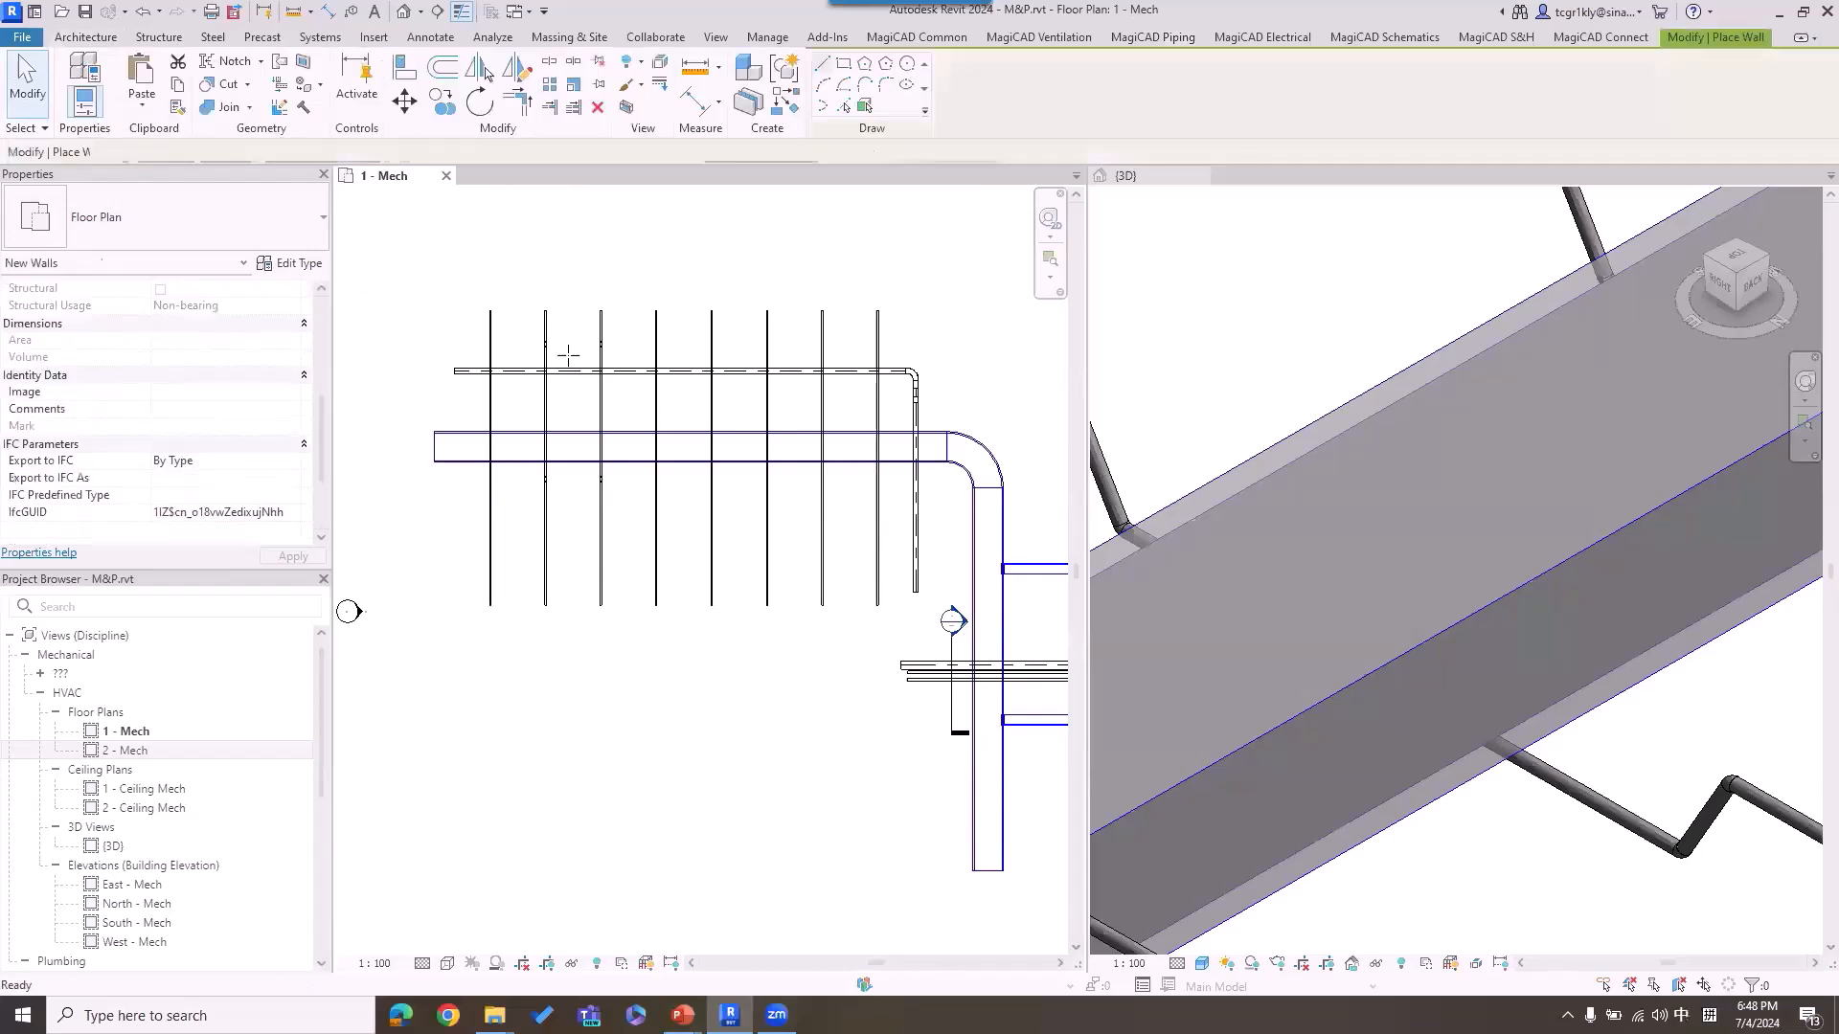
{"action": "left_click", "coordinate": [450, 405]}
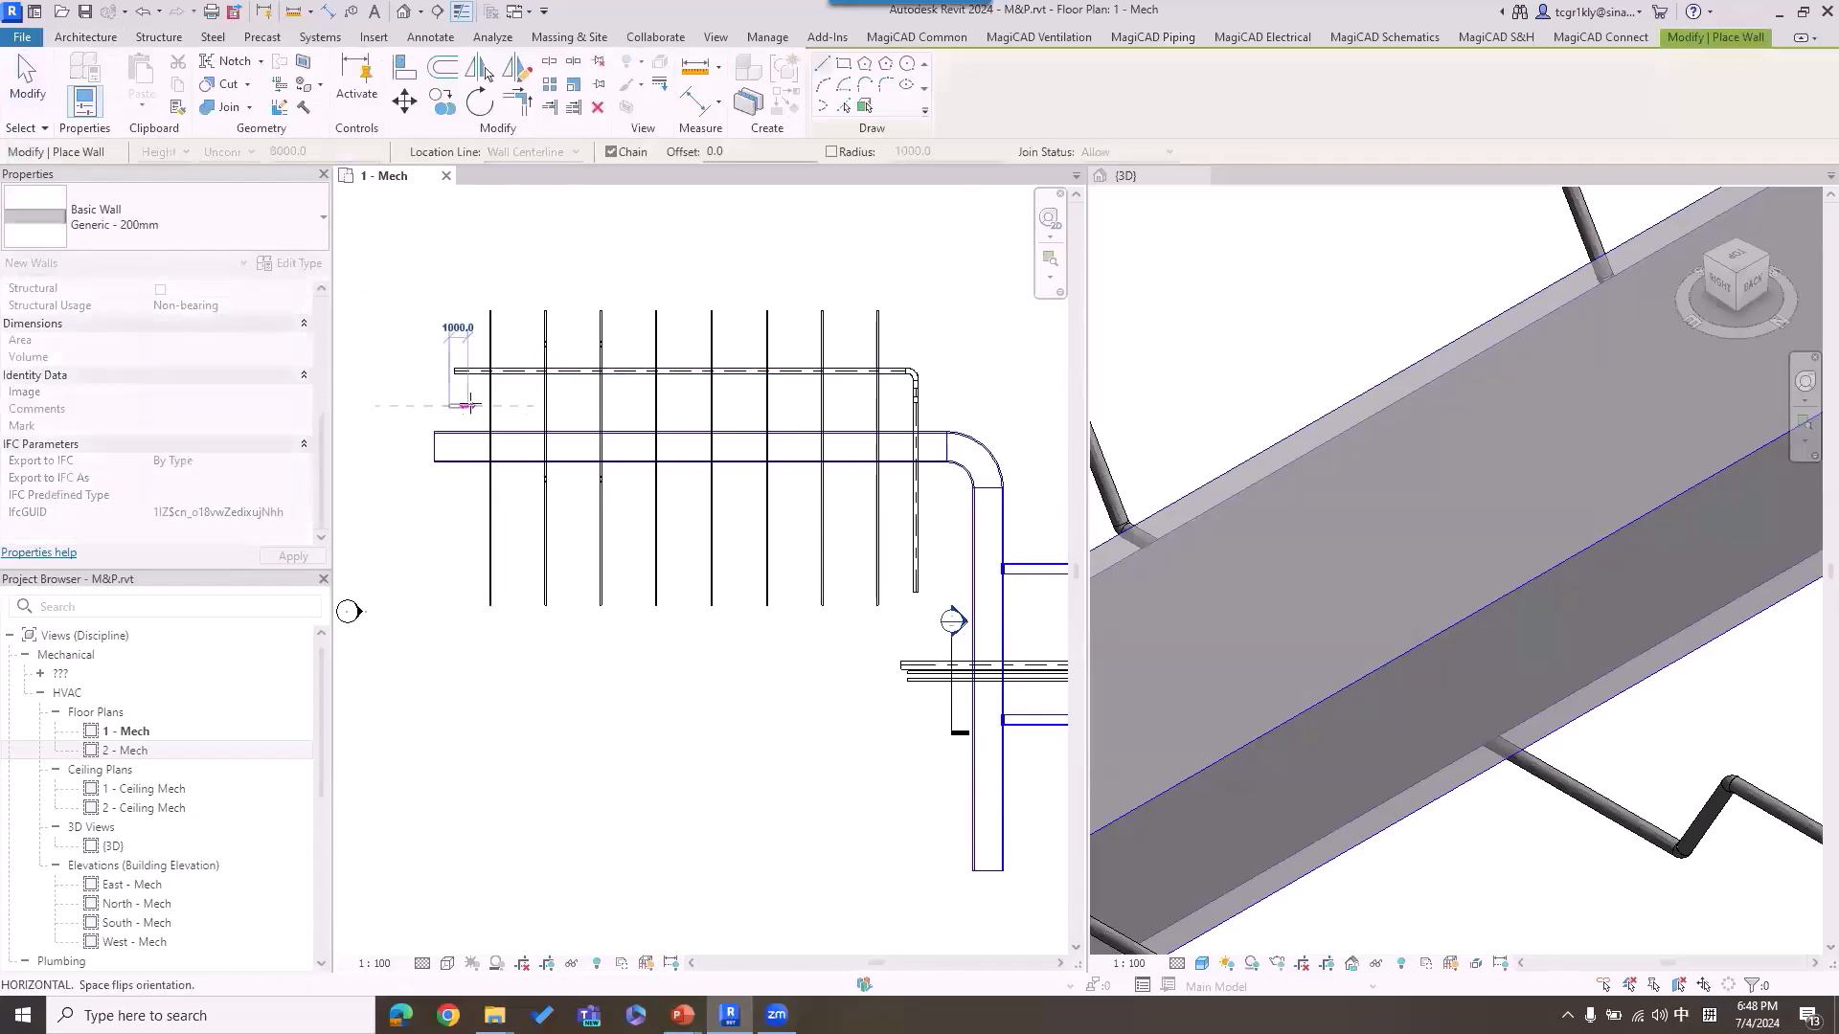
{"action": "right_click", "coordinate": [924, 280]}
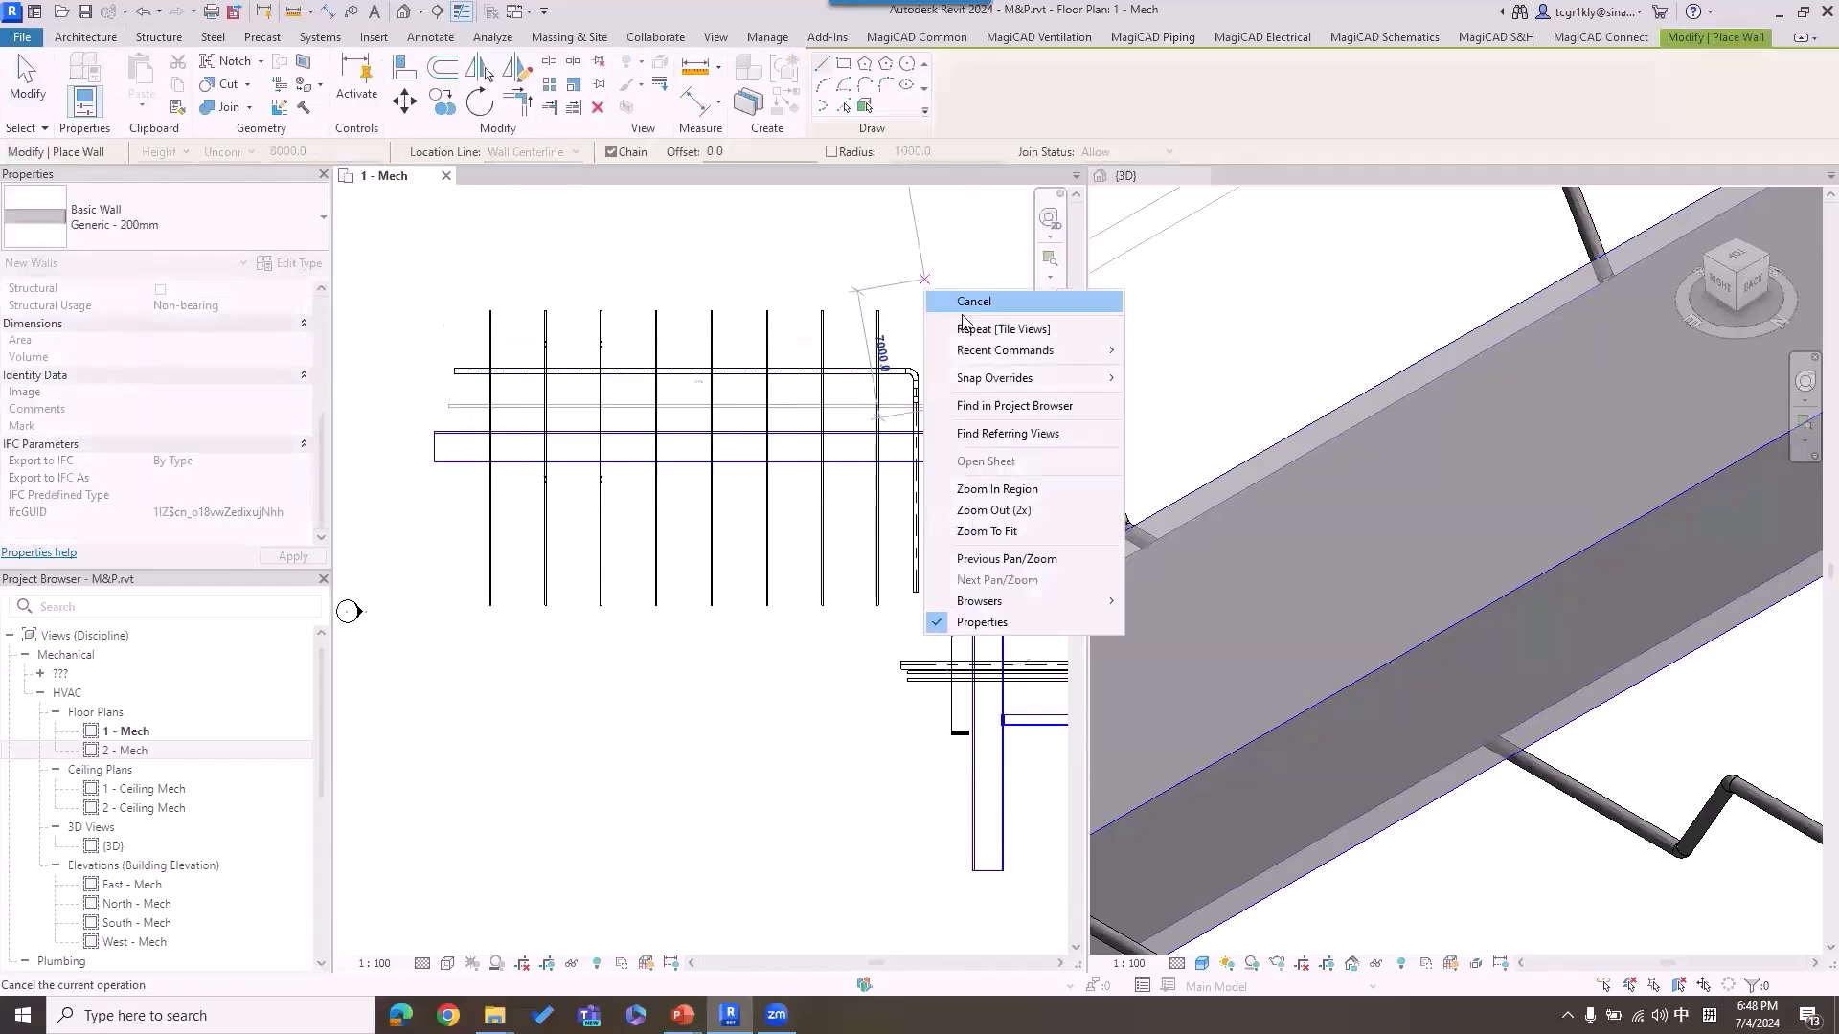
{"action": "left_click", "coordinate": [959, 303]}
{"action": "right_click", "coordinate": [920, 280]}
{"action": "left_click", "coordinate": [969, 296]}
Step: Set the {3D} view's discipline to Coordination and inspect where the pipes pass through the wall
{"action": "left_click", "coordinate": [1405, 300]}
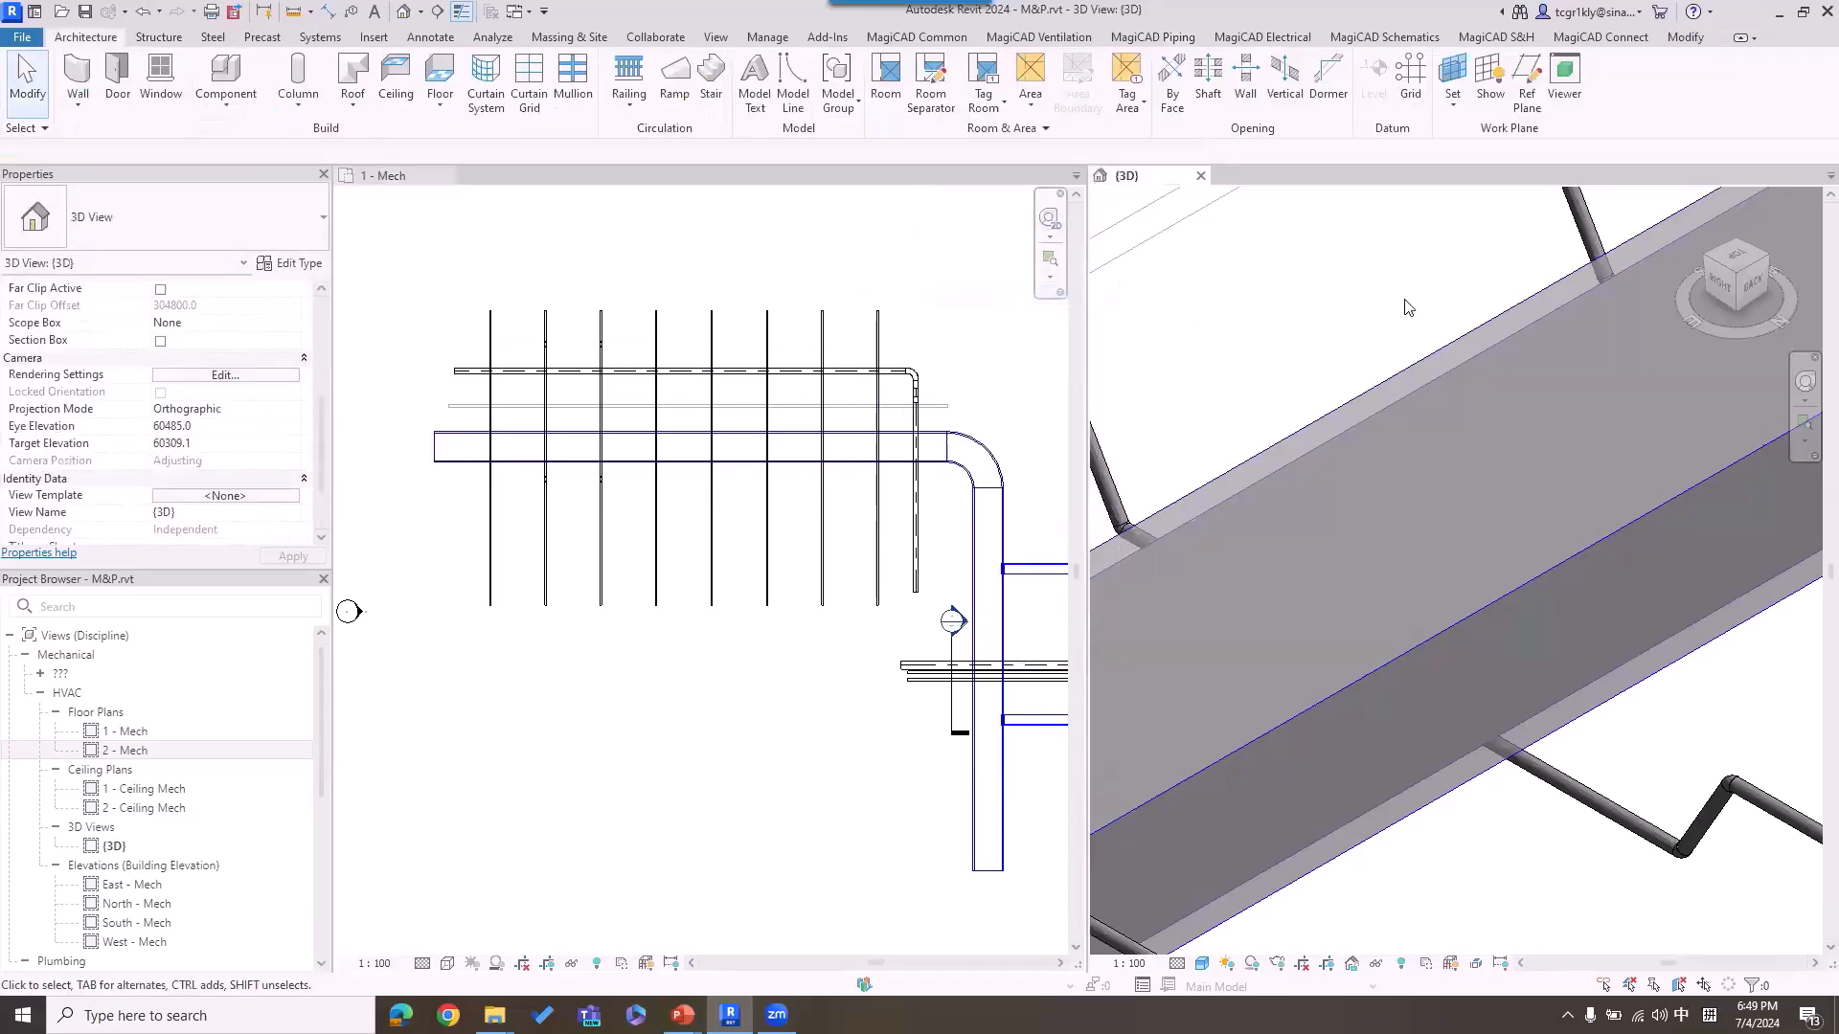
{"action": "scroll", "coordinate": [1405, 307], "scroll_direction": "down", "scroll_amount": 6}
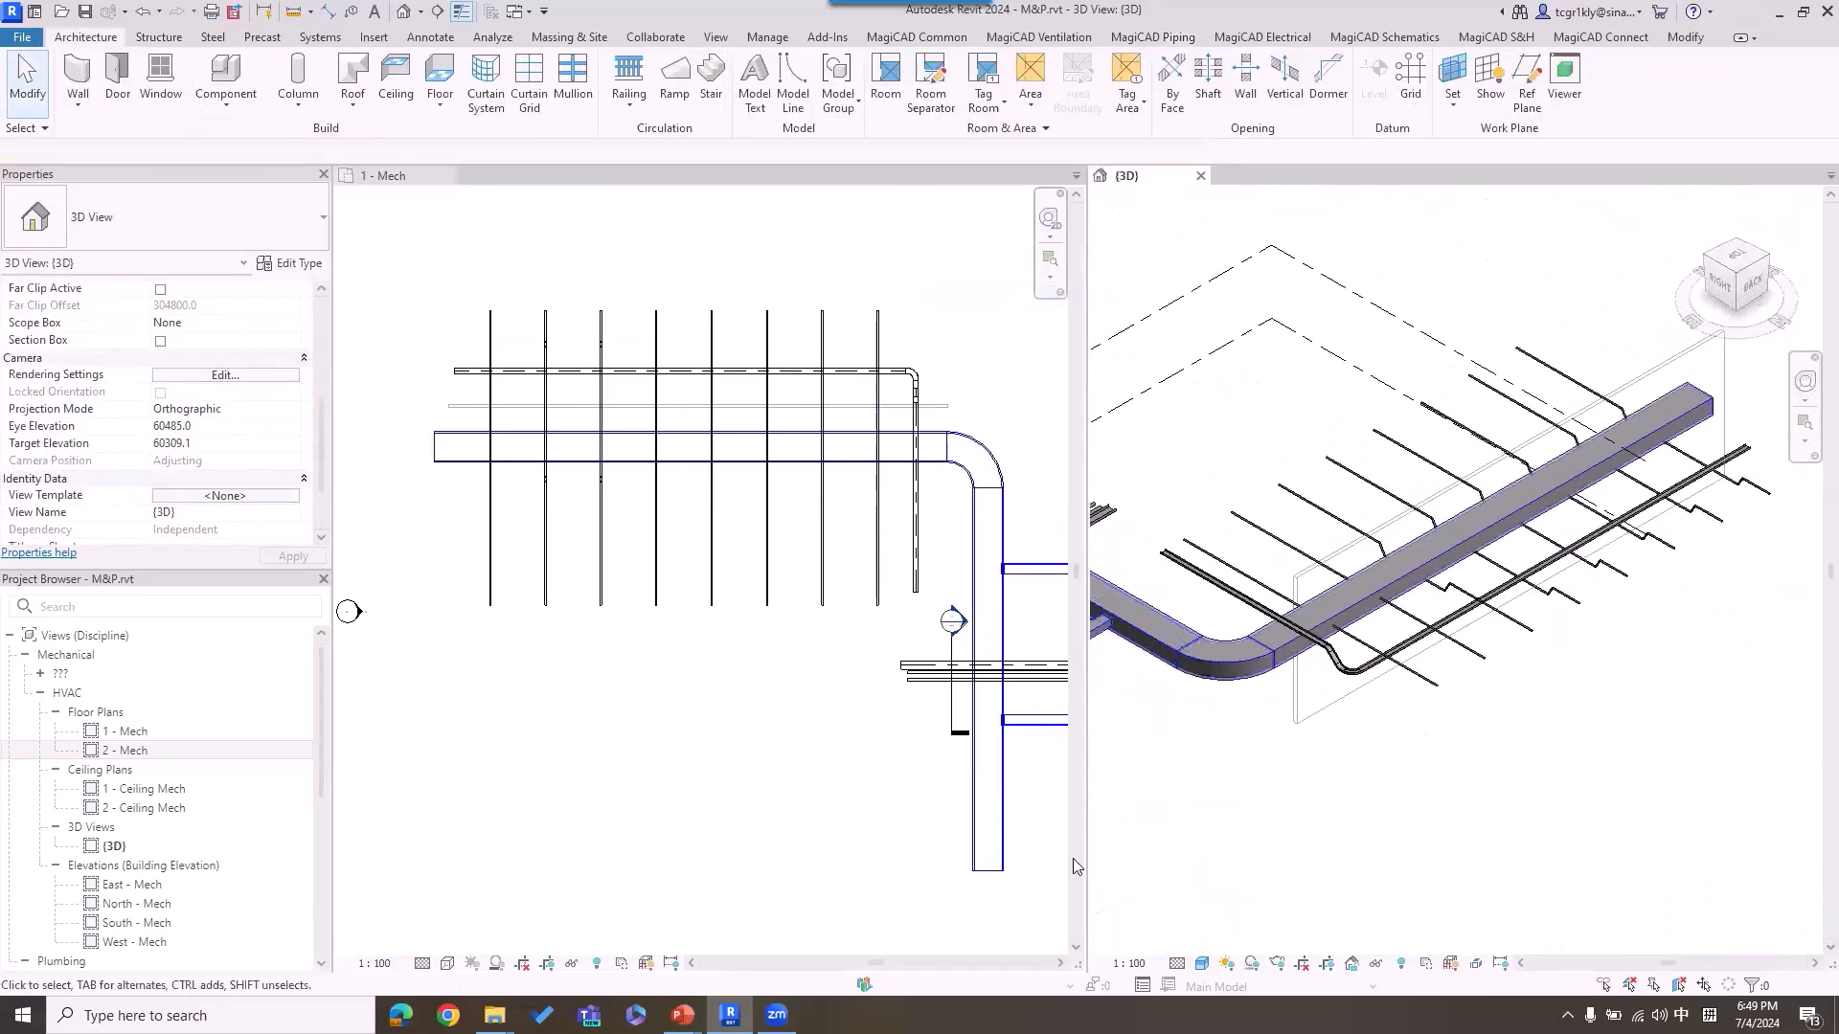
{"action": "left_click_drag", "start_coordinate": [320, 439], "coordinate": [326, 355]}
{"action": "left_click", "coordinate": [295, 357]}
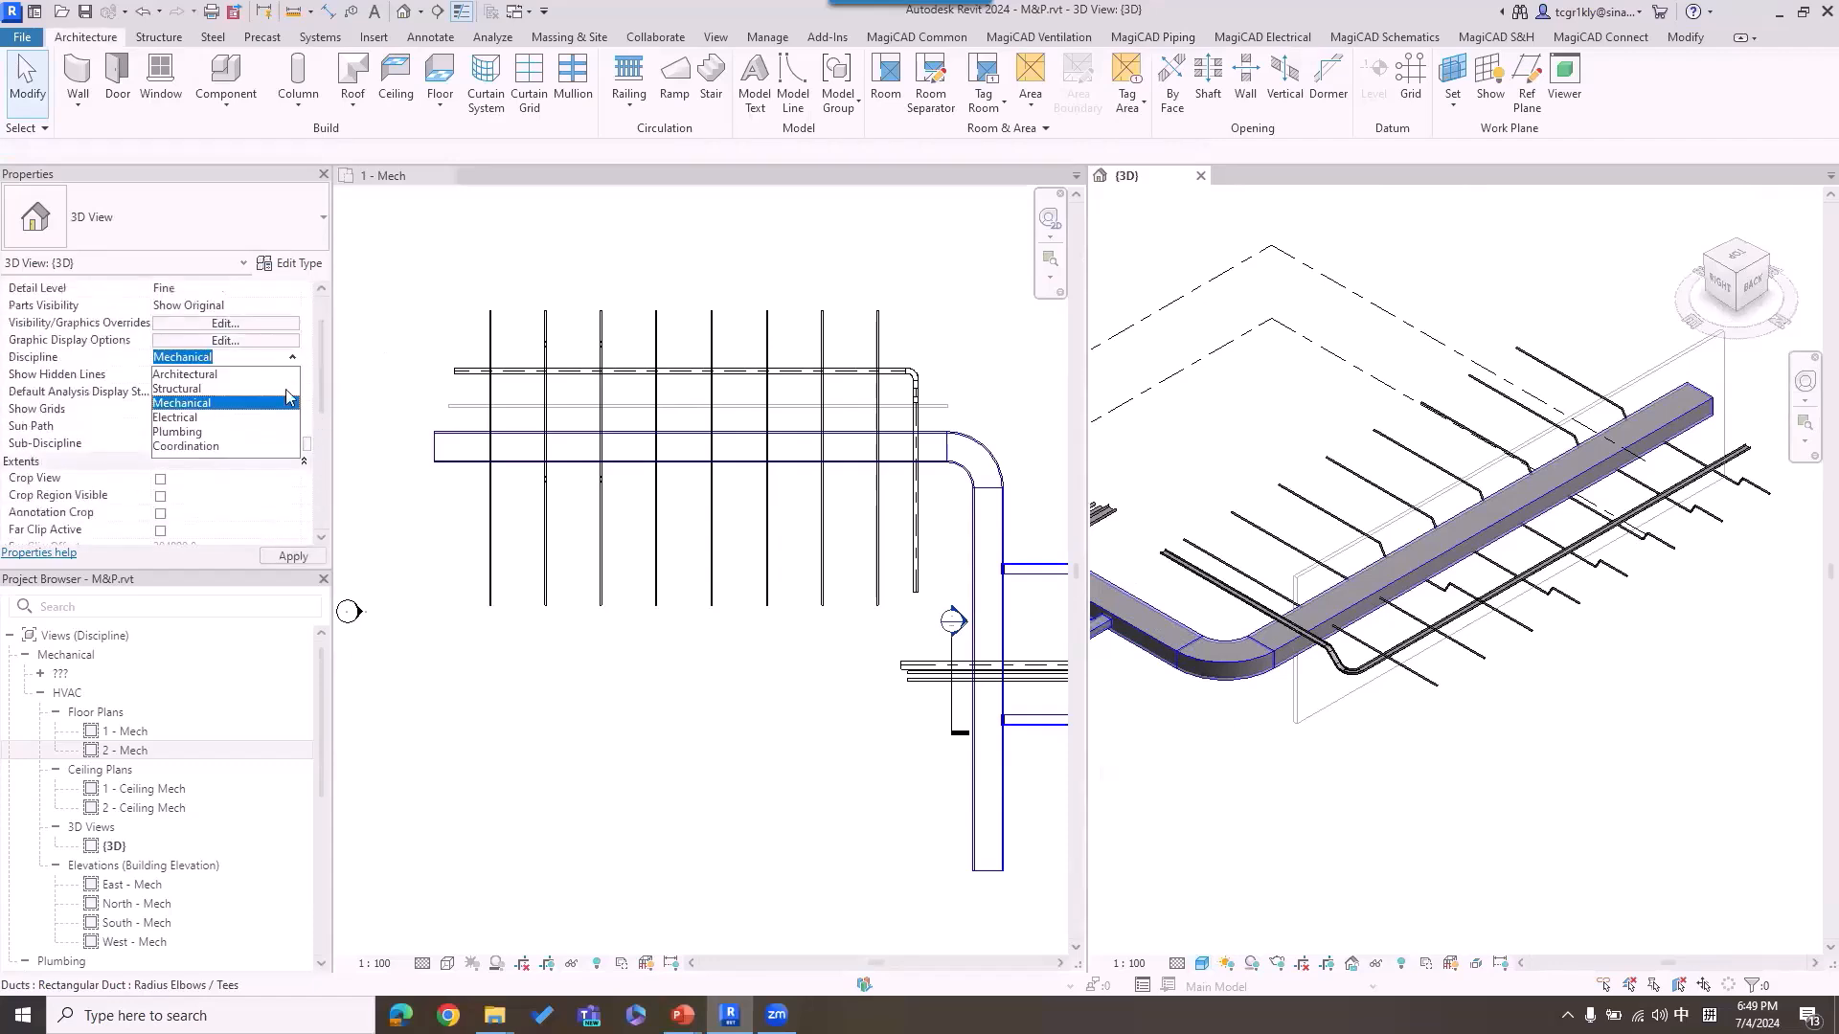
{"action": "left_click", "coordinate": [235, 448]}
{"action": "scroll", "coordinate": [1410, 572], "scroll_direction": "up", "scroll_amount": 5}
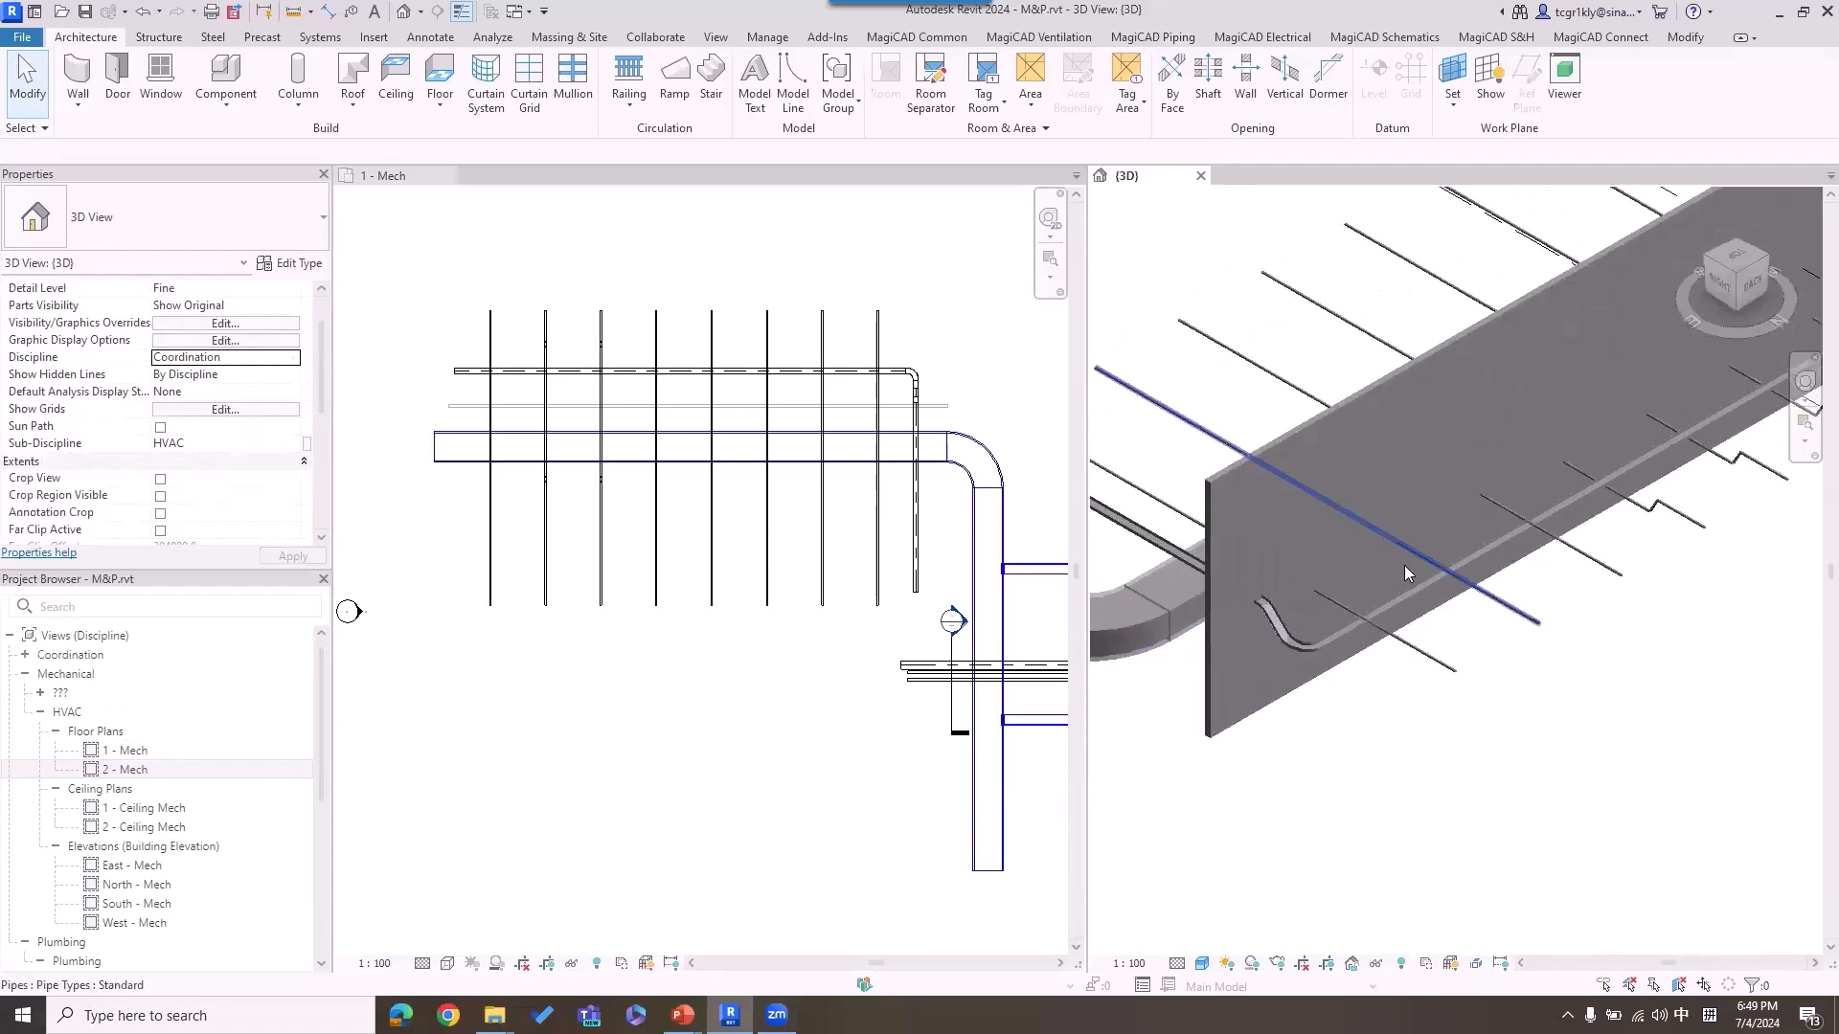
{"action": "scroll", "coordinate": [1302, 565], "scroll_direction": "up", "scroll_amount": 3}
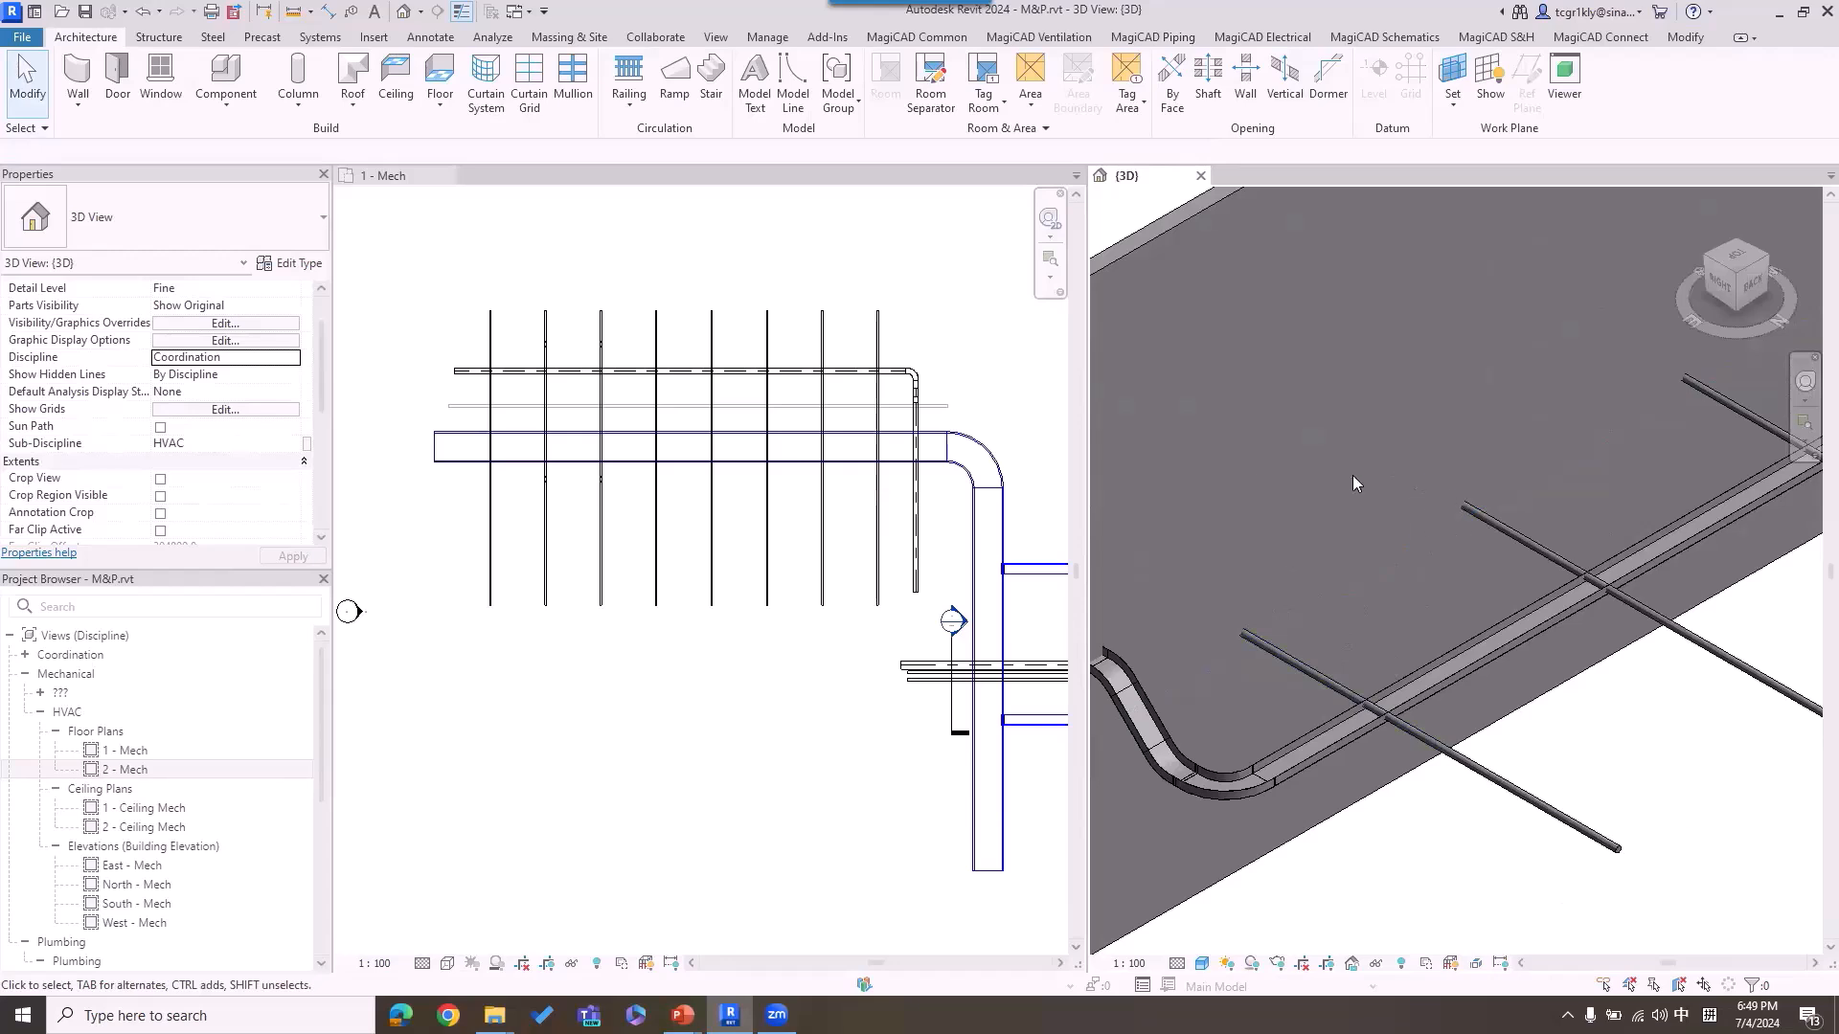
Step: Create automatic builderswork provisions where the 1 - Mech view's pipes cross the wall, checking all models, and inspect them in 3D
{"action": "left_click", "coordinate": [886, 272]}
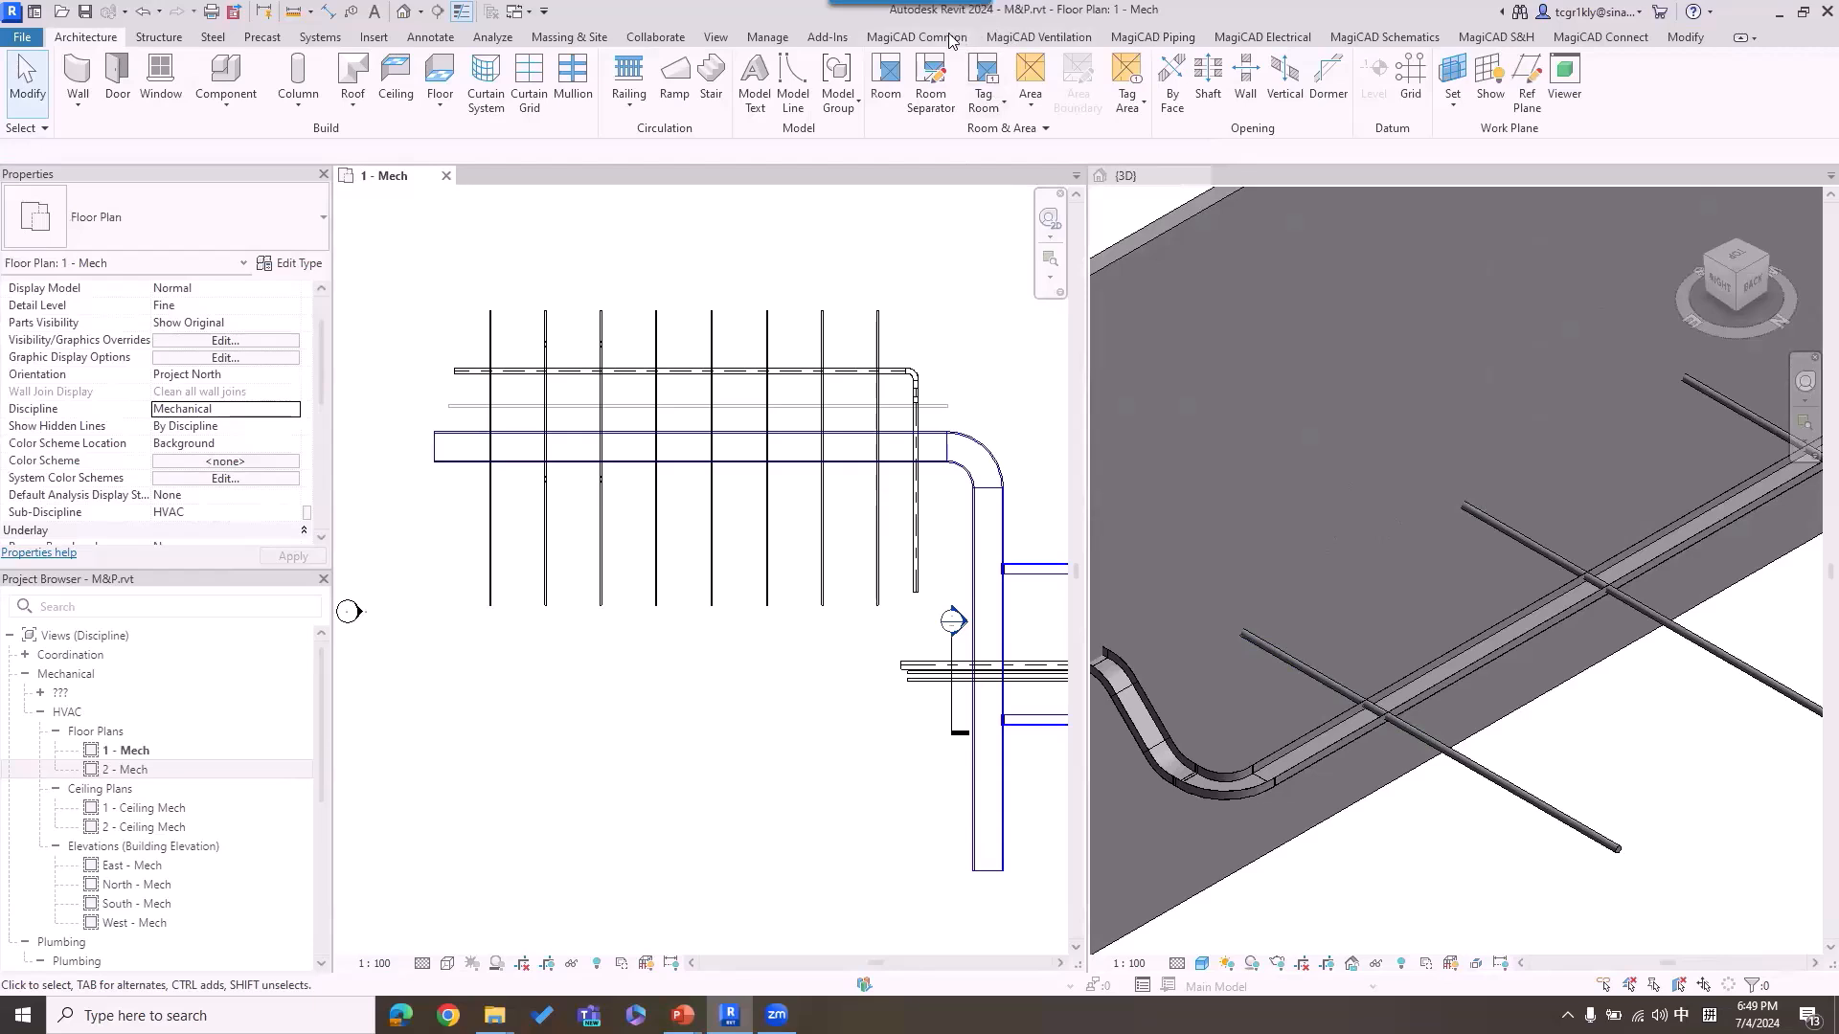
{"action": "left_click", "coordinate": [888, 38]}
{"action": "left_click", "coordinate": [410, 101]}
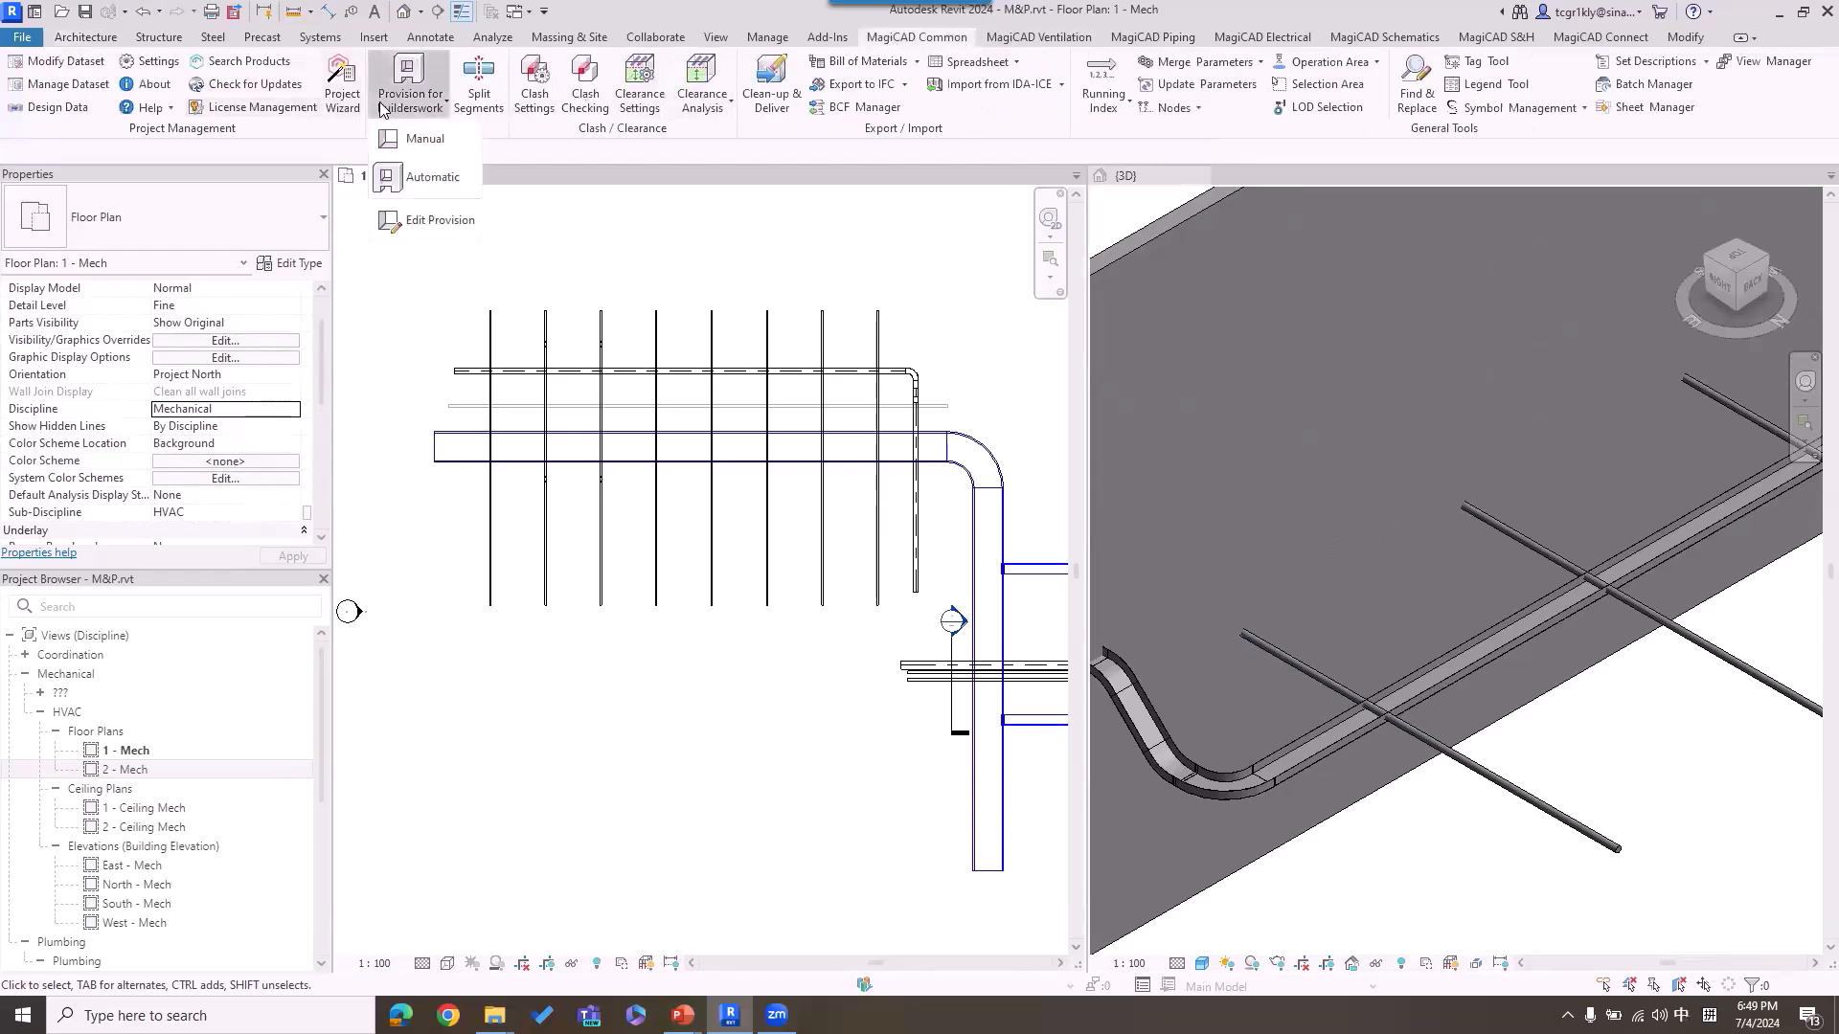
{"action": "left_click", "coordinate": [432, 178]}
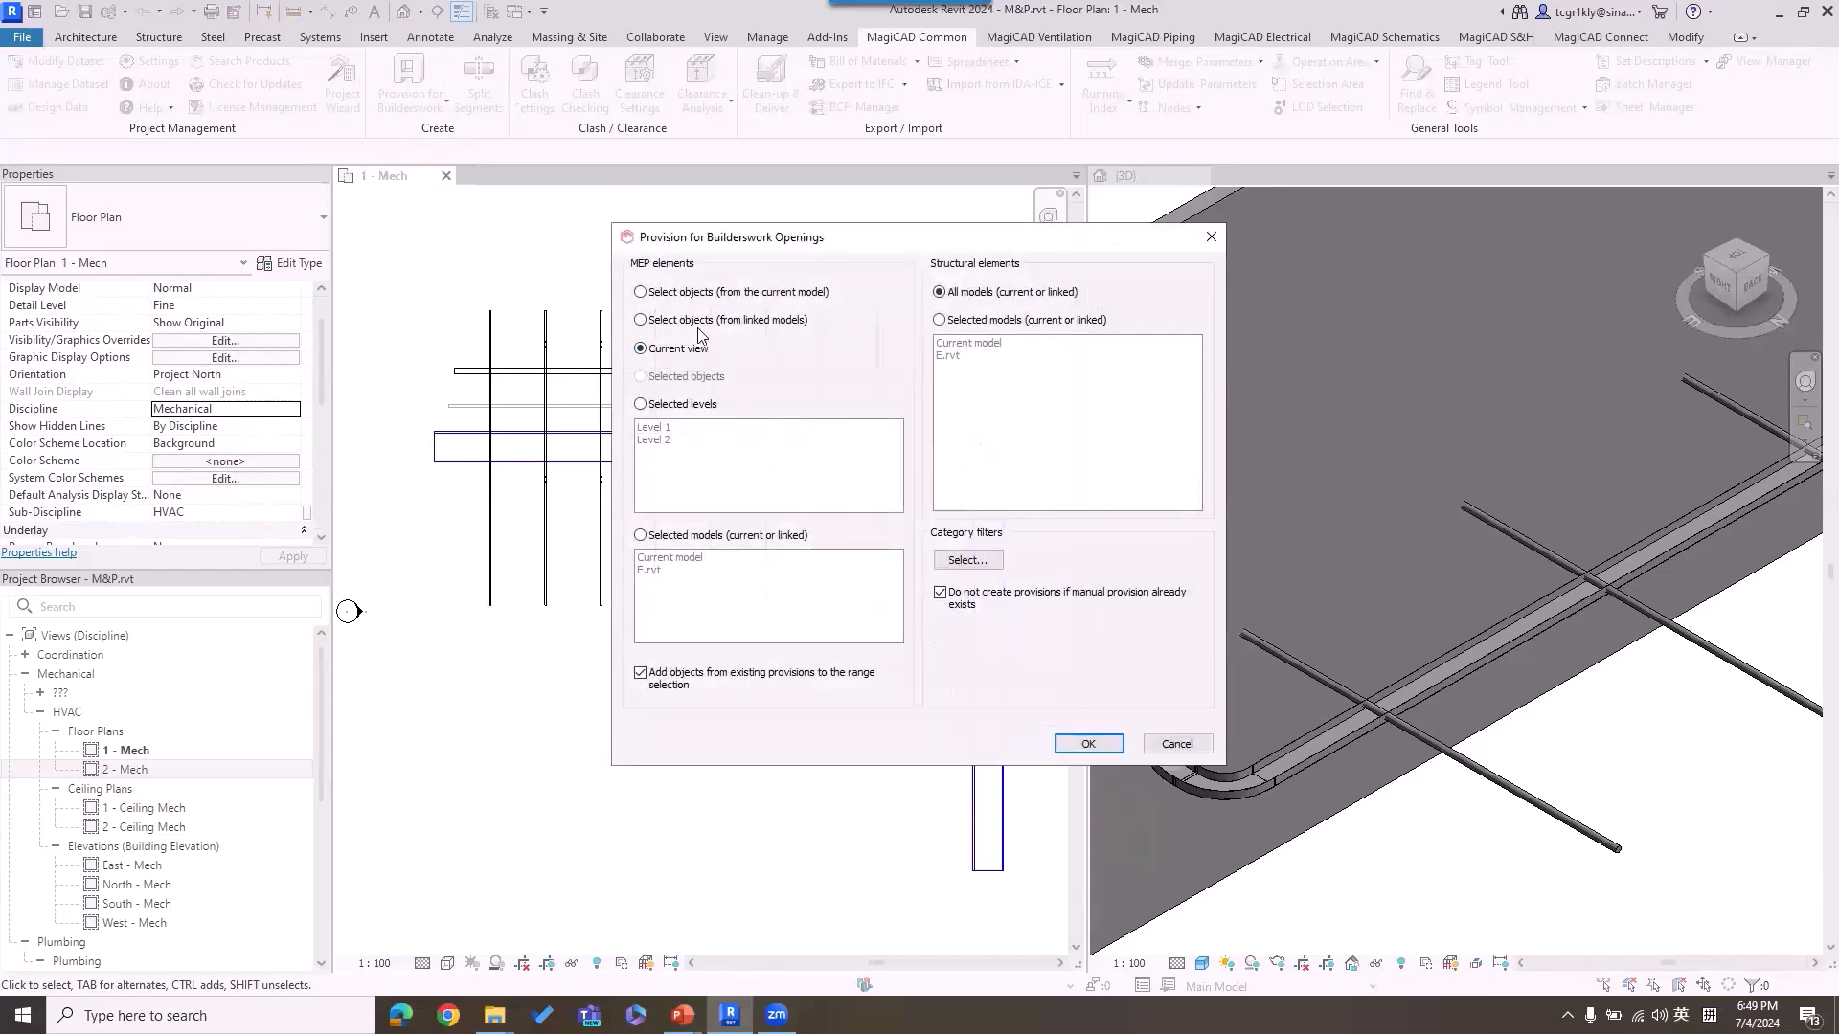
{"action": "left_click", "coordinate": [1080, 745]}
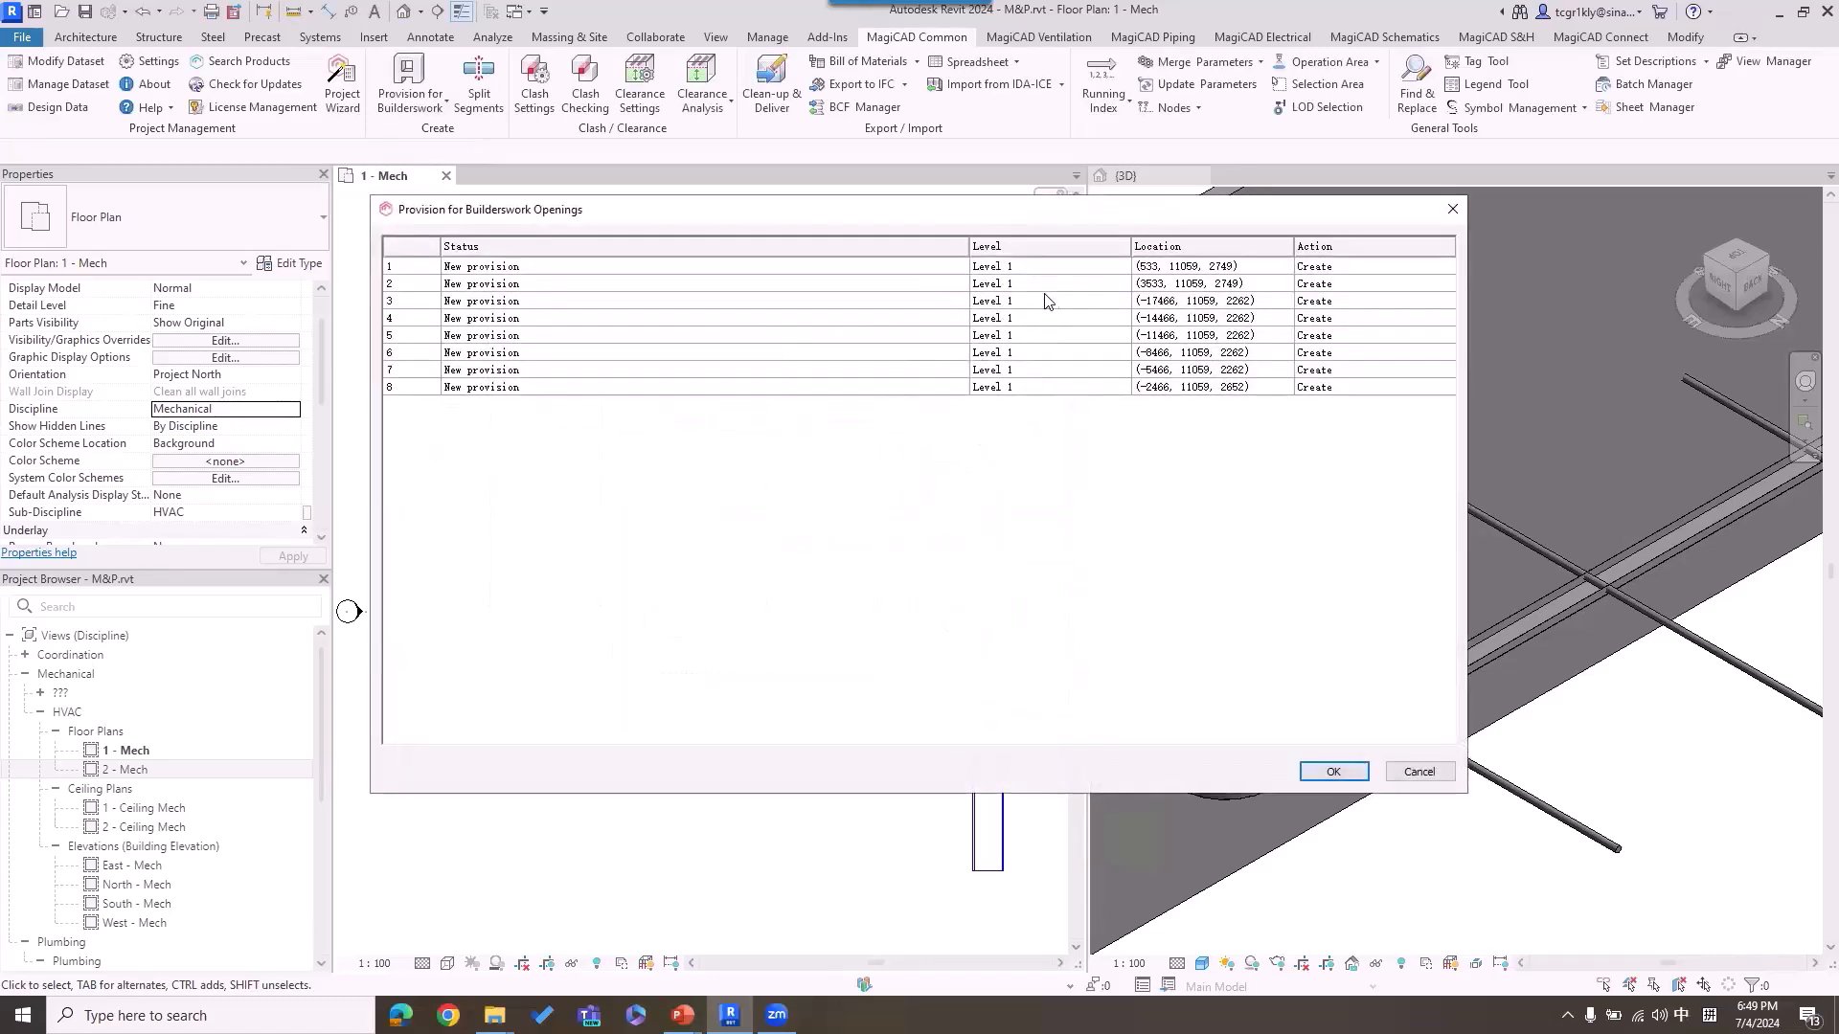
{"action": "left_click", "coordinate": [1326, 774]}
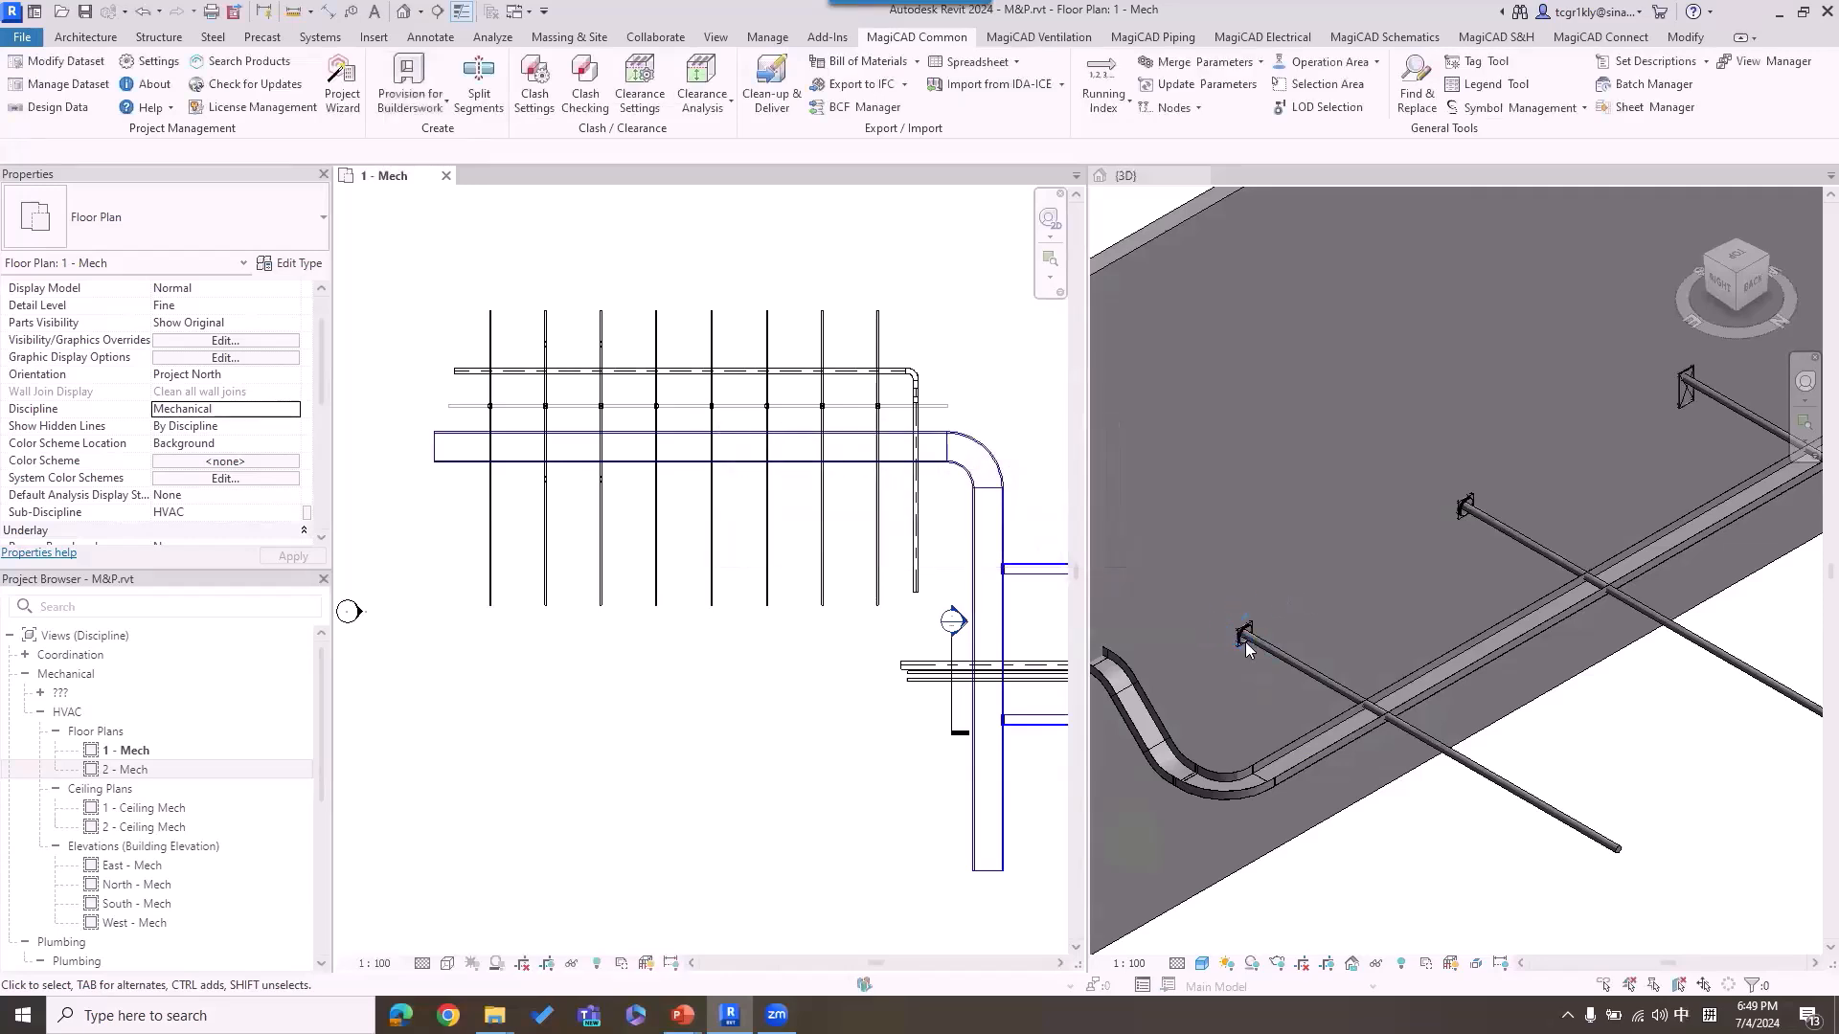
{"action": "scroll", "coordinate": [1710, 410], "scroll_direction": "up", "scroll_amount": 3}
{"action": "scroll", "coordinate": [1397, 544], "scroll_direction": "down", "scroll_amount": 5}
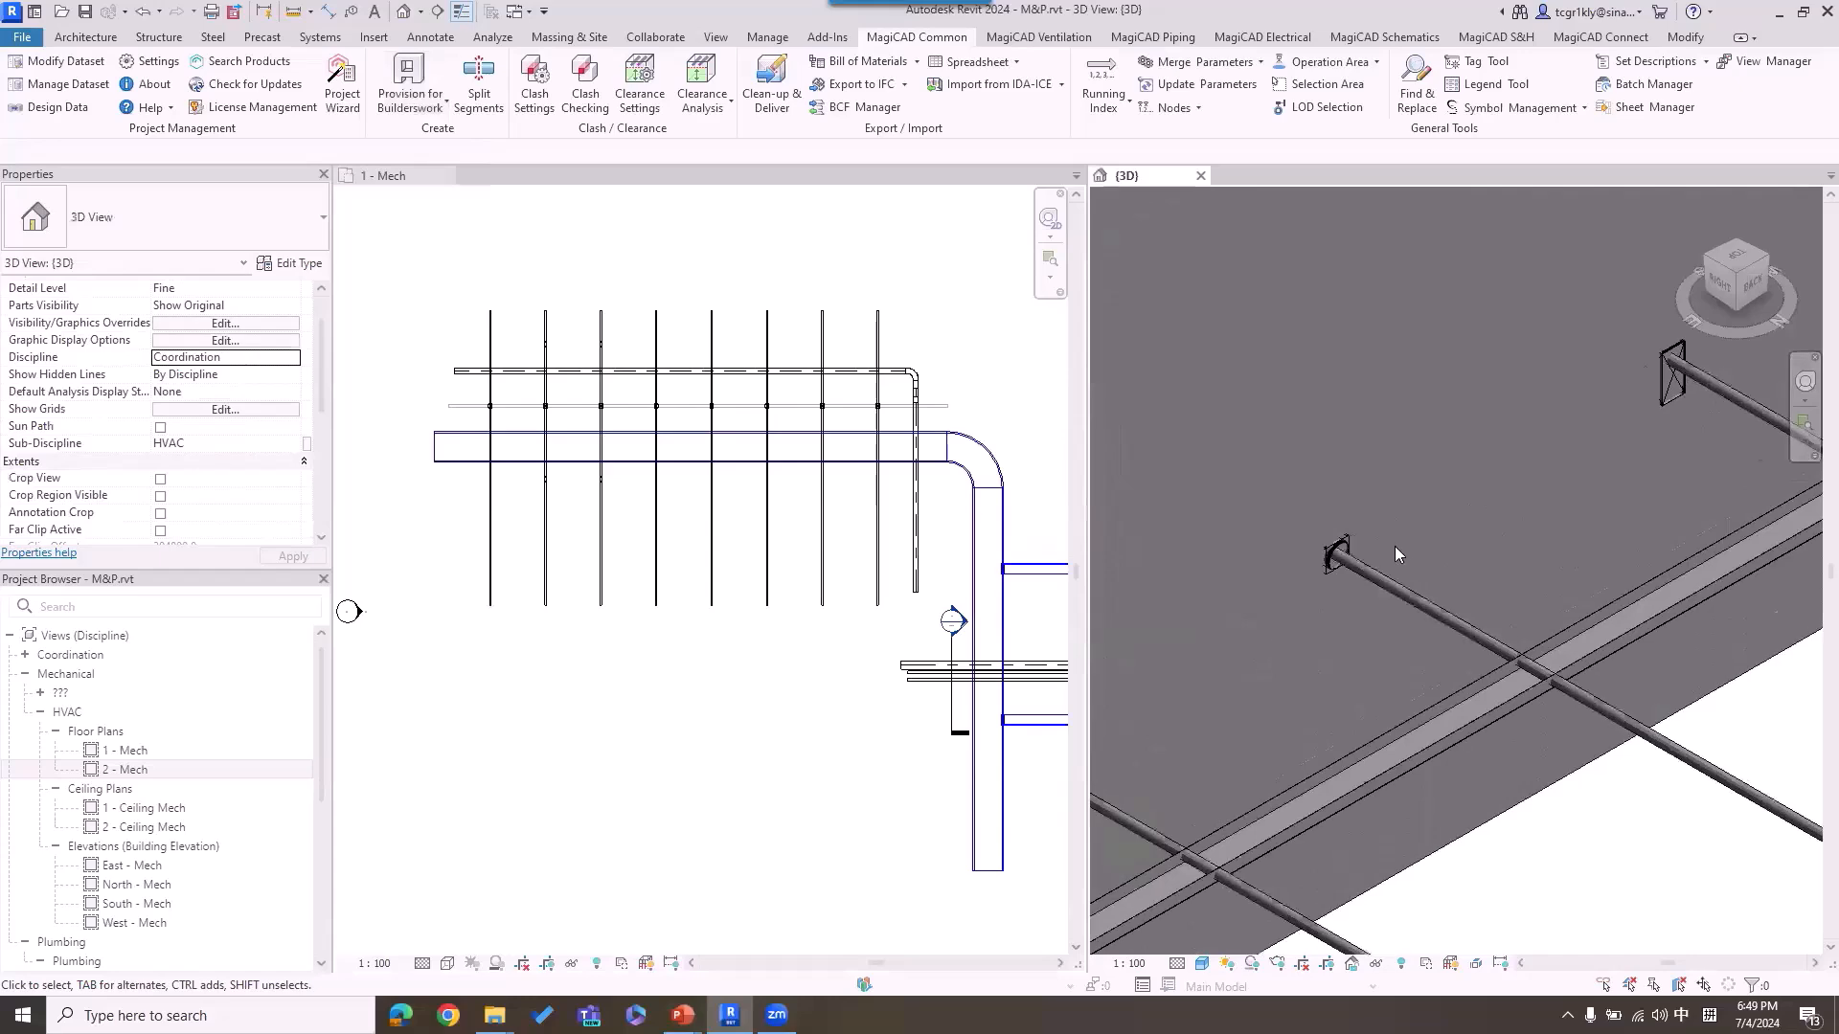
{"action": "scroll", "coordinate": [1542, 503], "scroll_direction": "up", "scroll_amount": 3}
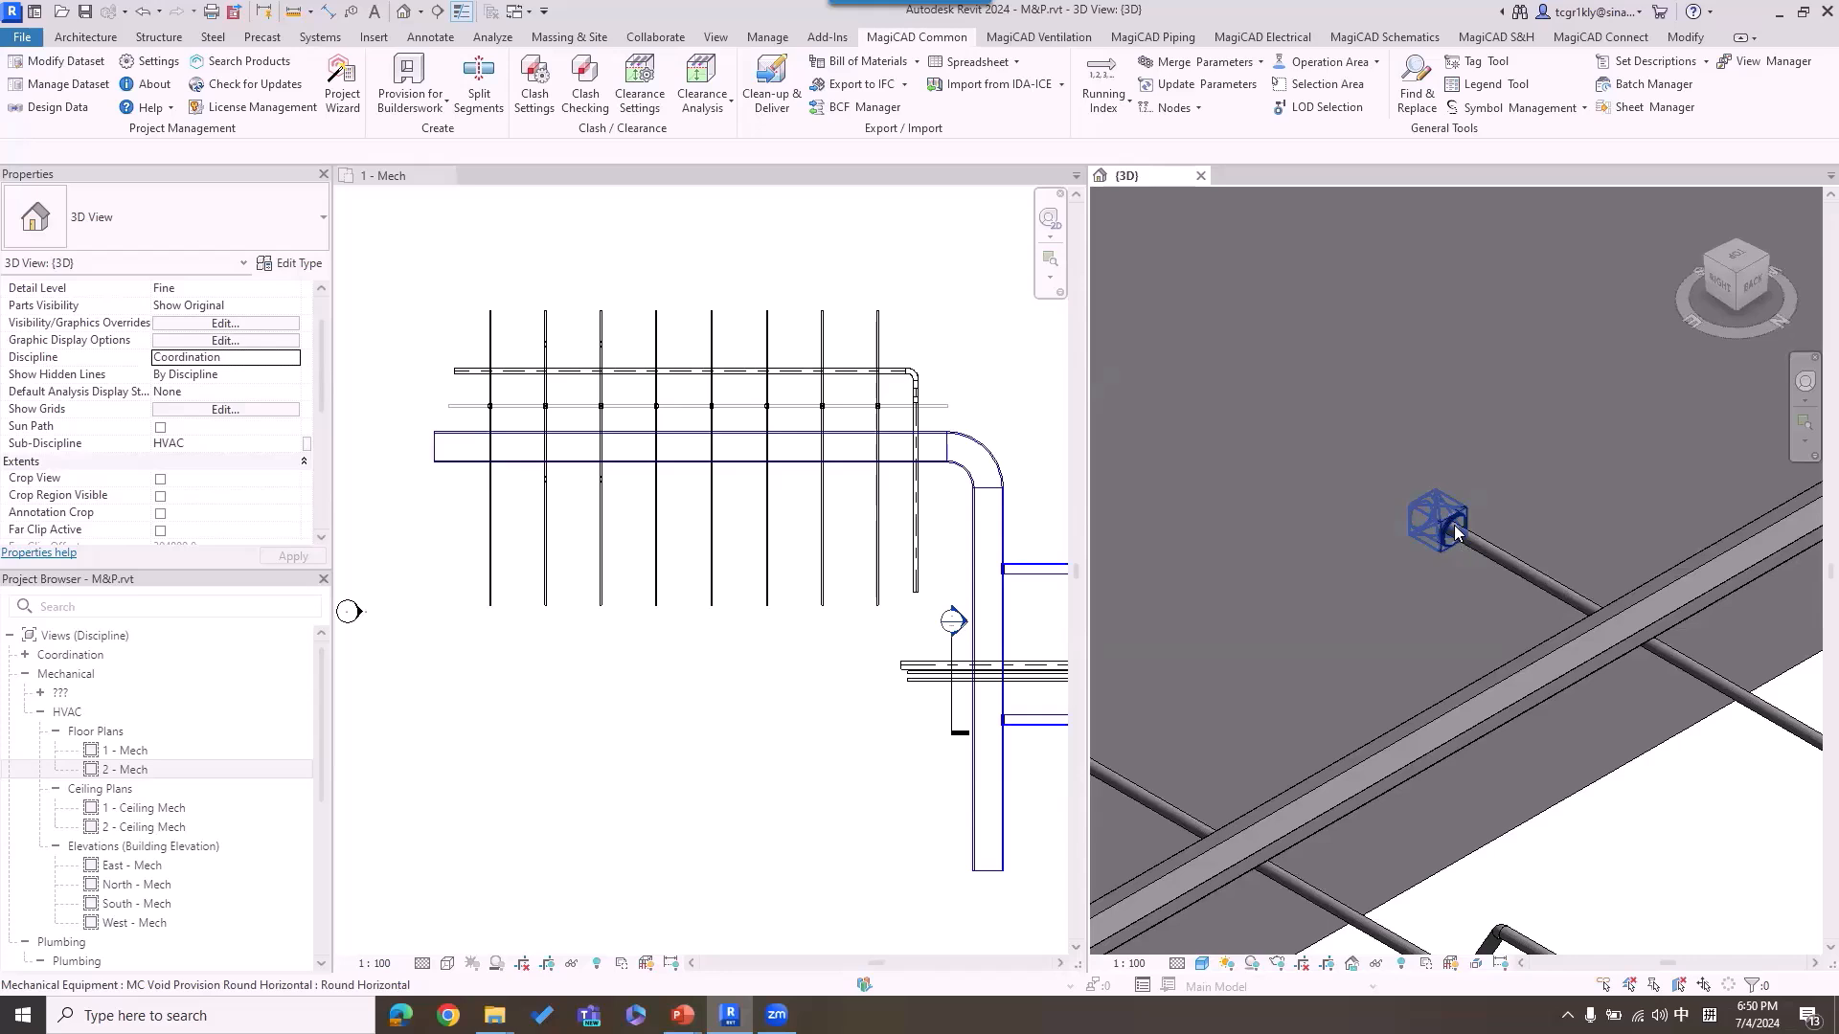
Step: Look up the Manage Openings command of the MagiCAD Builders work openings tool
{"action": "left_click", "coordinate": [682, 688]}
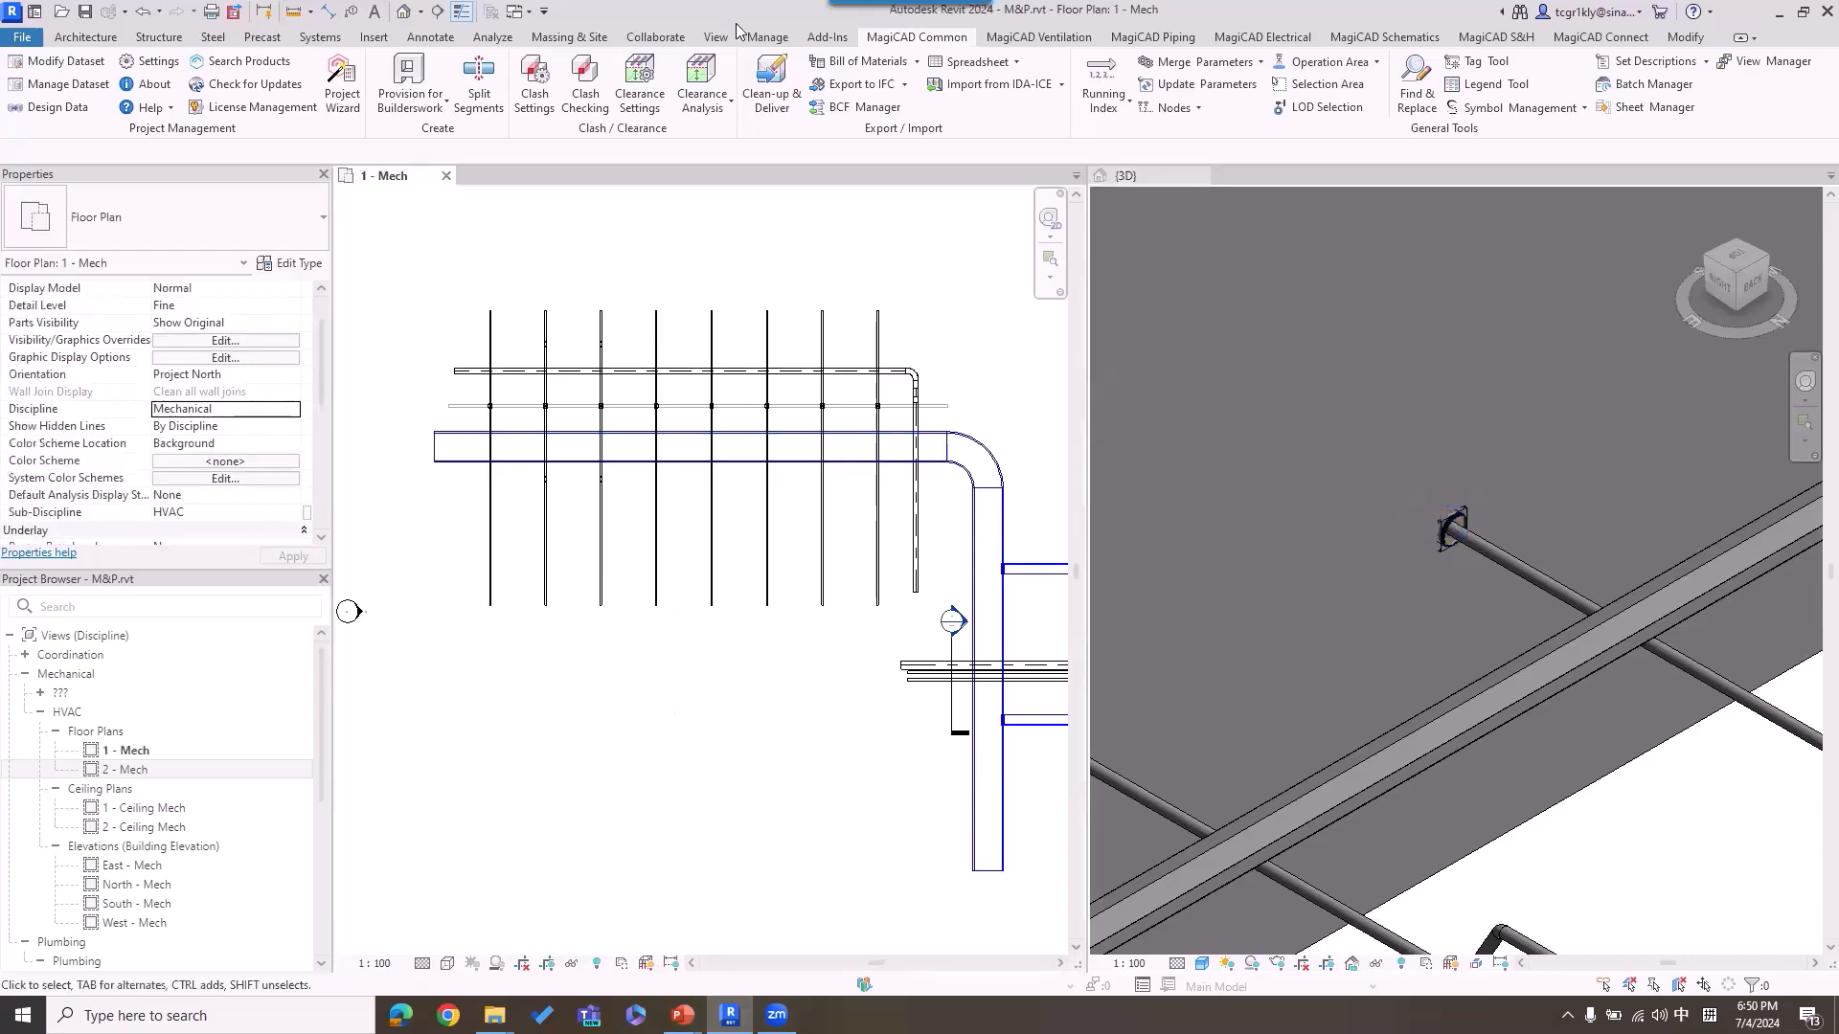
{"action": "left_click", "coordinate": [841, 39]}
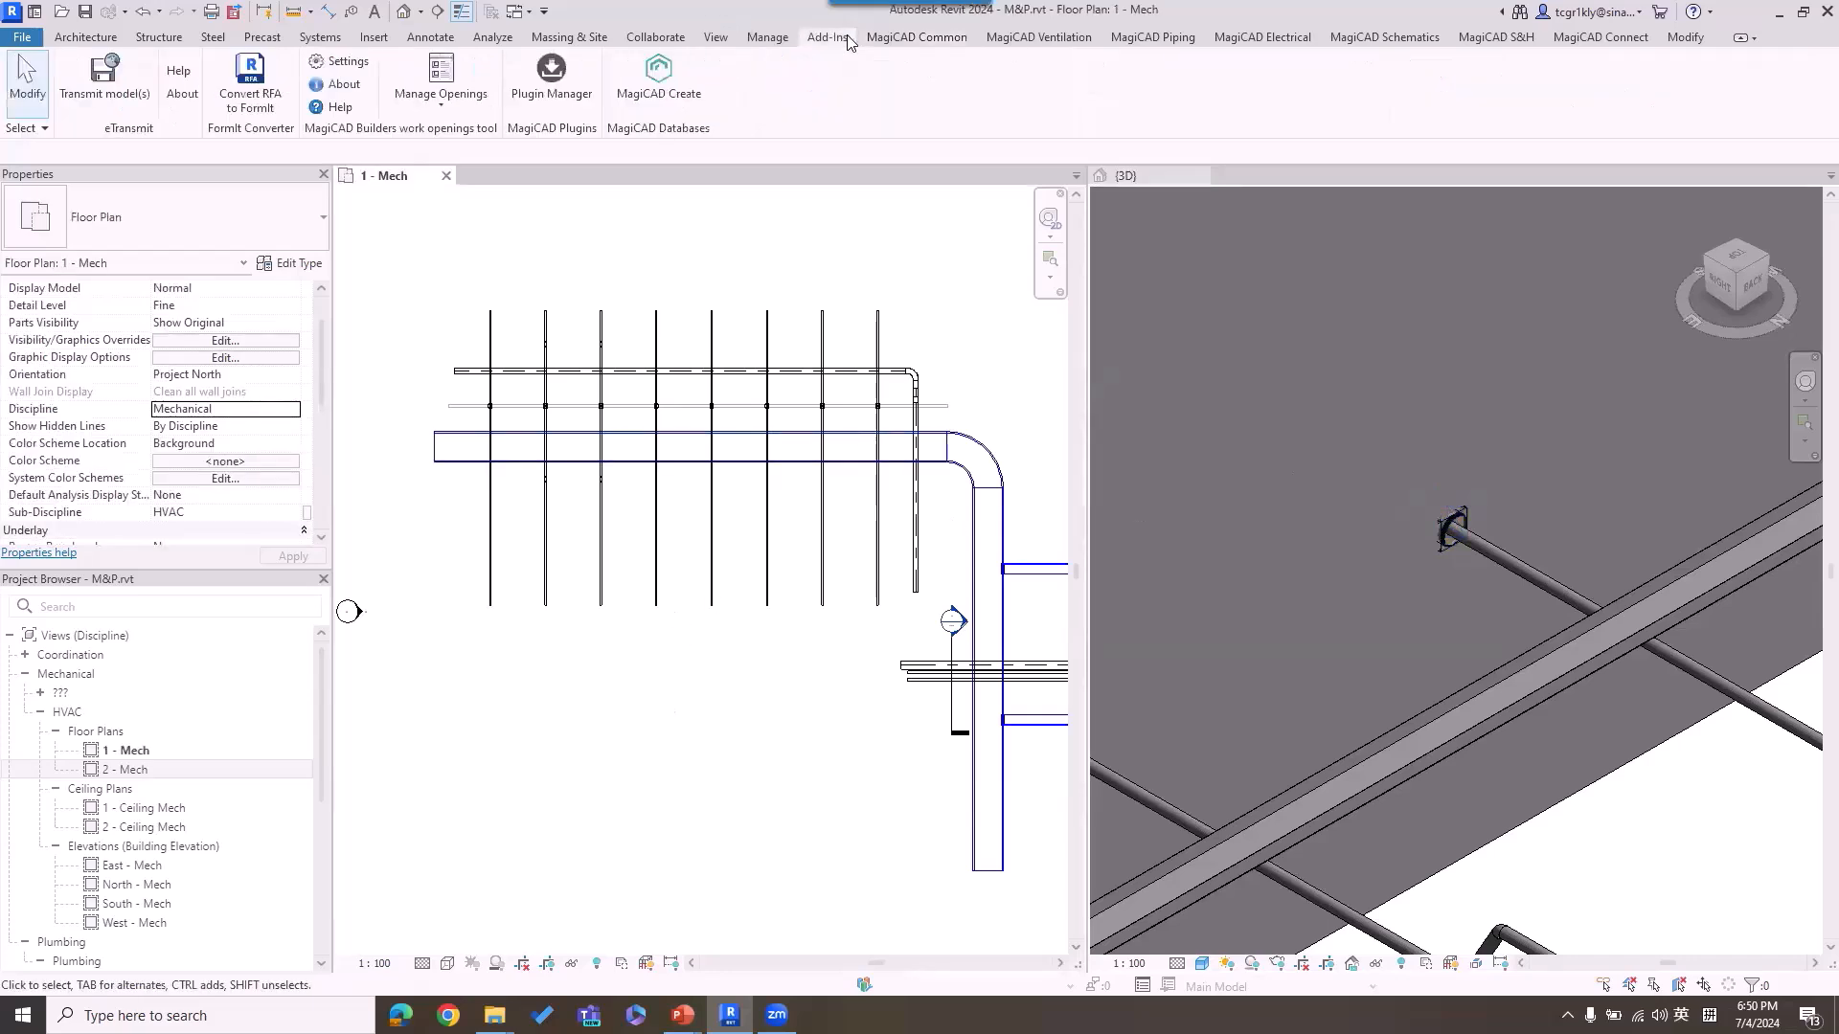
{"action": "left_click", "coordinate": [469, 108]}
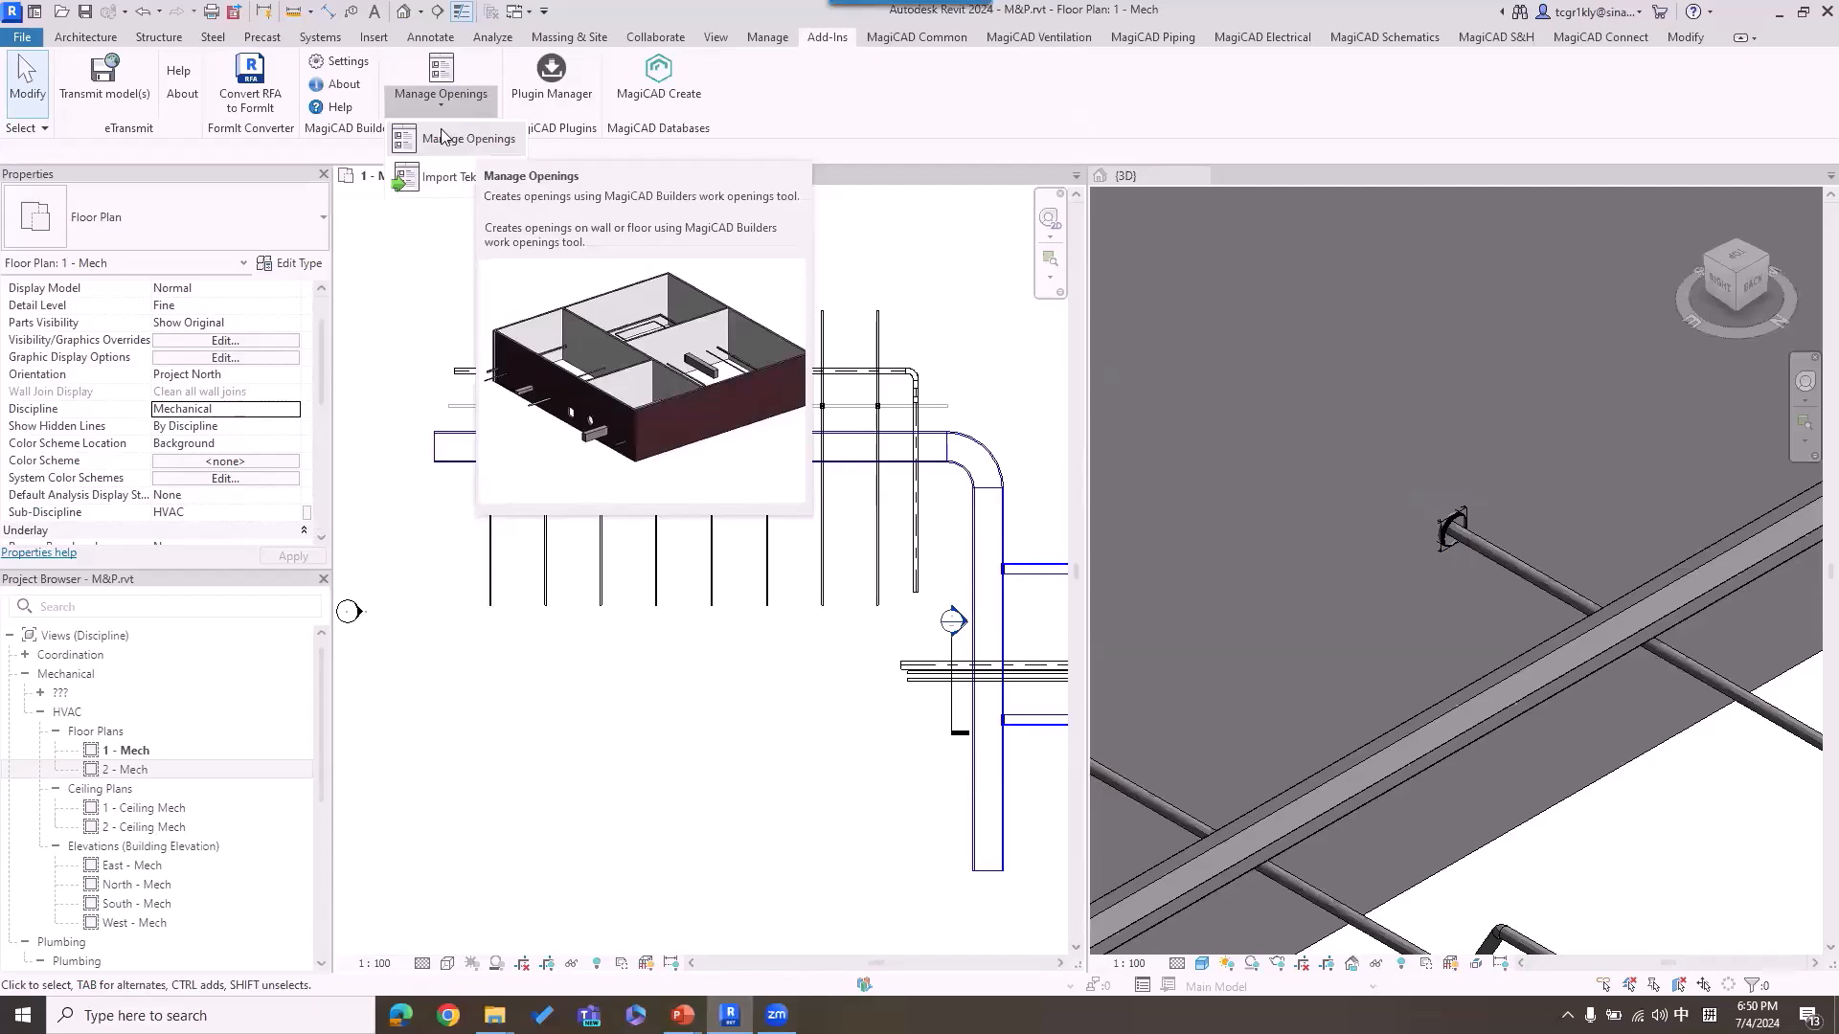
{"action": "left_click", "coordinate": [428, 262]}
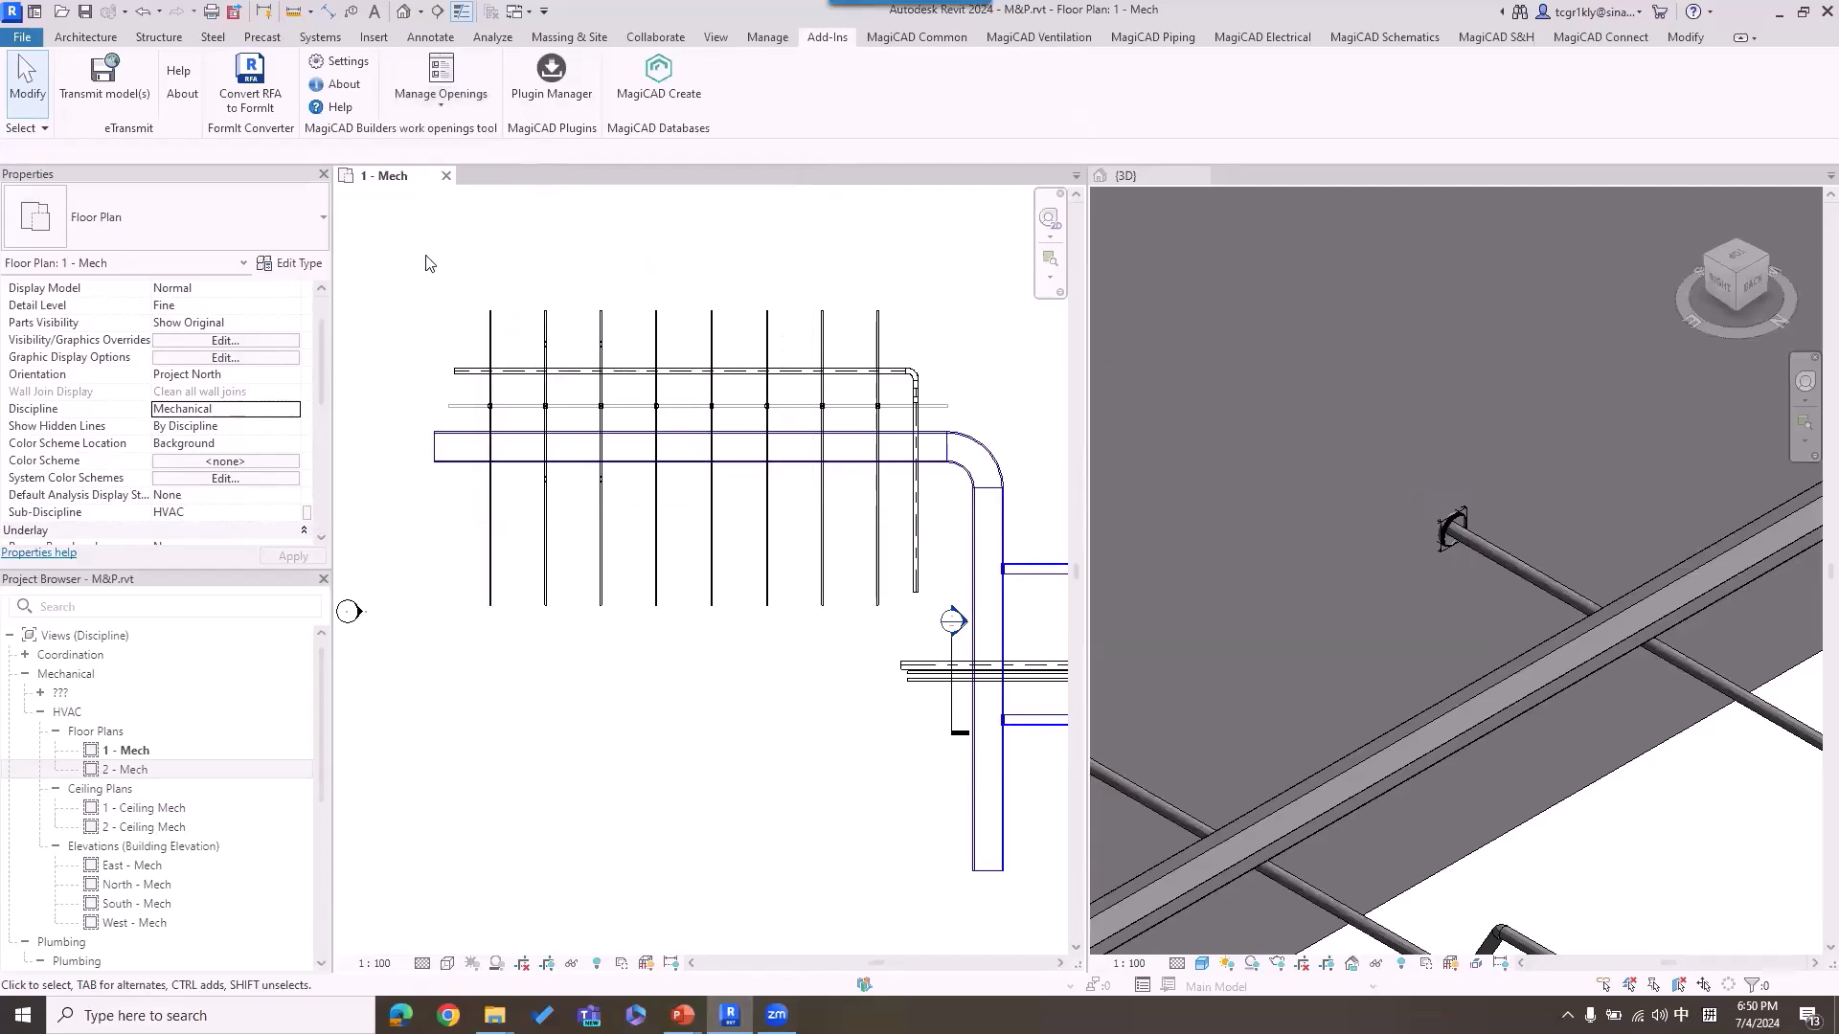
Step: Try moving the second pipe together with its provision along the wall toward the first pipe, and inspect it in 3D
{"action": "scroll", "coordinate": [525, 336], "scroll_direction": "up", "scroll_amount": 2}
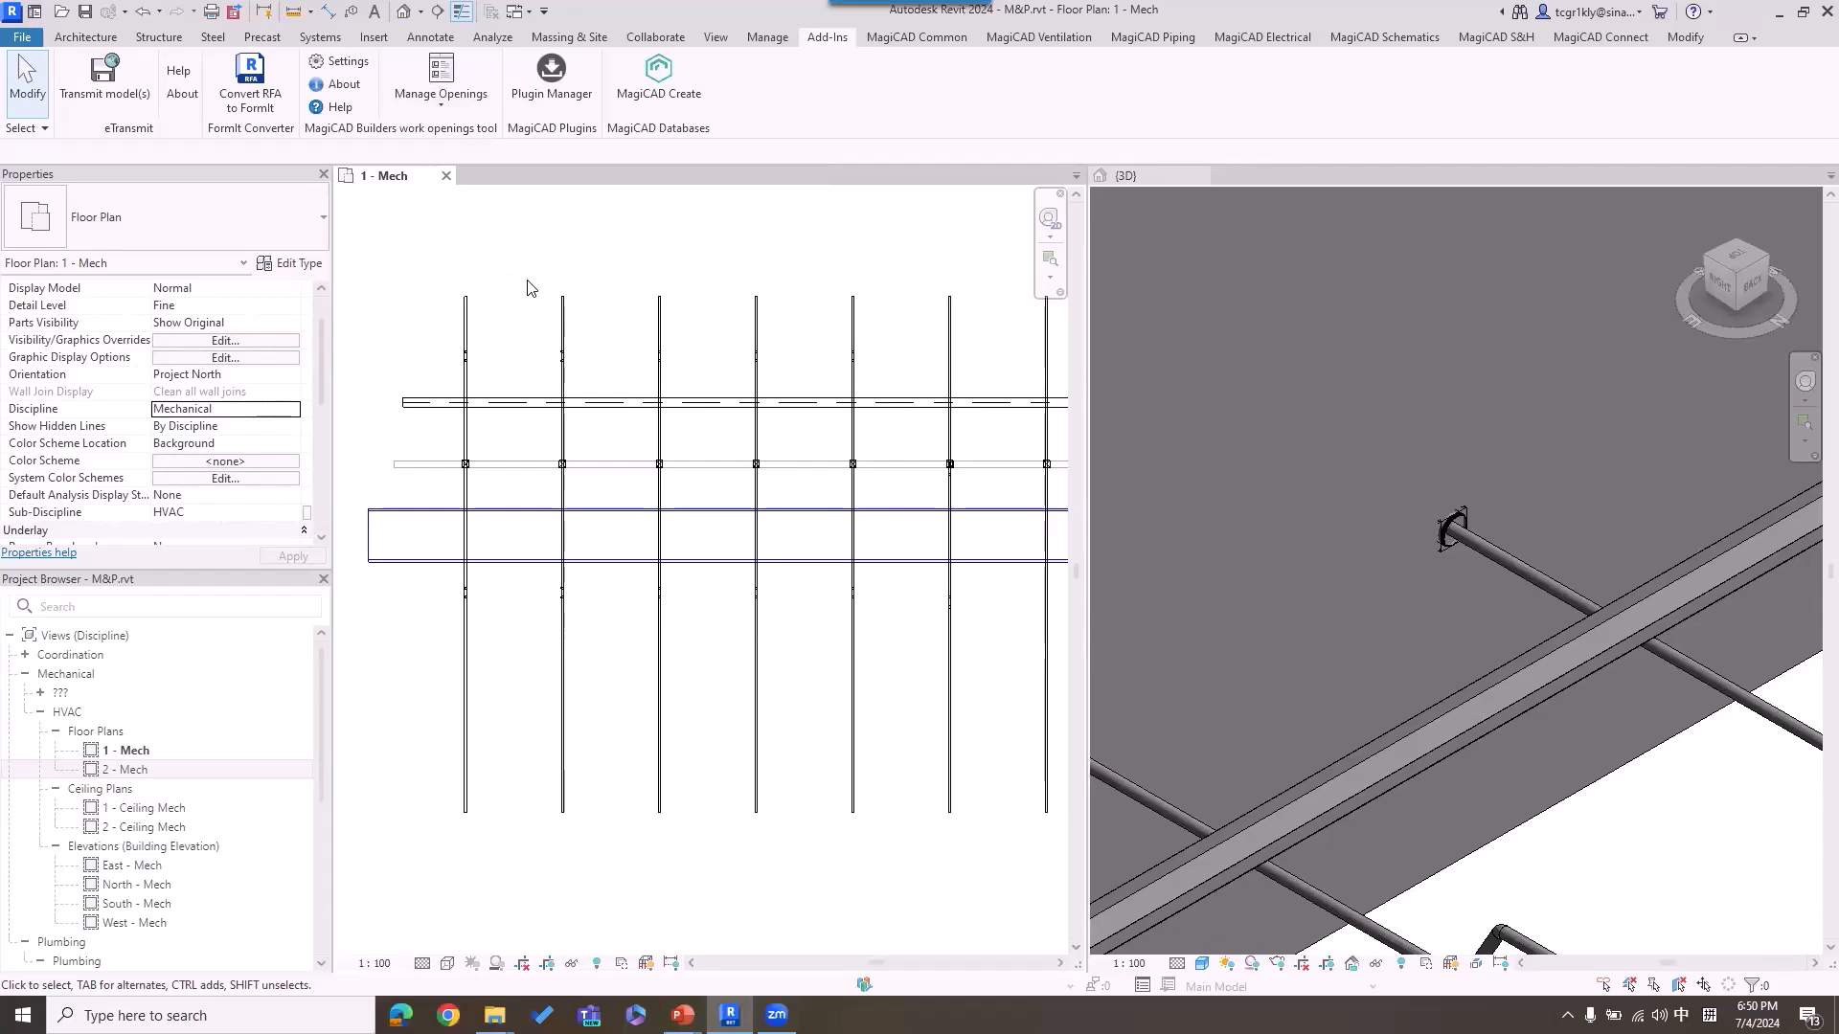
{"action": "left_click_drag", "start_coordinate": [523, 269], "coordinate": [617, 890]}
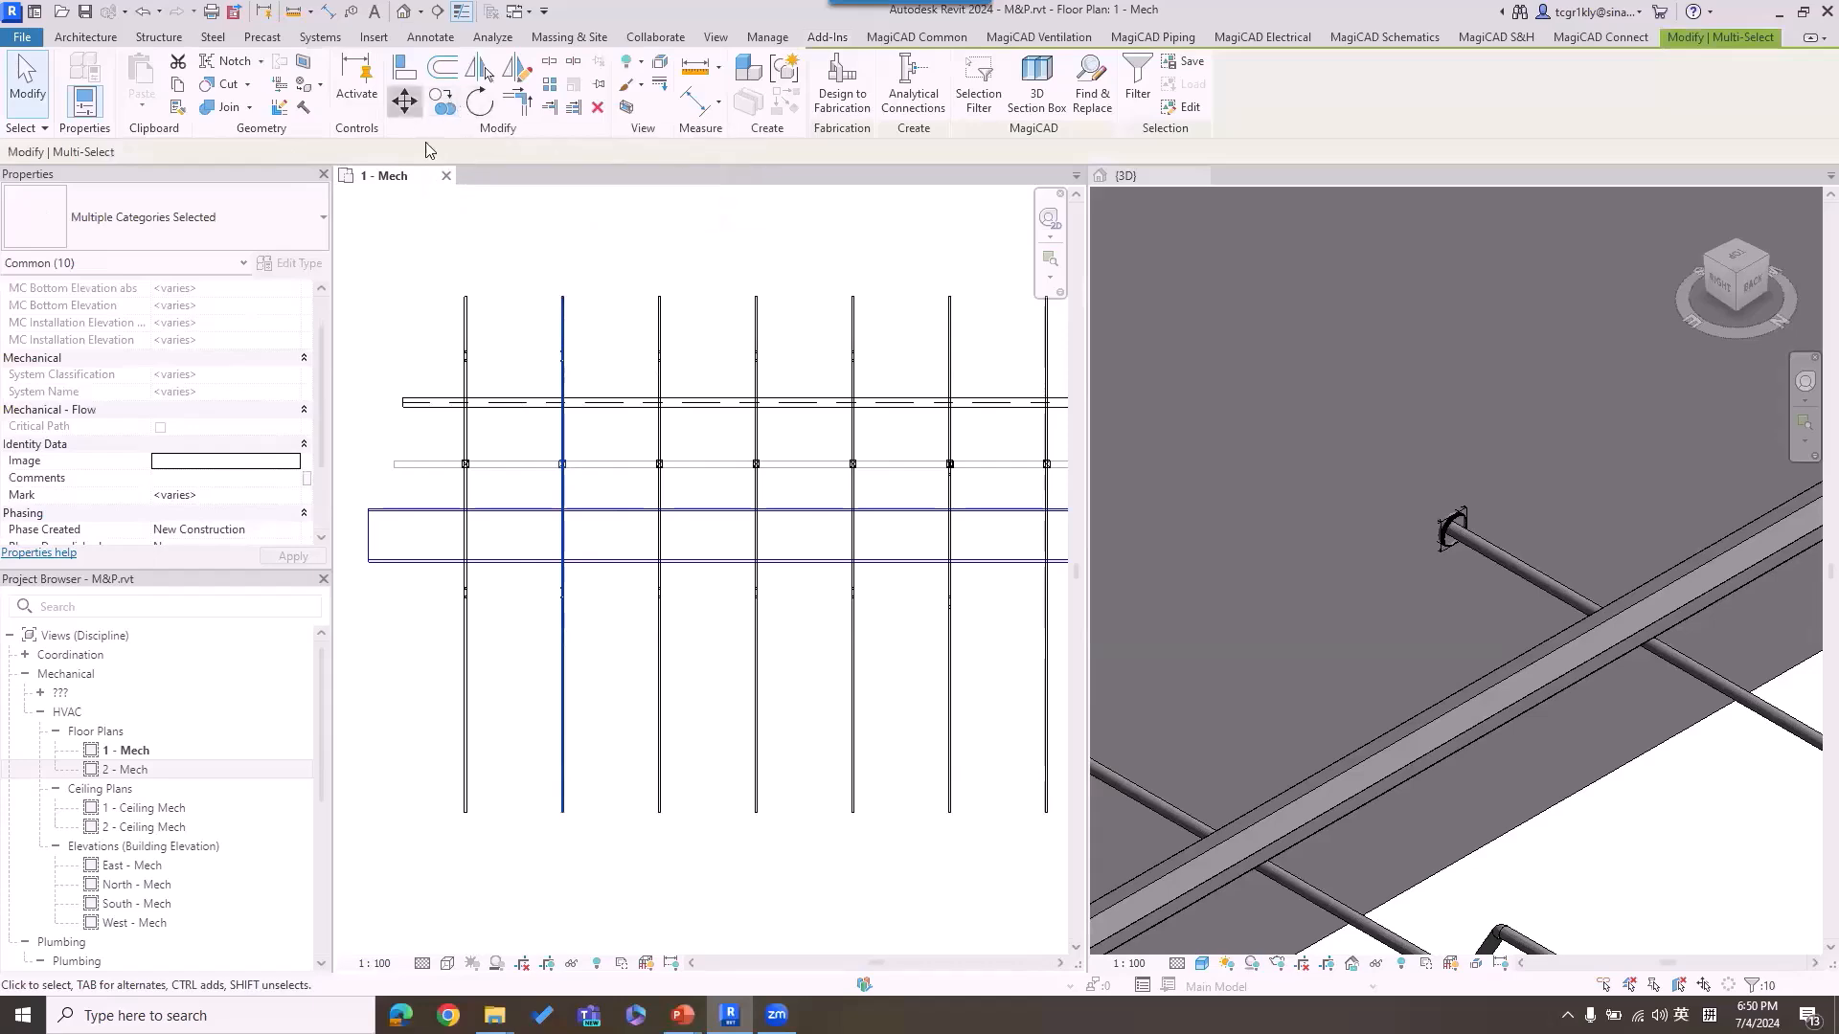
{"action": "left_click", "coordinate": [404, 101]}
{"action": "left_click", "coordinate": [621, 361]}
{"action": "left_click", "coordinate": [572, 361]}
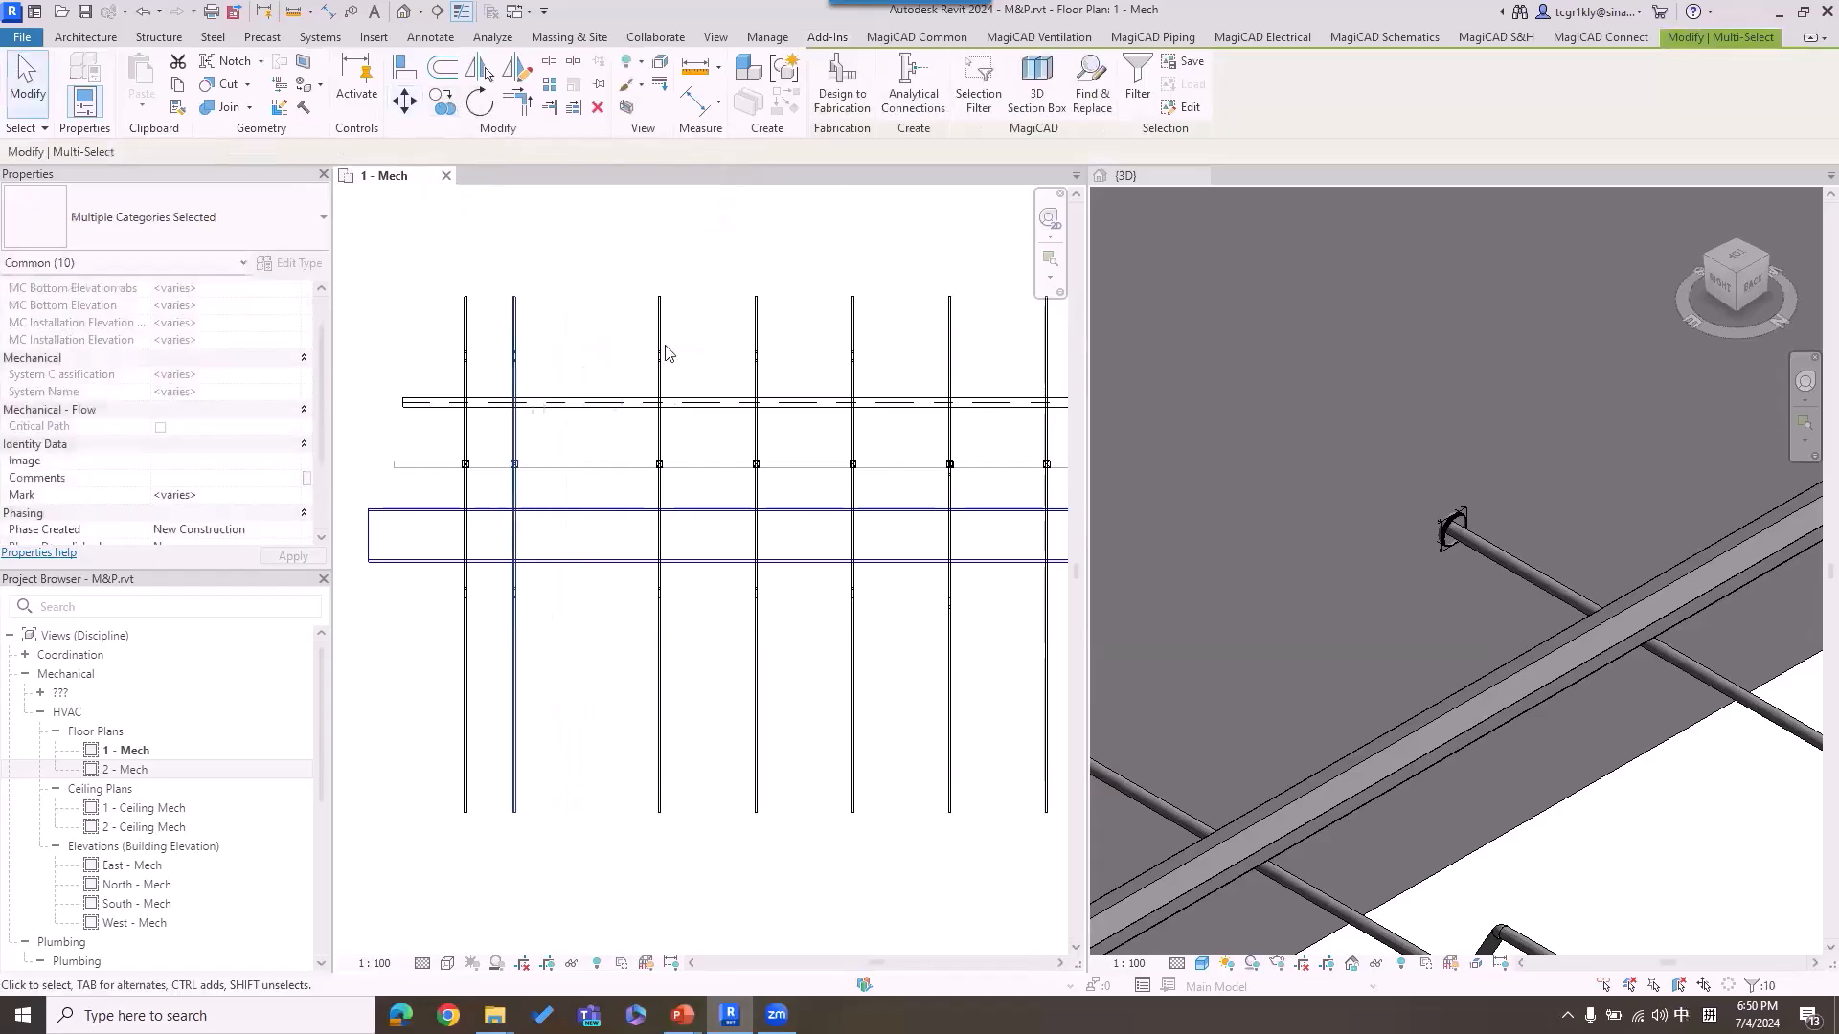
{"action": "scroll", "coordinate": [1398, 306], "scroll_direction": "down", "scroll_amount": 3}
{"action": "middle_click_drag", "start_coordinate": [1534, 314], "coordinate": [1417, 441]}
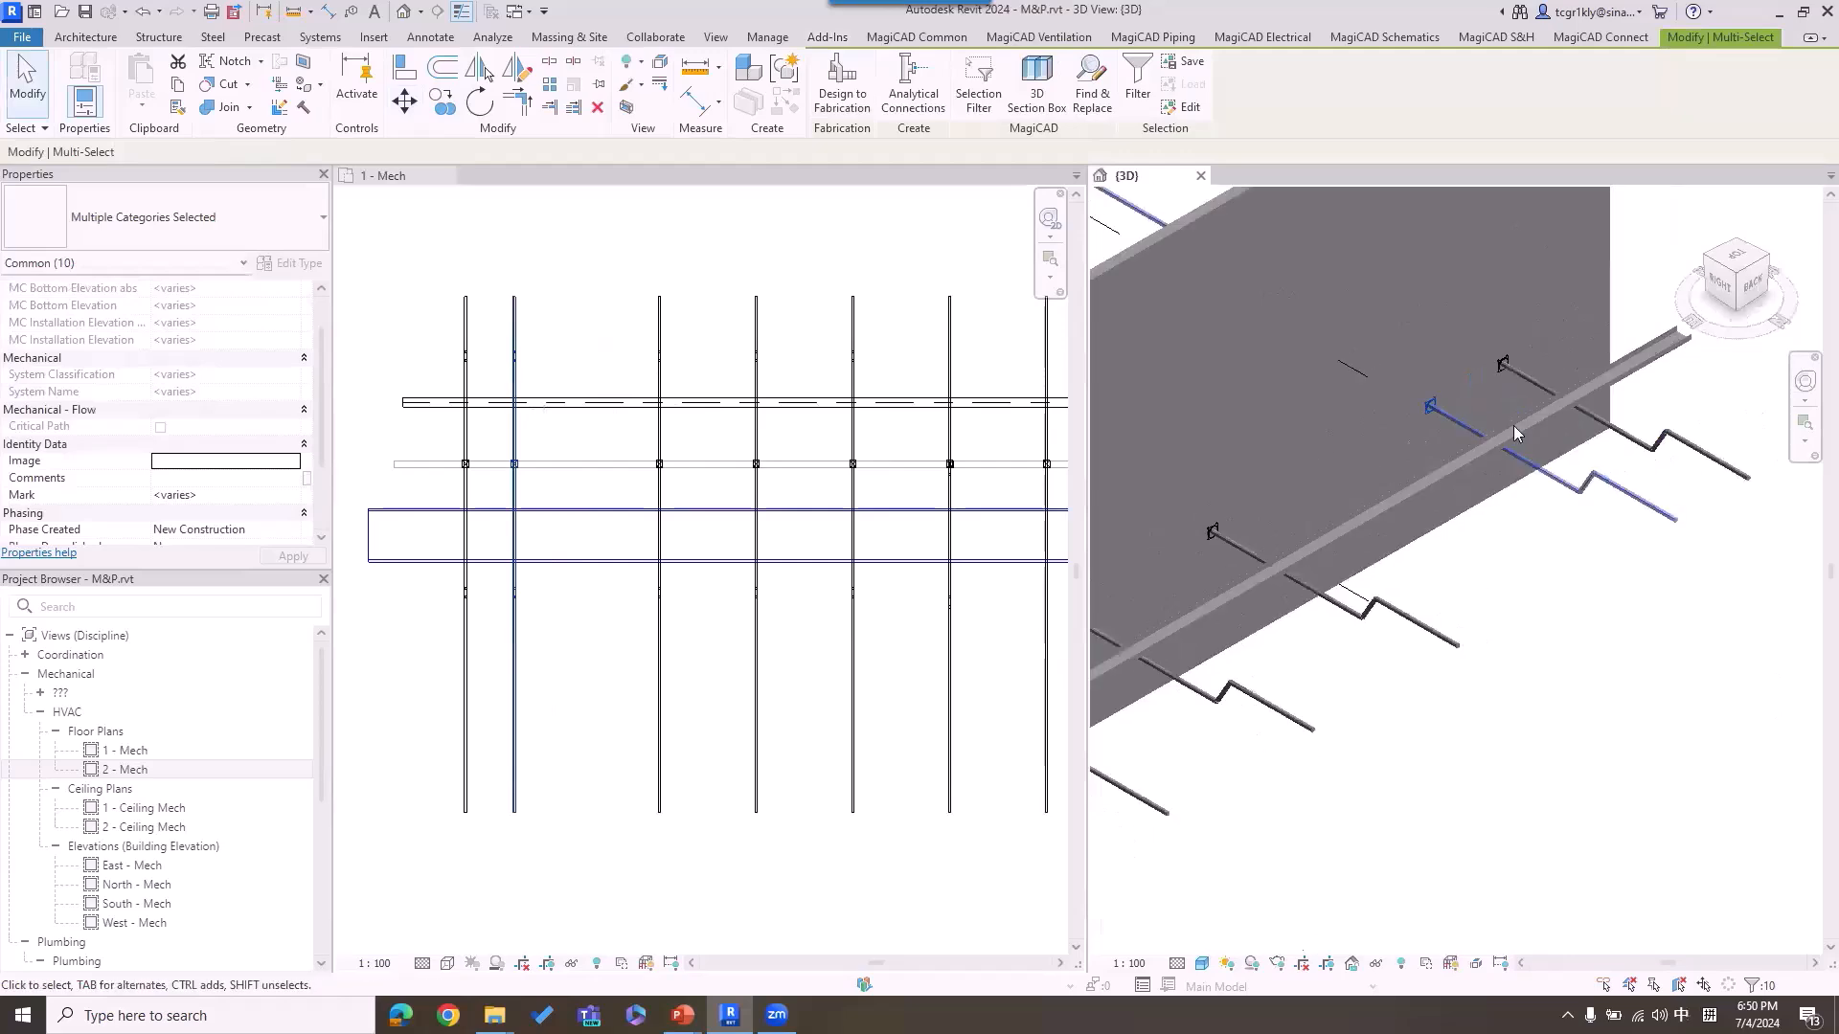
{"action": "scroll", "coordinate": [1465, 422], "scroll_direction": "up", "scroll_amount": 3}
{"action": "scroll", "coordinate": [484, 435], "scroll_direction": "up", "scroll_amount": 2}
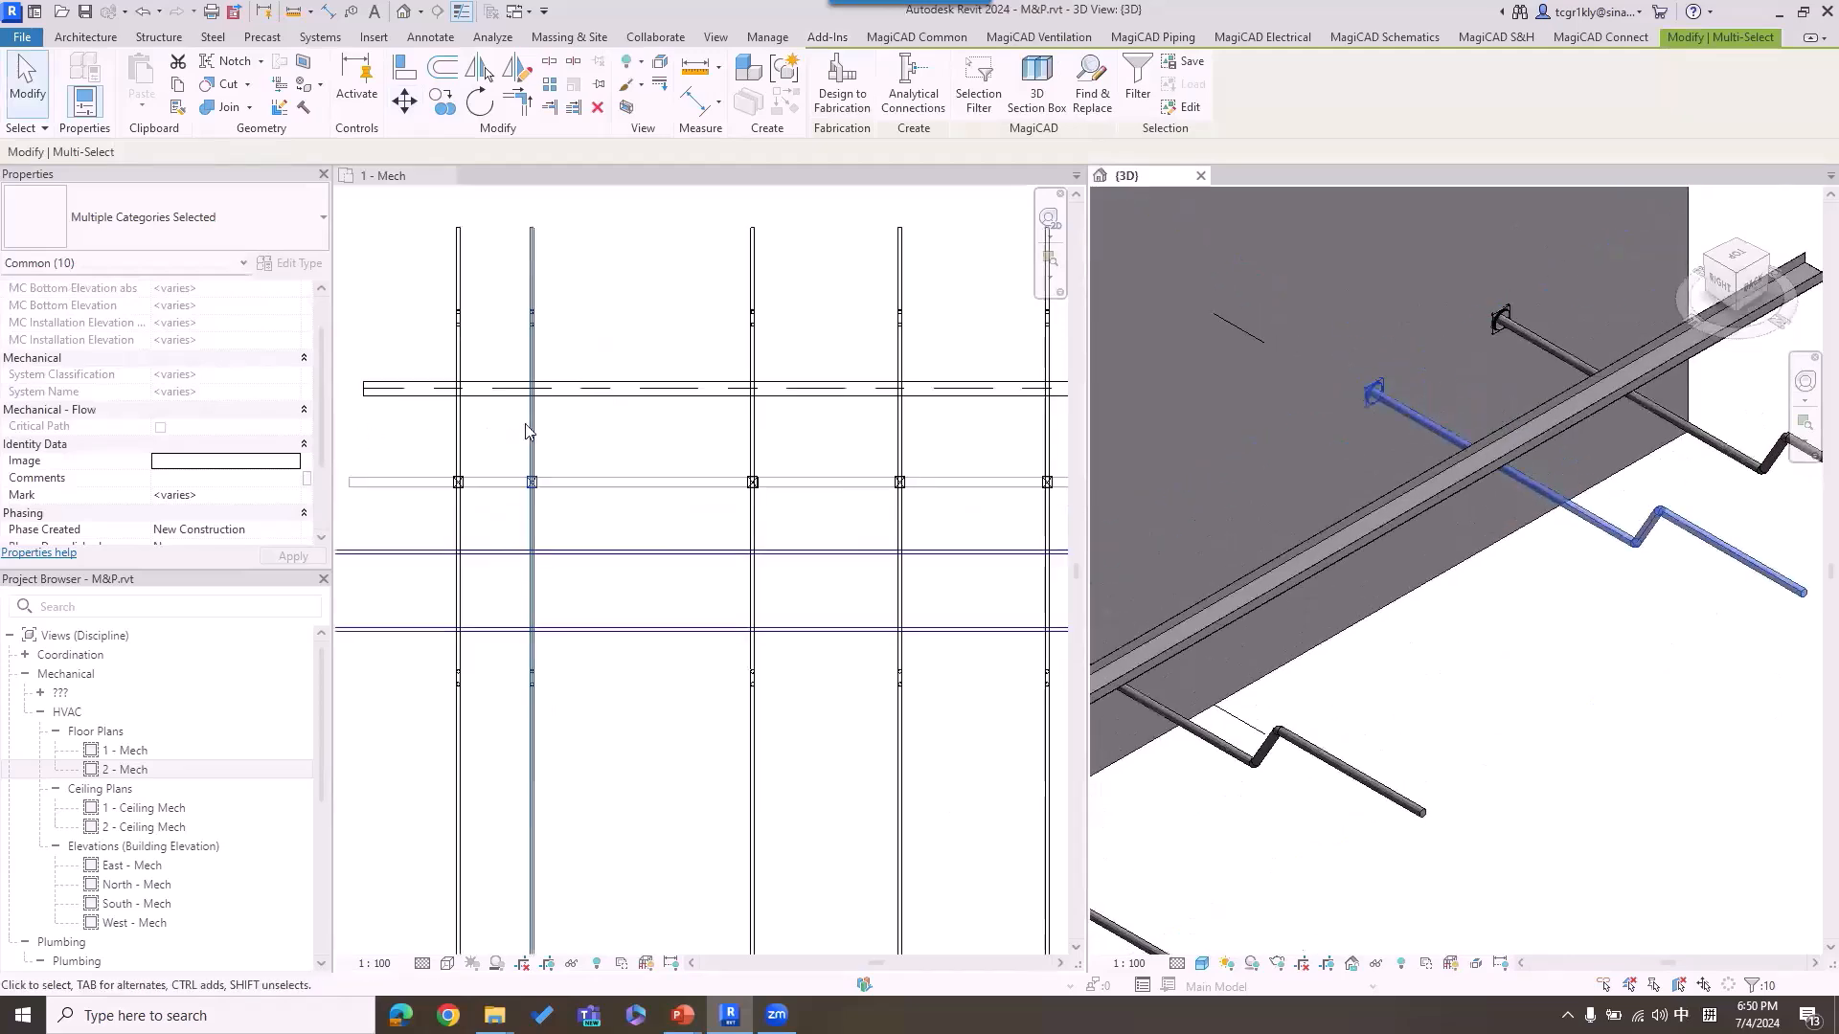
Step: Undo the joint move of the second pipe and its provision
{"action": "left_click", "coordinate": [568, 438]}
{"action": "left_click_drag", "start_coordinate": [506, 445], "coordinate": [572, 509]}
{"action": "left_click", "coordinate": [615, 436]}
{"action": "key", "text": "ctrl+z"}
Step: Select the second pipe run, filter out its provision, and move only the pipe along the wall toward the first pipe
{"action": "scroll", "coordinate": [539, 302], "scroll_direction": "up", "scroll_amount": 3}
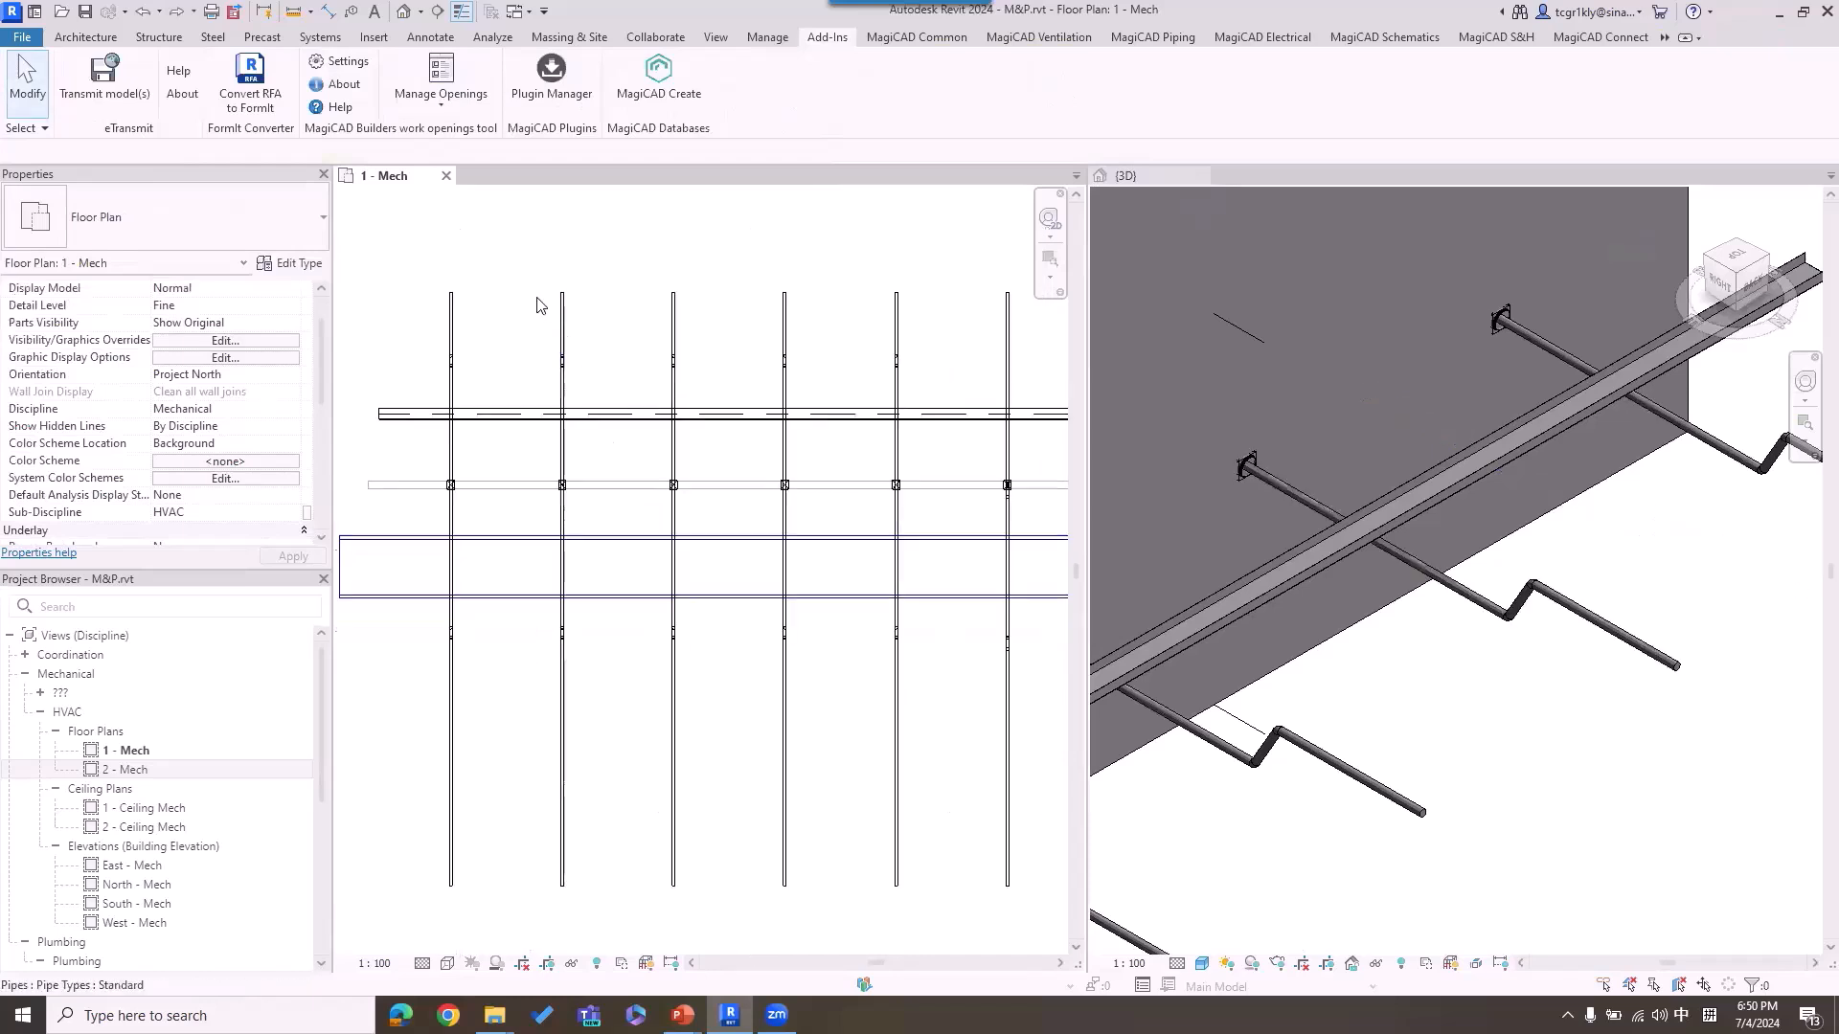
{"action": "left_click_drag", "start_coordinate": [538, 255], "coordinate": [598, 783]}
{"action": "scroll", "coordinate": [589, 780], "scroll_direction": "down", "scroll_amount": 1}
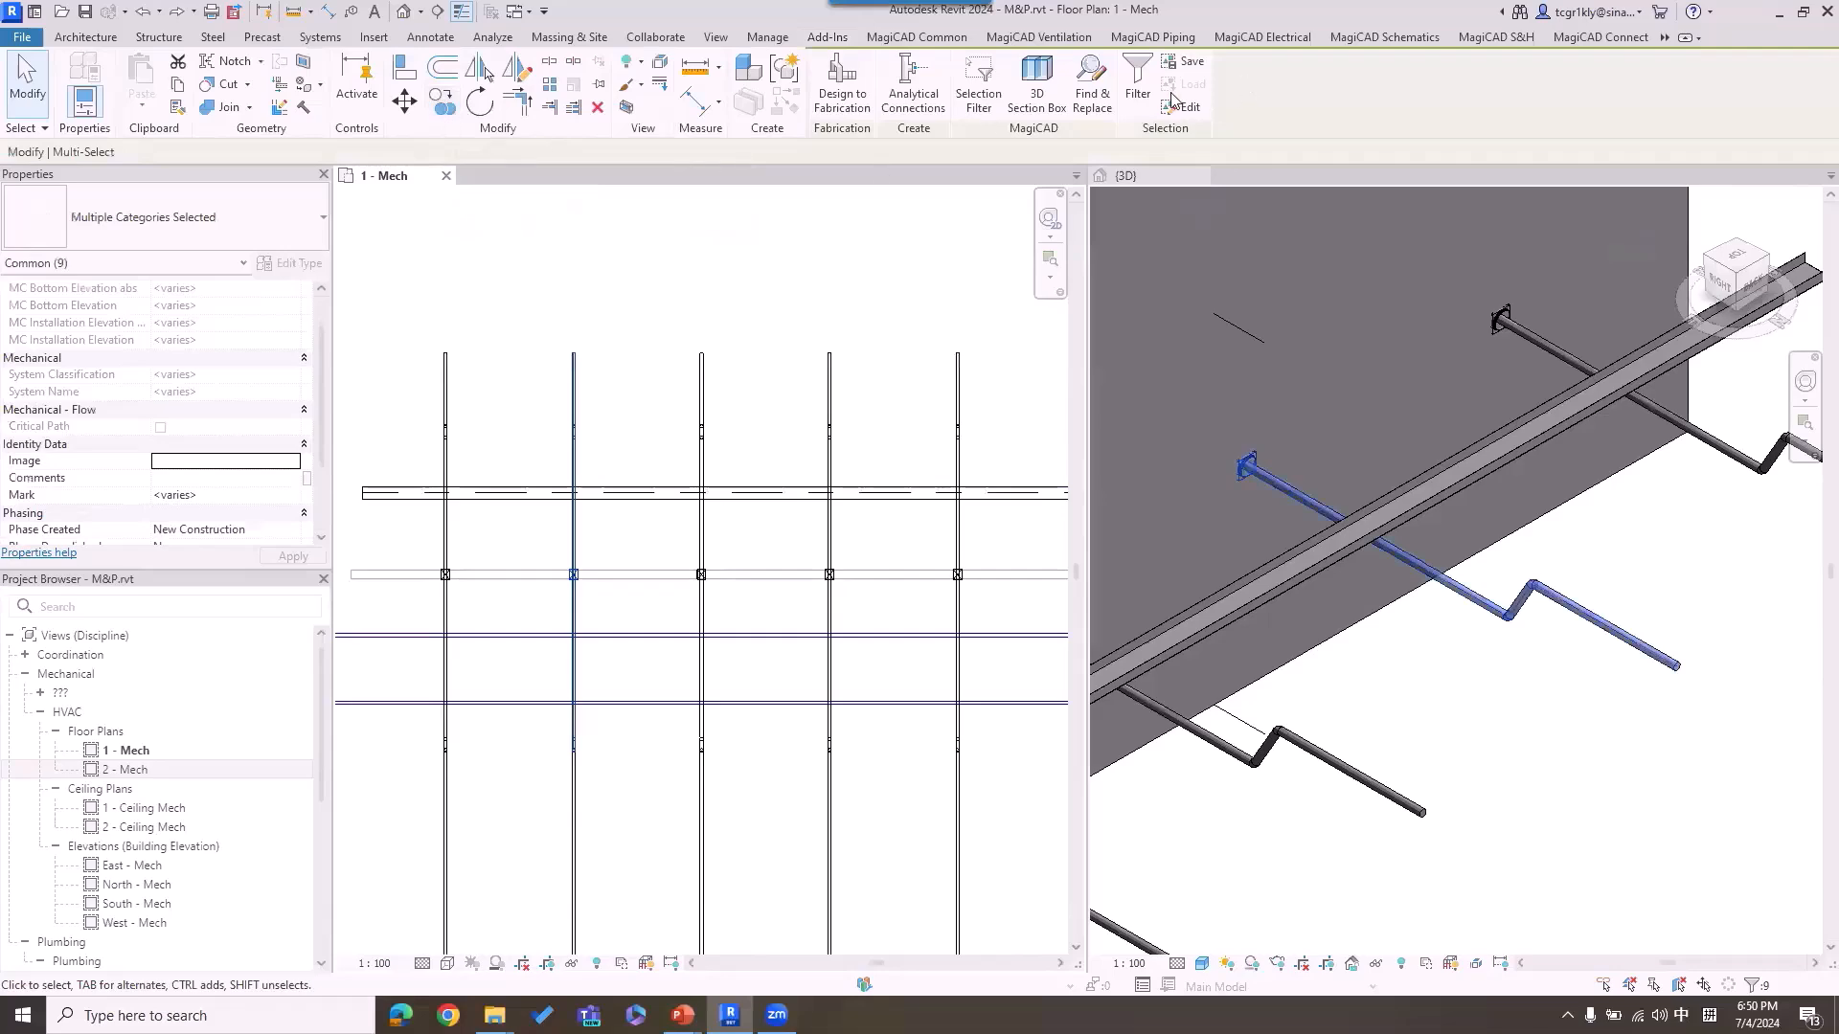
{"action": "left_click", "coordinate": [1138, 88]}
{"action": "left_click", "coordinate": [749, 383]}
{"action": "left_click", "coordinate": [868, 648]}
{"action": "left_click", "coordinate": [404, 101]}
{"action": "left_click", "coordinate": [612, 281]}
{"action": "left_click", "coordinate": [579, 292]}
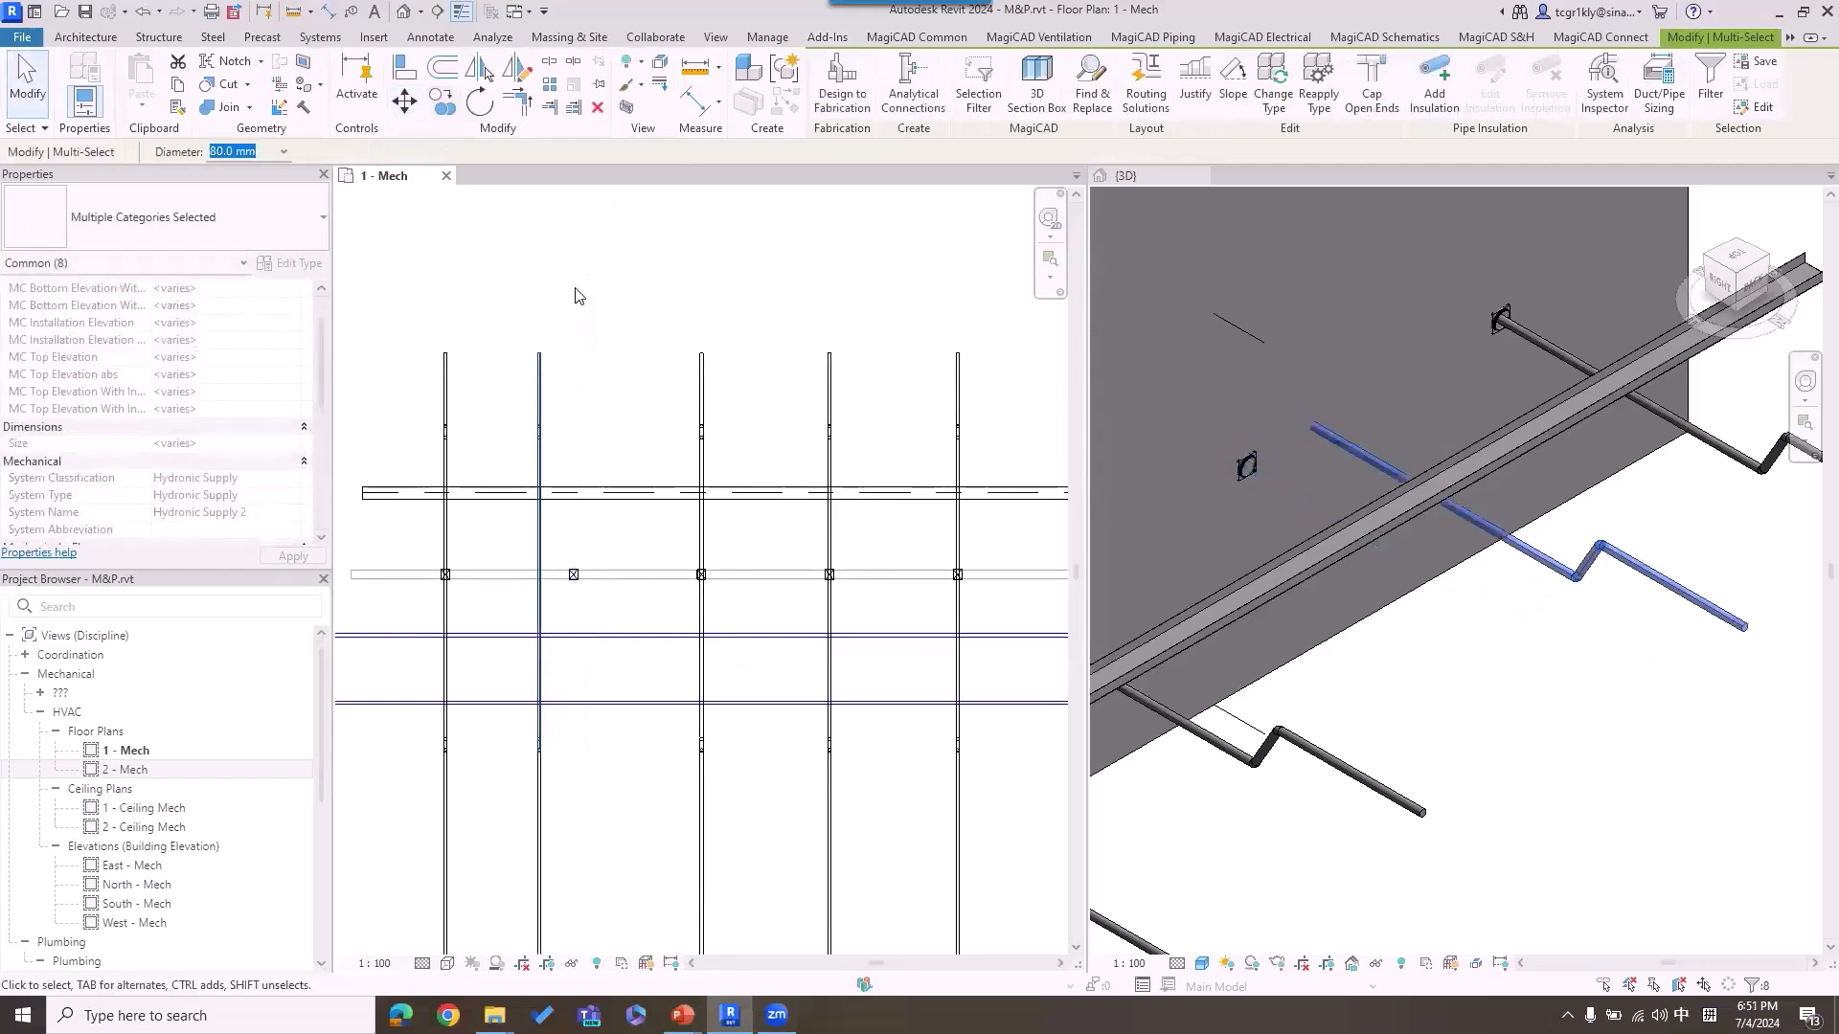
{"action": "left_click", "coordinate": [1254, 379]}
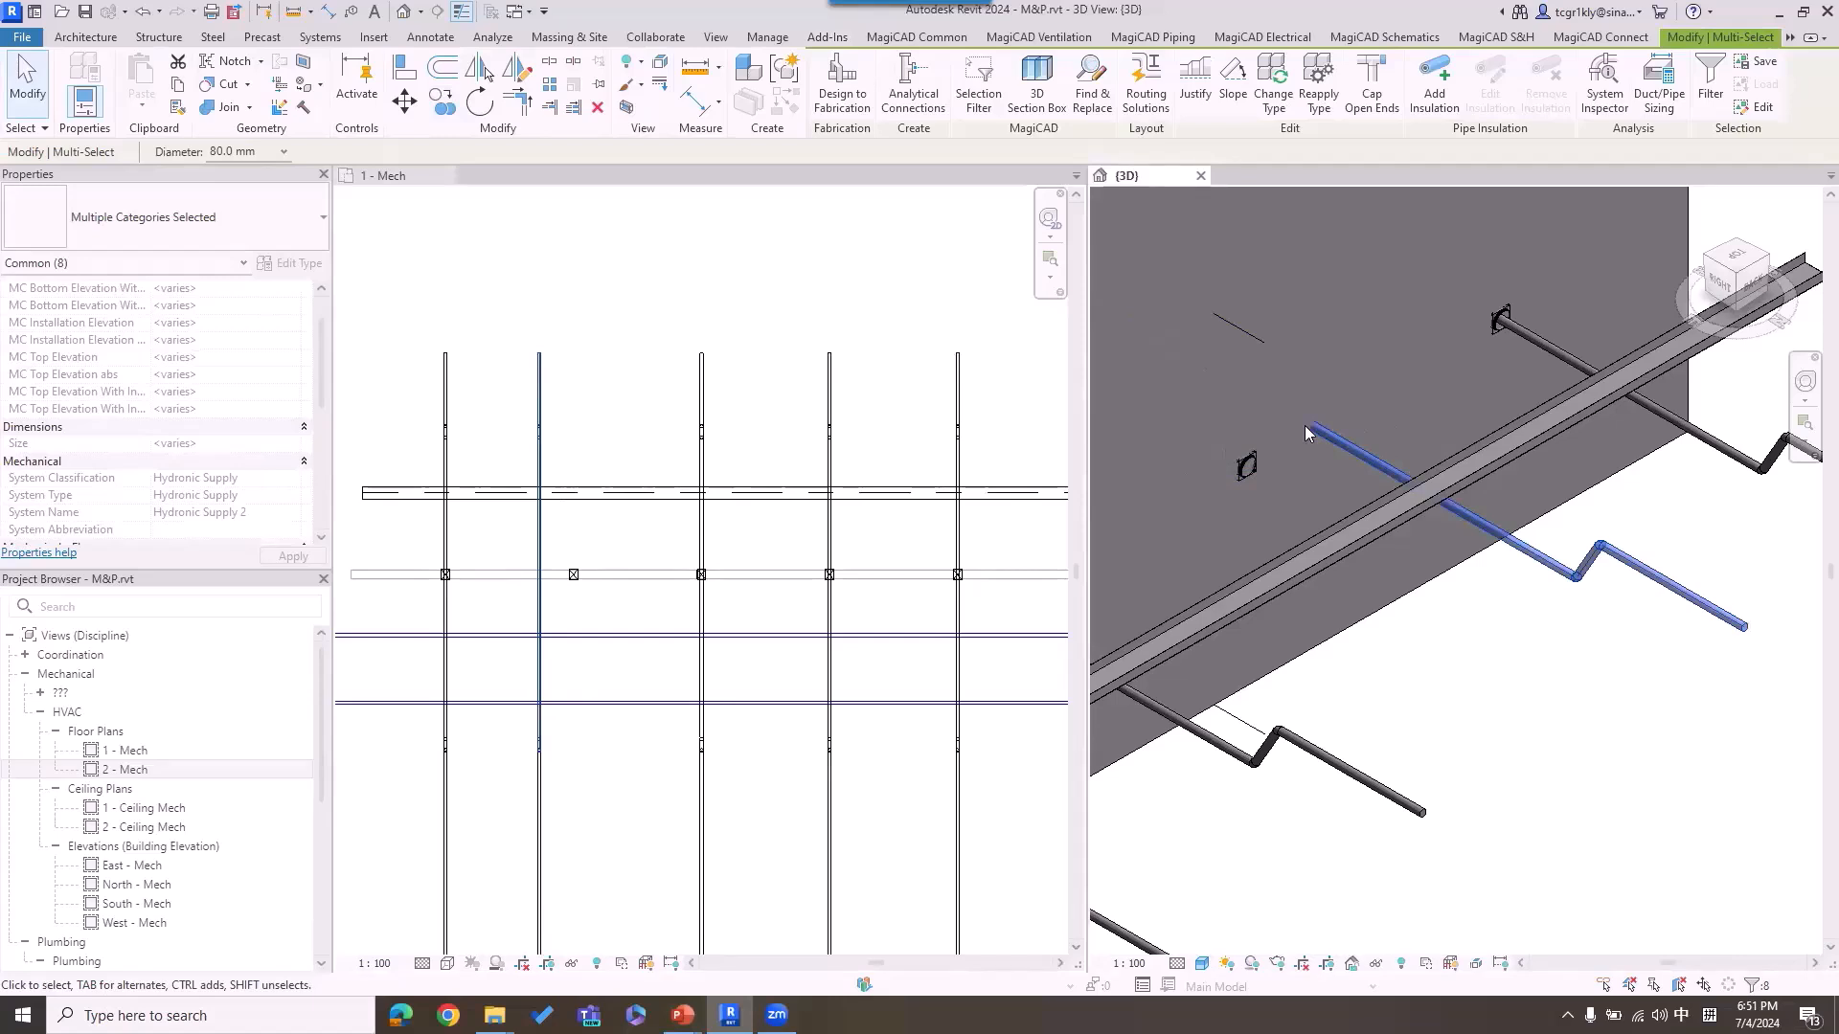
Step: Run the automatic Provision for Builderswork on the selected moved pipe against all structural models and accept the provision update
{"action": "left_click", "coordinate": [659, 393]}
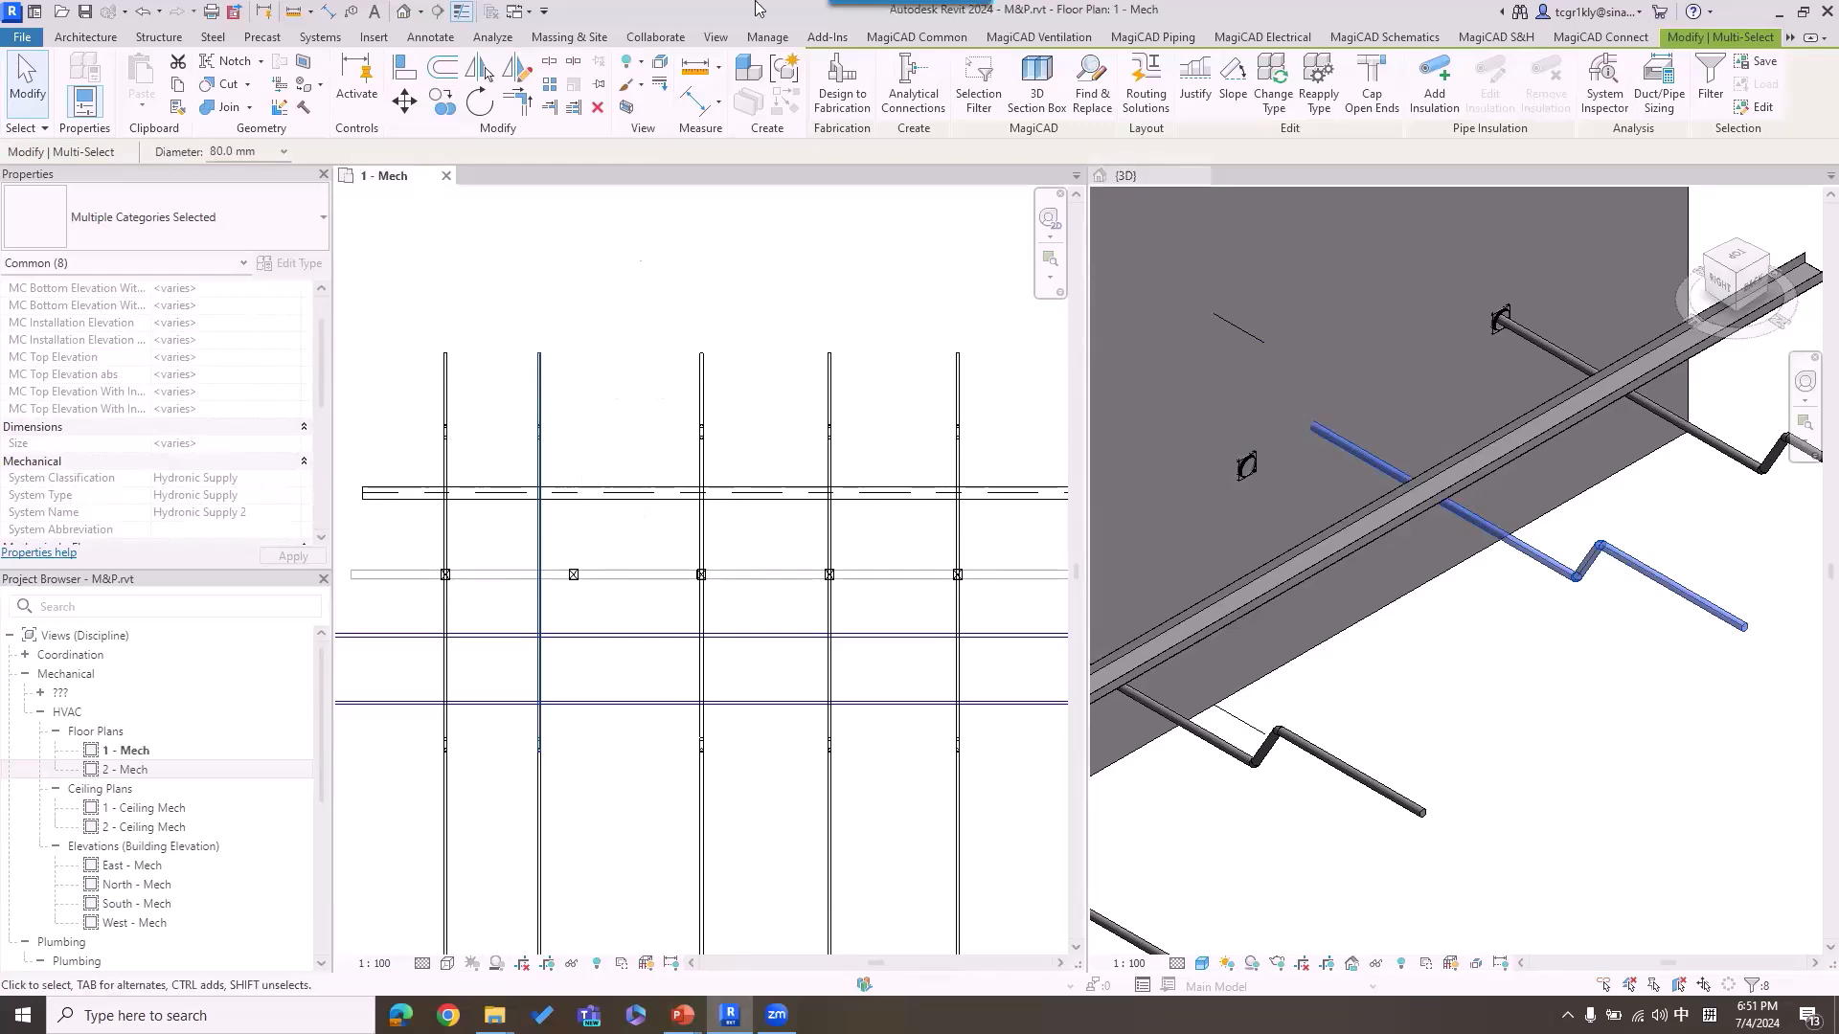
{"action": "left_click", "coordinate": [944, 38]}
{"action": "left_click", "coordinate": [421, 95]}
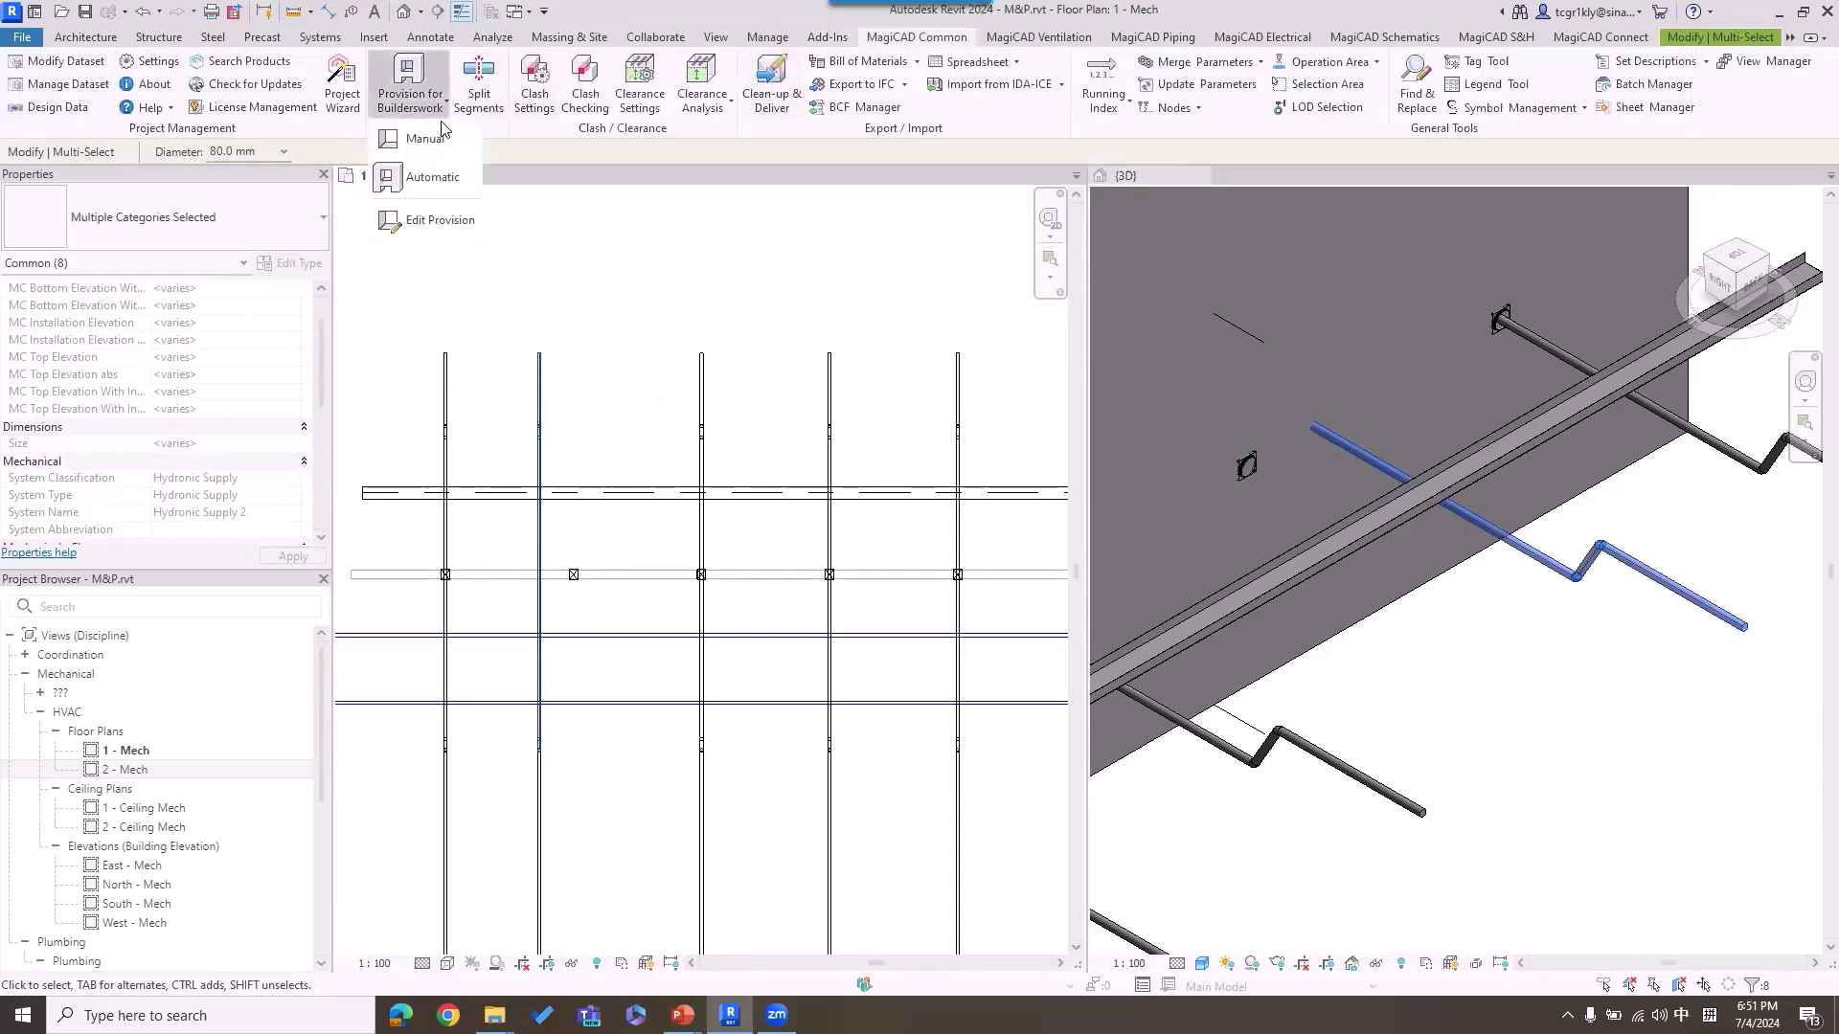
{"action": "left_click", "coordinate": [444, 180]}
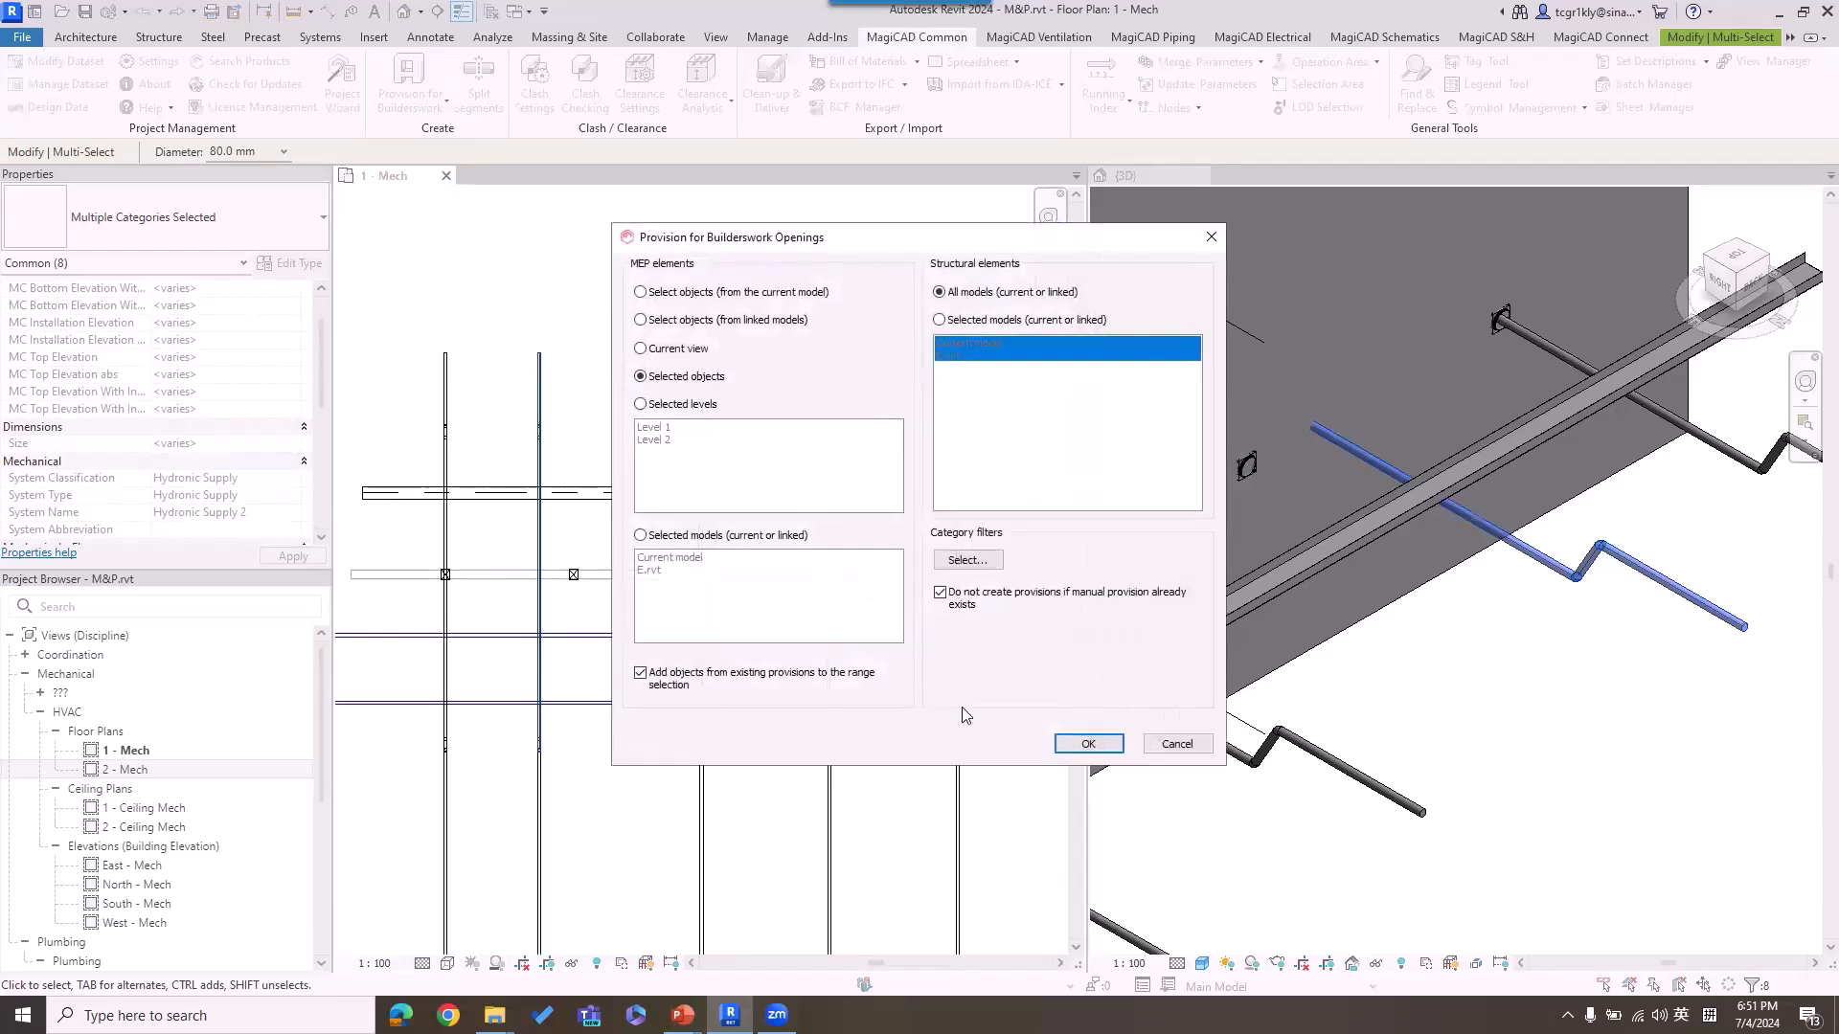
{"action": "left_click", "coordinate": [1088, 743]}
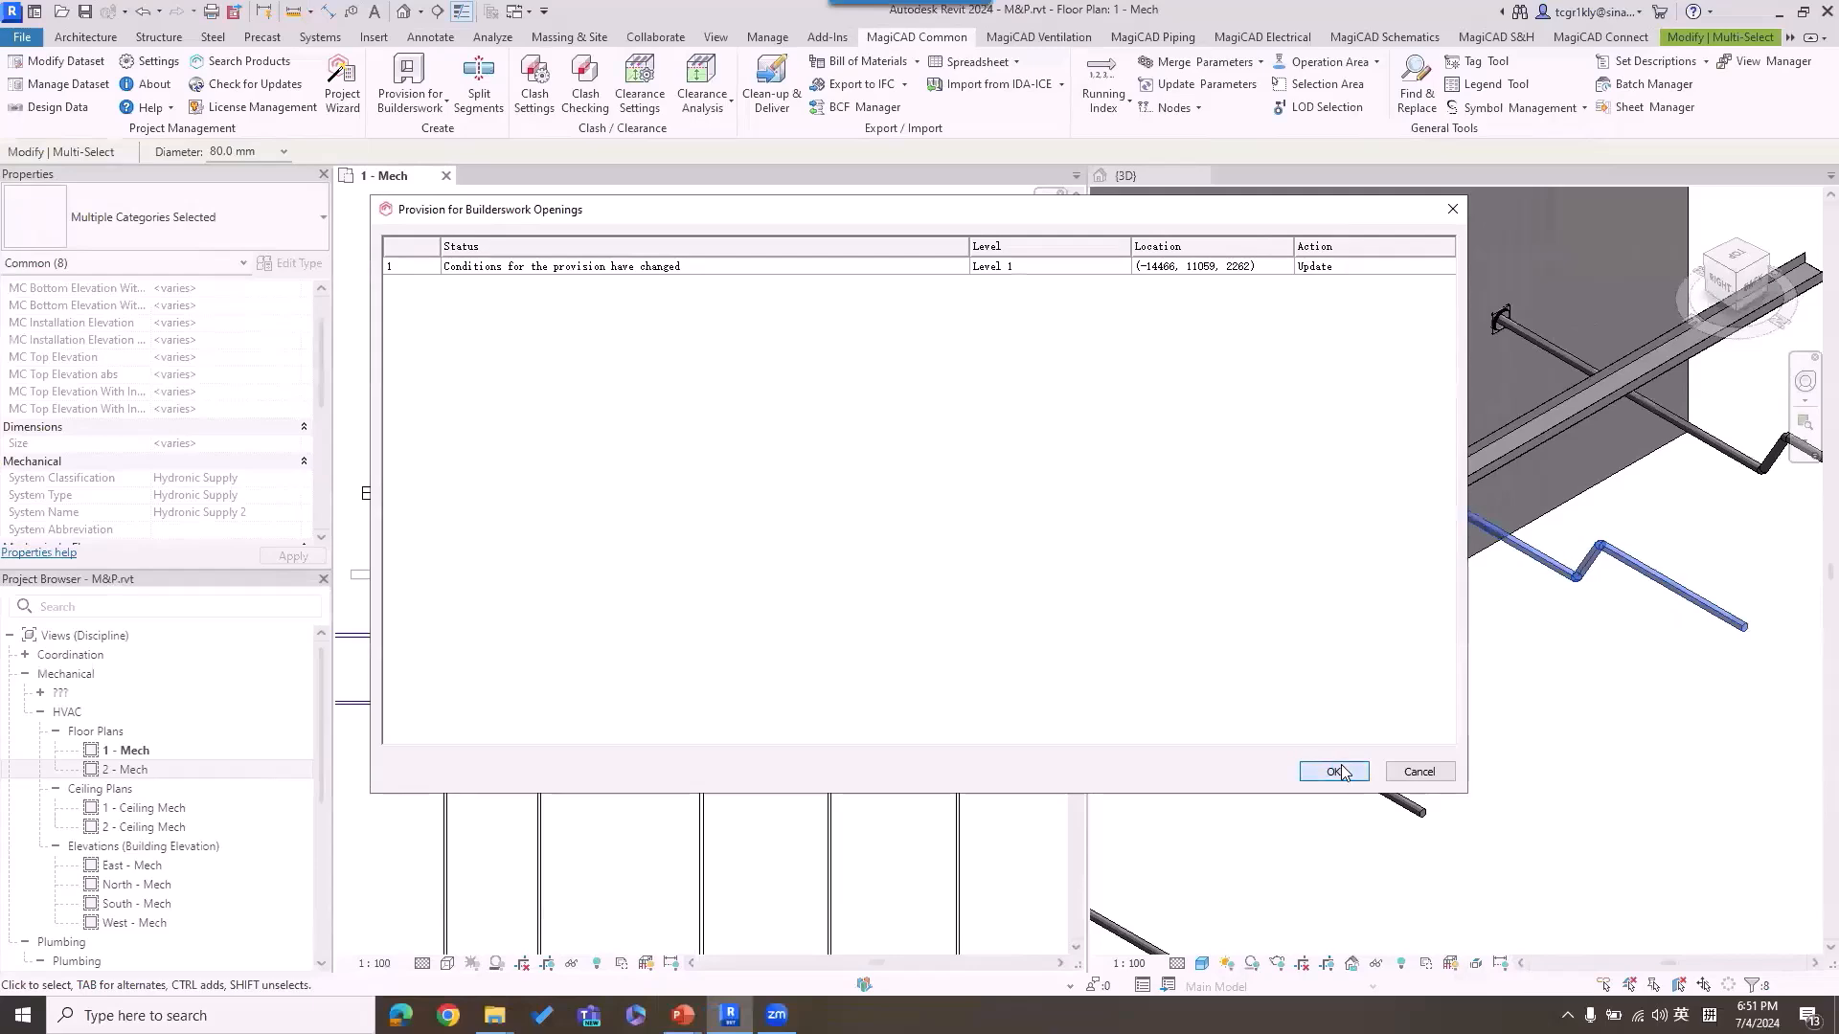
{"action": "left_click", "coordinate": [1341, 768]}
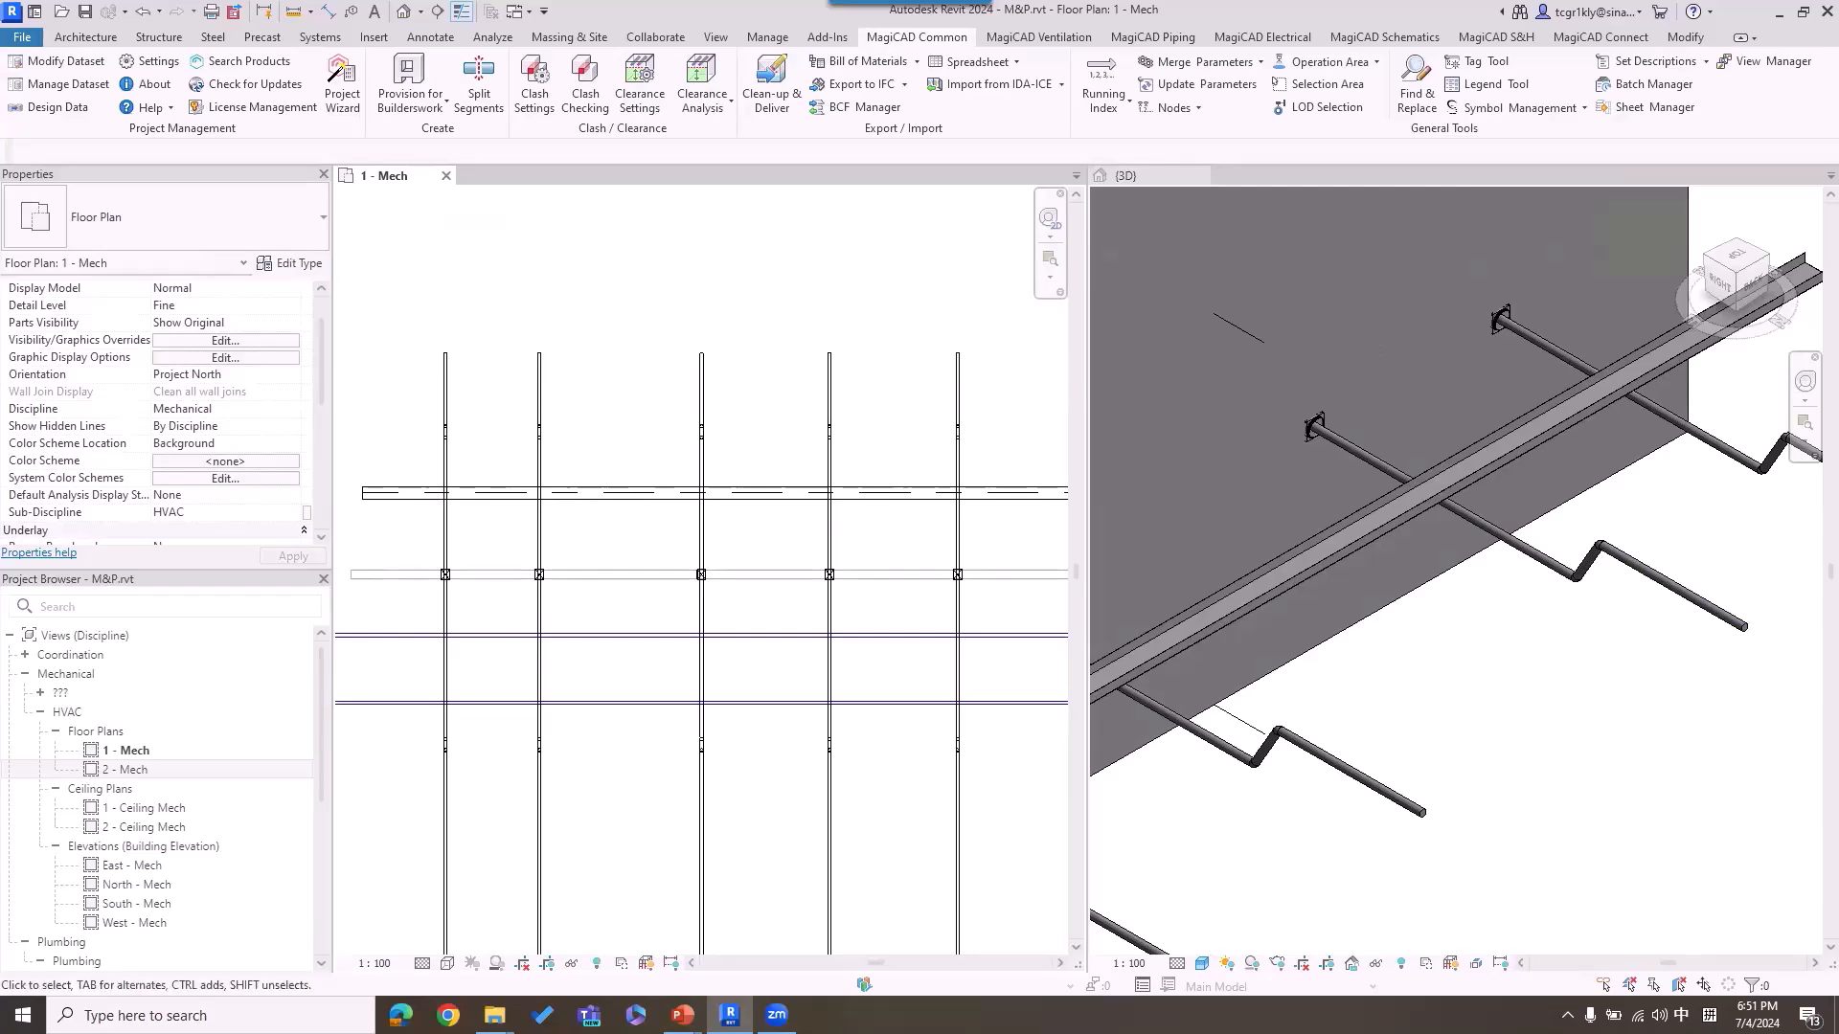
Step: Check the Collaboration slide in PowerPoint, return to Revit, and look up the MagiCAD Spreadsheet export and import commands
{"action": "mouse_move", "coordinate": [682, 1015]}
{"action": "left_click", "coordinate": [439, 958]}
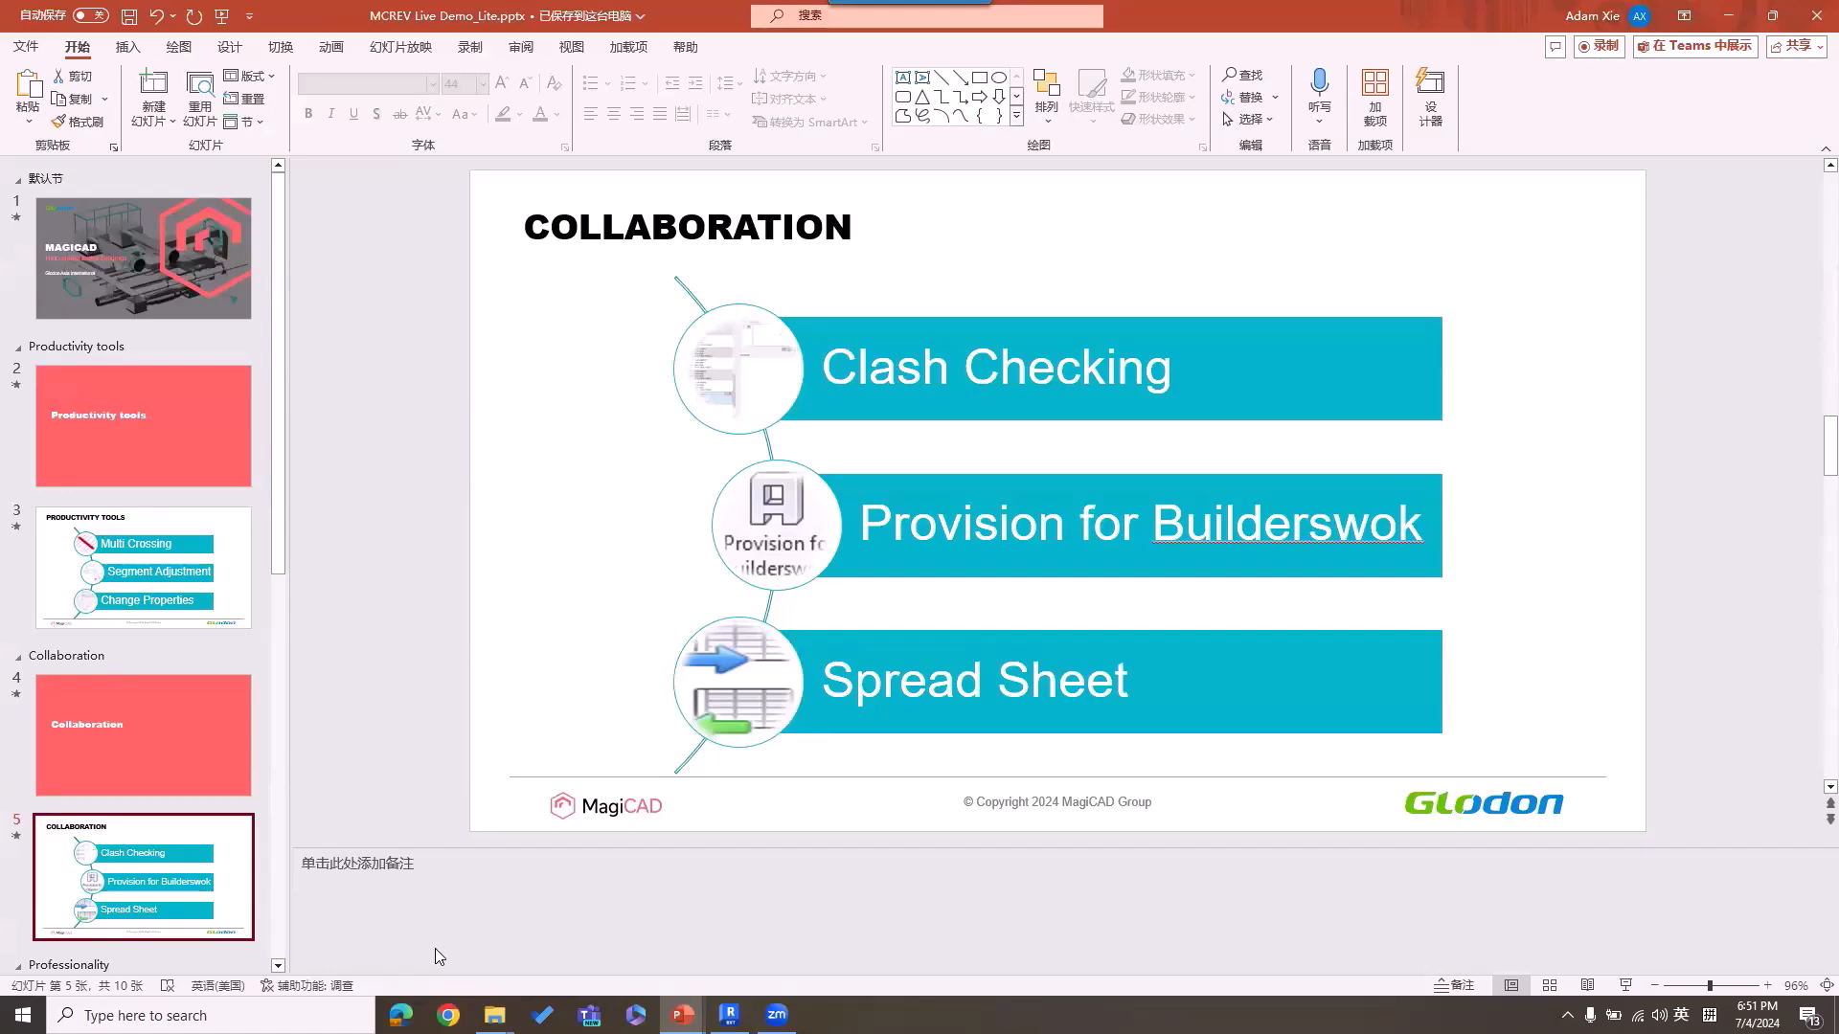
{"action": "left_click", "coordinate": [1728, 15]}
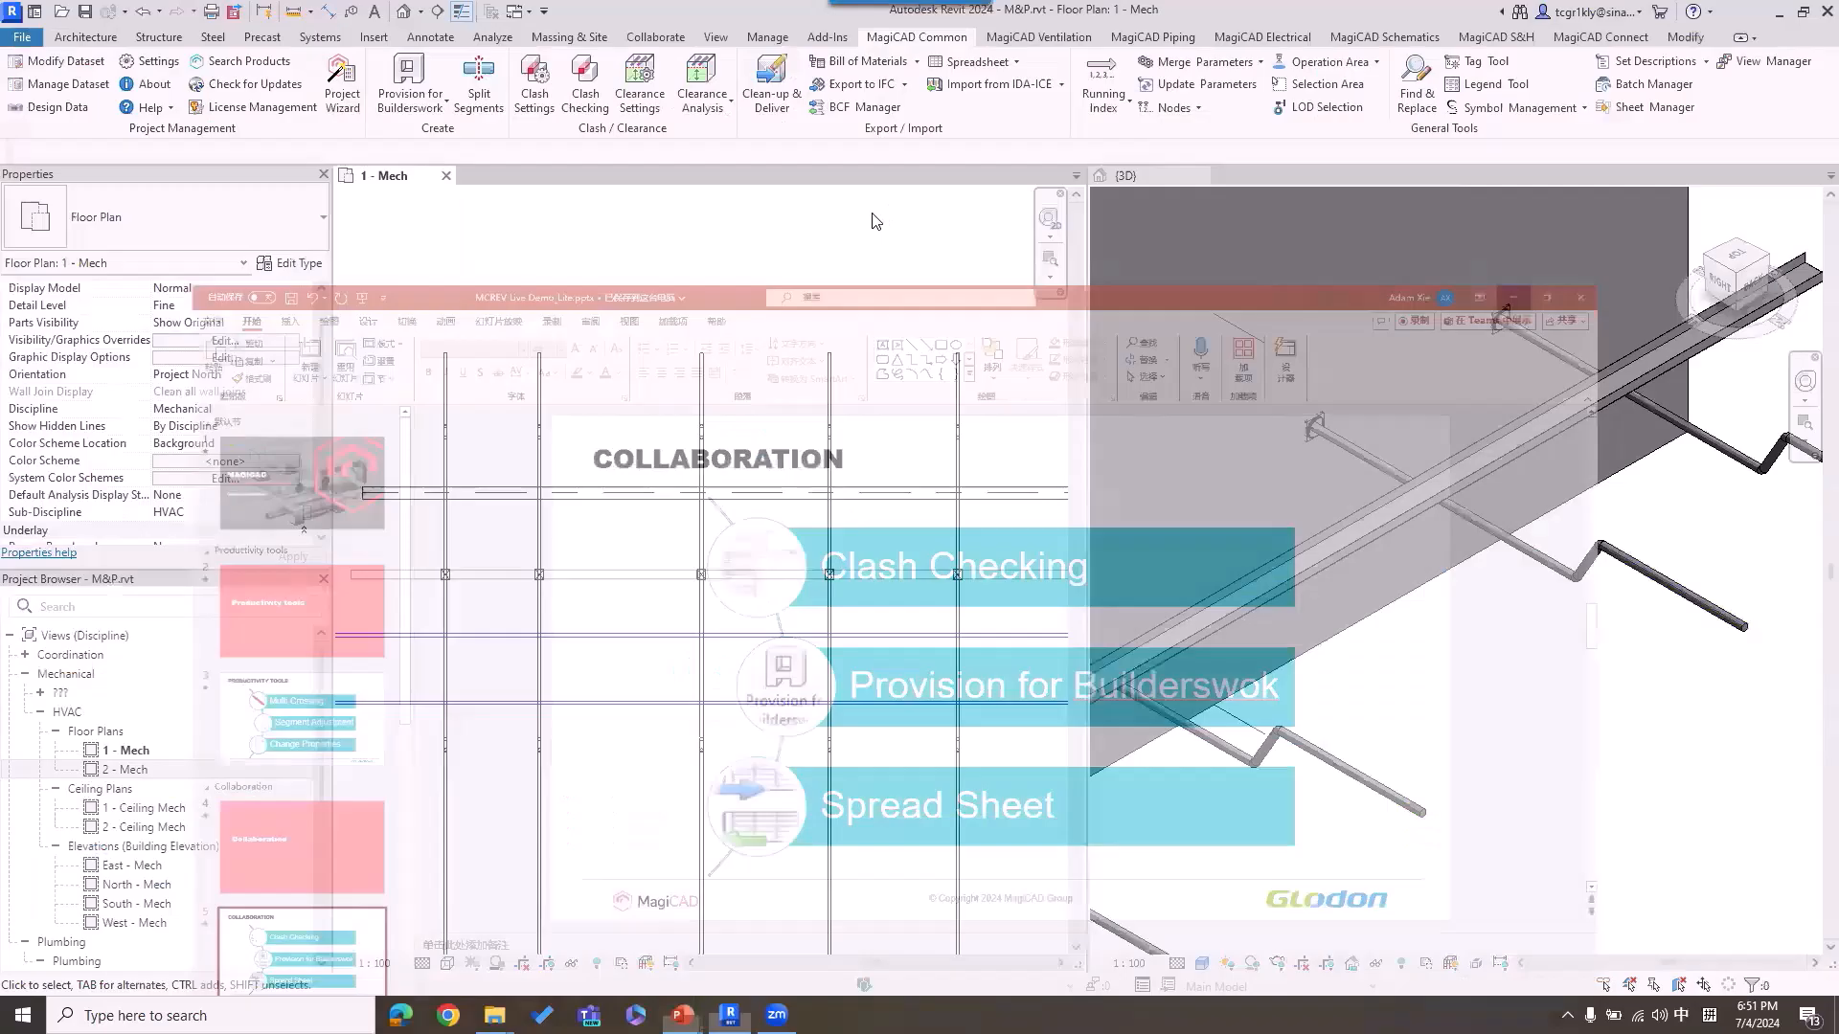
{"action": "left_click", "coordinate": [1021, 62]}
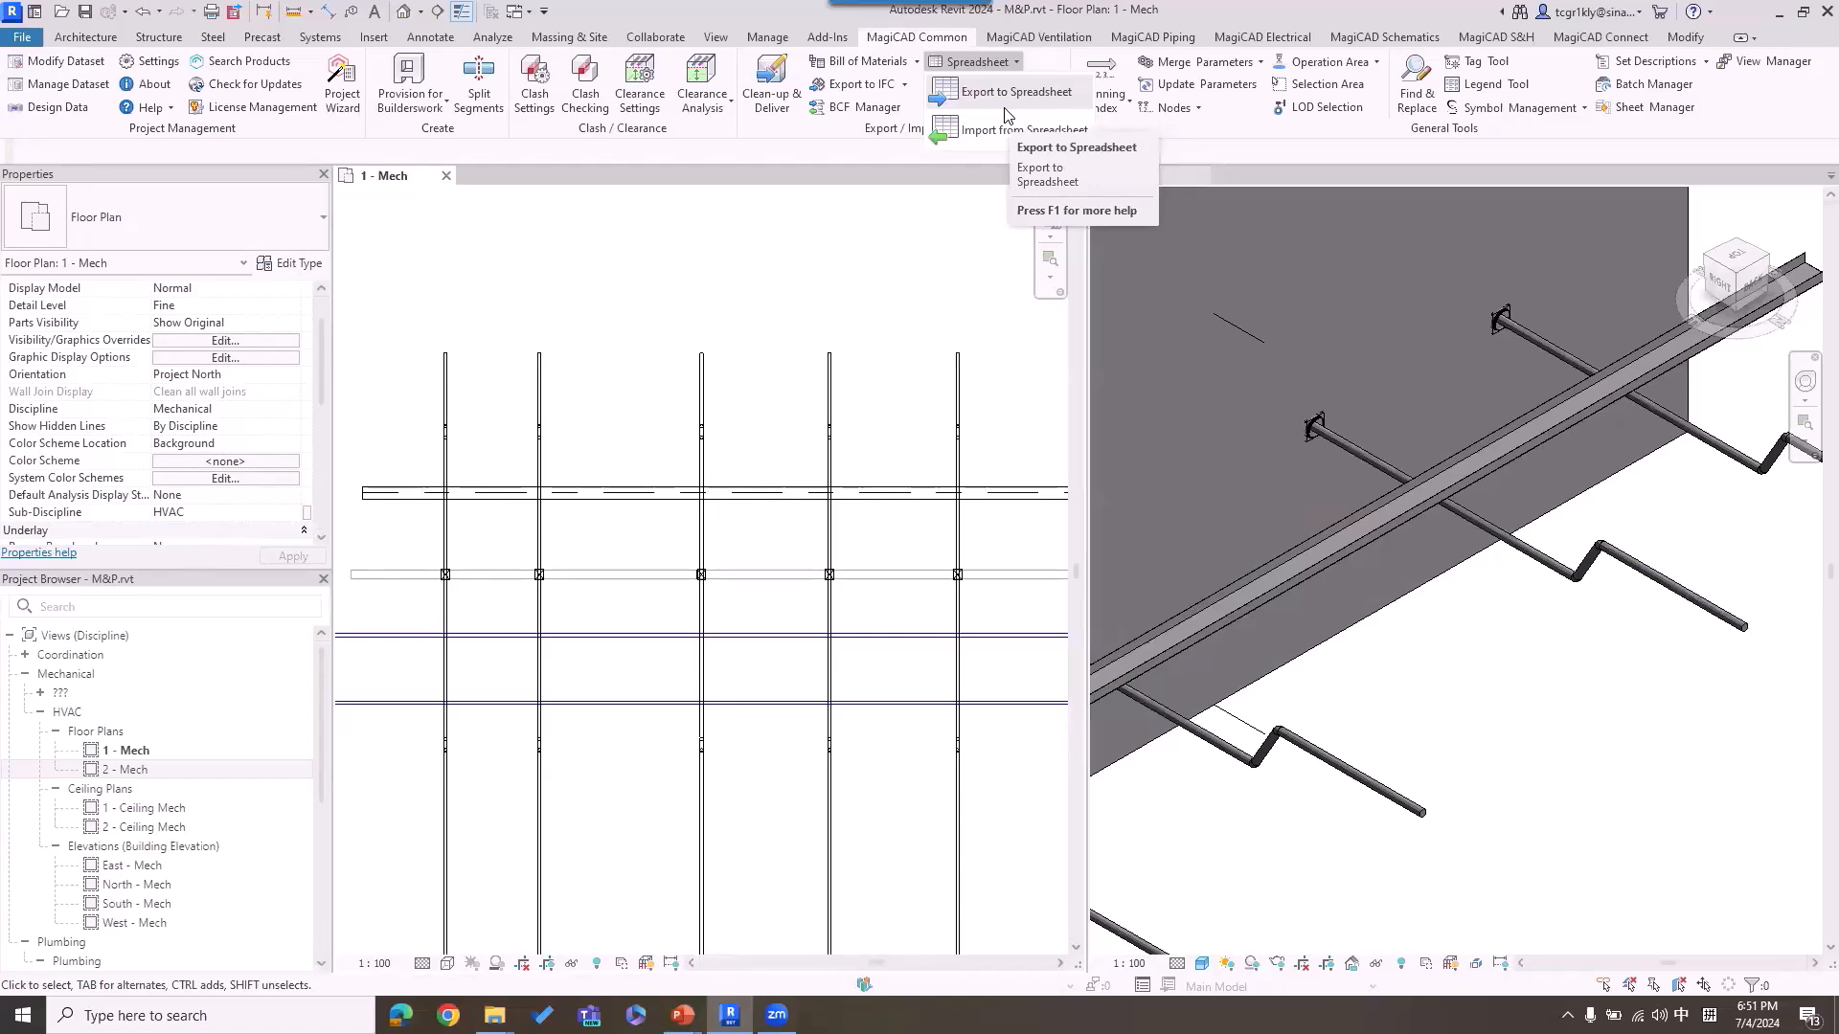
{"action": "left_click", "coordinate": [470, 316]}
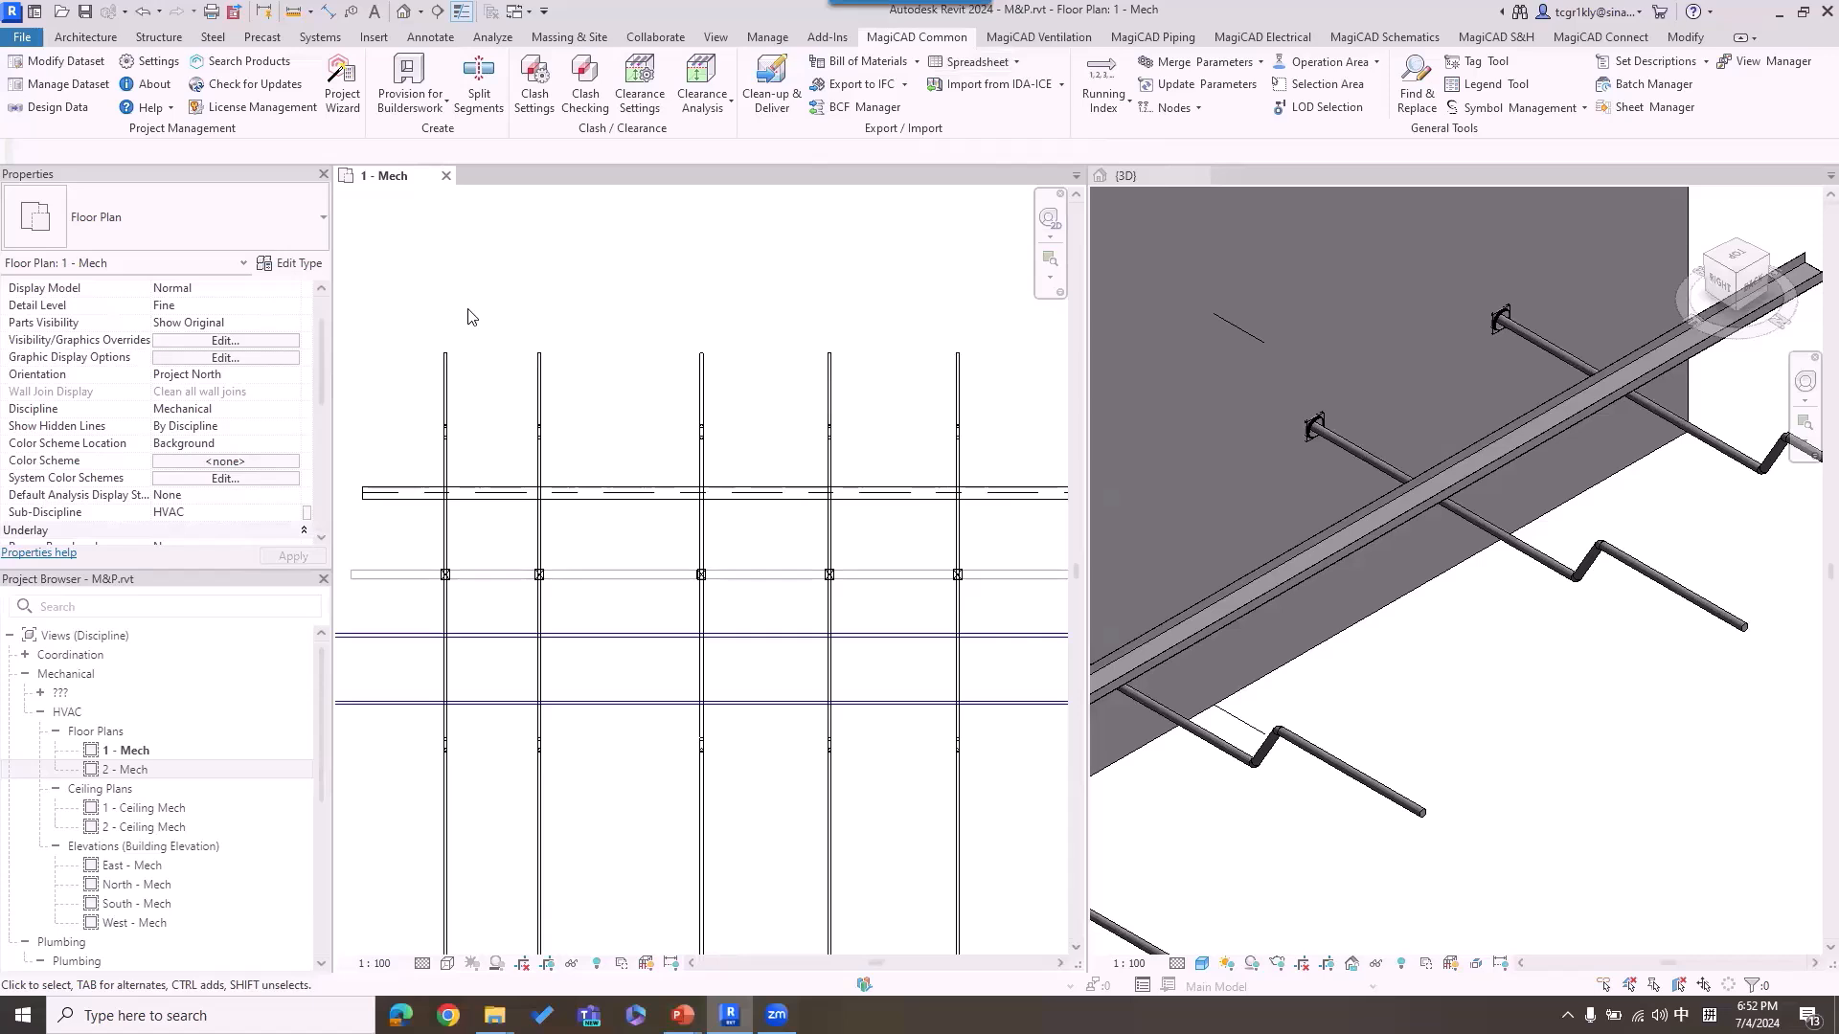
Step: Examine the properties of the upper segments of the first two pipes in the floor plan, down to the identity data with the Comments field
{"action": "left_click", "coordinate": [450, 384]}
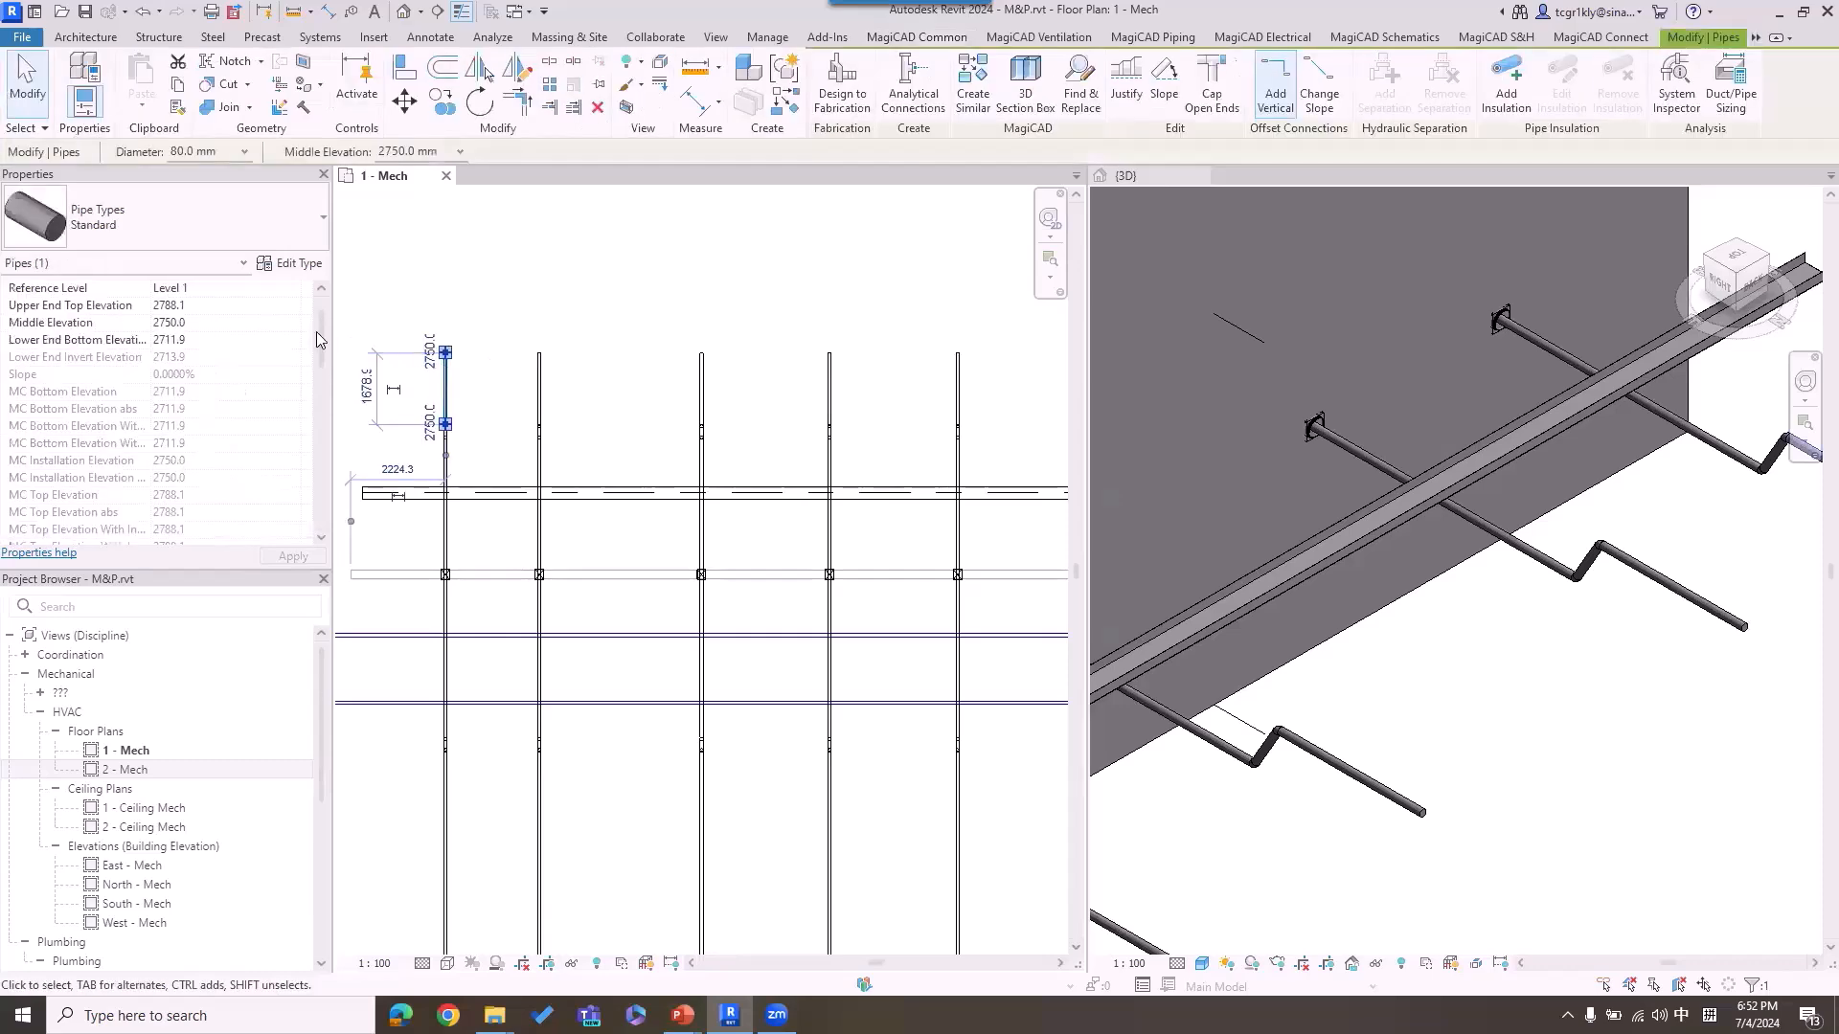
{"action": "left_click_drag", "start_coordinate": [324, 331], "coordinate": [321, 421]}
{"action": "left_click", "coordinate": [545, 391]}
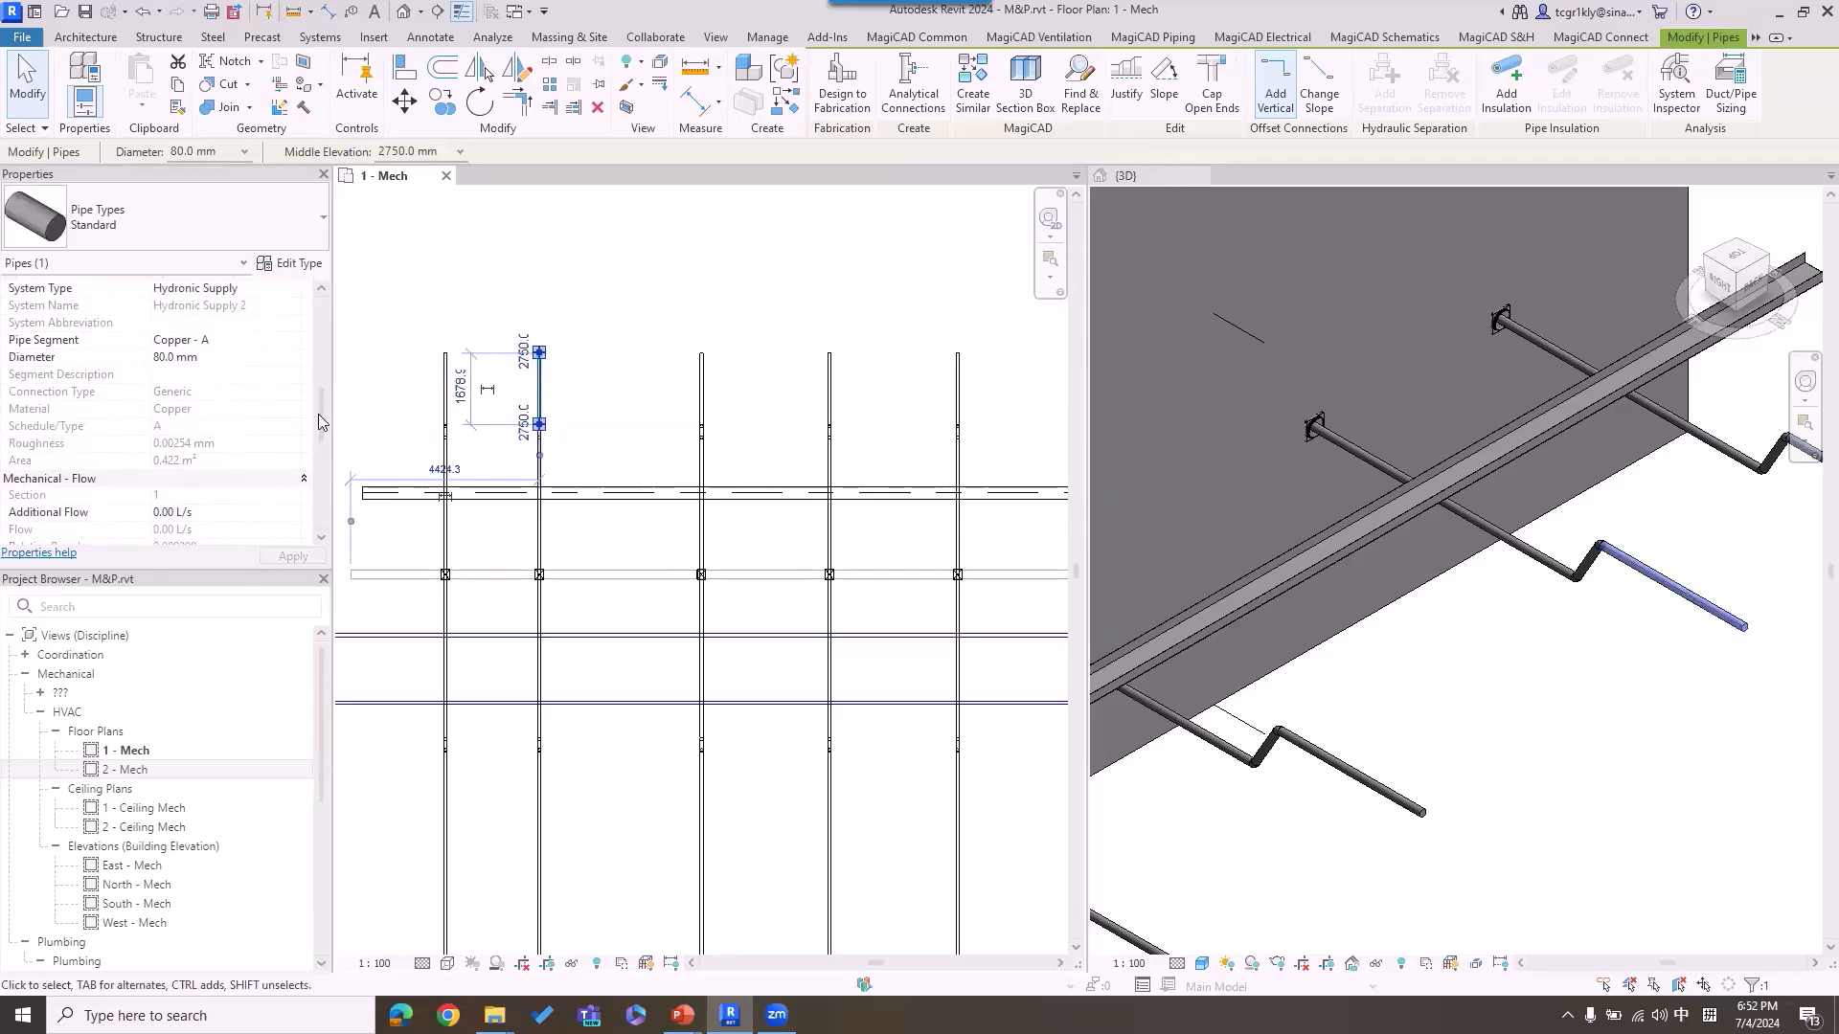
{"action": "left_click", "coordinate": [537, 245]}
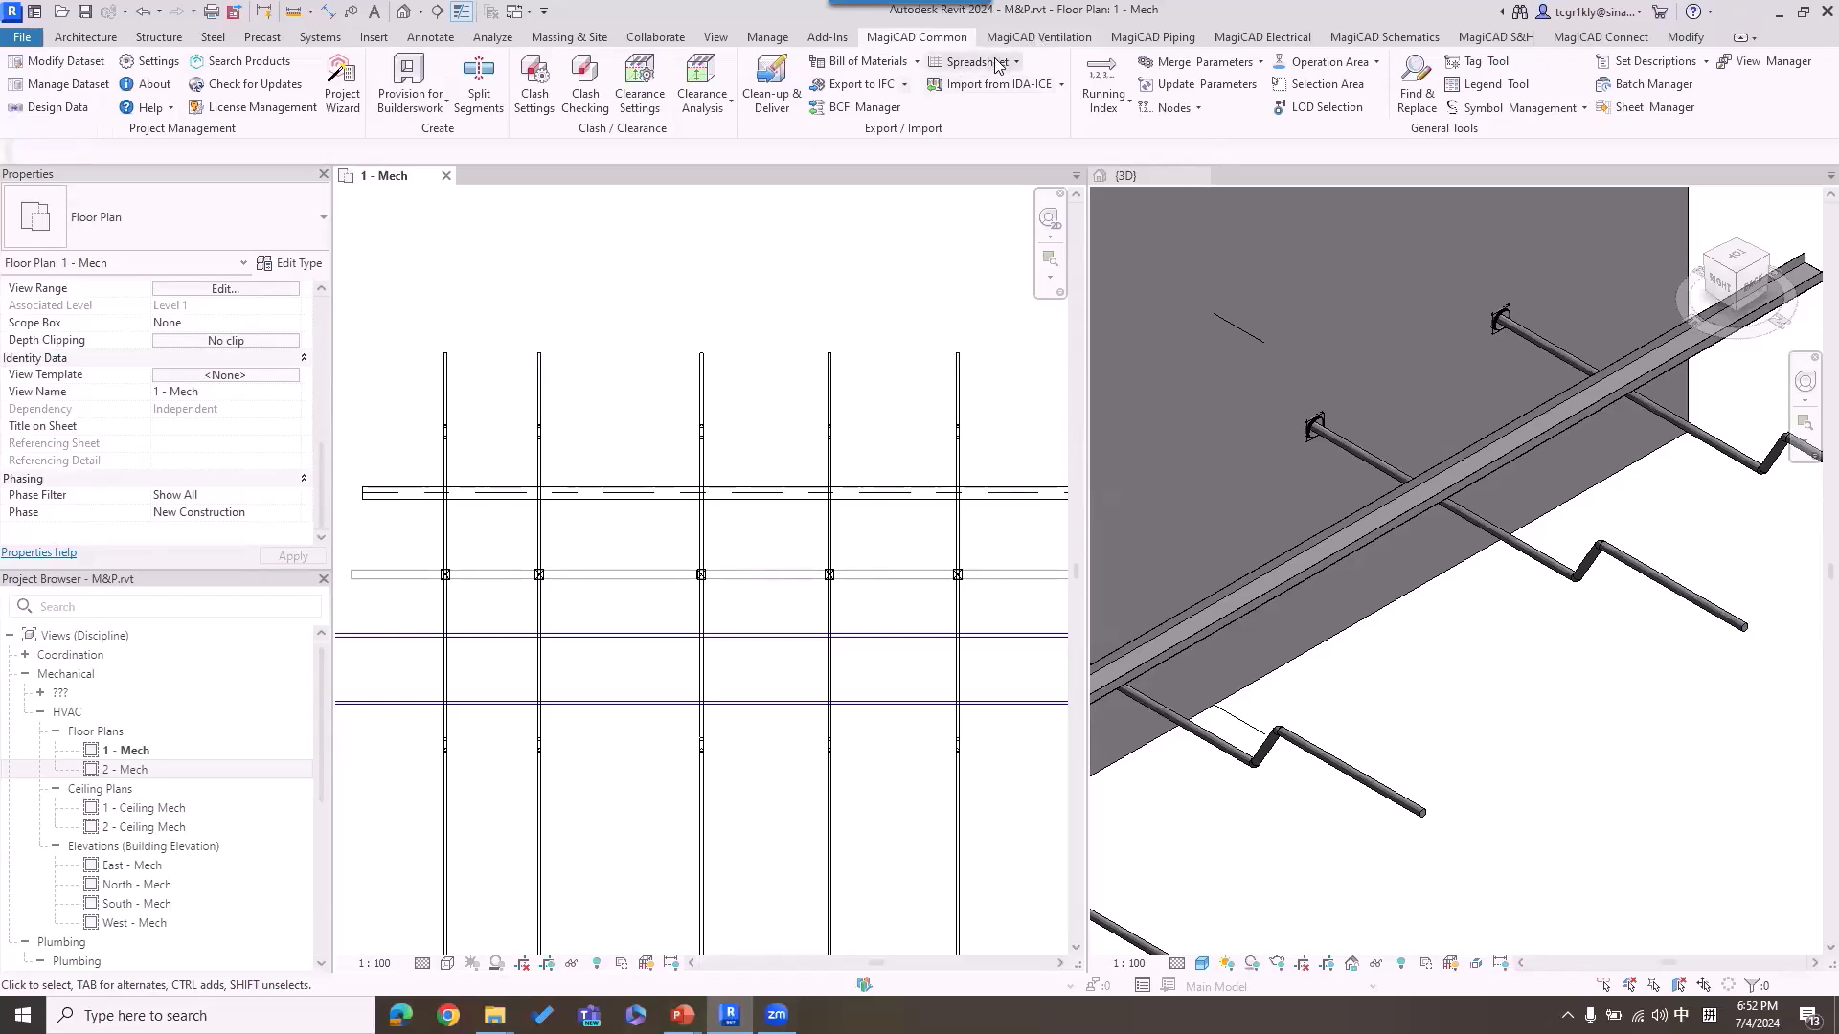
{"action": "left_click", "coordinate": [1019, 65]}
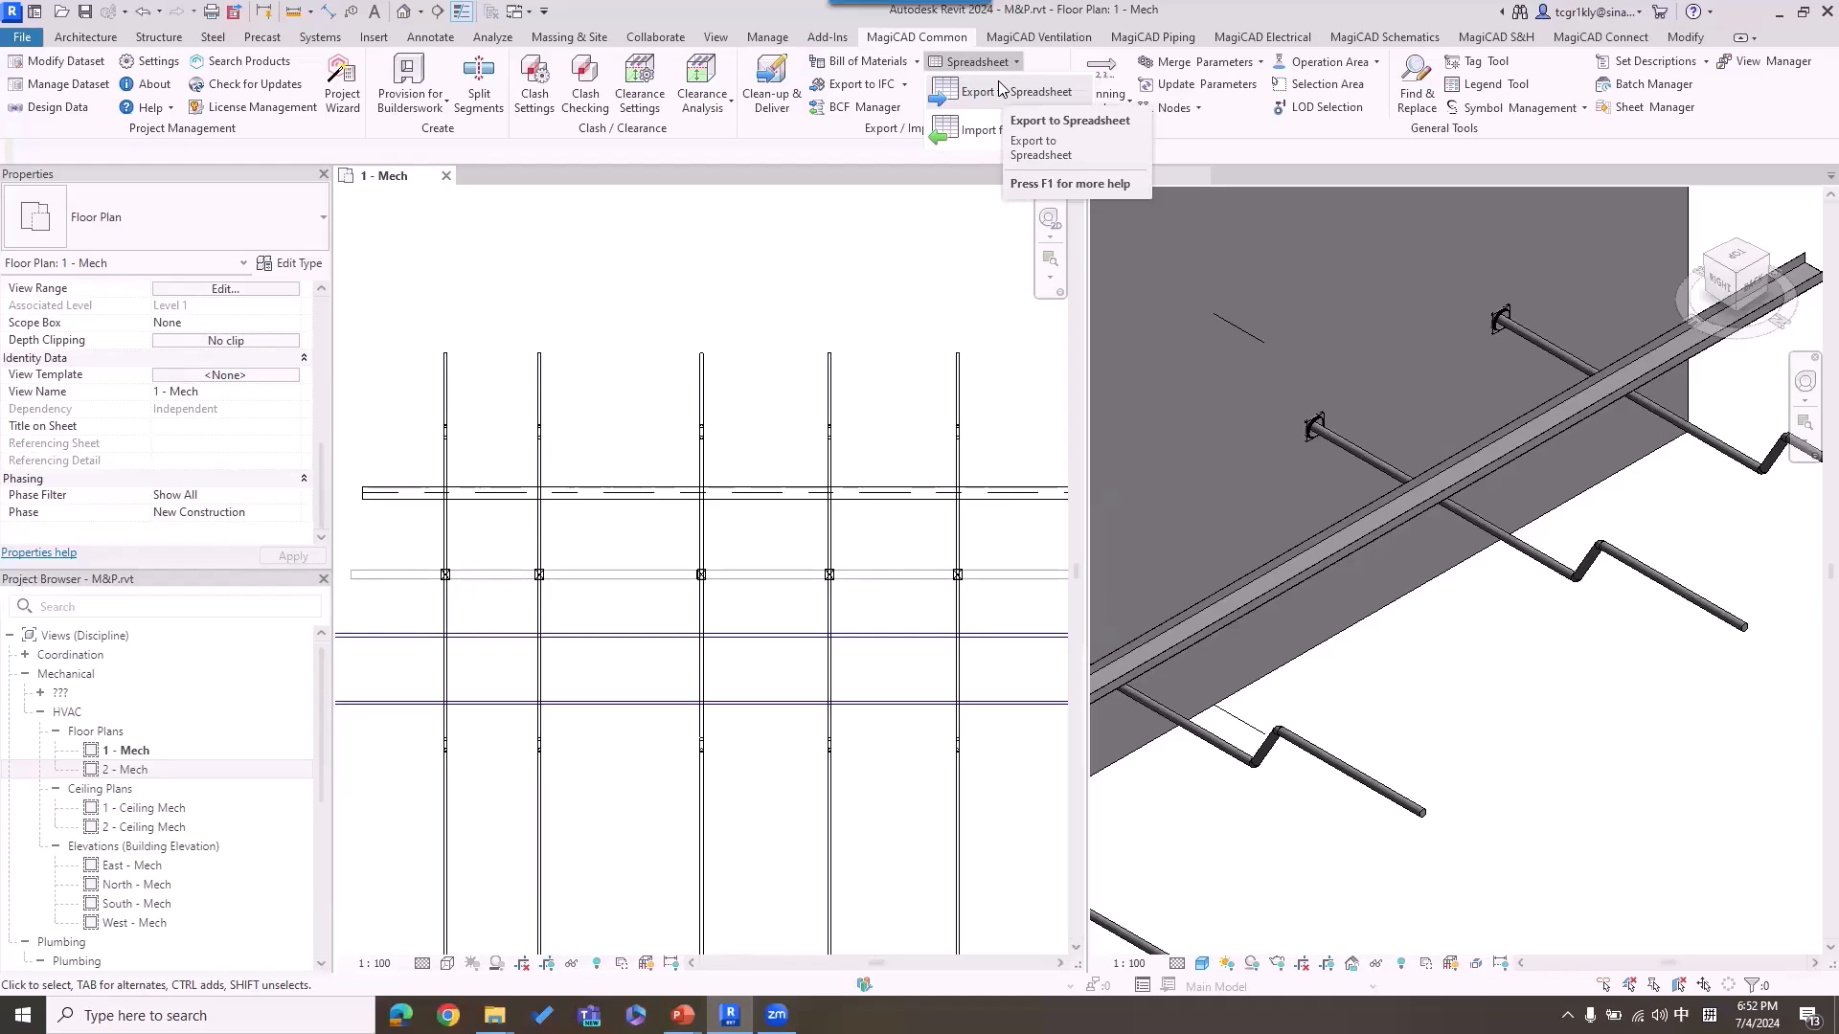
{"action": "left_click", "coordinate": [663, 286]}
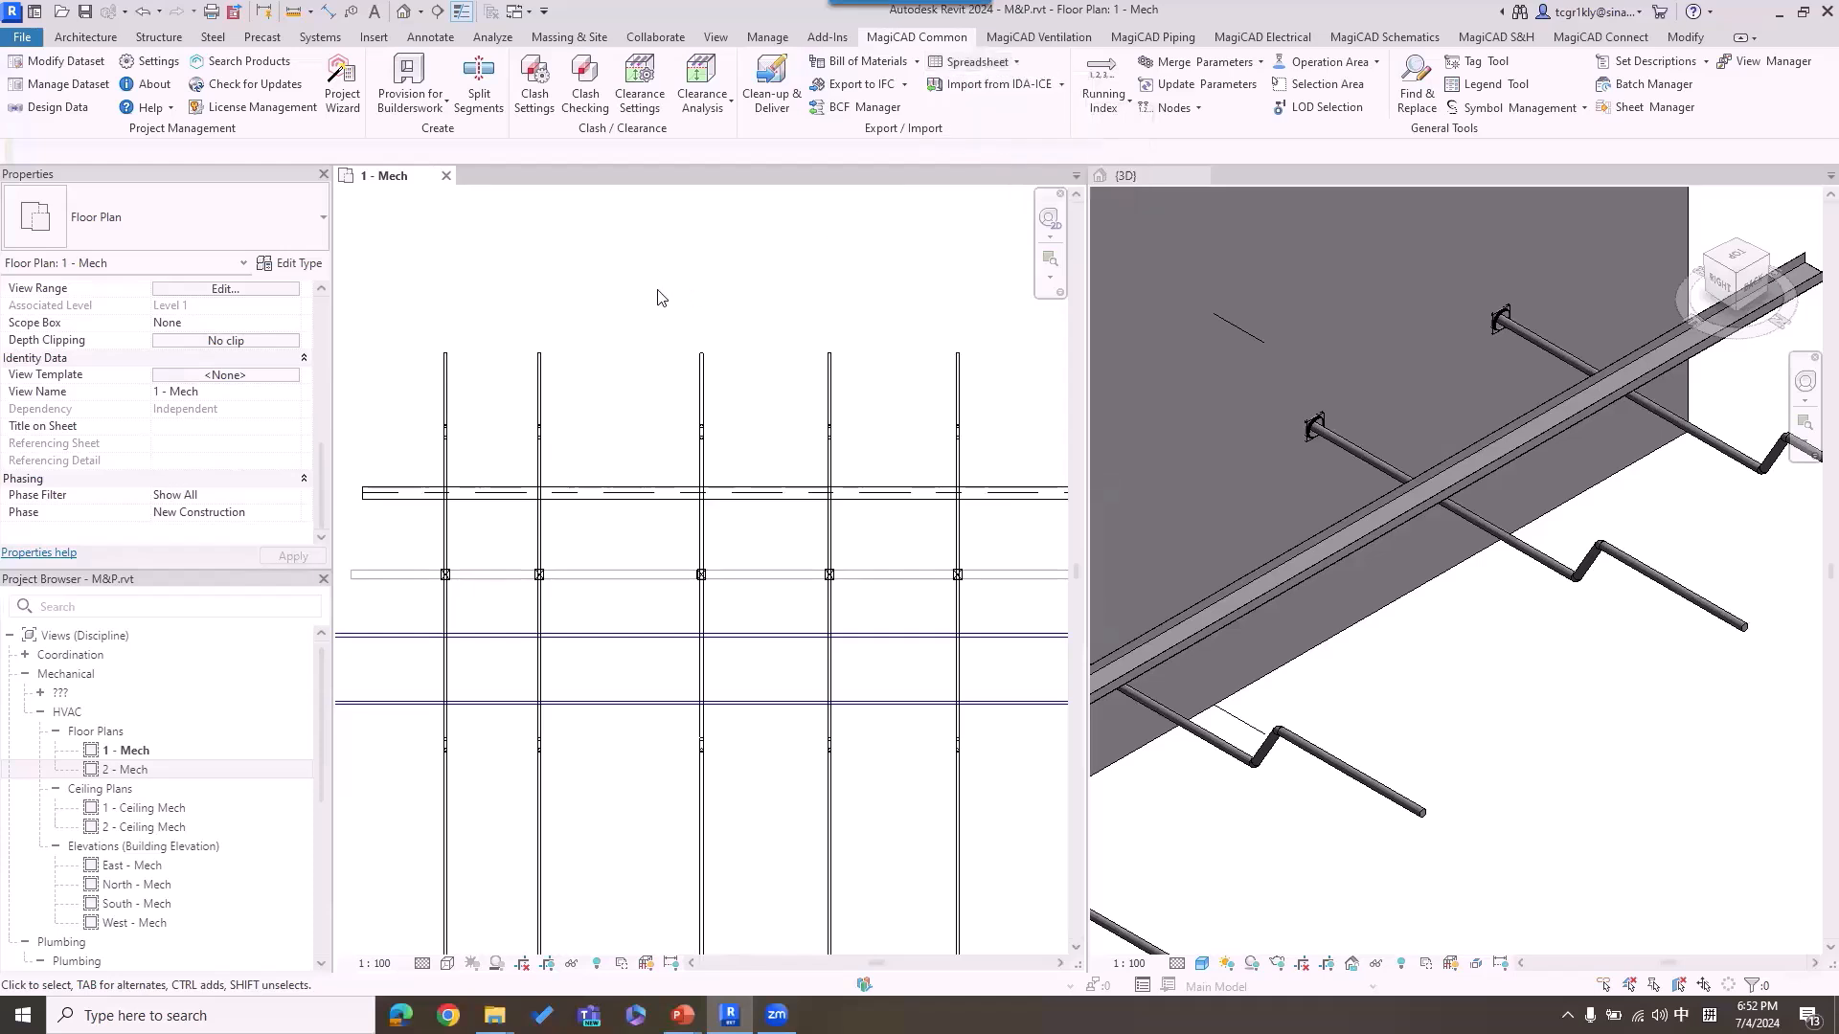
{"action": "left_click", "coordinate": [436, 384]}
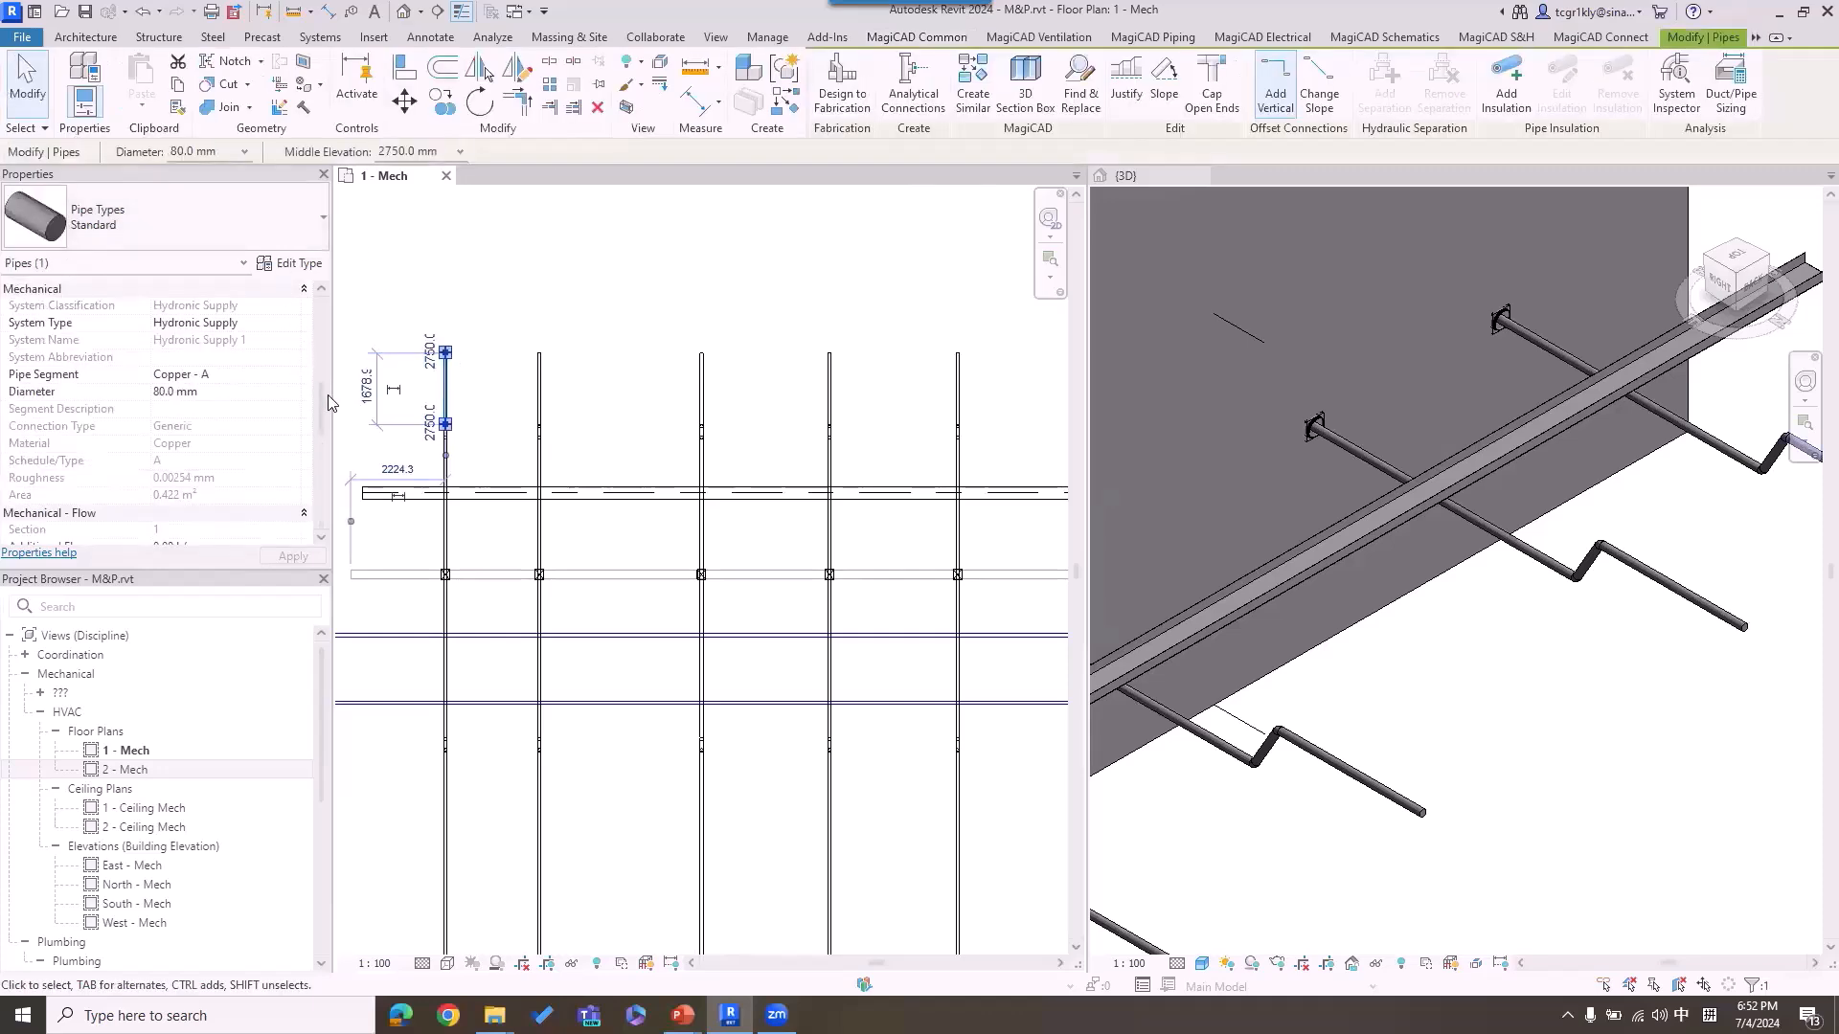
{"action": "left_click_drag", "start_coordinate": [321, 395], "coordinate": [325, 457]}
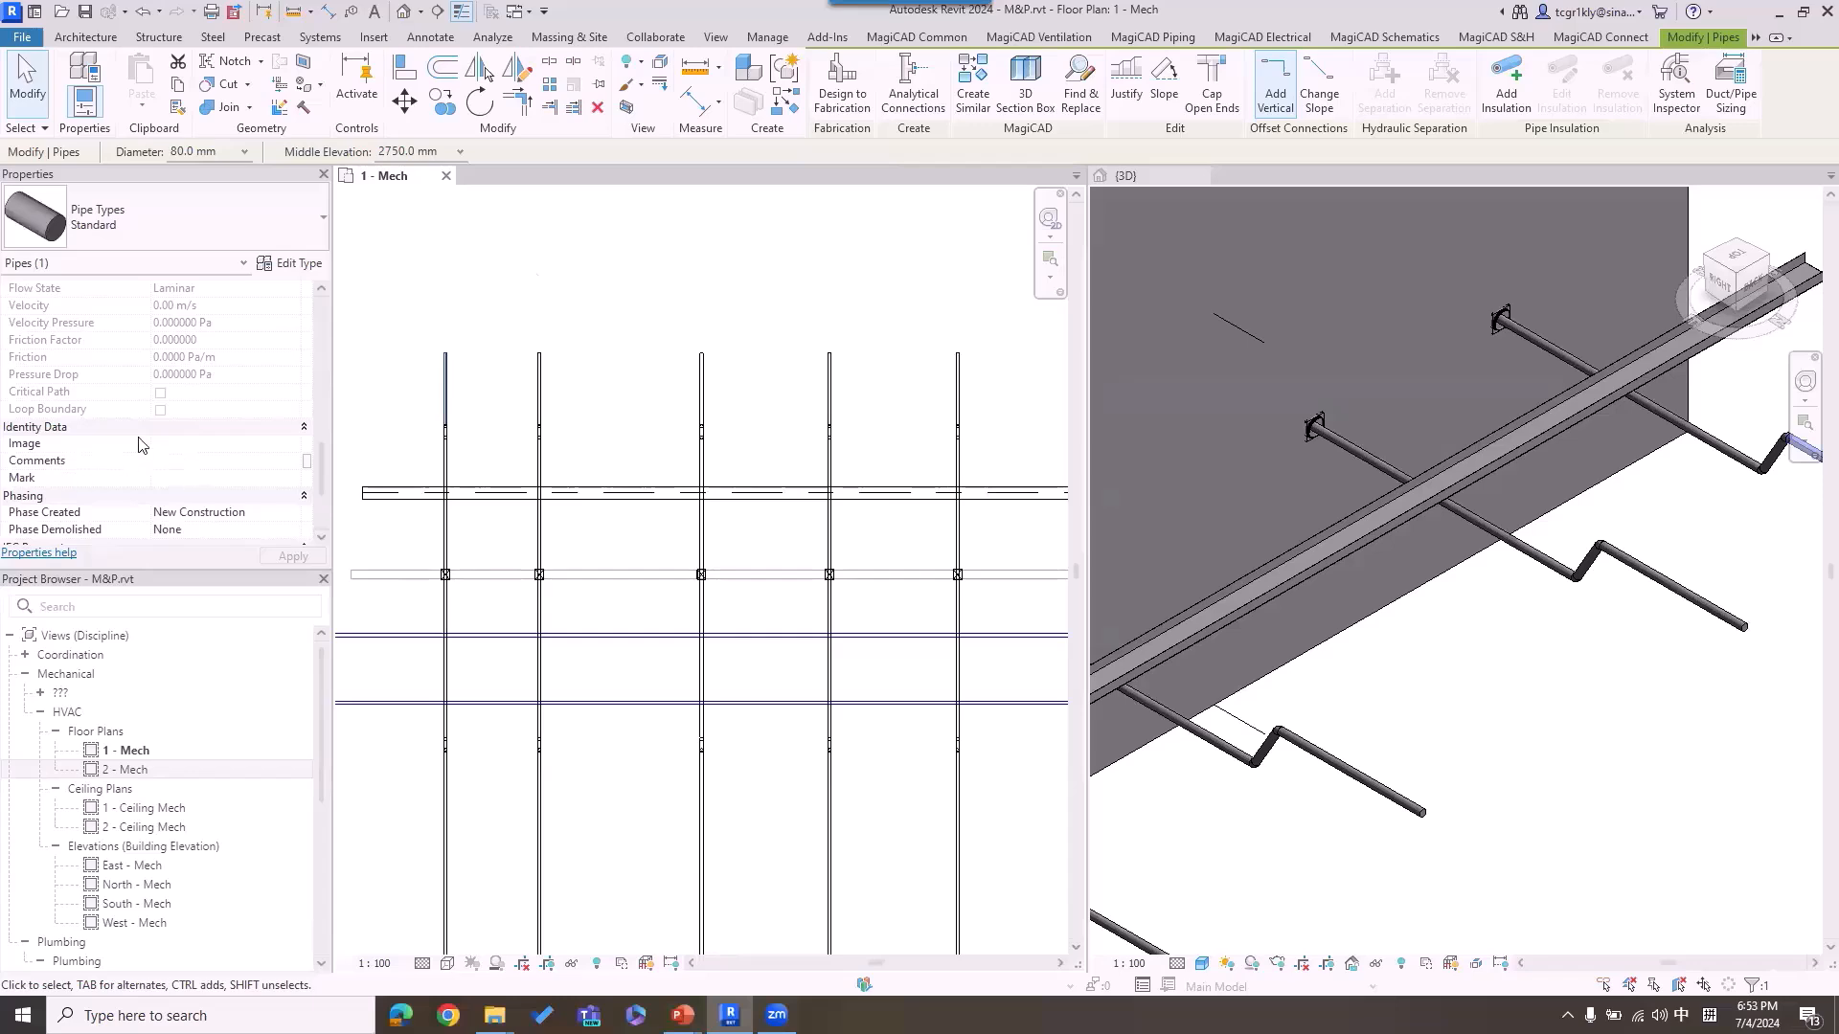
{"action": "left_click", "coordinate": [563, 247]}
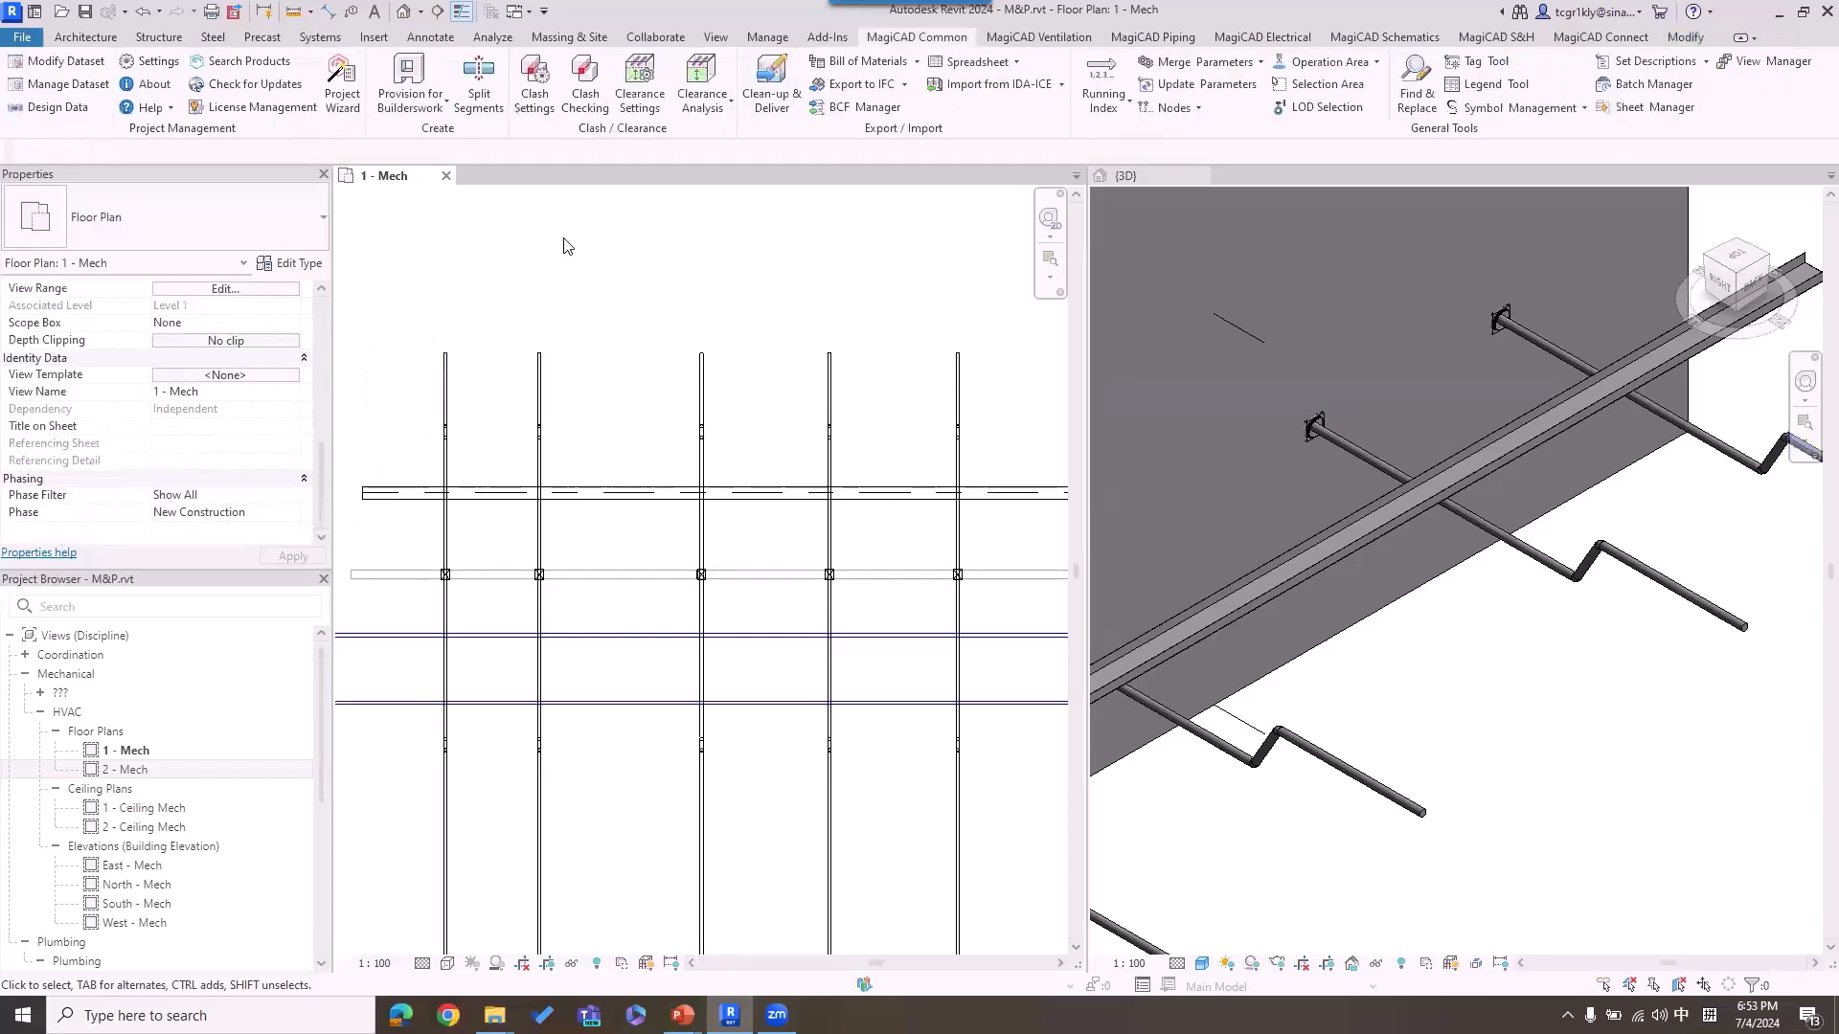
Step: Start the MagiCAD Export to Spreadsheet and set the target file to 11.xlsx in the MCREV folder
{"action": "left_click", "coordinate": [1013, 61]}
{"action": "left_click", "coordinate": [986, 95]}
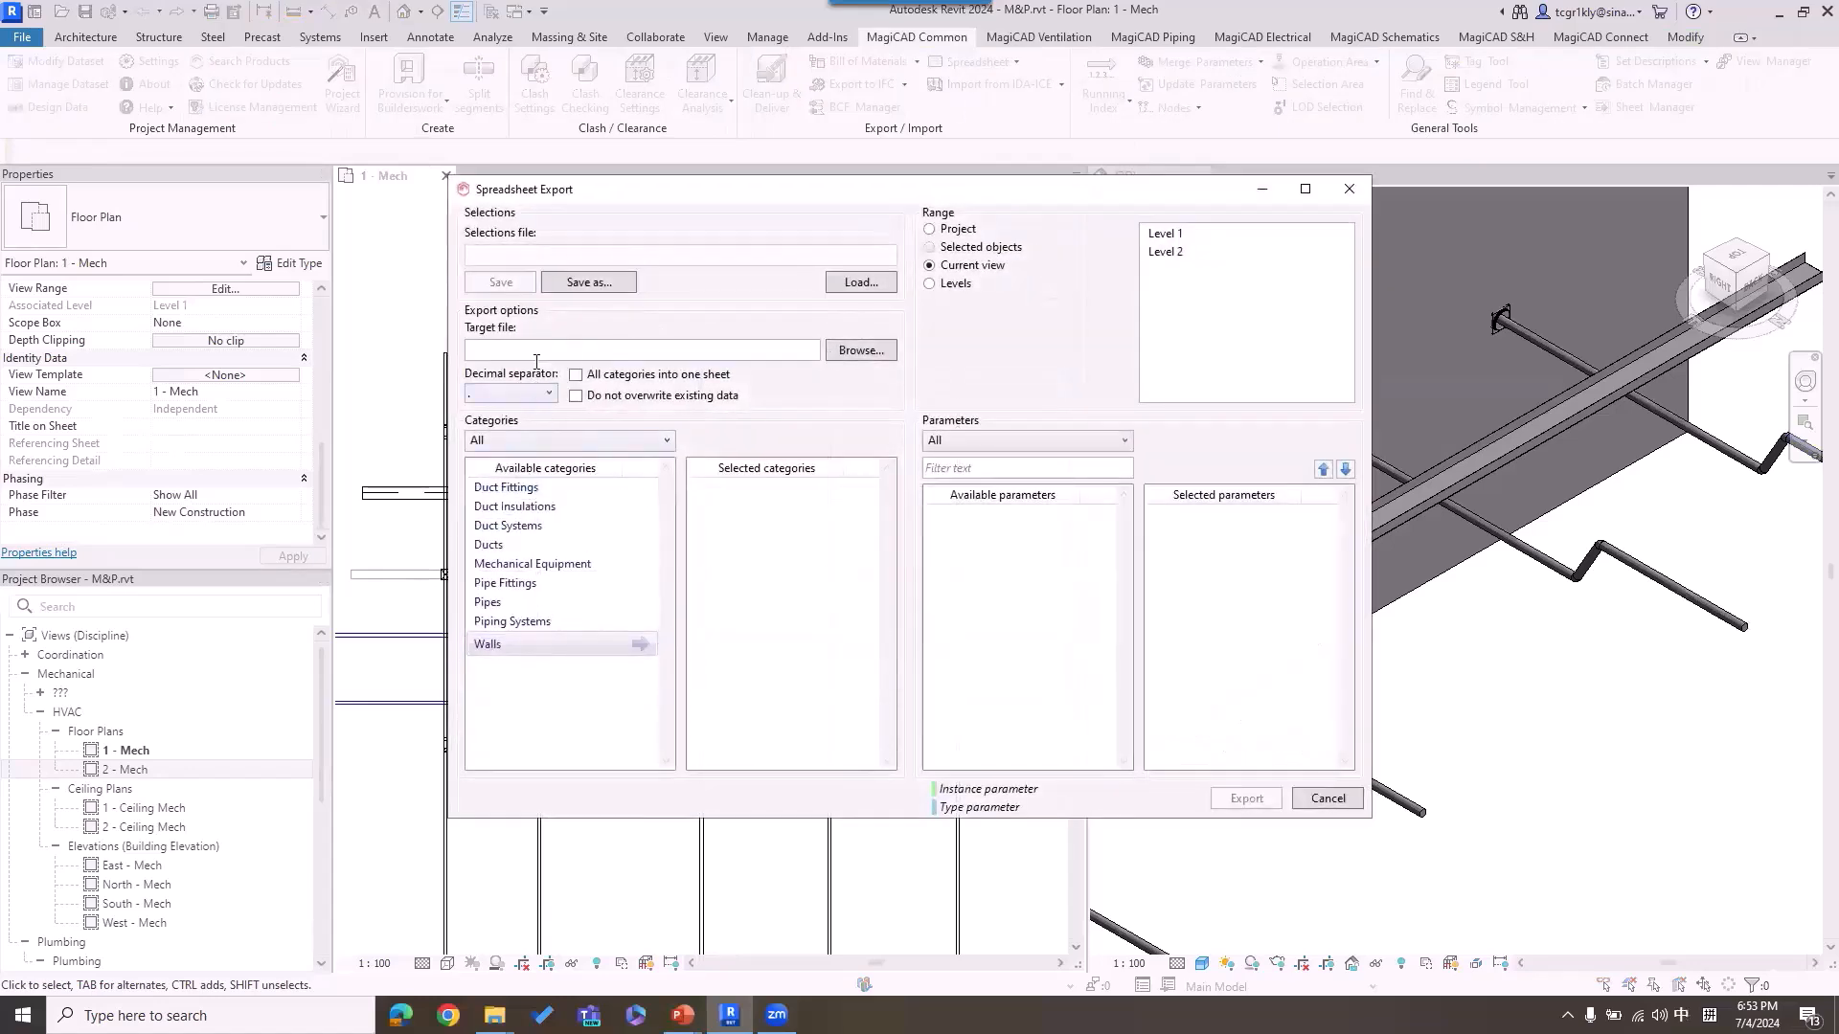
{"action": "left_click", "coordinate": [861, 350]}
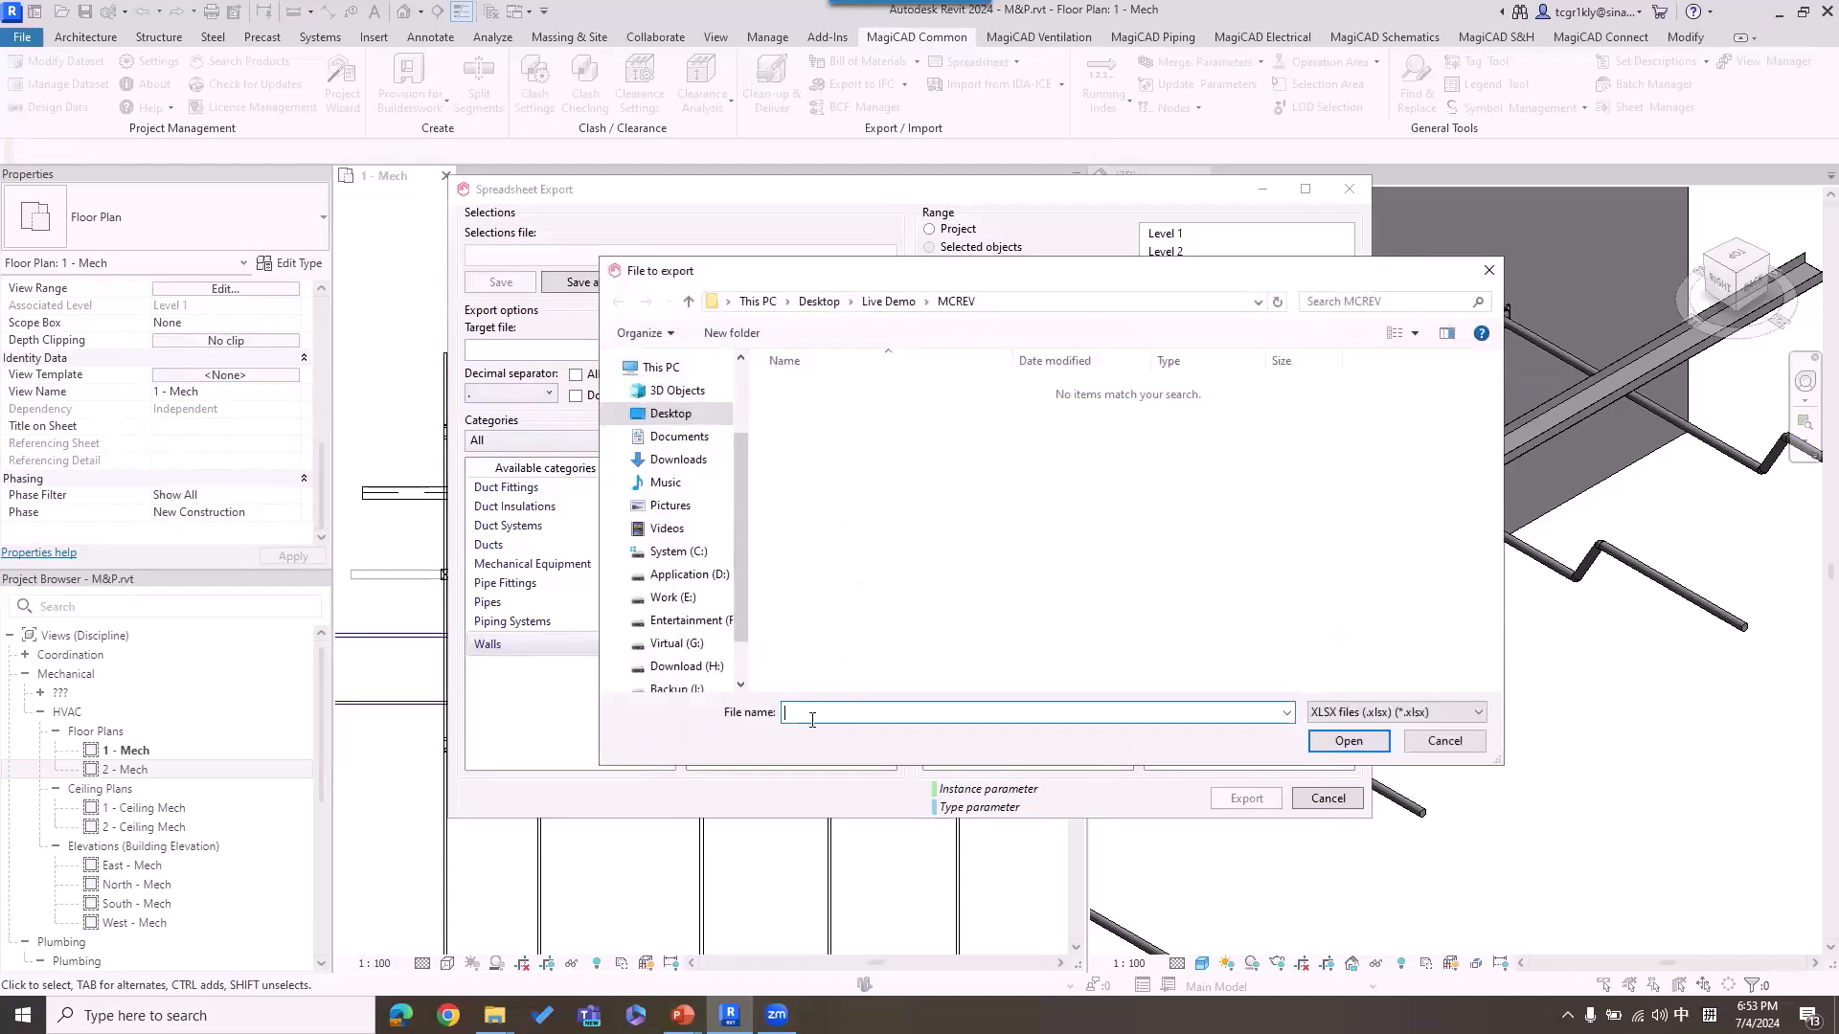
{"action": "type", "text": "11"}
{"action": "left_click", "coordinate": [1348, 741]}
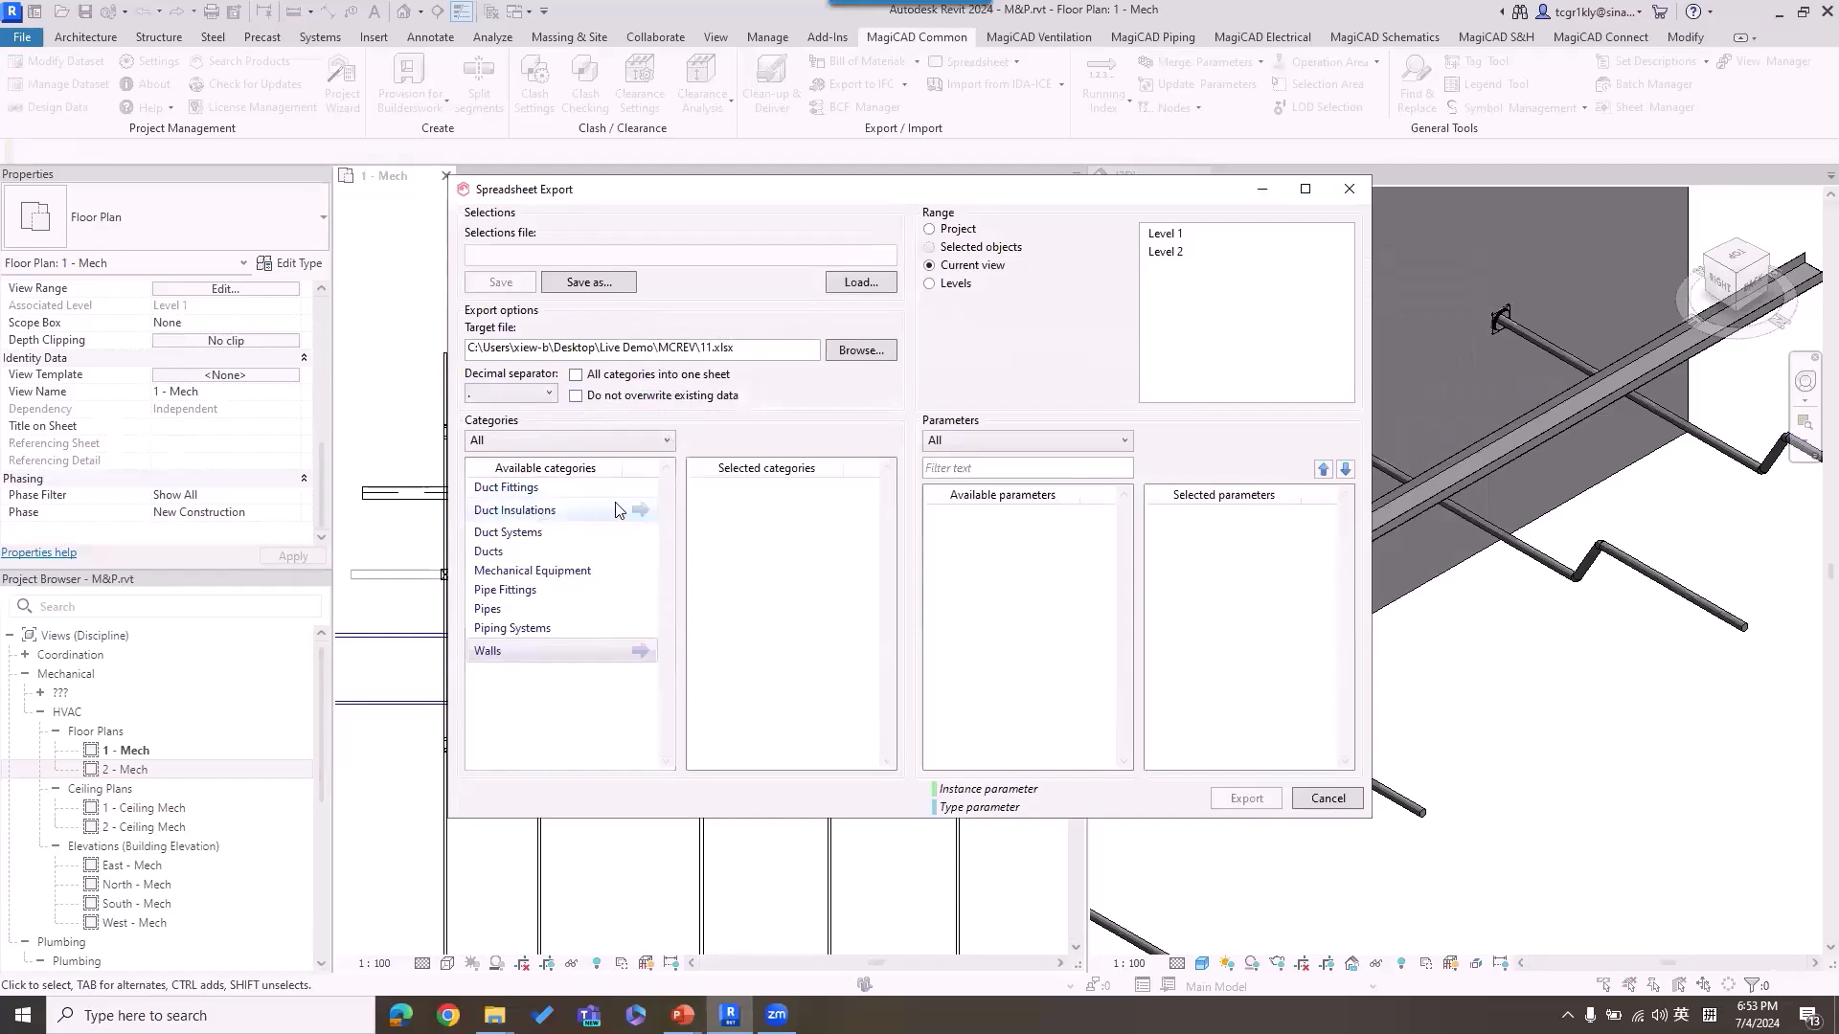
Step: Add Duct Fittings, Duct Systems, Ducts, Pipe Fittings and Pipes to the selected export categories
{"action": "left_click", "coordinate": [638, 486]}
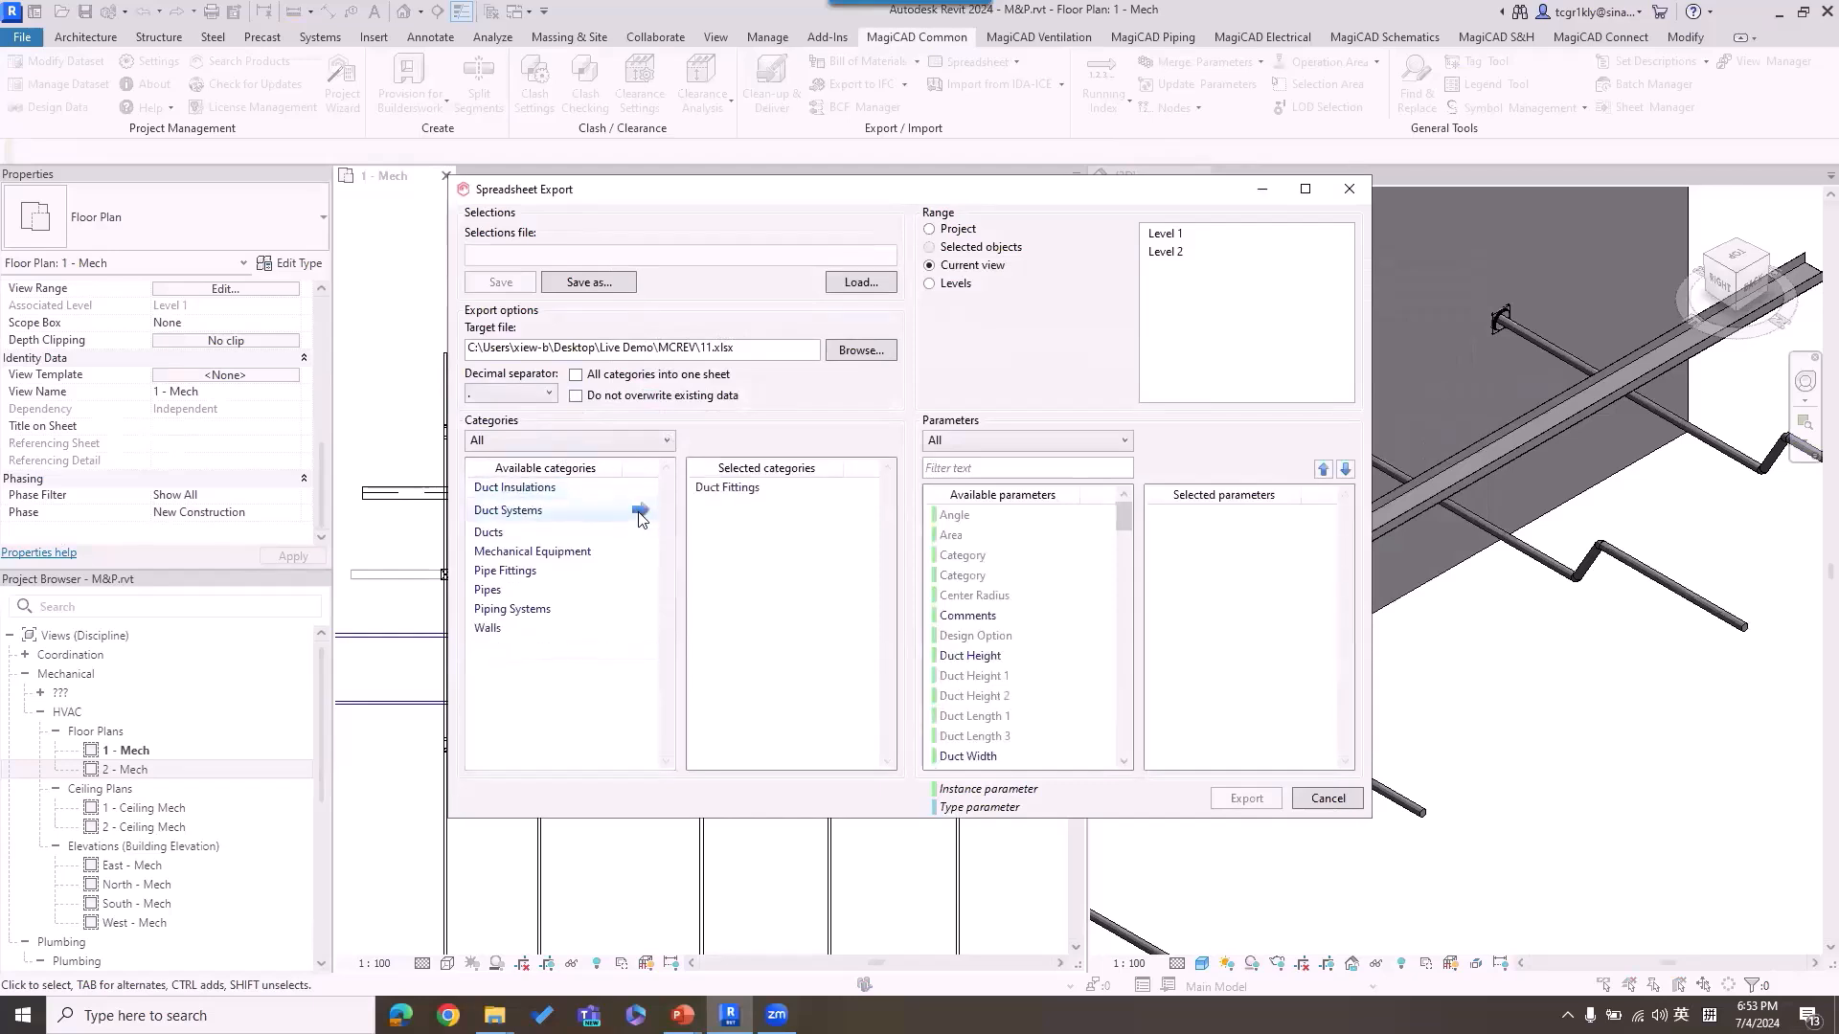
{"action": "left_click", "coordinate": [639, 512]}
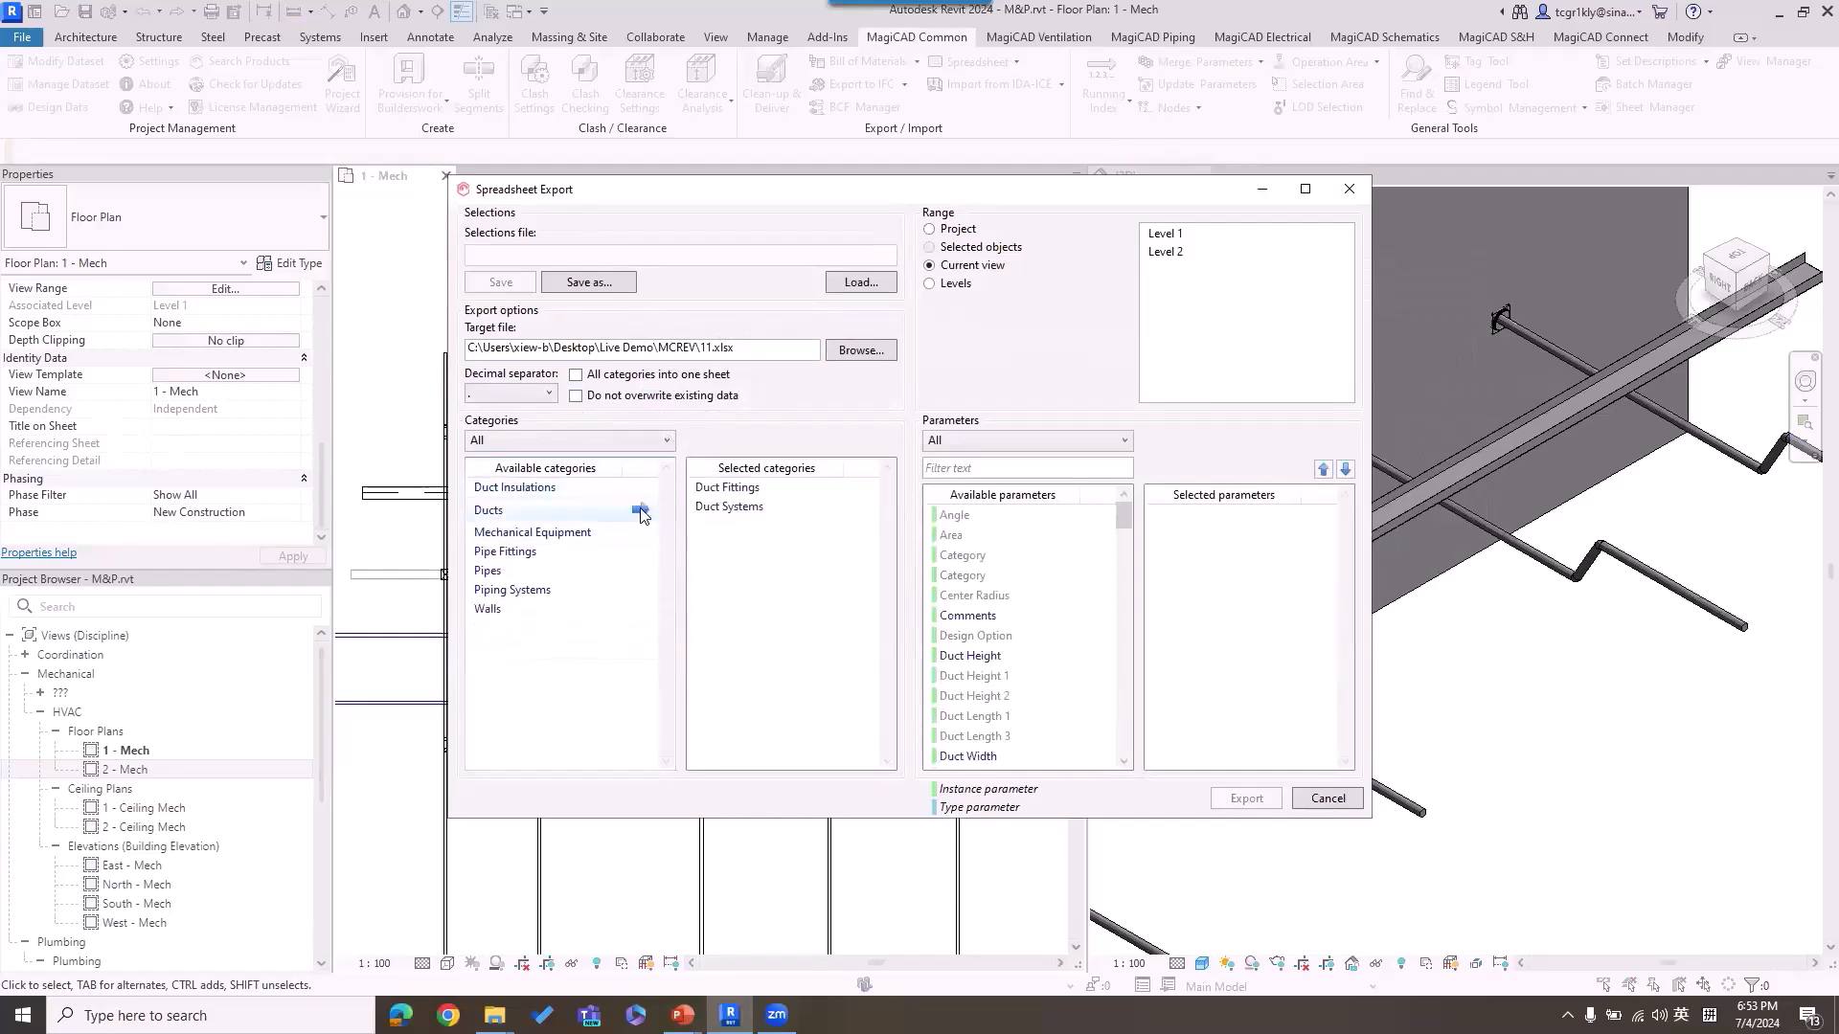
{"action": "left_click", "coordinate": [639, 511]}
{"action": "left_click", "coordinate": [640, 530]}
{"action": "left_click", "coordinate": [639, 529]}
Step: Filter the parameters by "comm", add Comments to the selected parameters, and export the spreadsheet
{"action": "left_click", "coordinate": [1027, 474]}
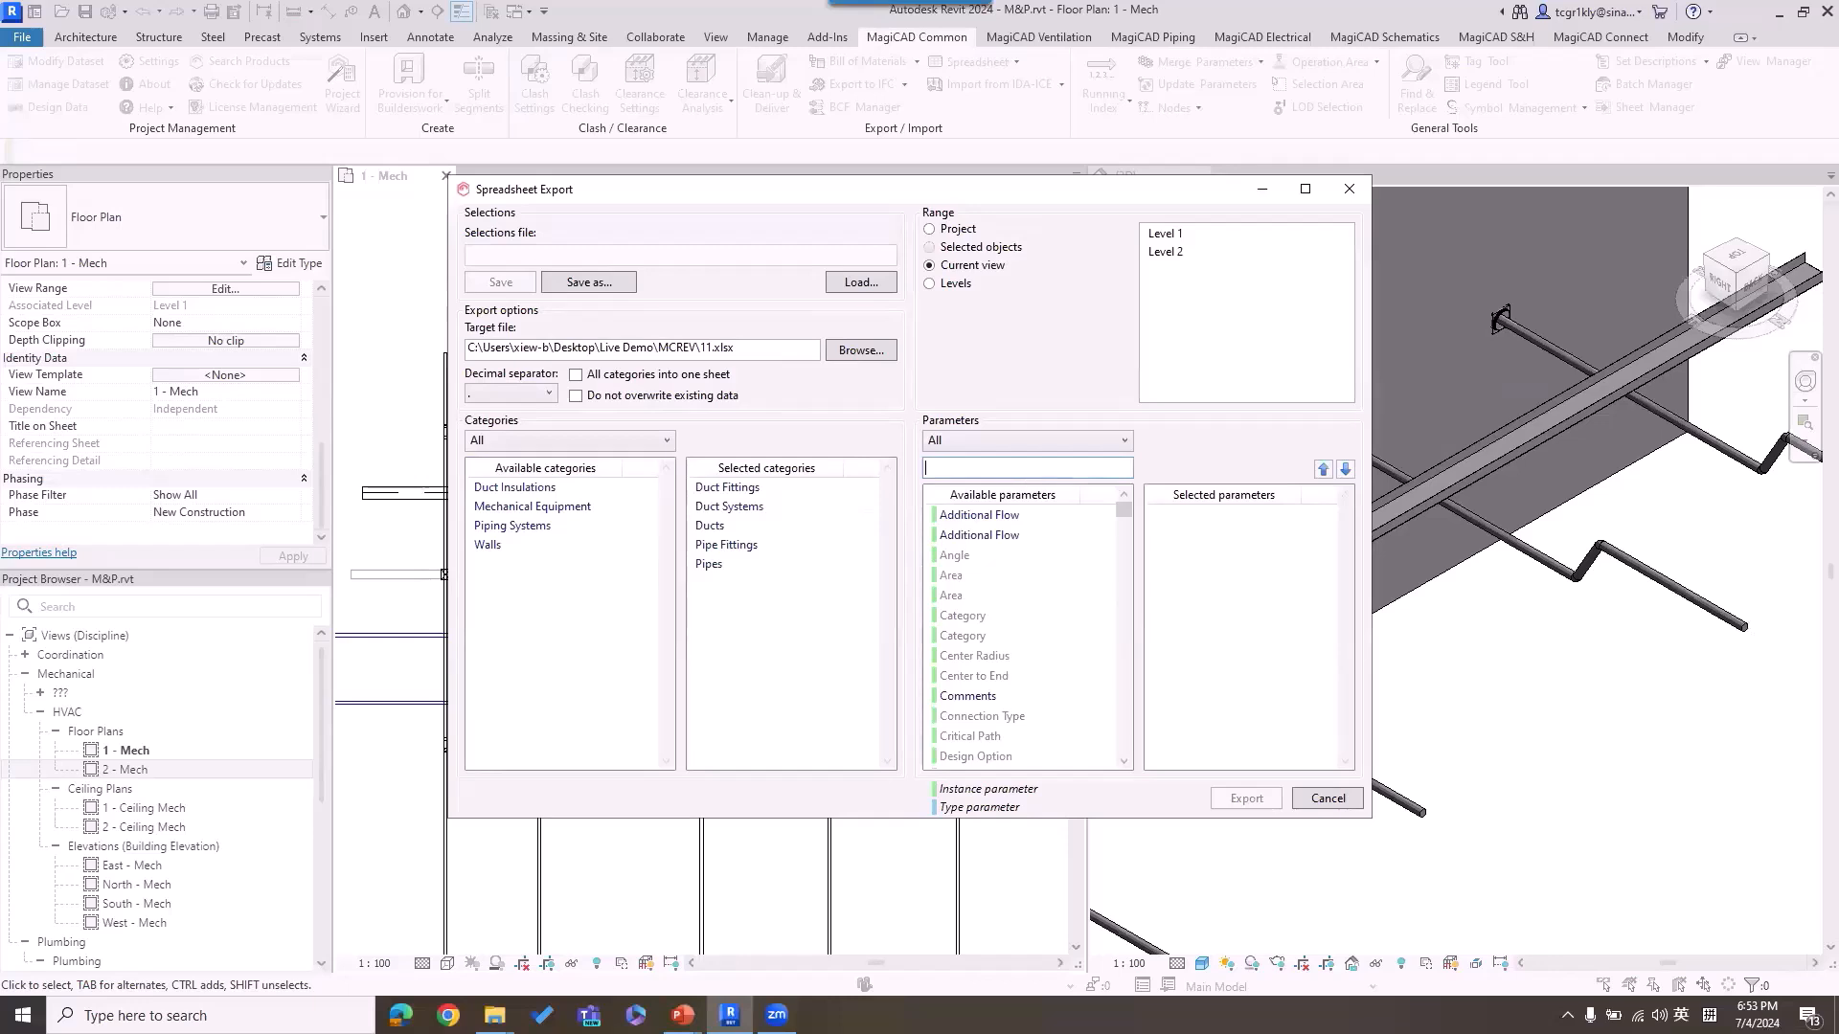
{"action": "type", "text": "com"}
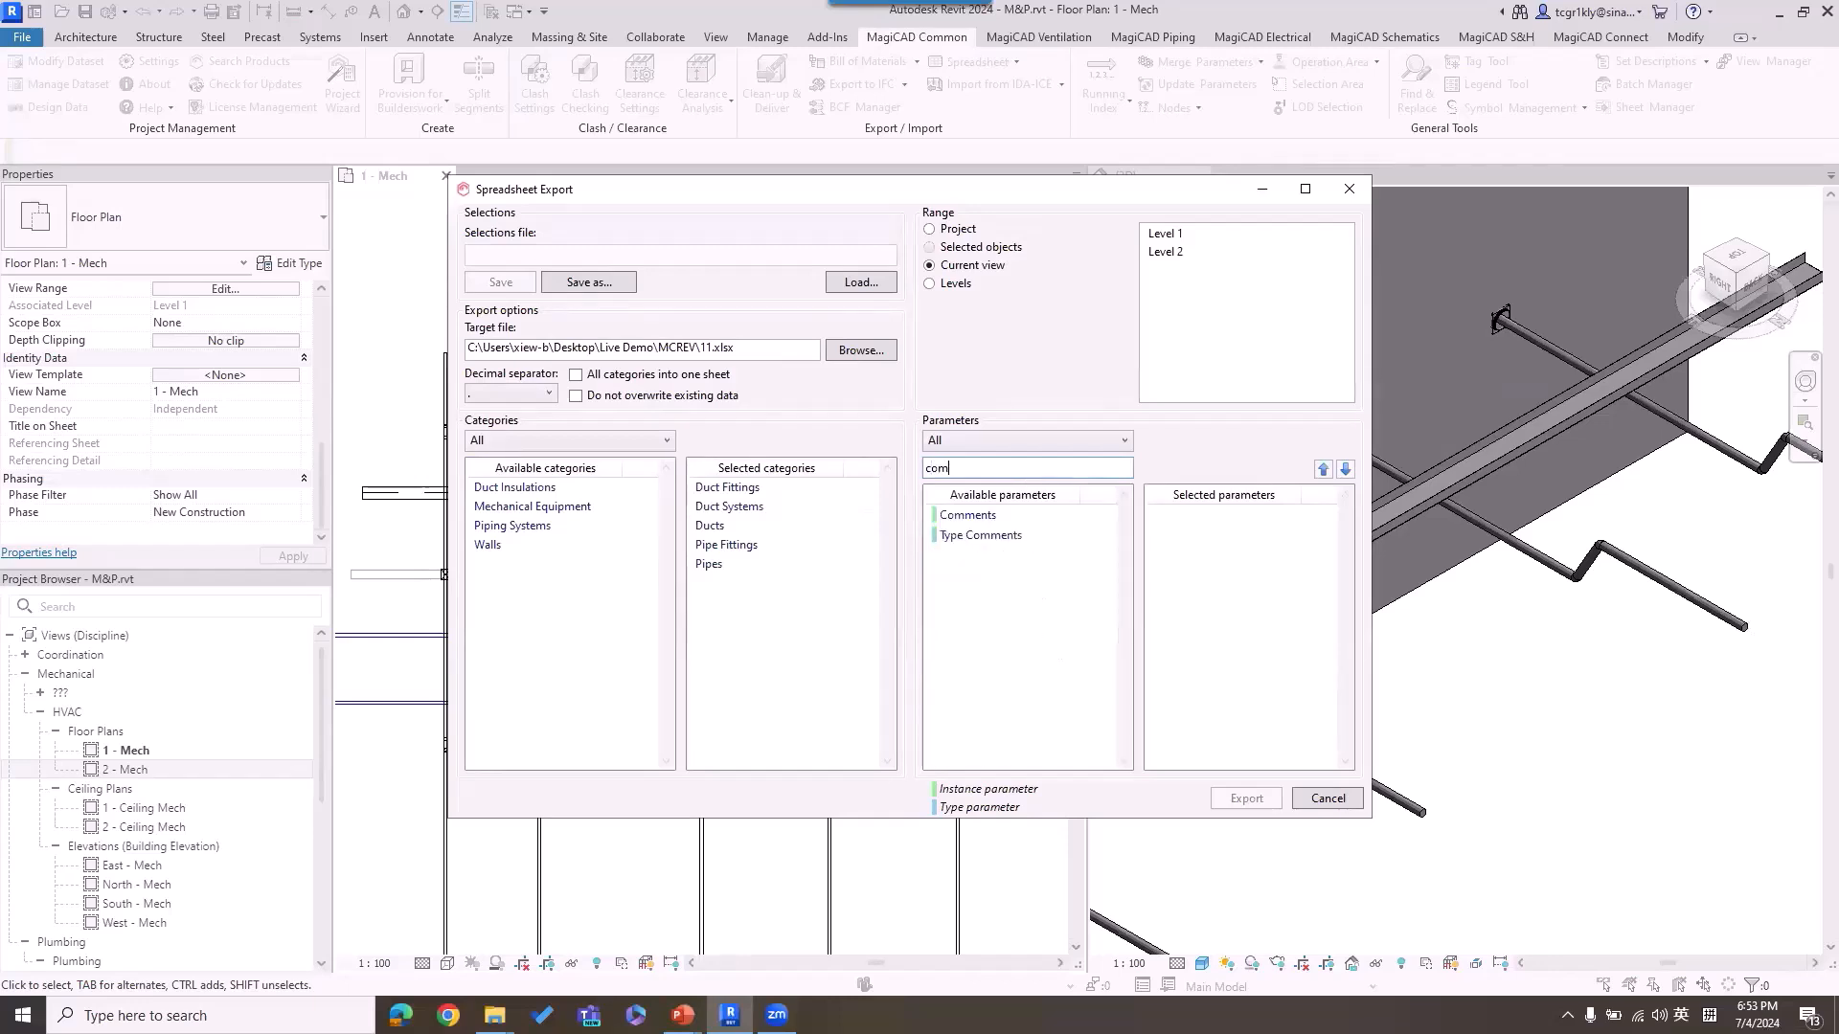
{"action": "type", "text": "m"}
{"action": "double_click", "coordinate": [968, 516]}
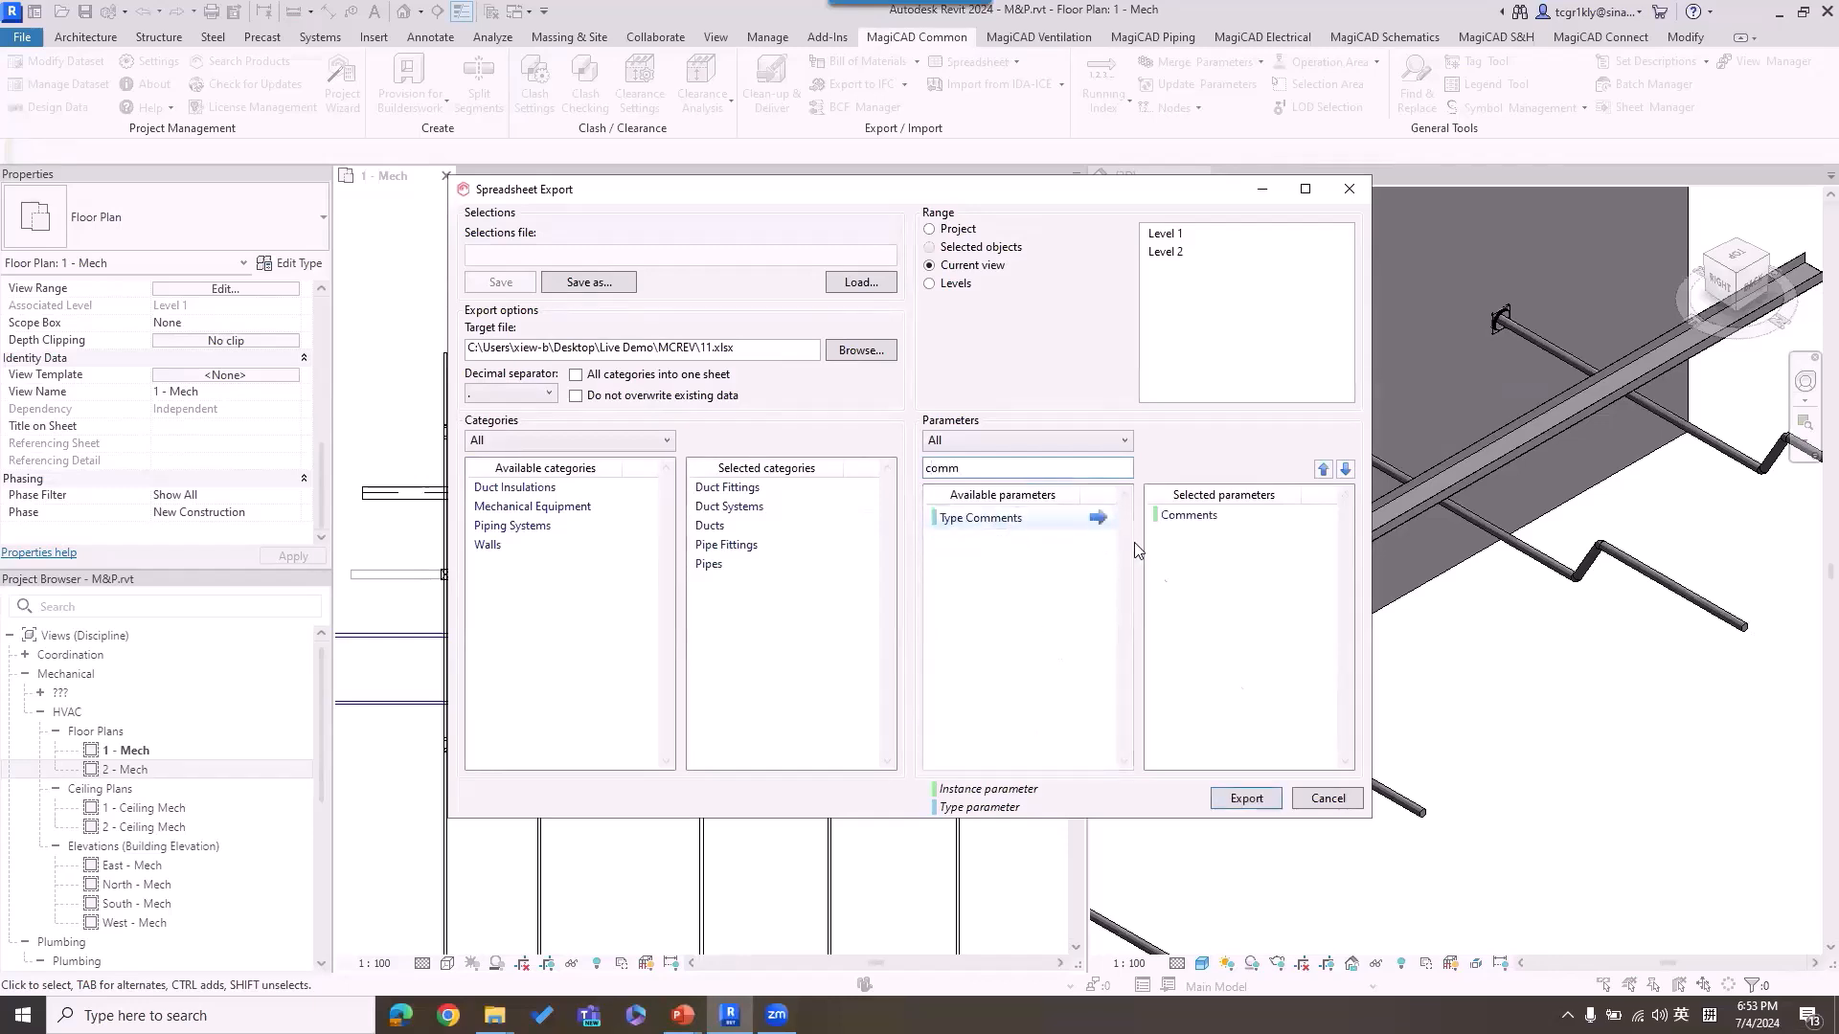
{"action": "left_click", "coordinate": [1244, 799]}
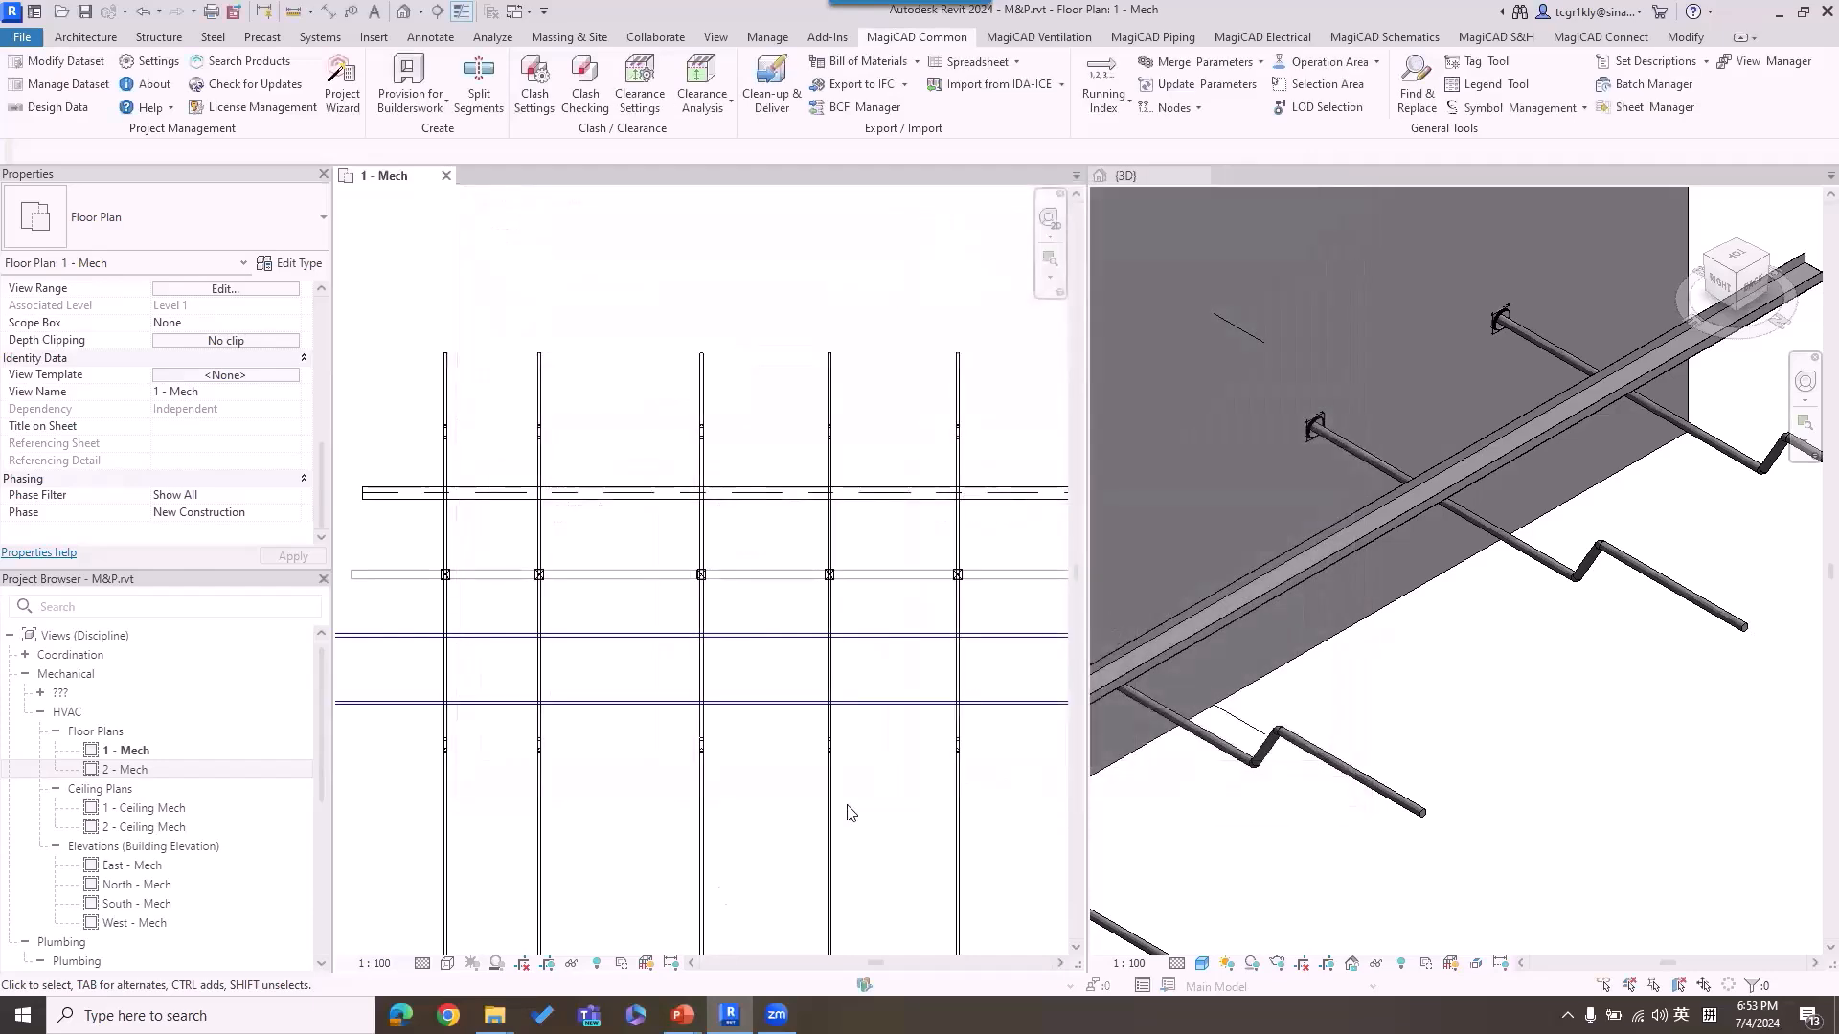
Step: Open the exported 11.xlsx from the MCREV folder in Excel
{"action": "mouse_move", "coordinate": [495, 1015]}
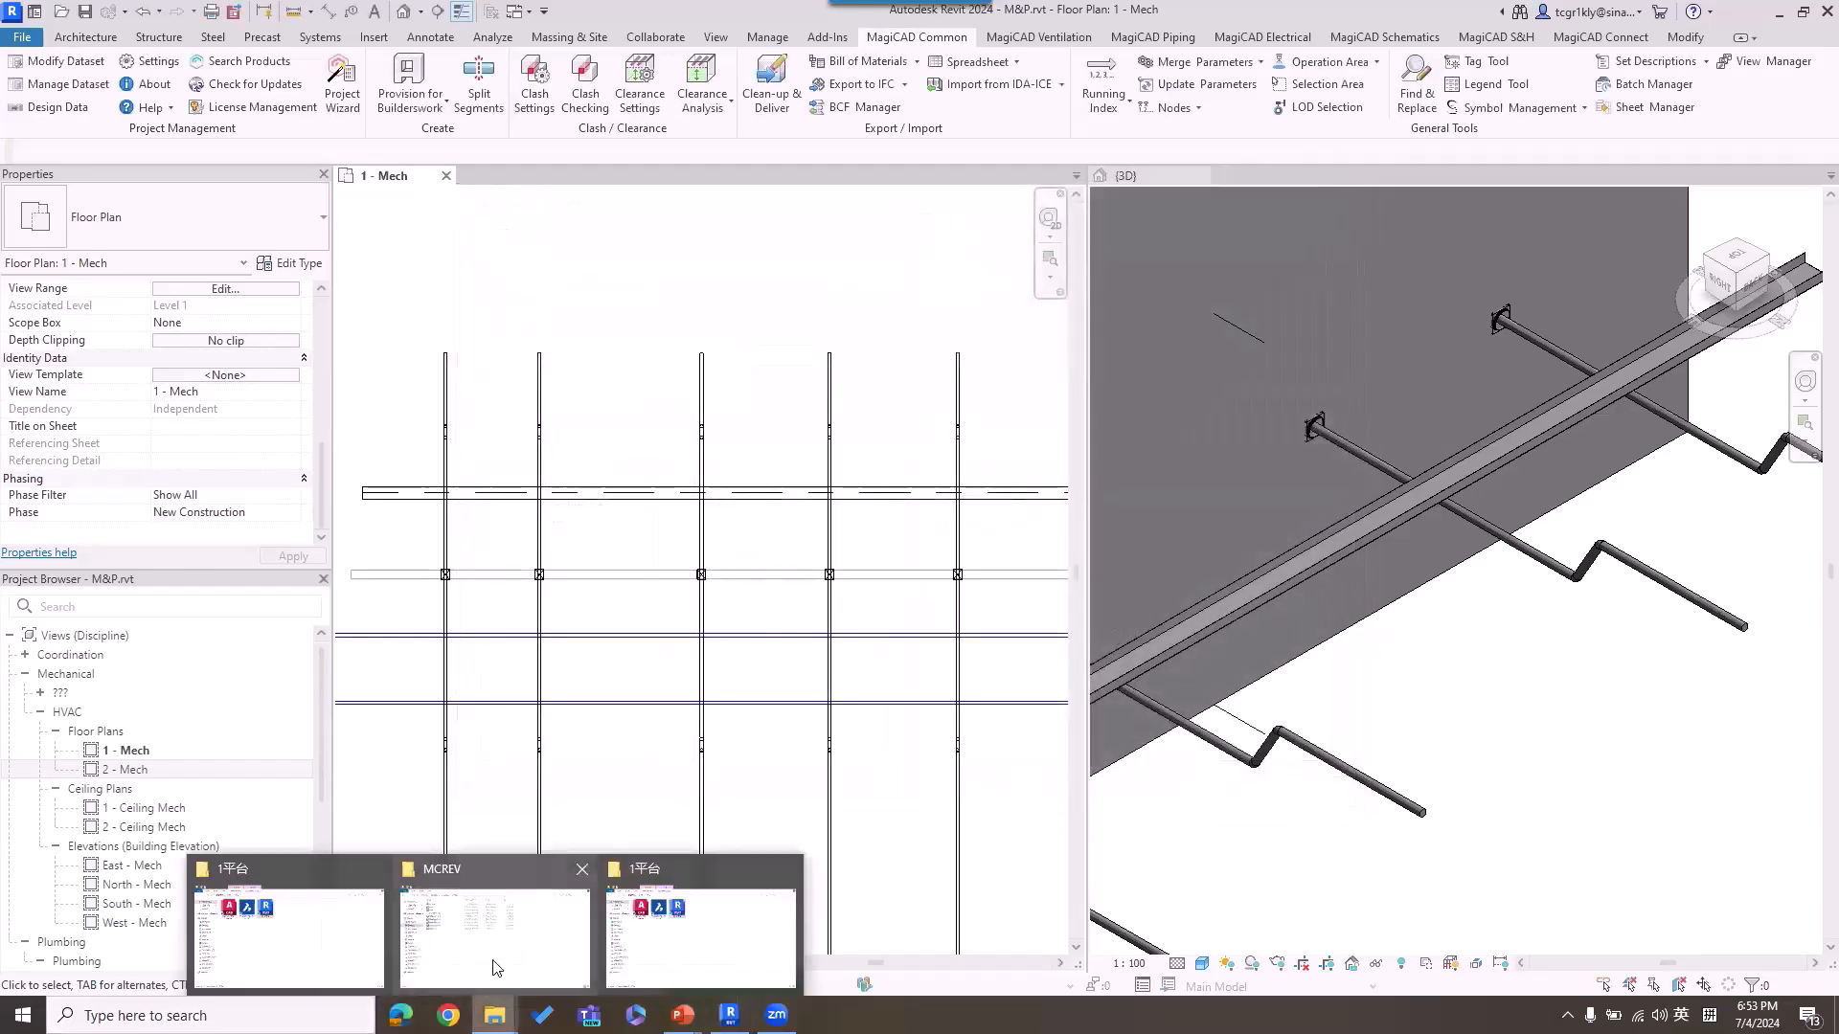
{"action": "left_click", "coordinate": [494, 934]}
{"action": "left_click", "coordinate": [682, 153]}
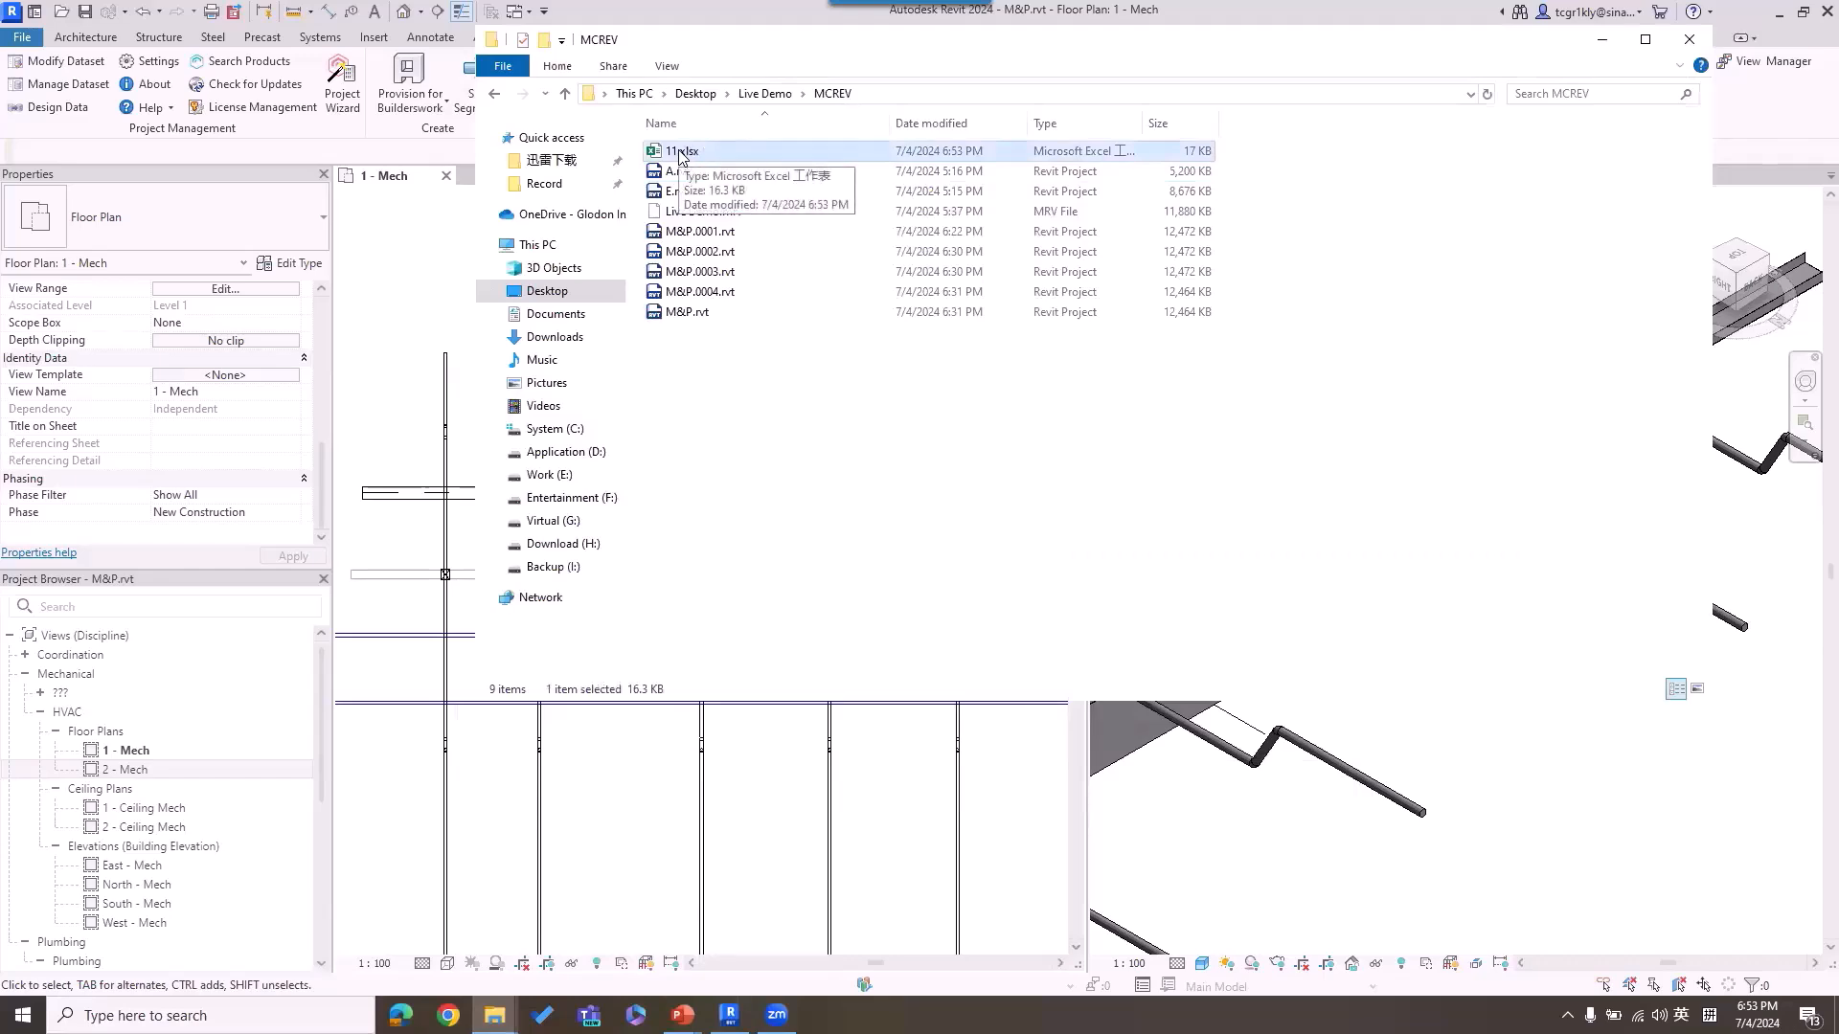
{"action": "double_click", "coordinate": [680, 153]}
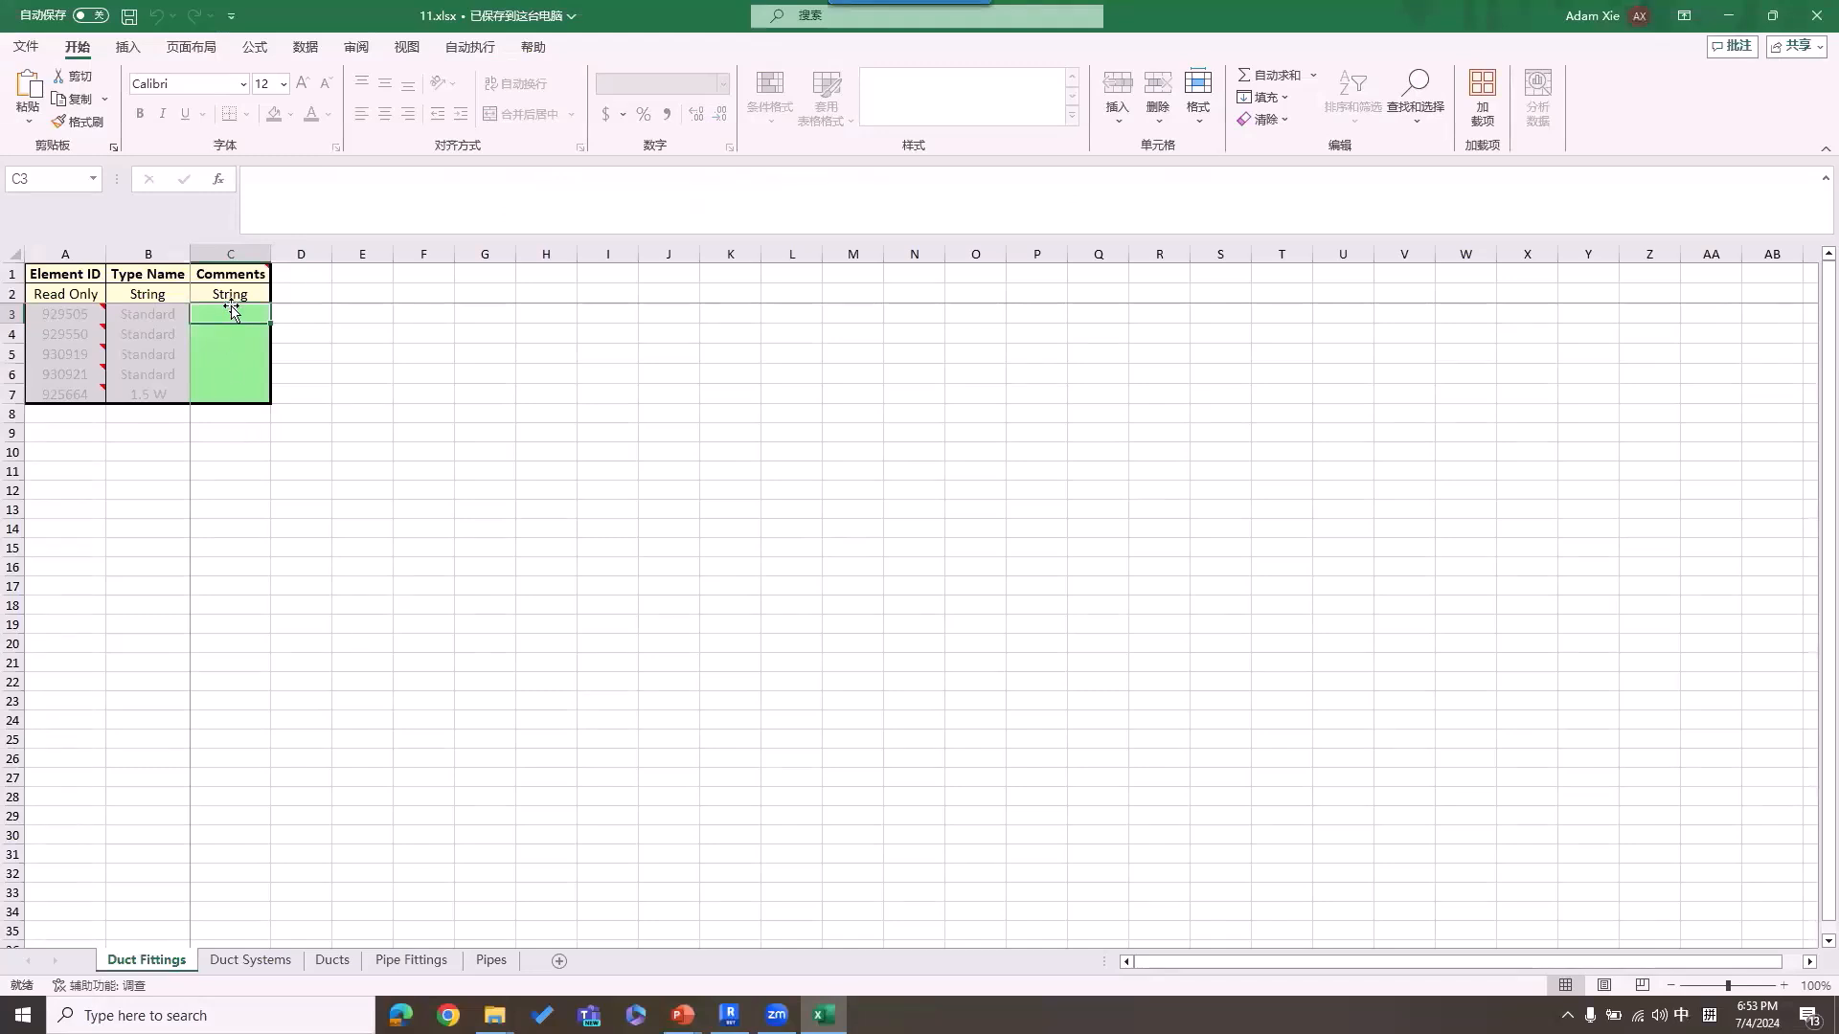
Step: Enter 101 in the first Comments cell of the Duct Fittings sheet and autofill it down through row 7
{"action": "type", "text": "101"}
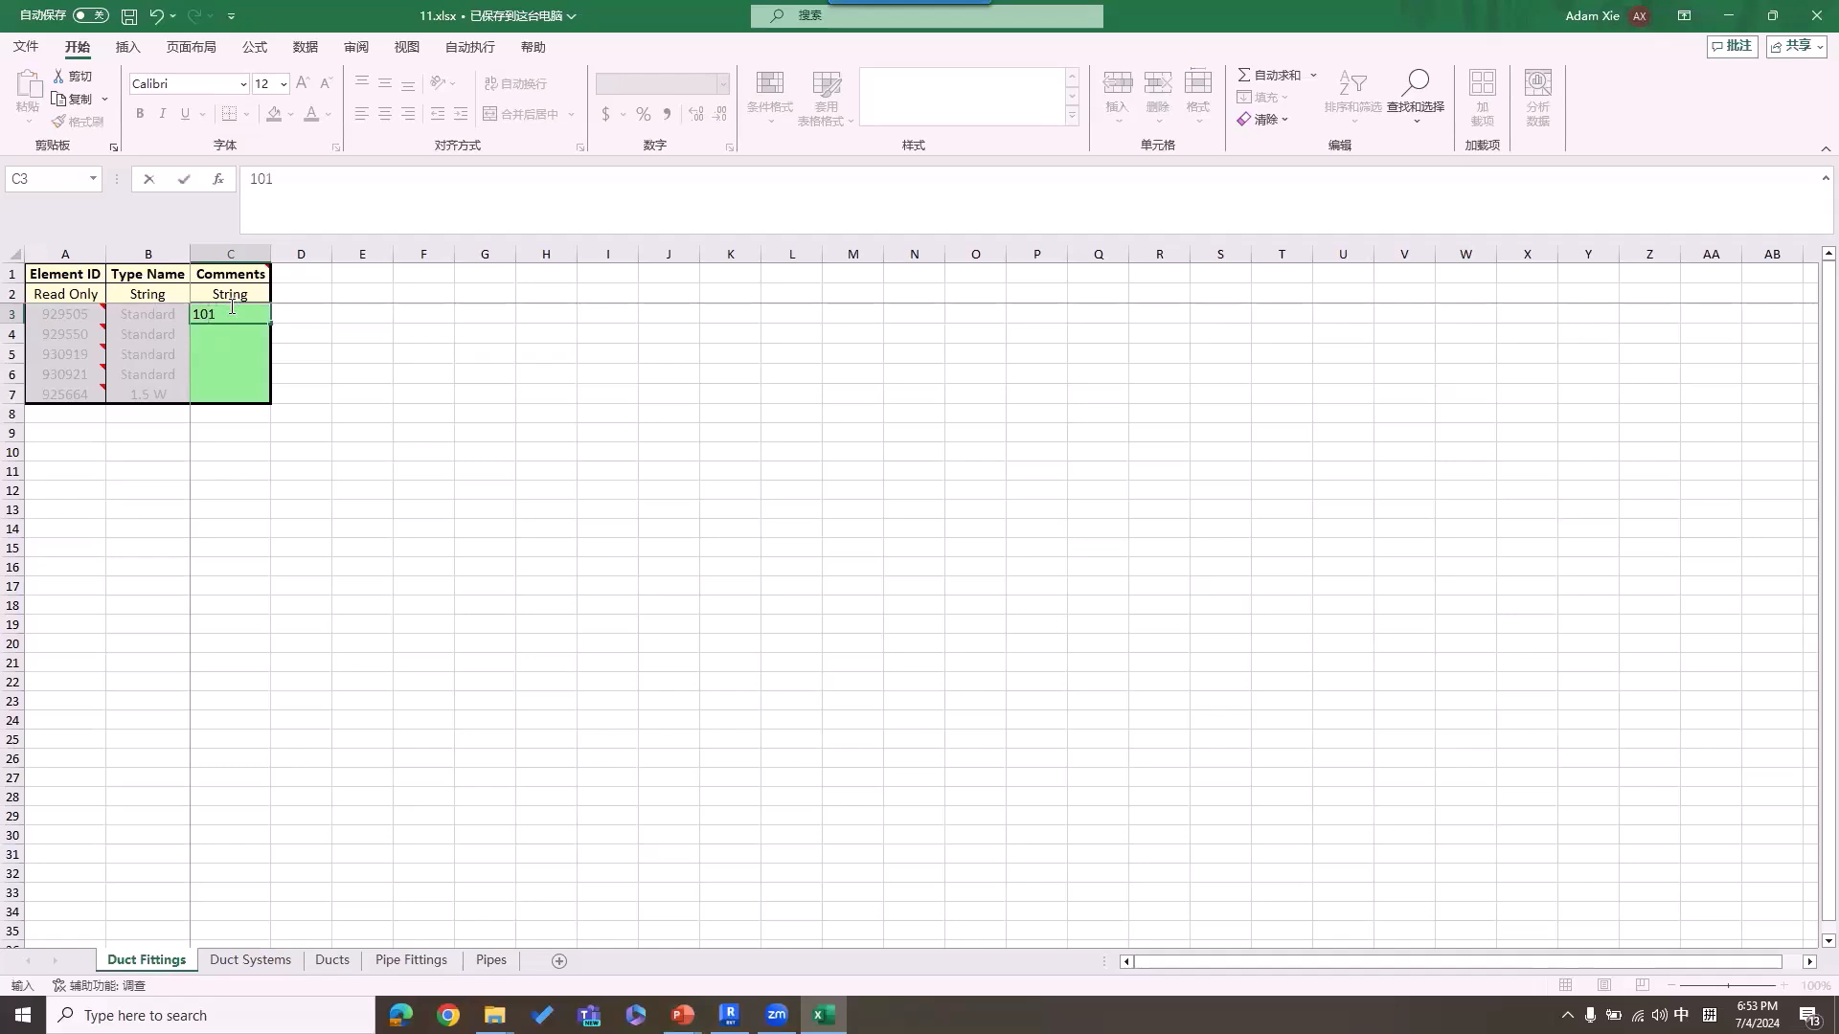
{"action": "key", "text": "Return"}
{"action": "left_click", "coordinate": [233, 315]}
{"action": "left_click_drag", "start_coordinate": [274, 329], "coordinate": [273, 406]}
{"action": "left_click", "coordinate": [287, 416]}
{"action": "left_click", "coordinate": [317, 464]}
Step: Enter 201 in the Comments cell C3 of the Duct Systems sheet
{"action": "left_click", "coordinate": [250, 960]}
{"action": "left_click", "coordinate": [238, 323]}
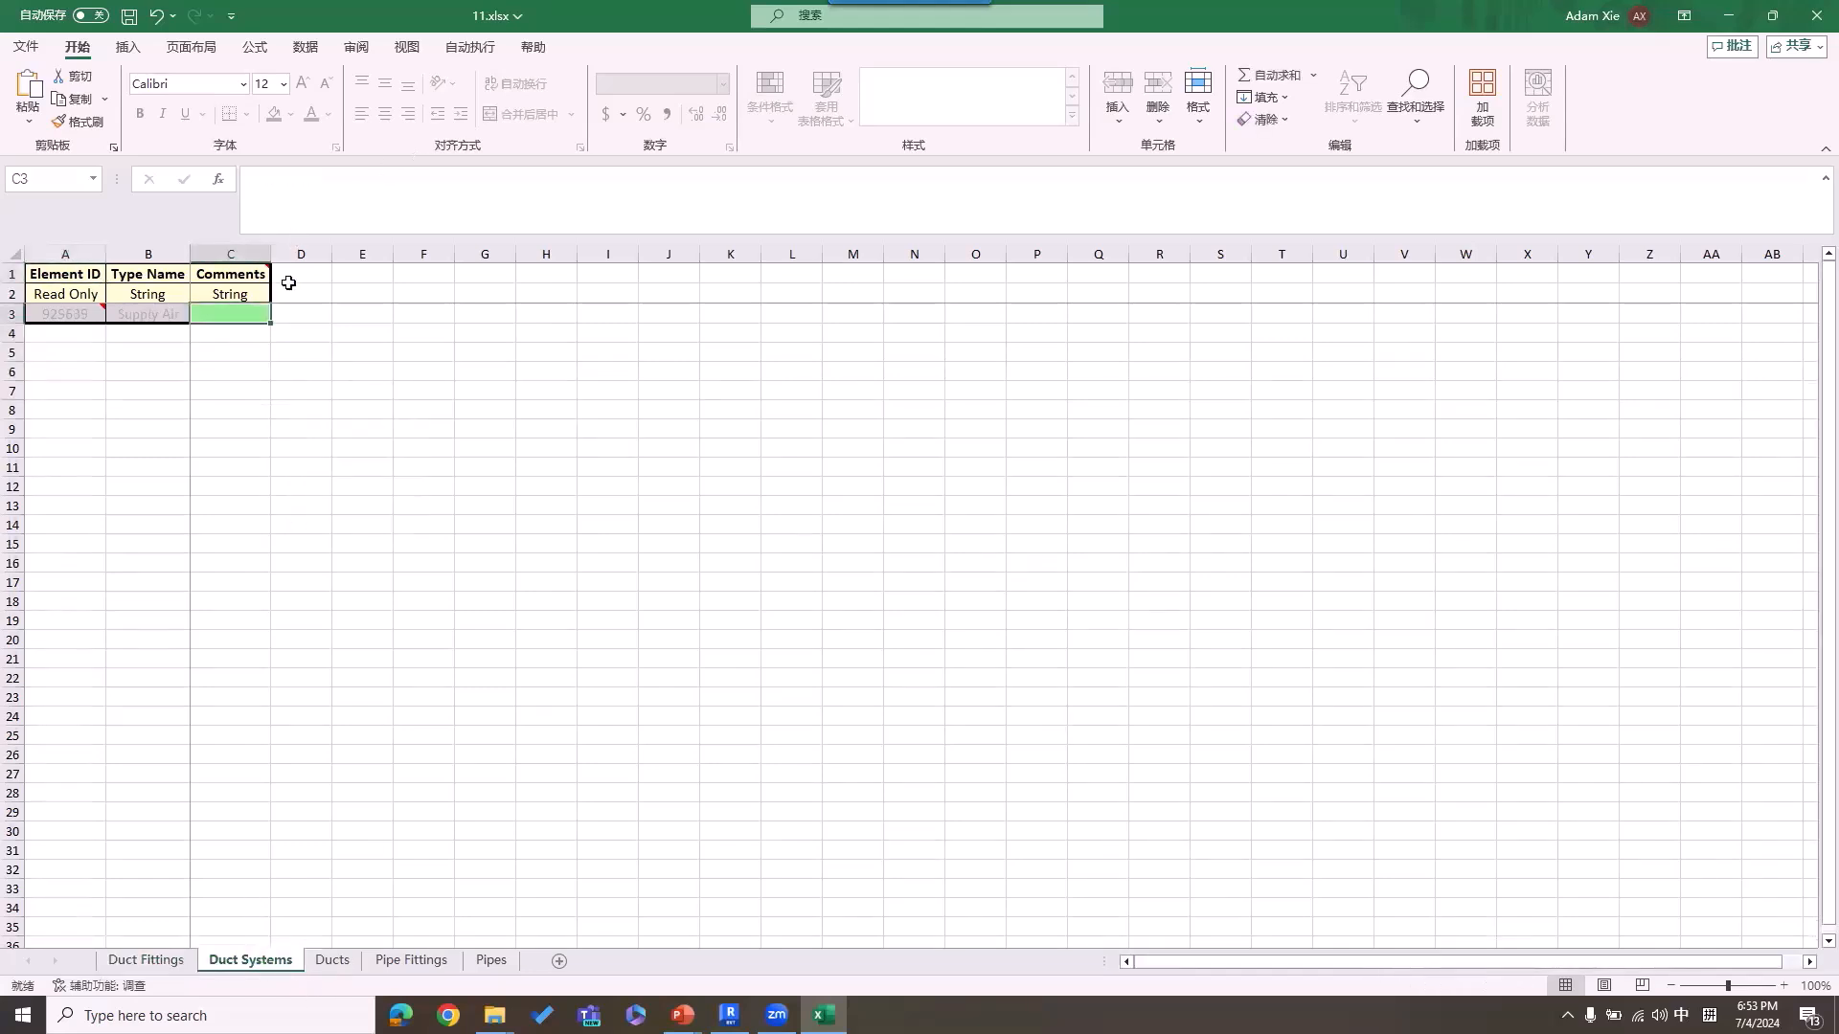
{"action": "type", "text": "201"}
{"action": "key", "text": "ctrl+Return"}
Step: Enter 301 in the first Comments cell of the Ducts sheet and autofill it down through row 10
{"action": "left_click", "coordinate": [332, 959]}
{"action": "left_click", "coordinate": [305, 316]}
{"action": "type", "text": "301"}
{"action": "key", "text": "Return"}
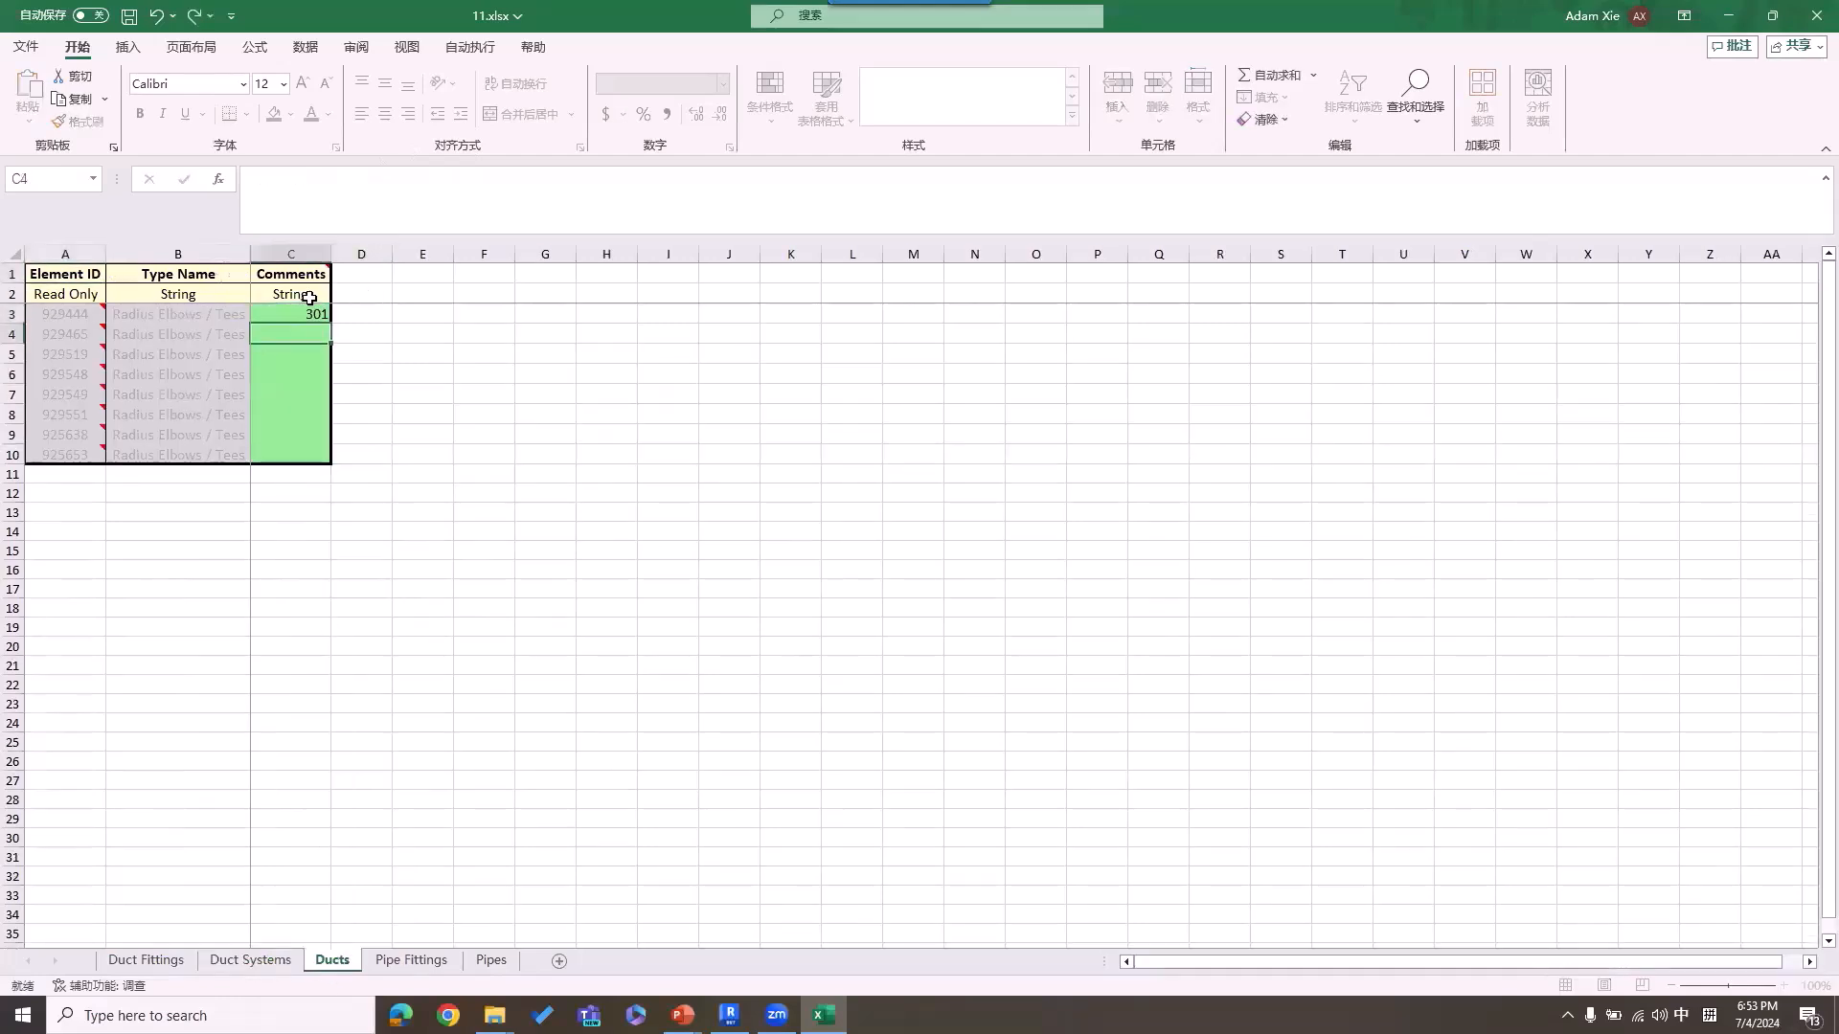
{"action": "left_click", "coordinate": [321, 314]}
{"action": "left_click_drag", "start_coordinate": [330, 323], "coordinate": [337, 458]}
{"action": "left_click", "coordinate": [342, 474]}
{"action": "left_click", "coordinate": [392, 521]}
Step: Enter 401 in the first Comments cell of the Pipe Fittings sheet and autofill it down through row 26
{"action": "key", "text": "ctrl+Page_Down"}
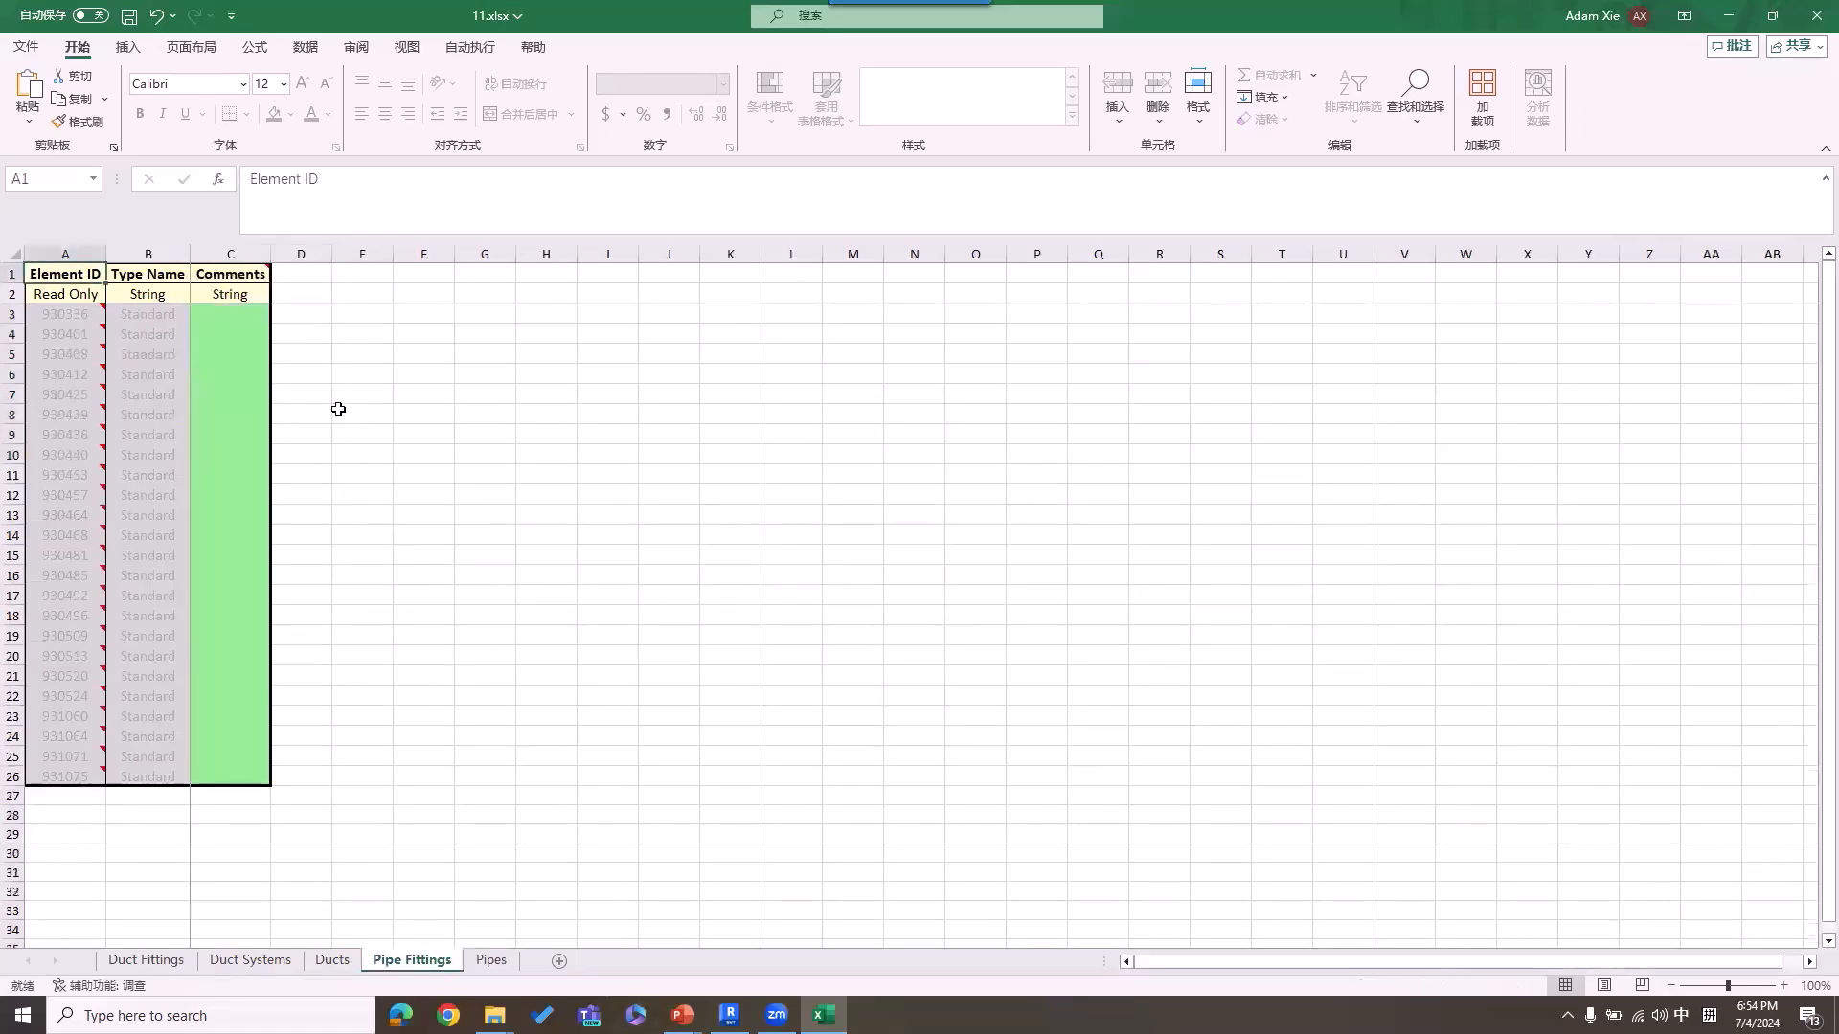
{"action": "type", "text": "401"}
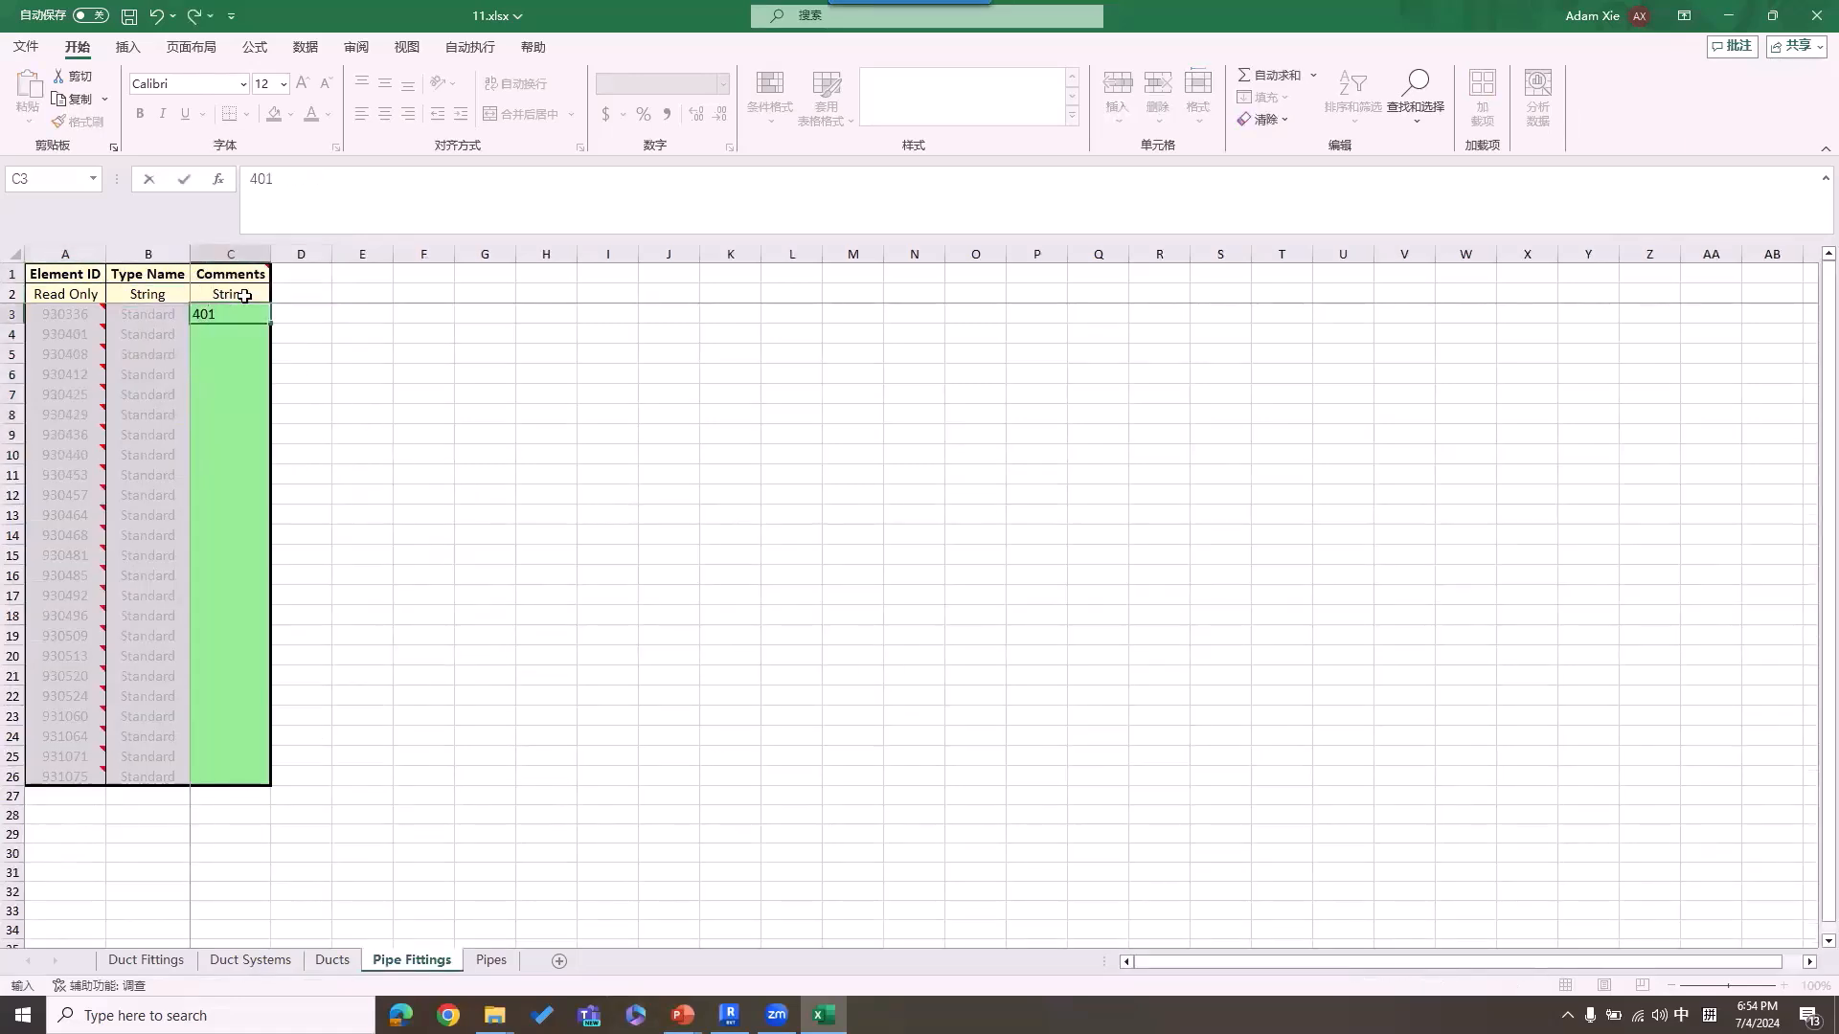
{"action": "key", "text": "Return"}
{"action": "left_click", "coordinate": [256, 314]}
{"action": "left_click_drag", "start_coordinate": [270, 324], "coordinate": [274, 789]}
{"action": "left_click", "coordinate": [285, 797]}
{"action": "left_click", "coordinate": [337, 845]}
Step: Enter 501 in the first Comments cell of the Pipes sheet and copy it down through row 36
{"action": "left_click", "coordinate": [492, 960]}
{"action": "left_click", "coordinate": [230, 311]}
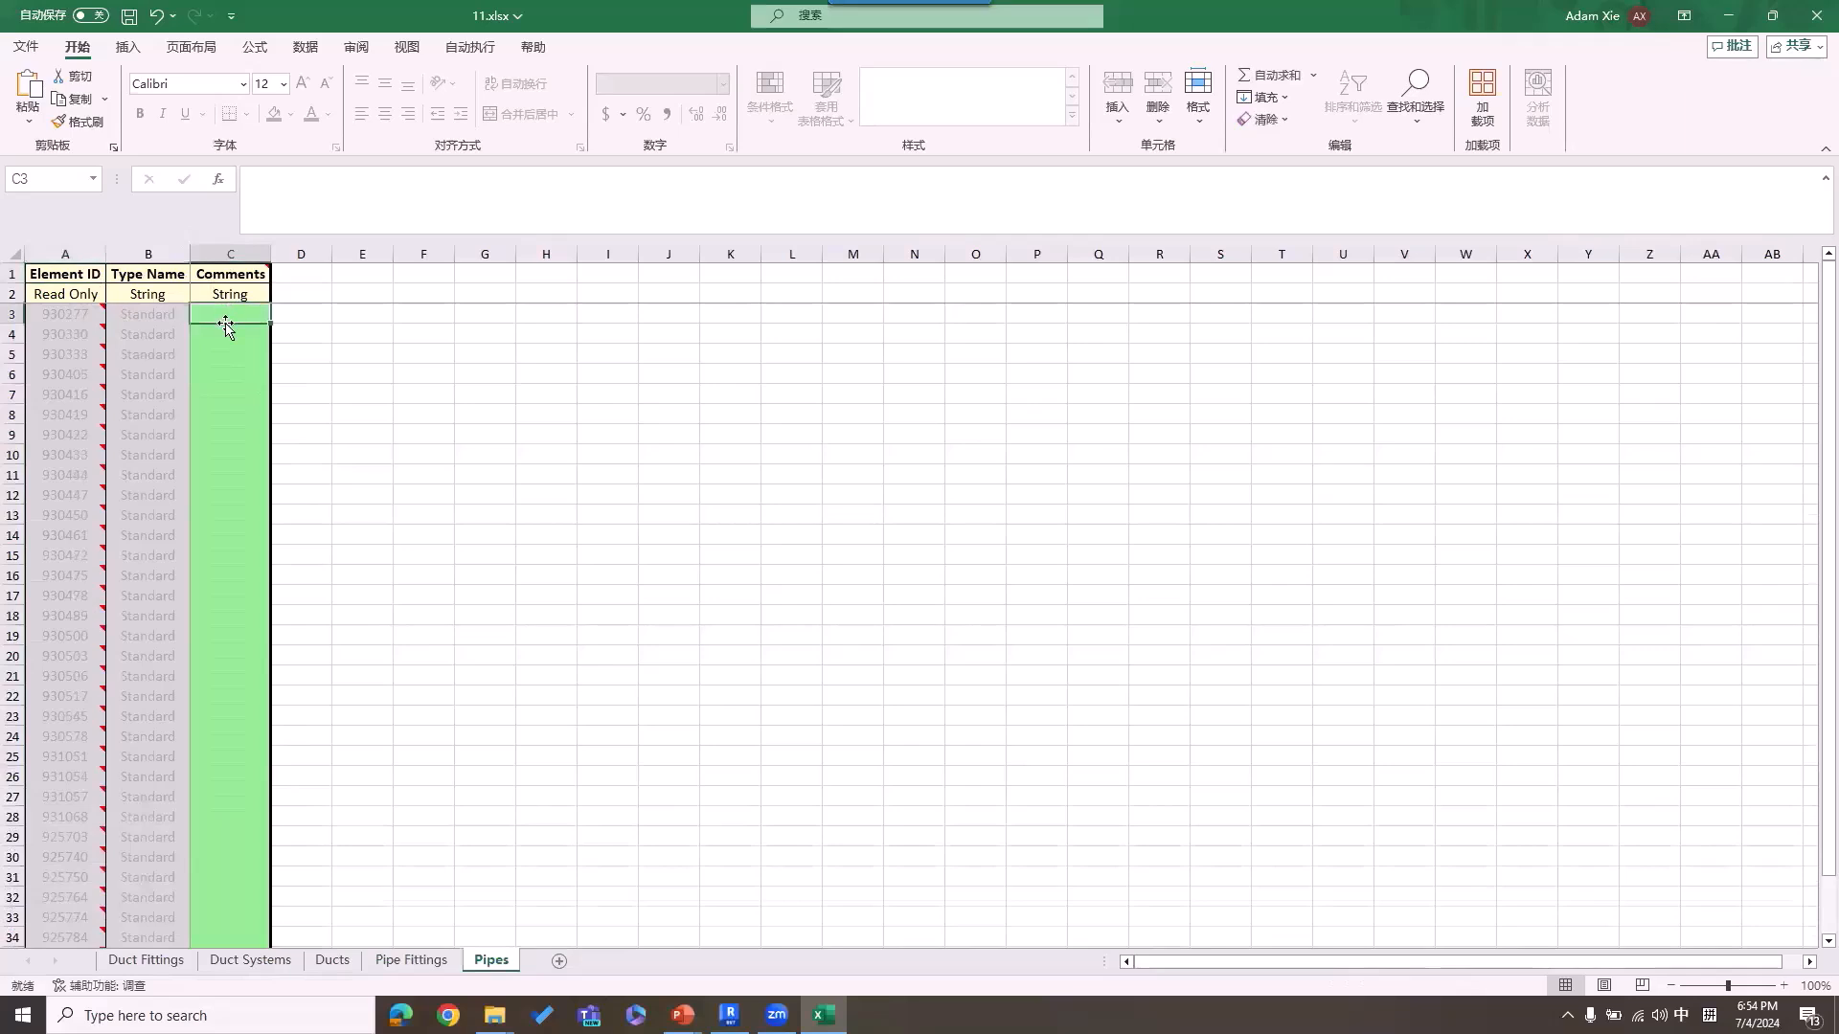
{"action": "type", "text": "501"}
{"action": "key", "text": "Return"}
{"action": "left_click", "coordinate": [233, 316]}
{"action": "scroll", "coordinate": [1169, 483], "scroll_direction": "down", "scroll_amount": 7}
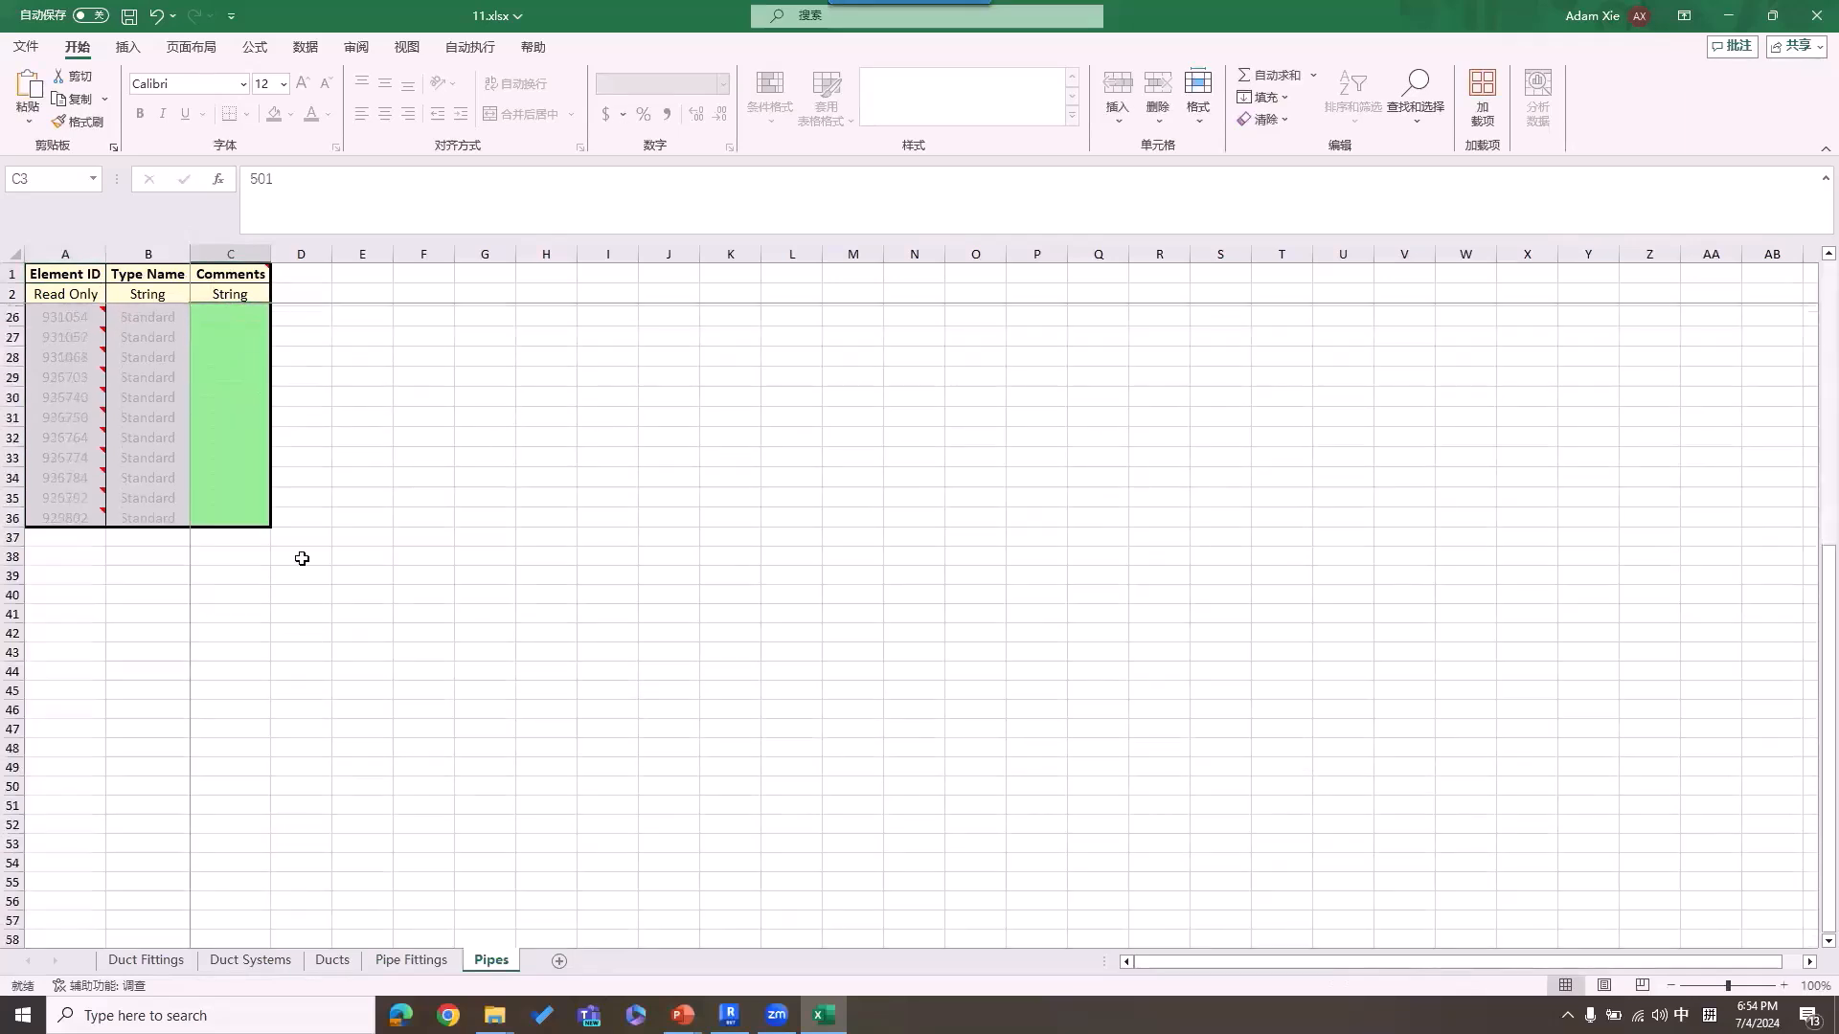
{"action": "left_click", "coordinate": [247, 520], "text": "shift"}
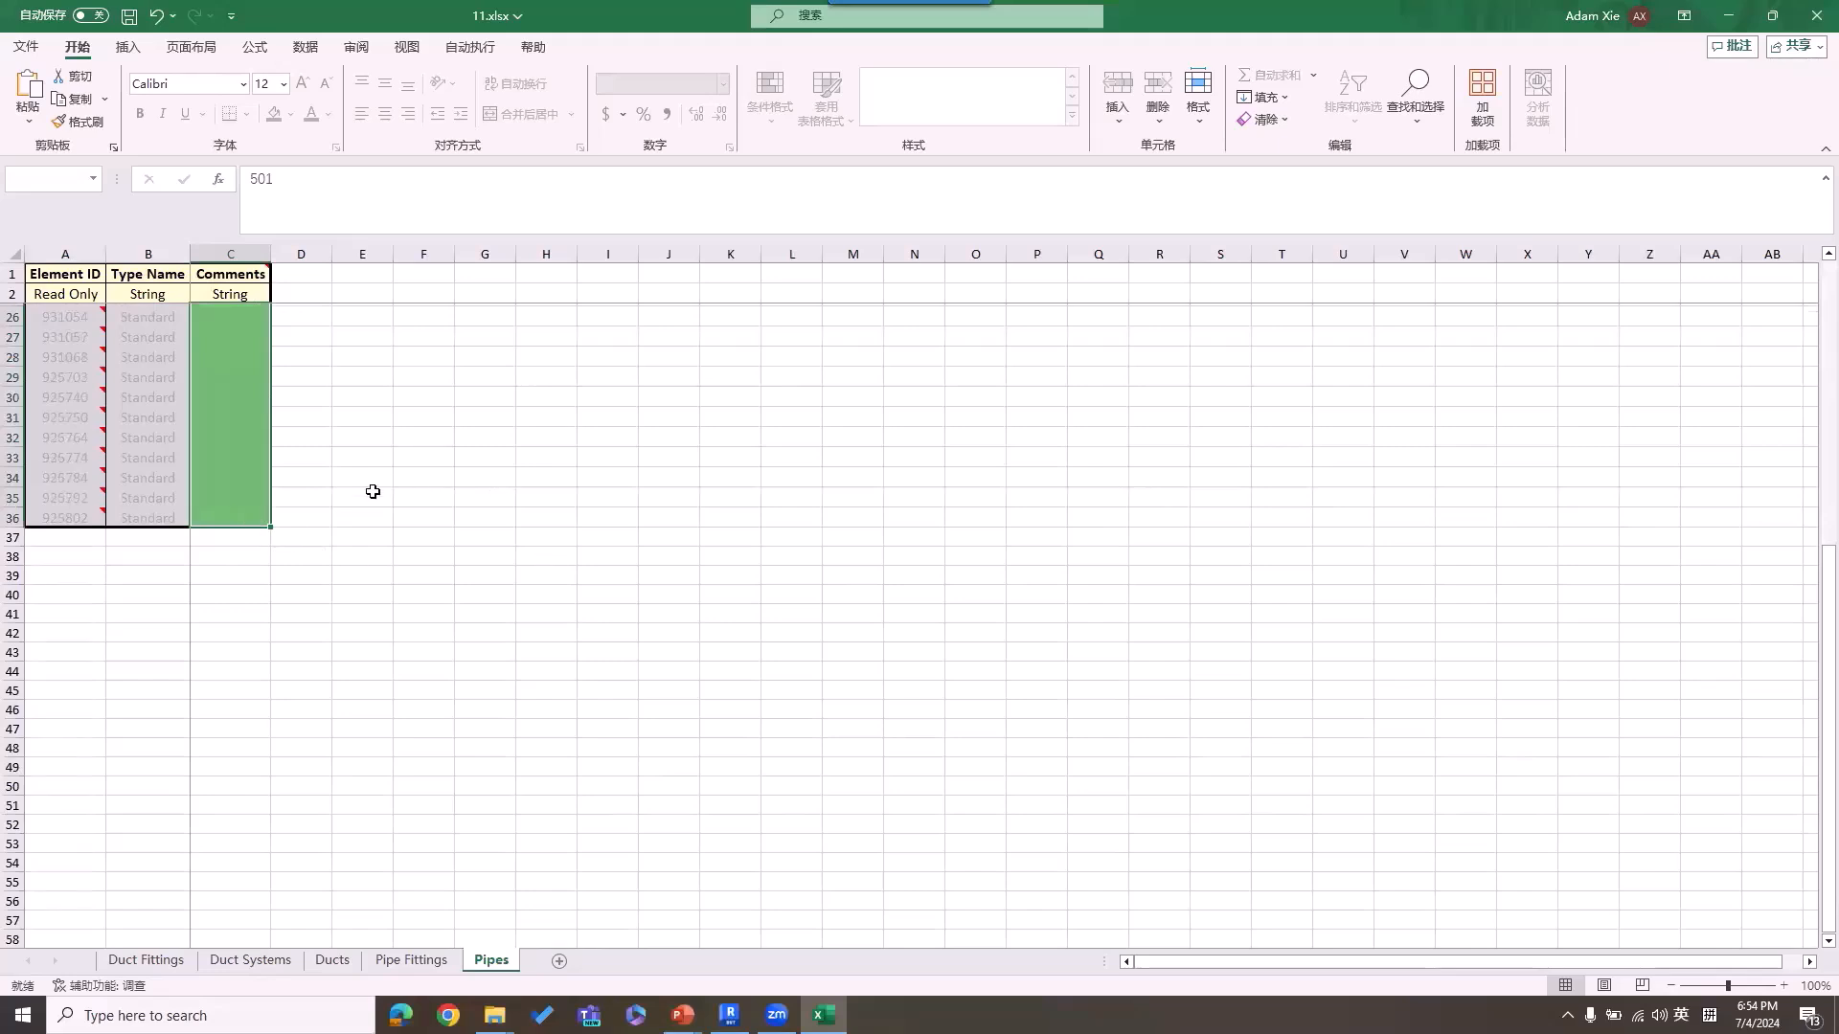
{"action": "key", "text": "ctrl+d"}
{"action": "scroll", "coordinate": [273, 467], "scroll_direction": "up", "scroll_amount": 3}
{"action": "scroll", "coordinate": [322, 474], "scroll_direction": "up", "scroll_amount": 5}
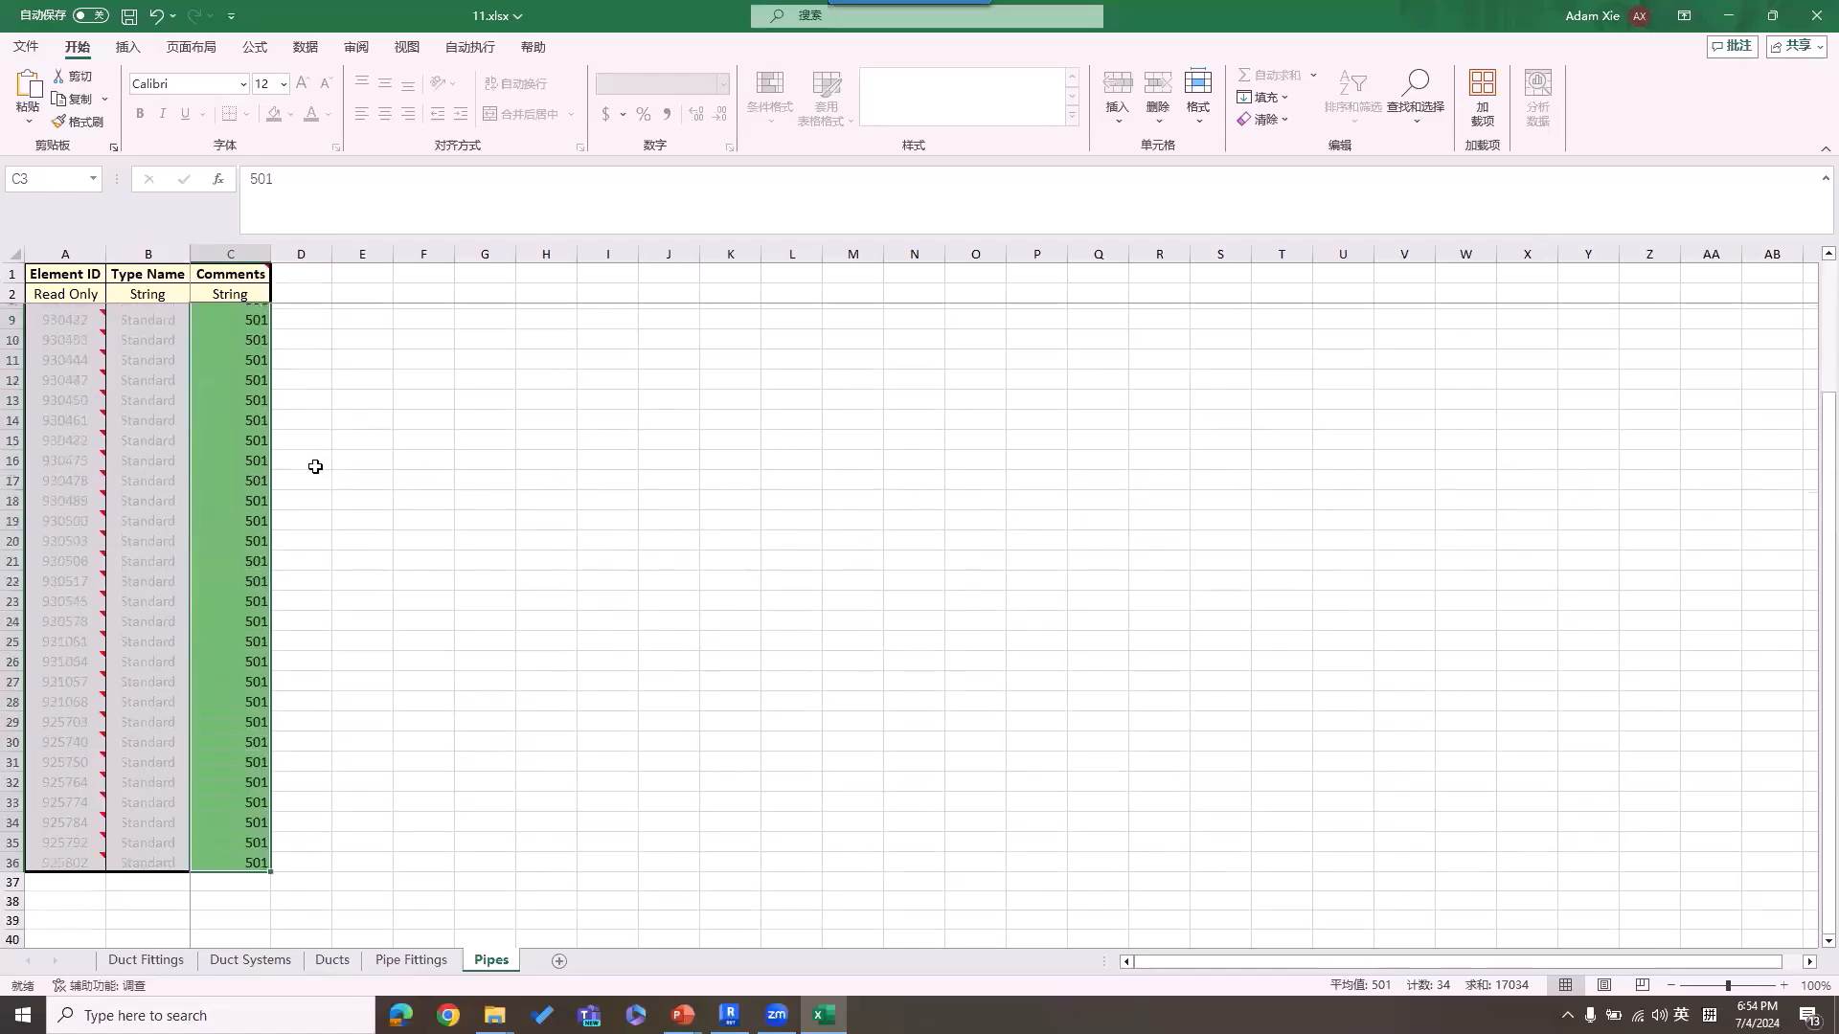
Step: Save the 11.xlsx workbook and close it
{"action": "left_click", "coordinate": [254, 317]}
{"action": "left_click", "coordinate": [128, 15]}
{"action": "left_click", "coordinate": [1816, 15]}
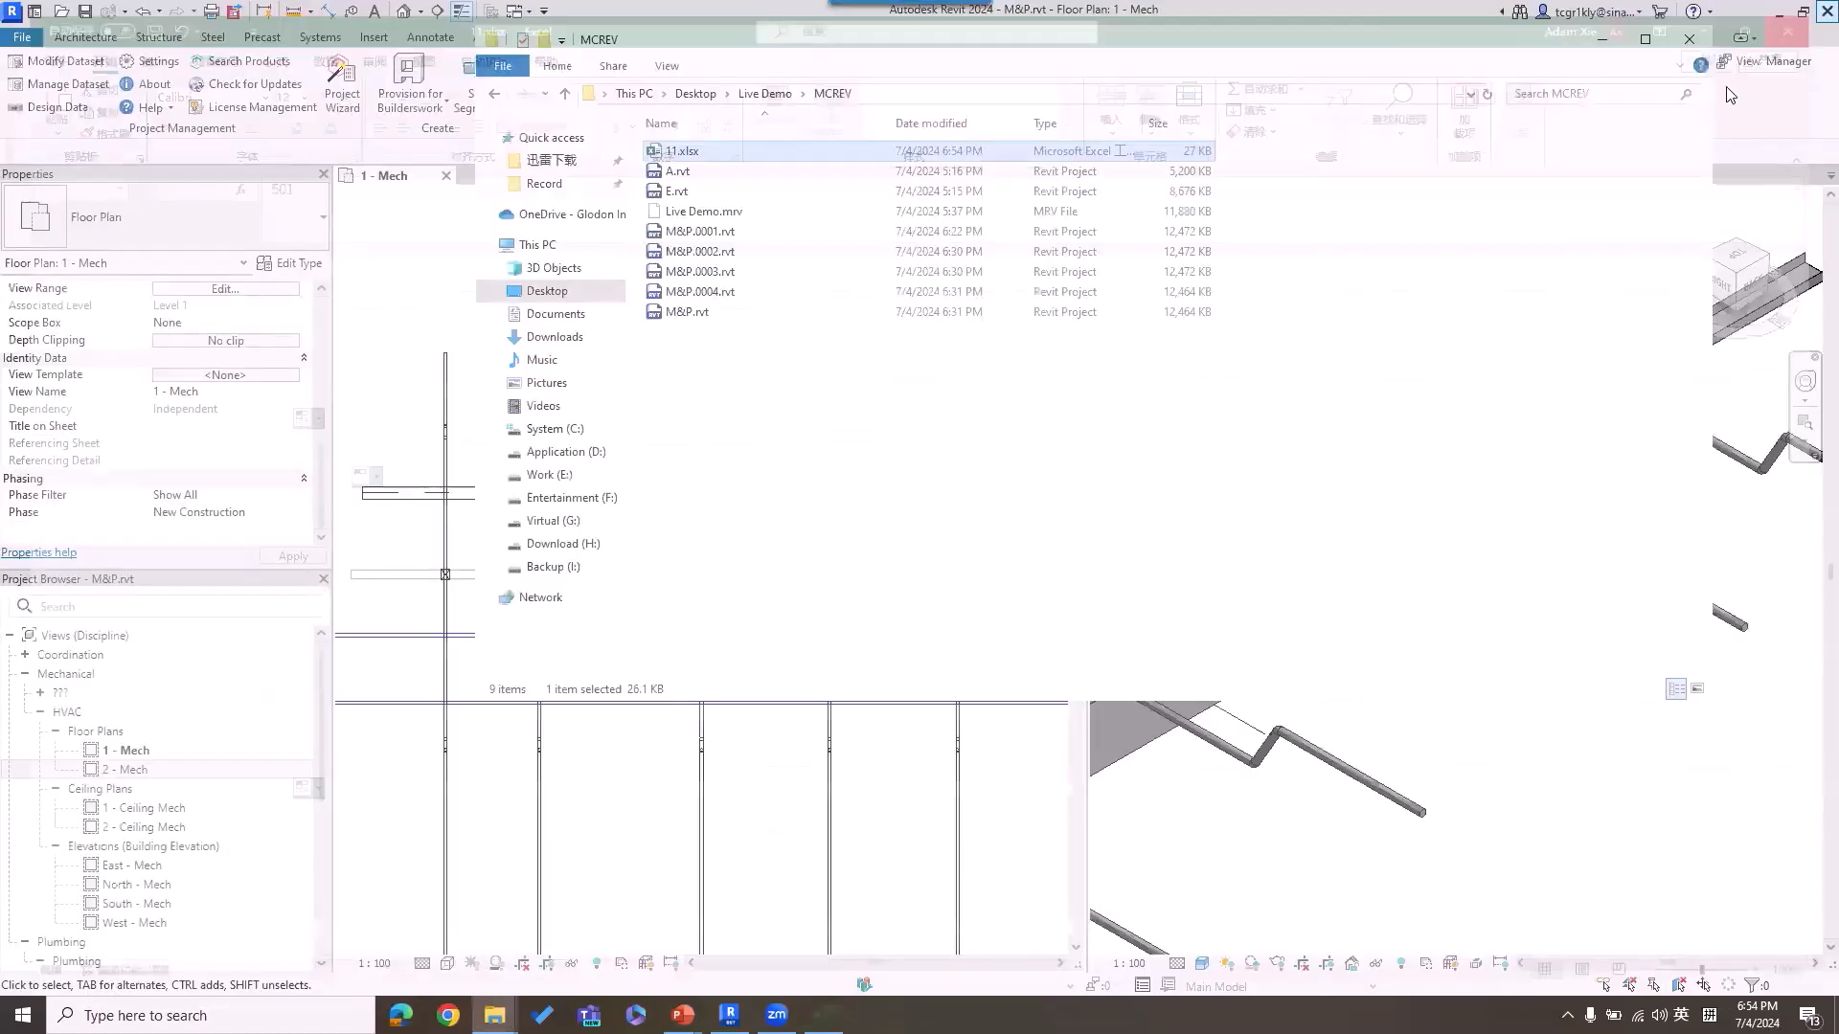
Step: Import the 11.xlsx spreadsheet into the Revit model with MagiCAD, review the import report and accept the changes
{"action": "left_click", "coordinate": [960, 36]}
{"action": "left_click", "coordinate": [1016, 61]}
{"action": "left_click", "coordinate": [998, 132]}
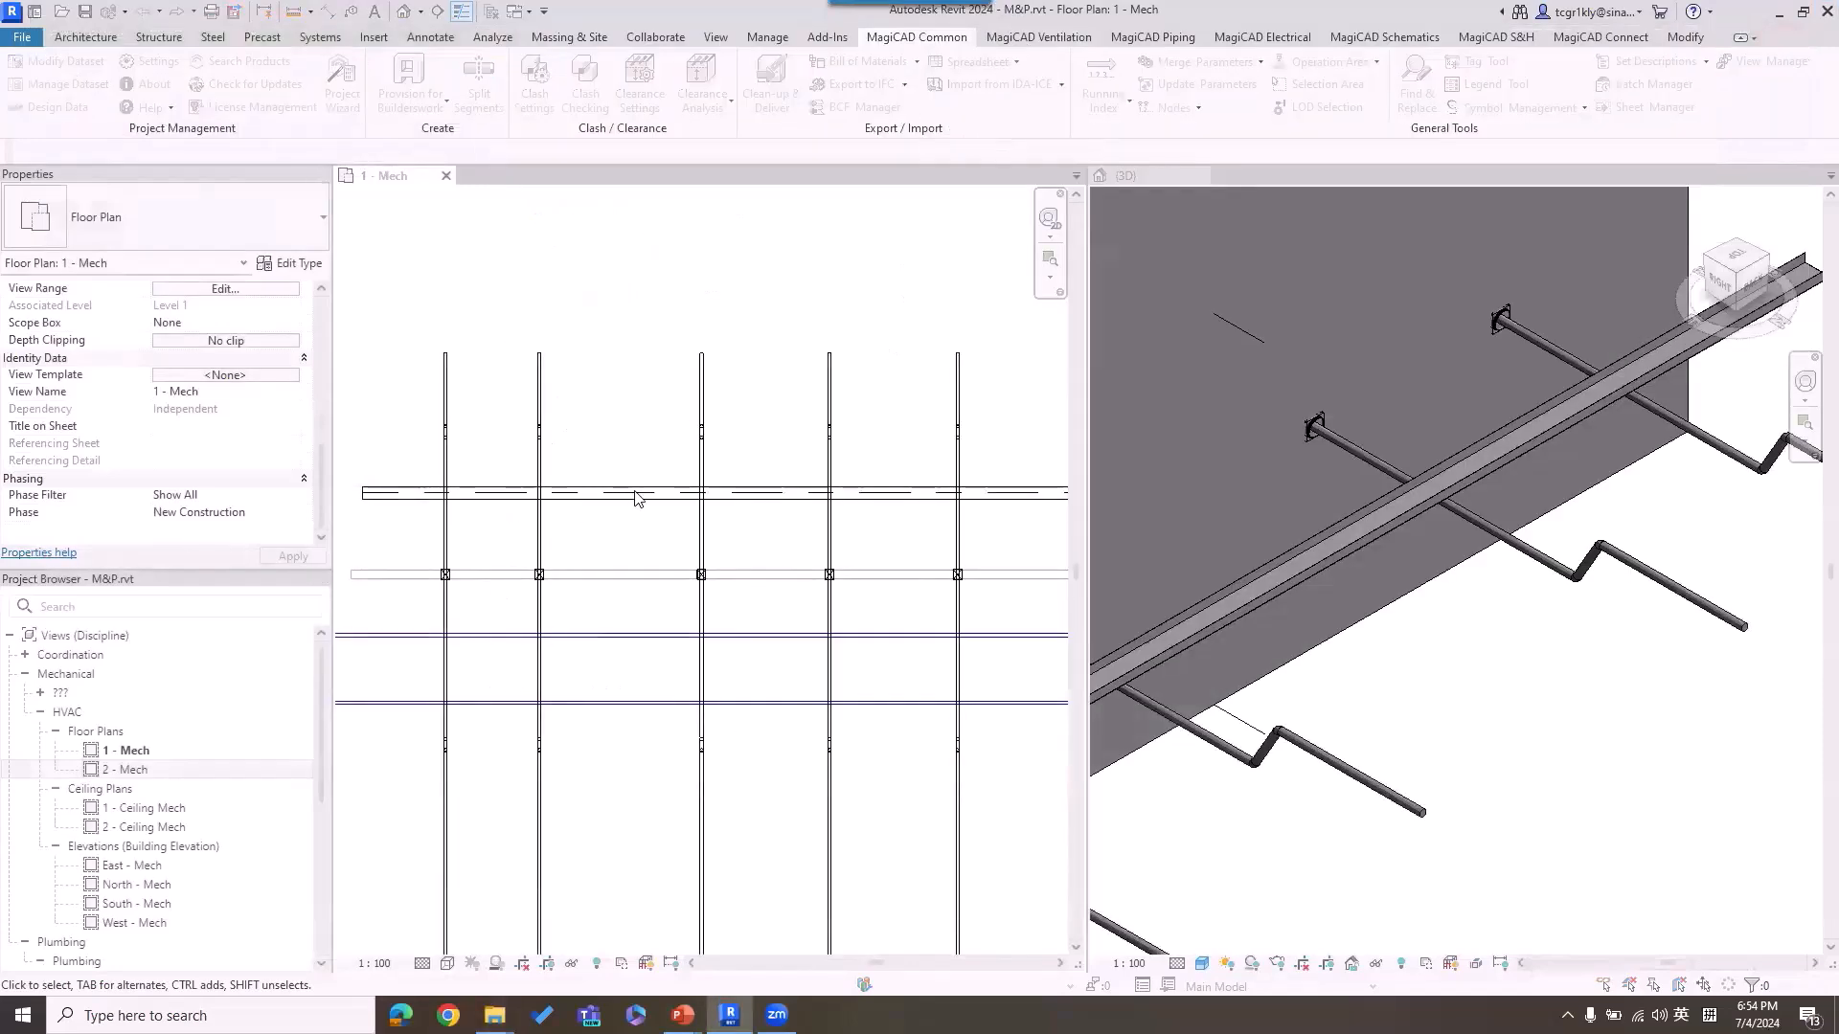
{"action": "left_click", "coordinate": [219, 135]}
{"action": "double_click", "coordinate": [219, 135]}
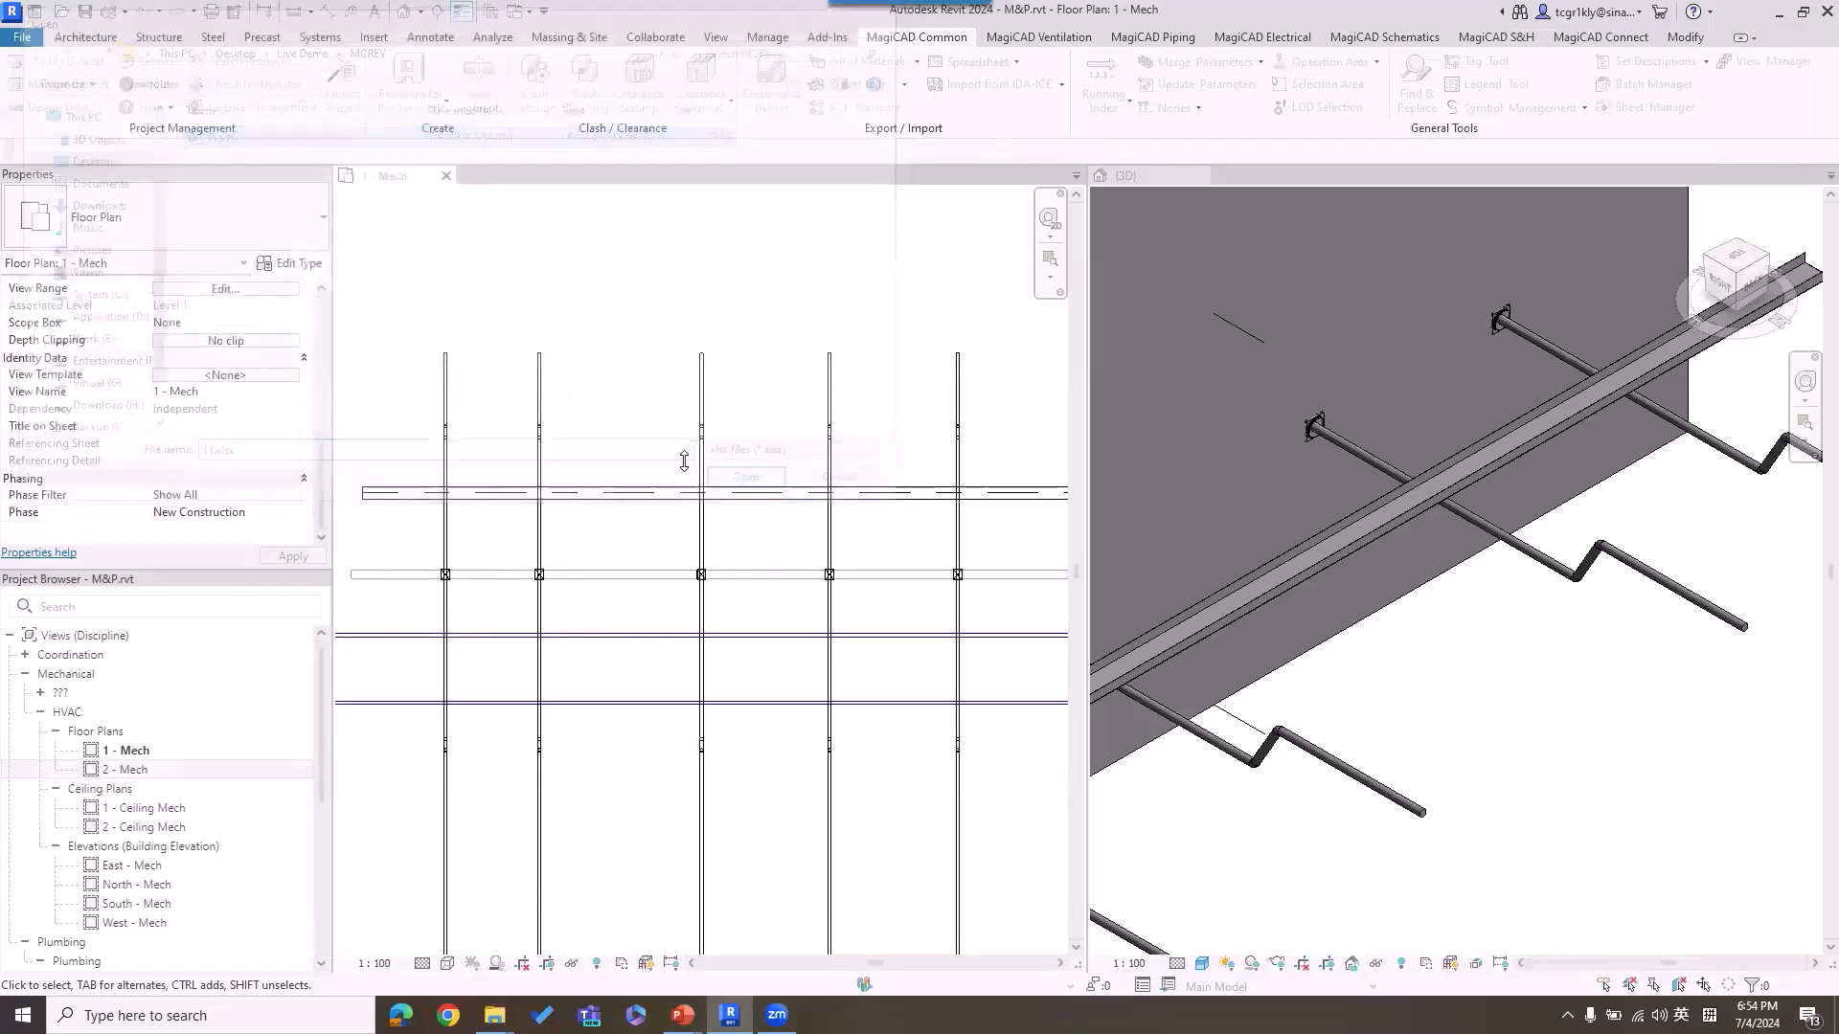
{"action": "left_click_drag", "start_coordinate": [1324, 380], "coordinate": [1321, 728]}
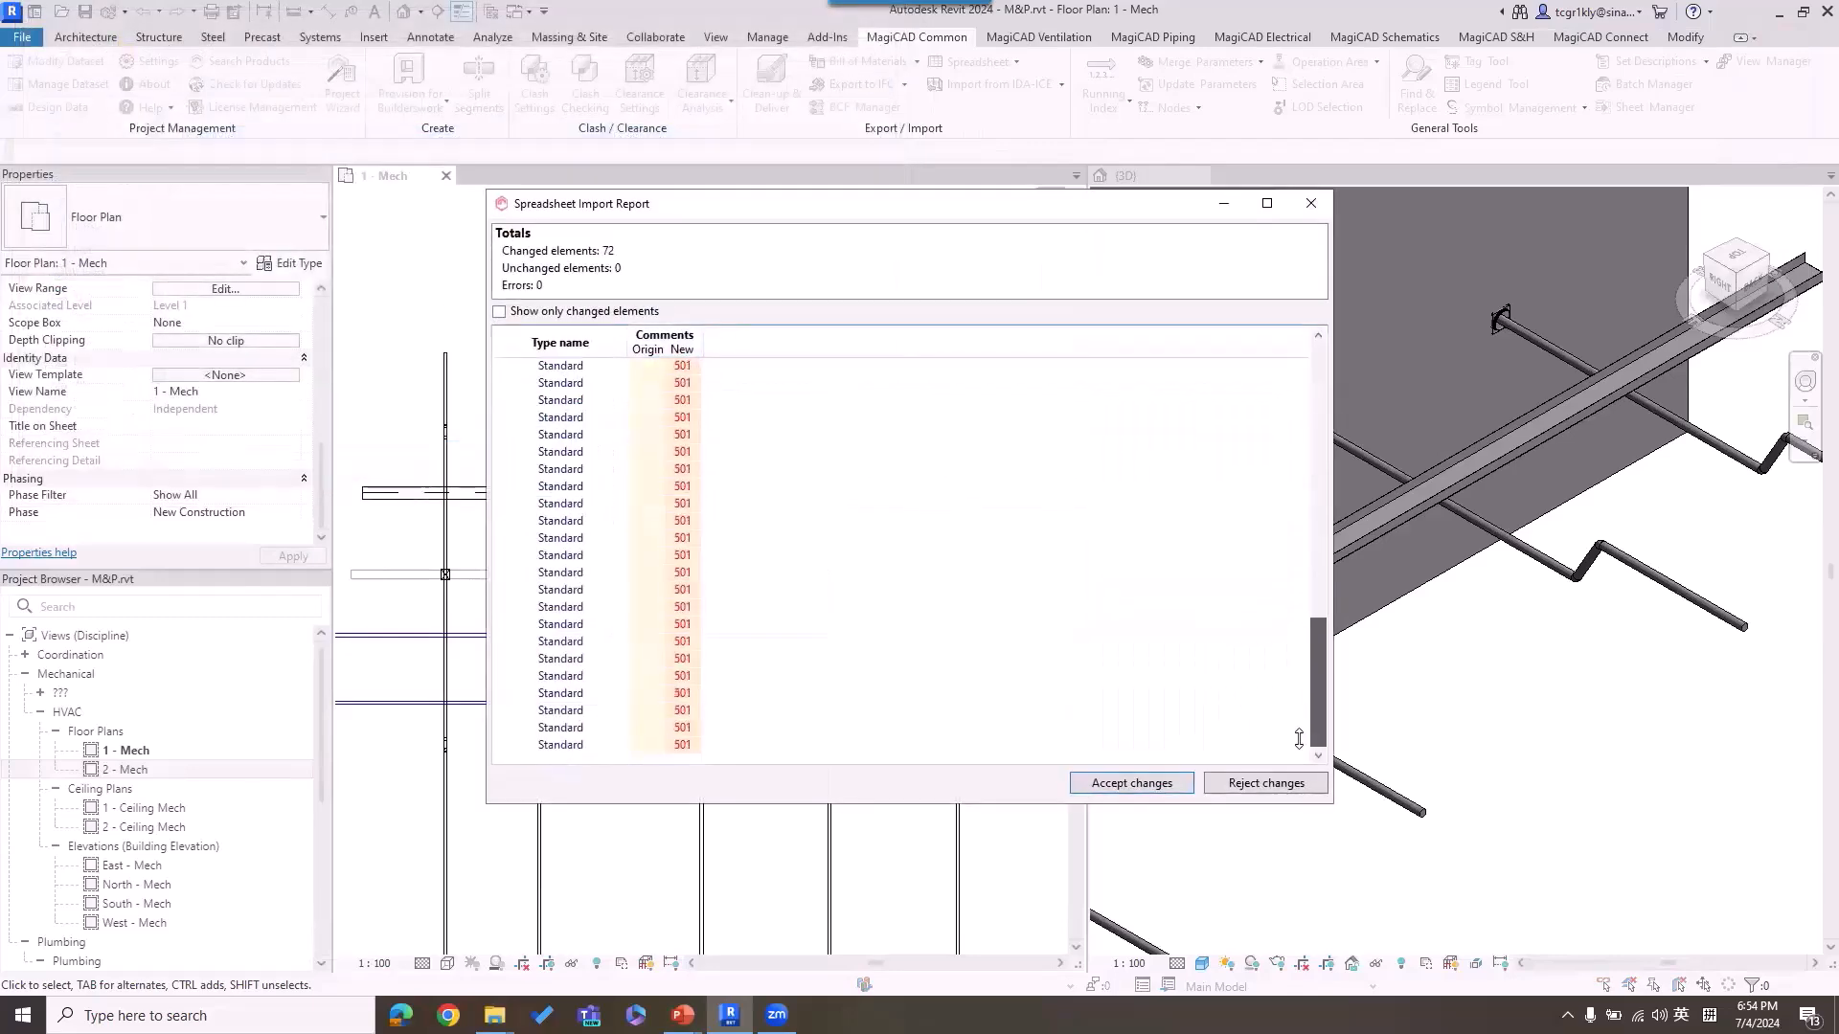
{"action": "left_click", "coordinate": [1131, 782]}
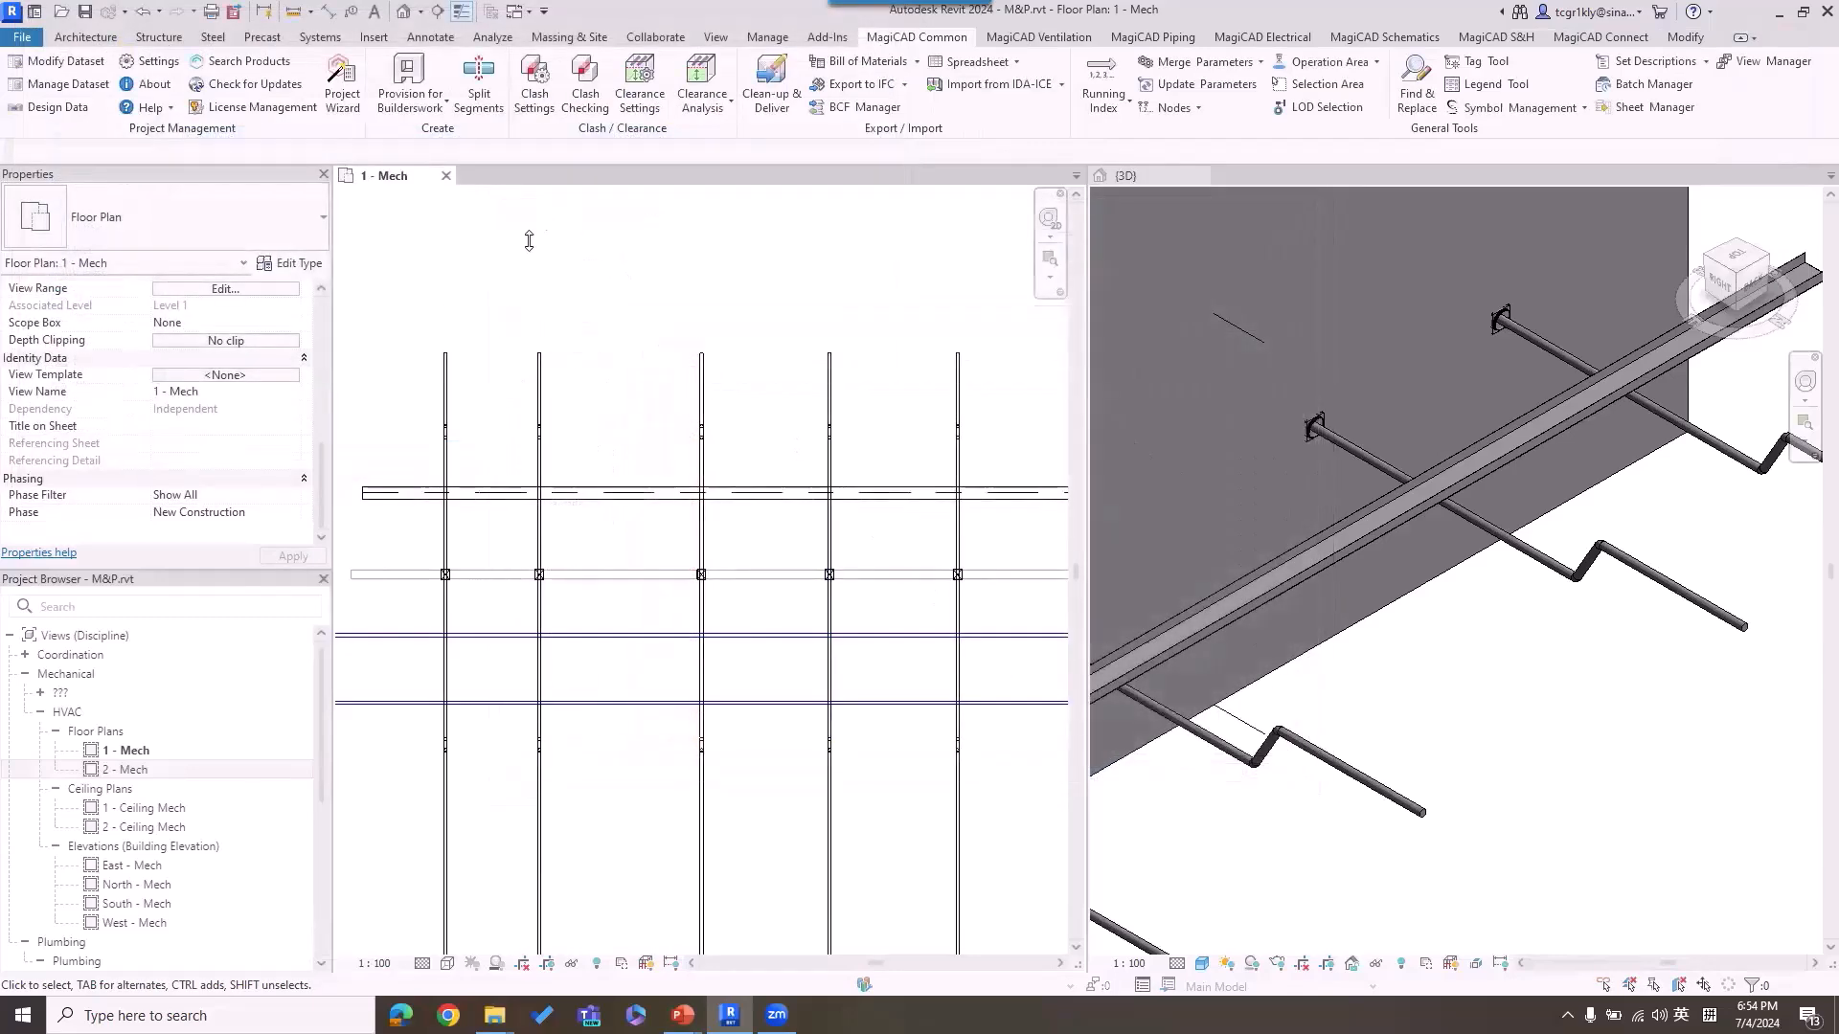
Step: Check the Comments values of the first and third vertical pipes and the large rectangular duct in the 1 - Mech plan
{"action": "left_click", "coordinate": [446, 364]}
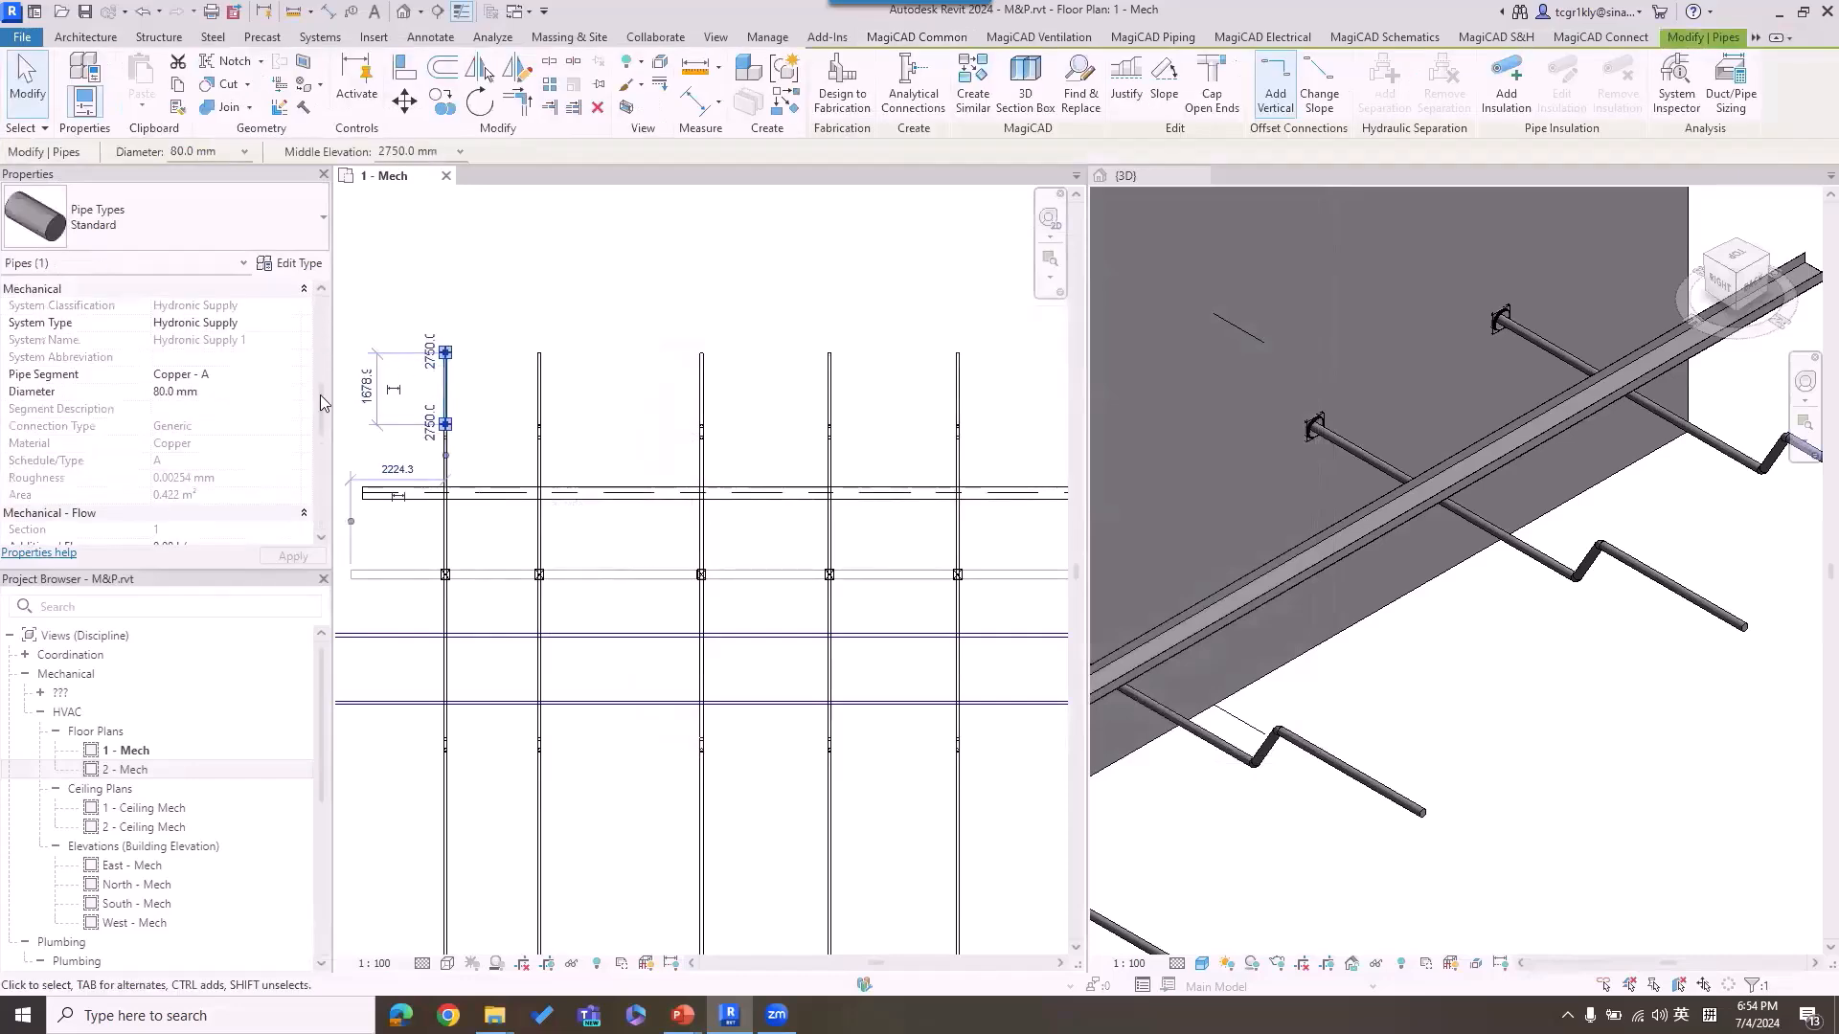
{"action": "left_click_drag", "start_coordinate": [320, 394], "coordinate": [327, 476]}
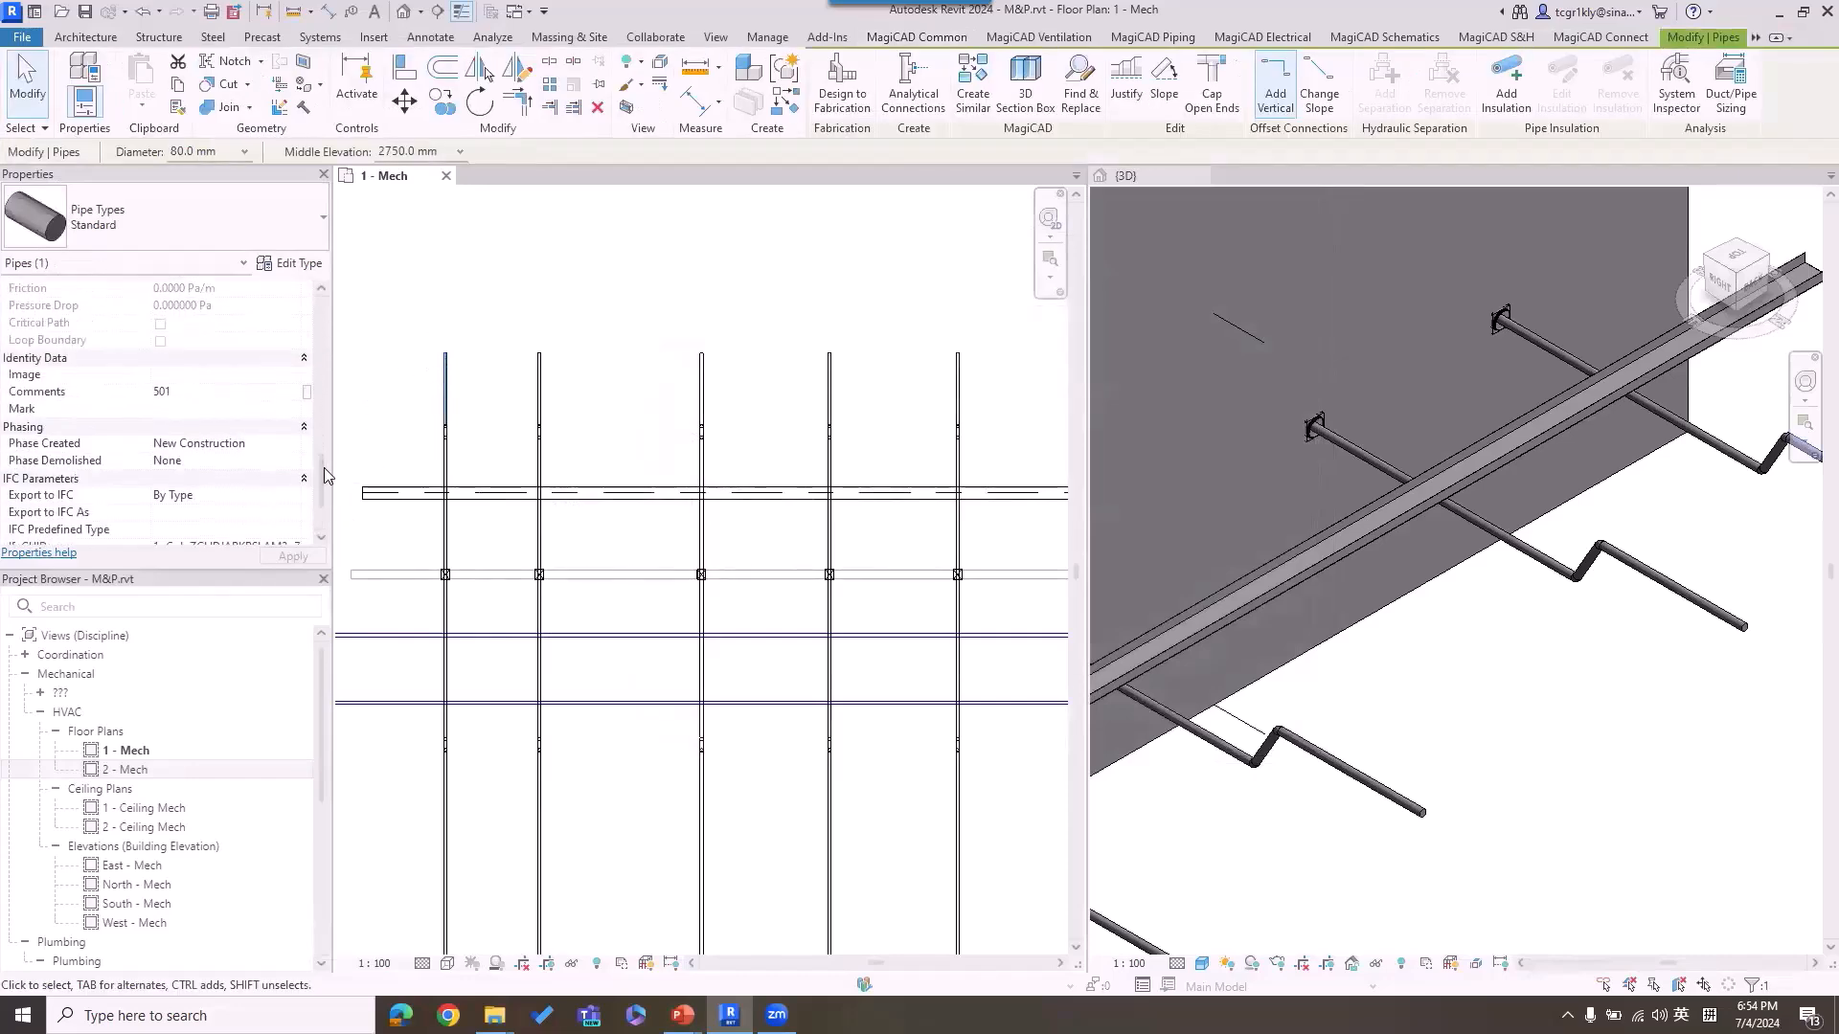
{"action": "left_click", "coordinate": [292, 431]}
{"action": "mouse_move", "coordinate": [239, 387]}
{"action": "left_mouse_down"}
{"action": "mouse_move", "coordinate": [125, 449]}
{"action": "mouse_move", "coordinate": [275, 363]}
{"action": "left_mouse_up"}
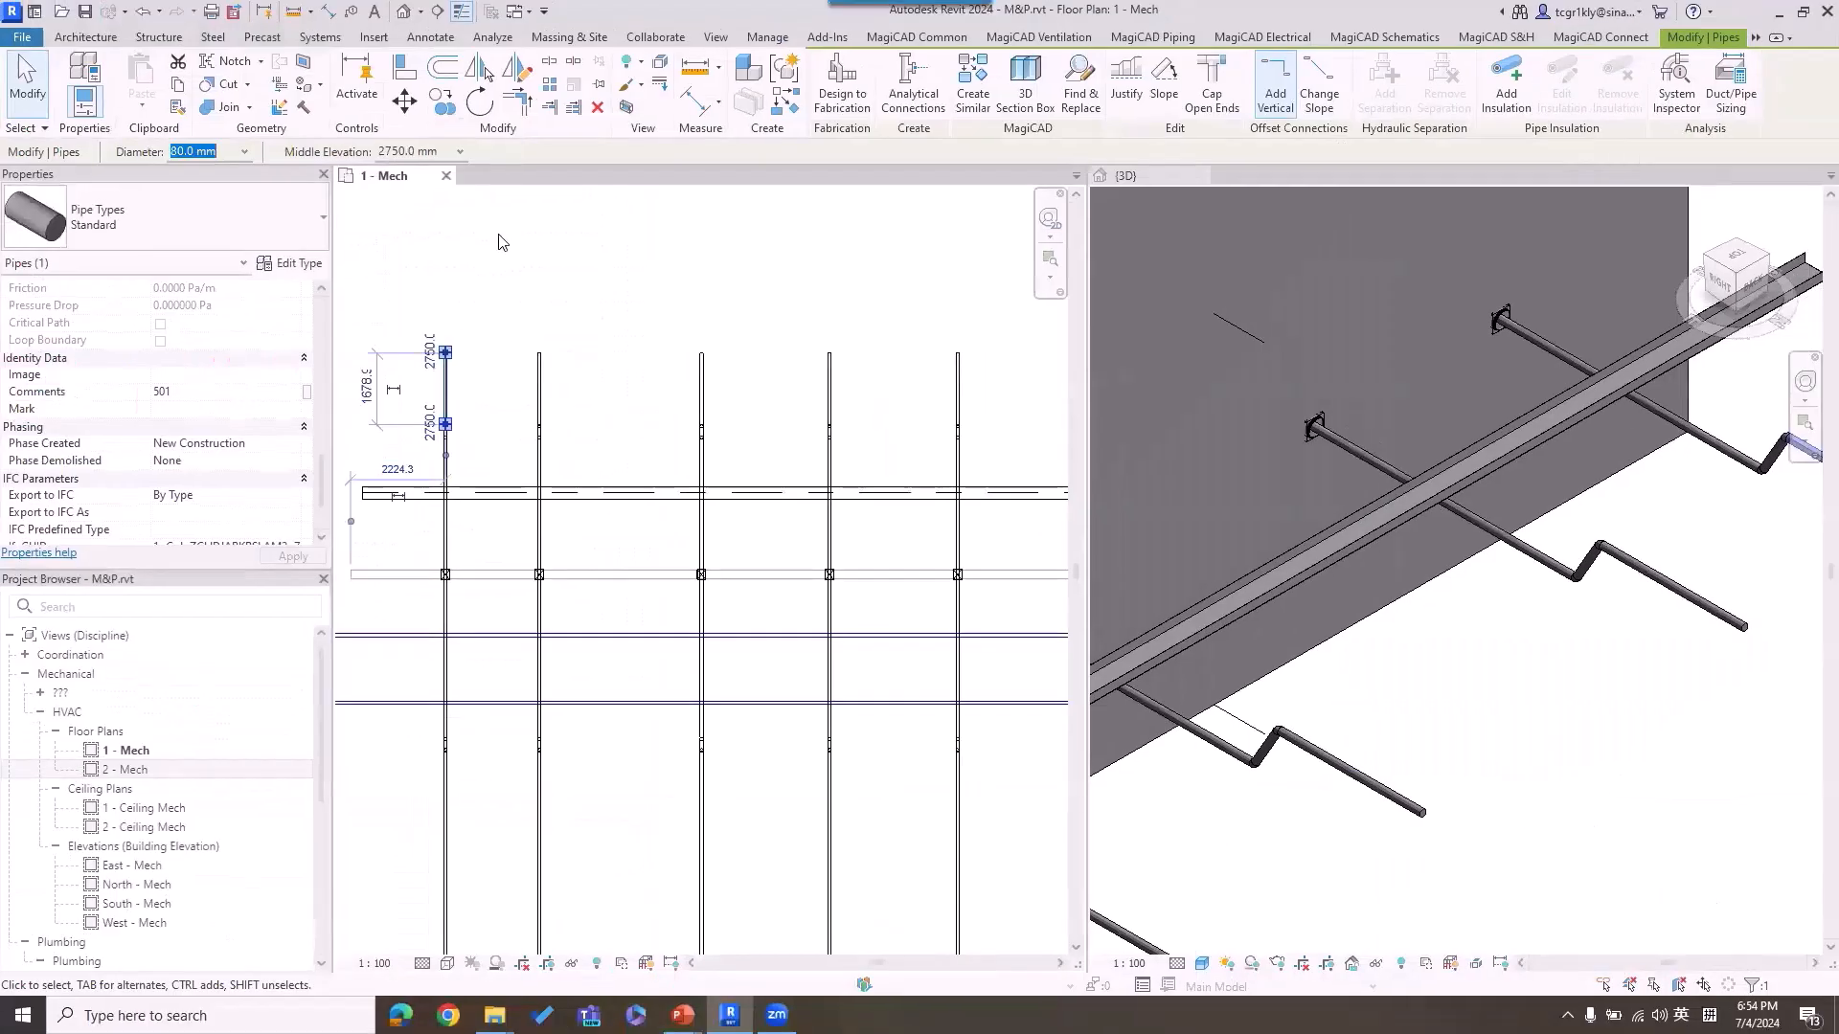
{"action": "left_click", "coordinate": [611, 275]}
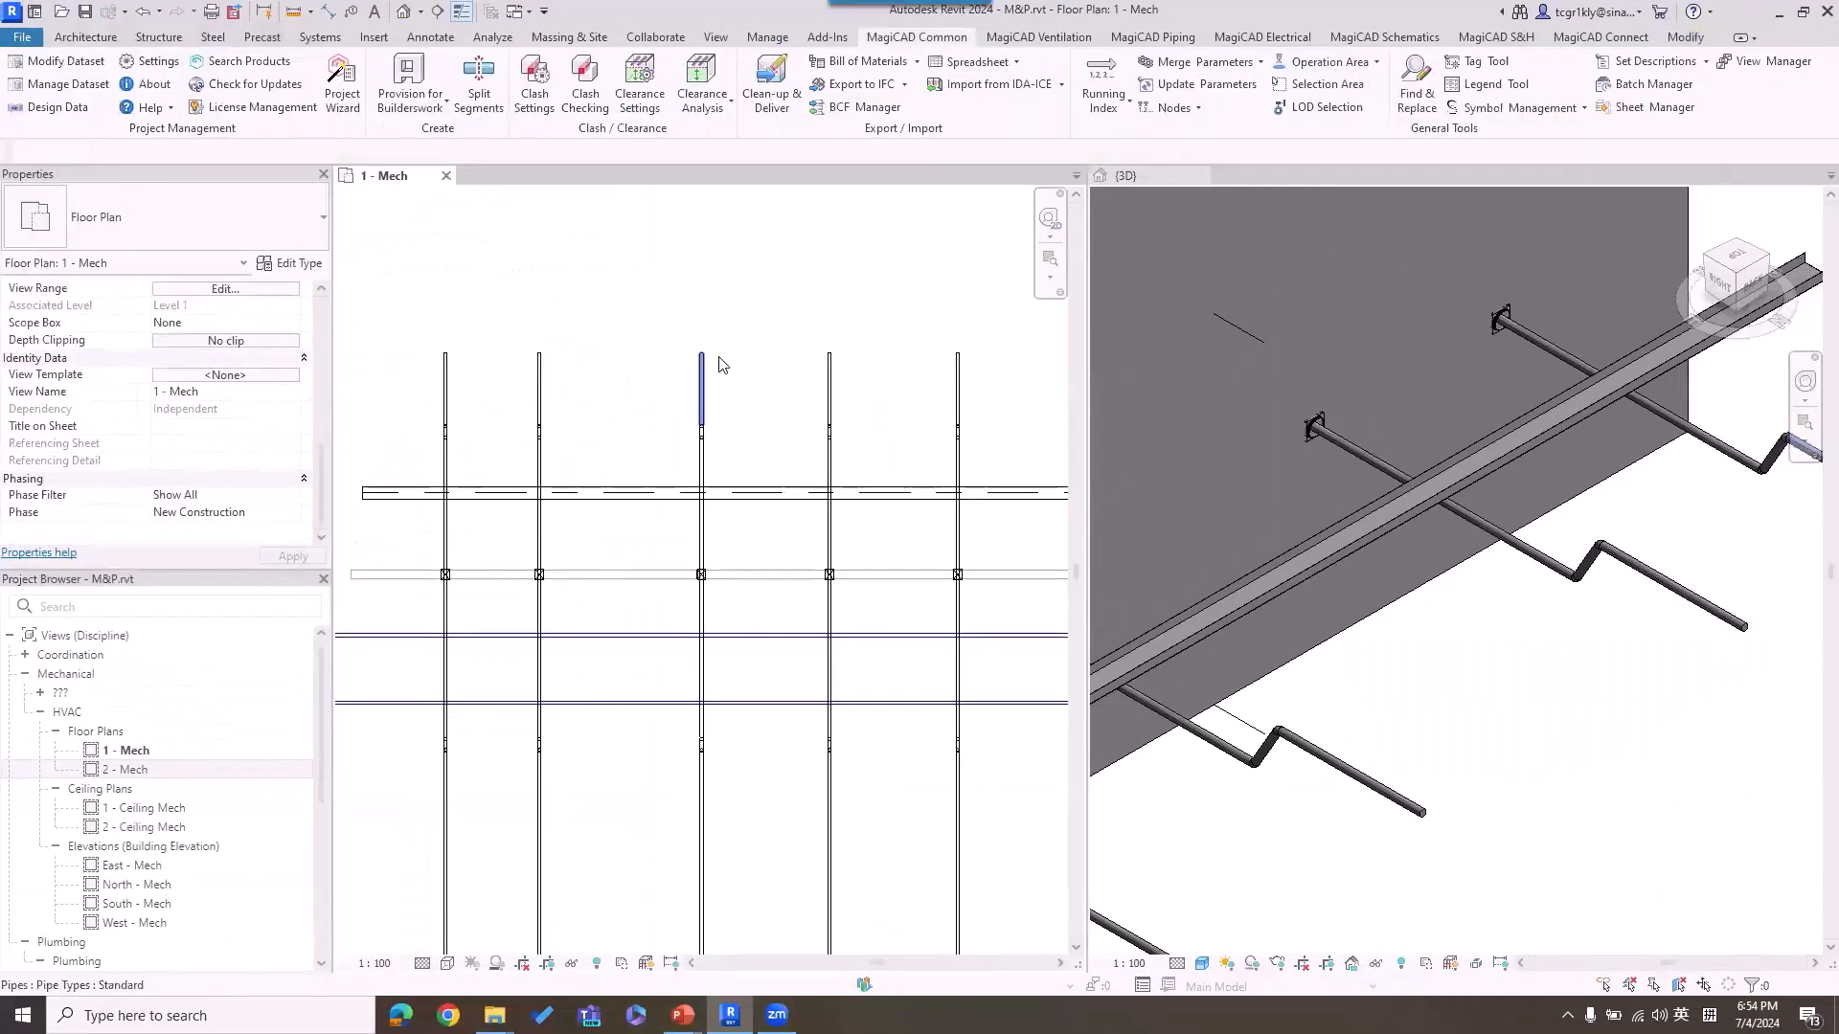
{"action": "left_click", "coordinate": [700, 398]}
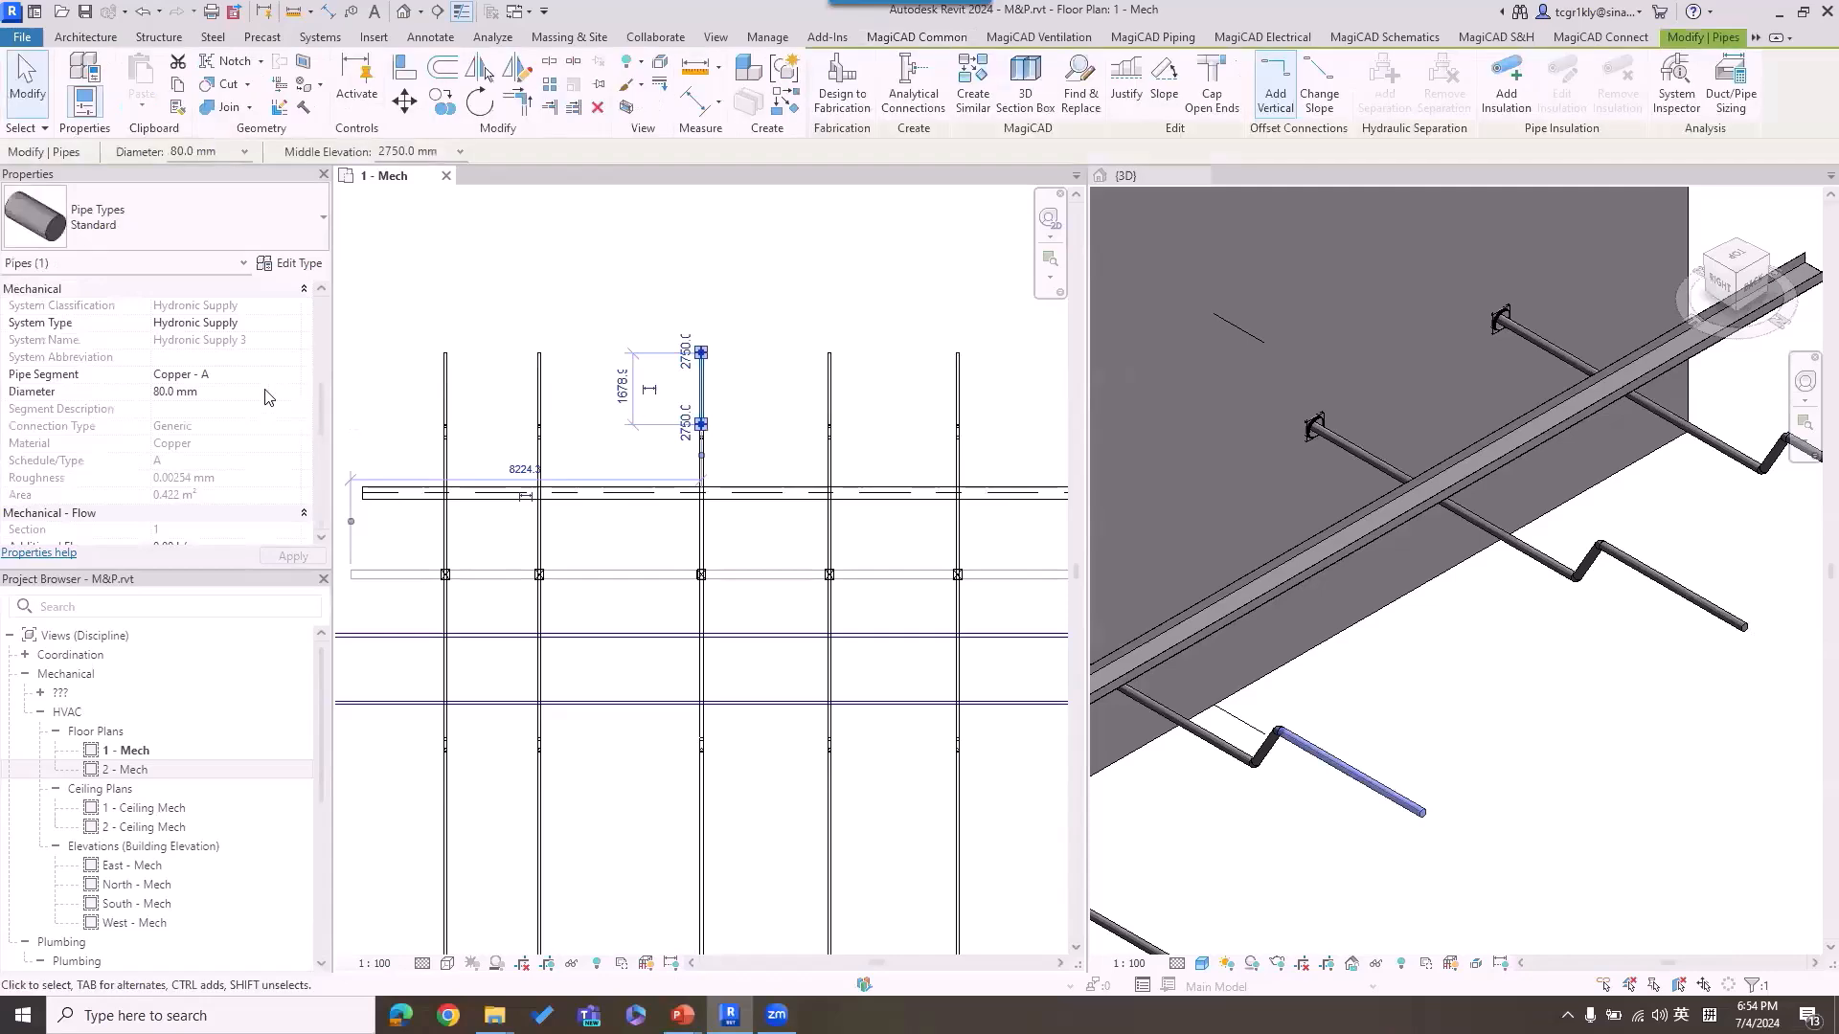
{"action": "left_click_drag", "start_coordinate": [322, 399], "coordinate": [329, 484]}
{"action": "left_click", "coordinate": [603, 637]}
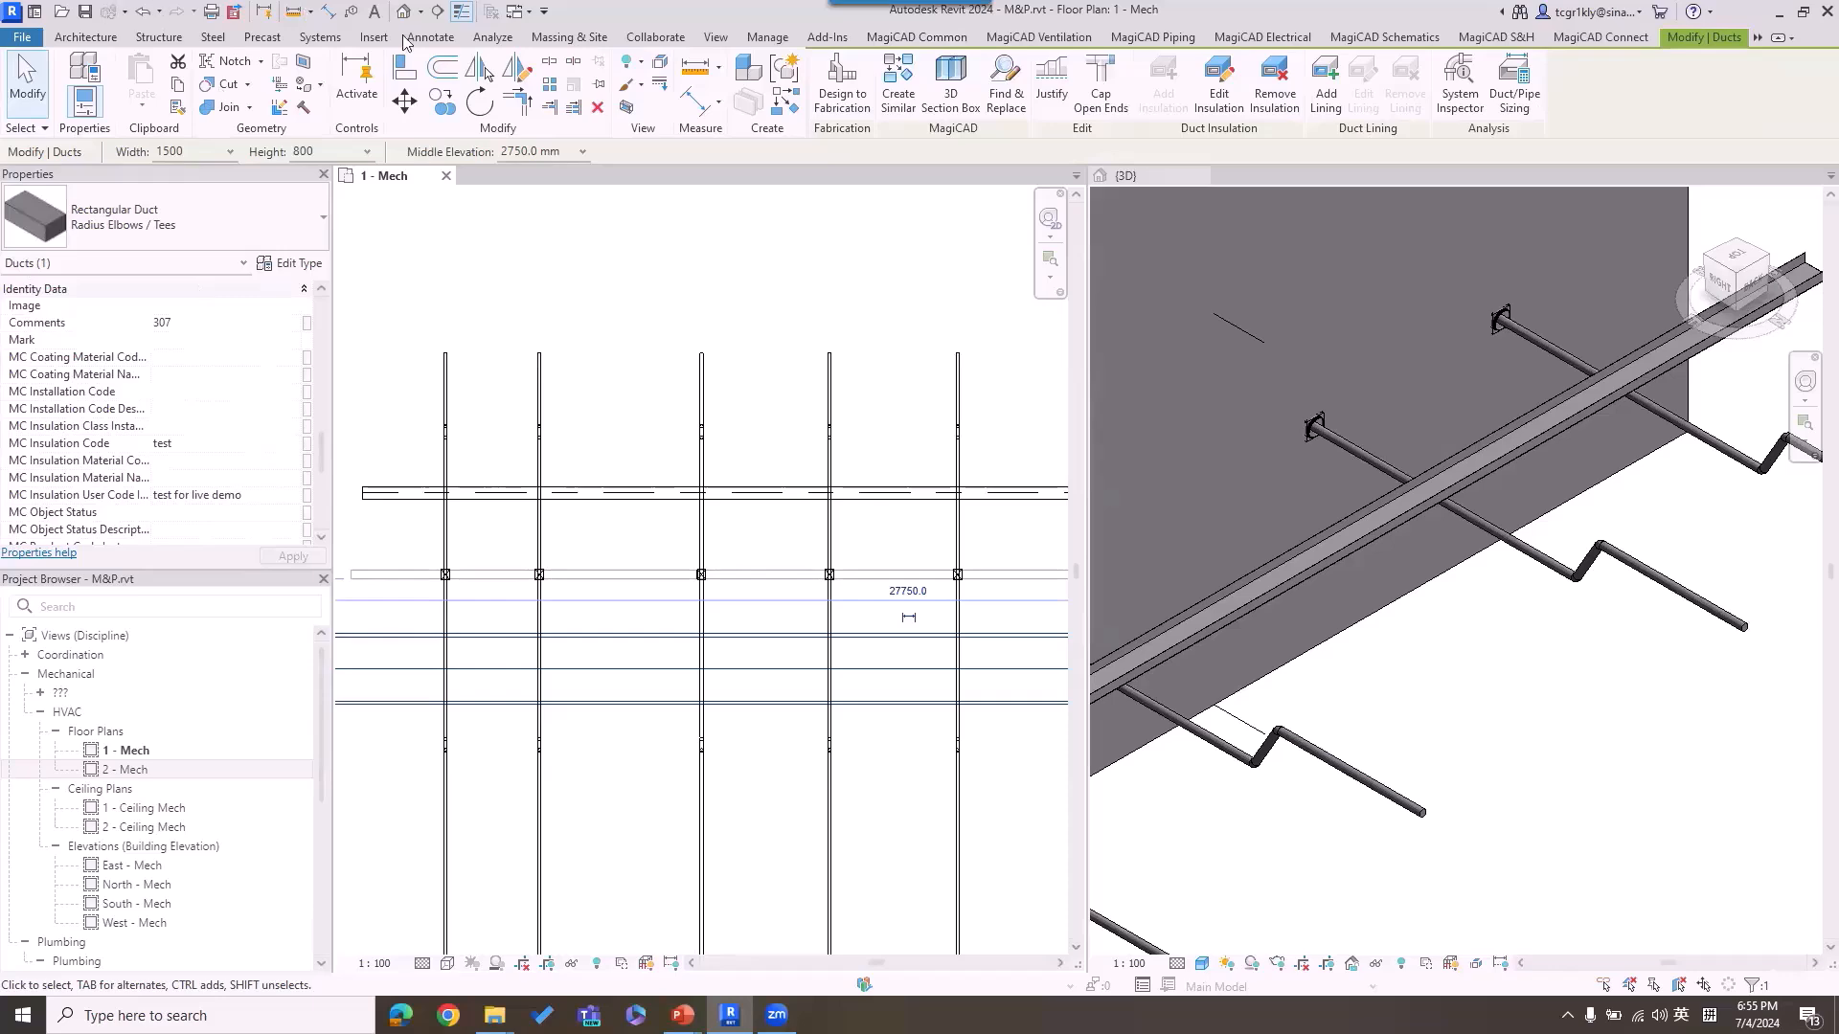
{"action": "left_click", "coordinate": [833, 269]}
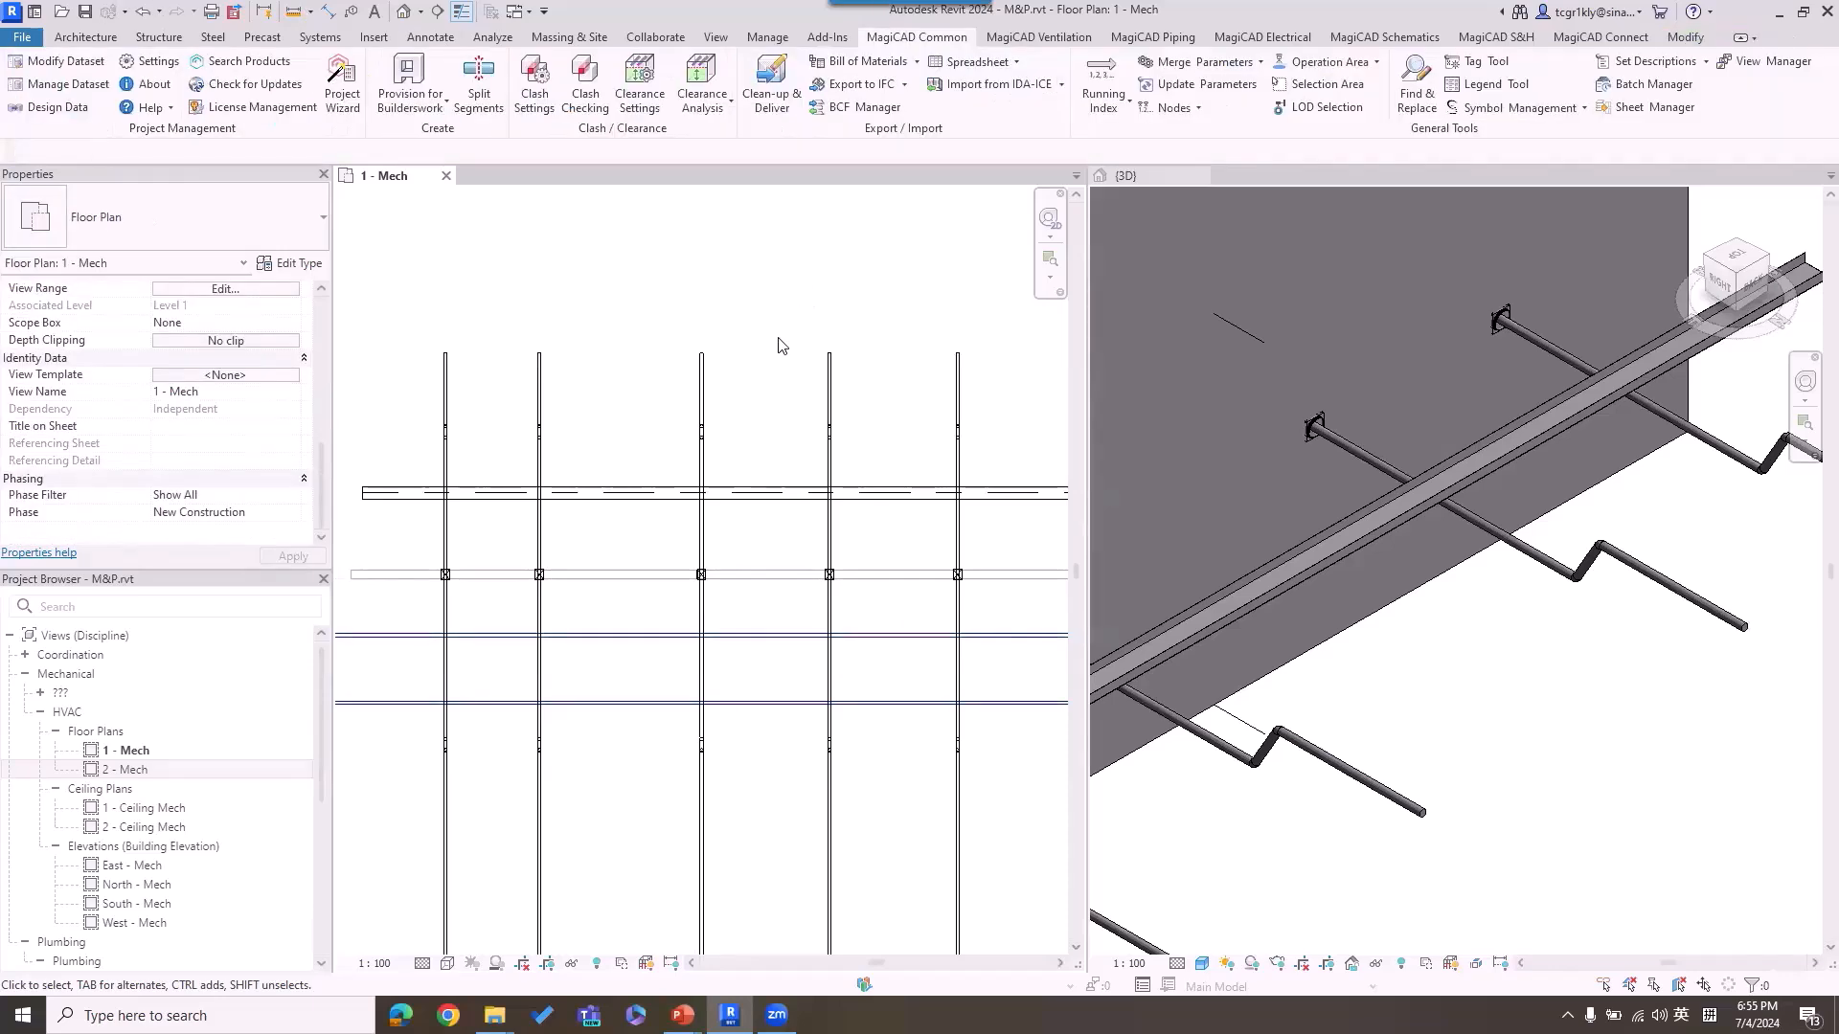
Step: Switch to the MCREV Live Demo_Lite.pptx presentation in PowerPoint and start the slide show from the Collaboration slide
{"action": "mouse_move", "coordinate": [682, 1015]}
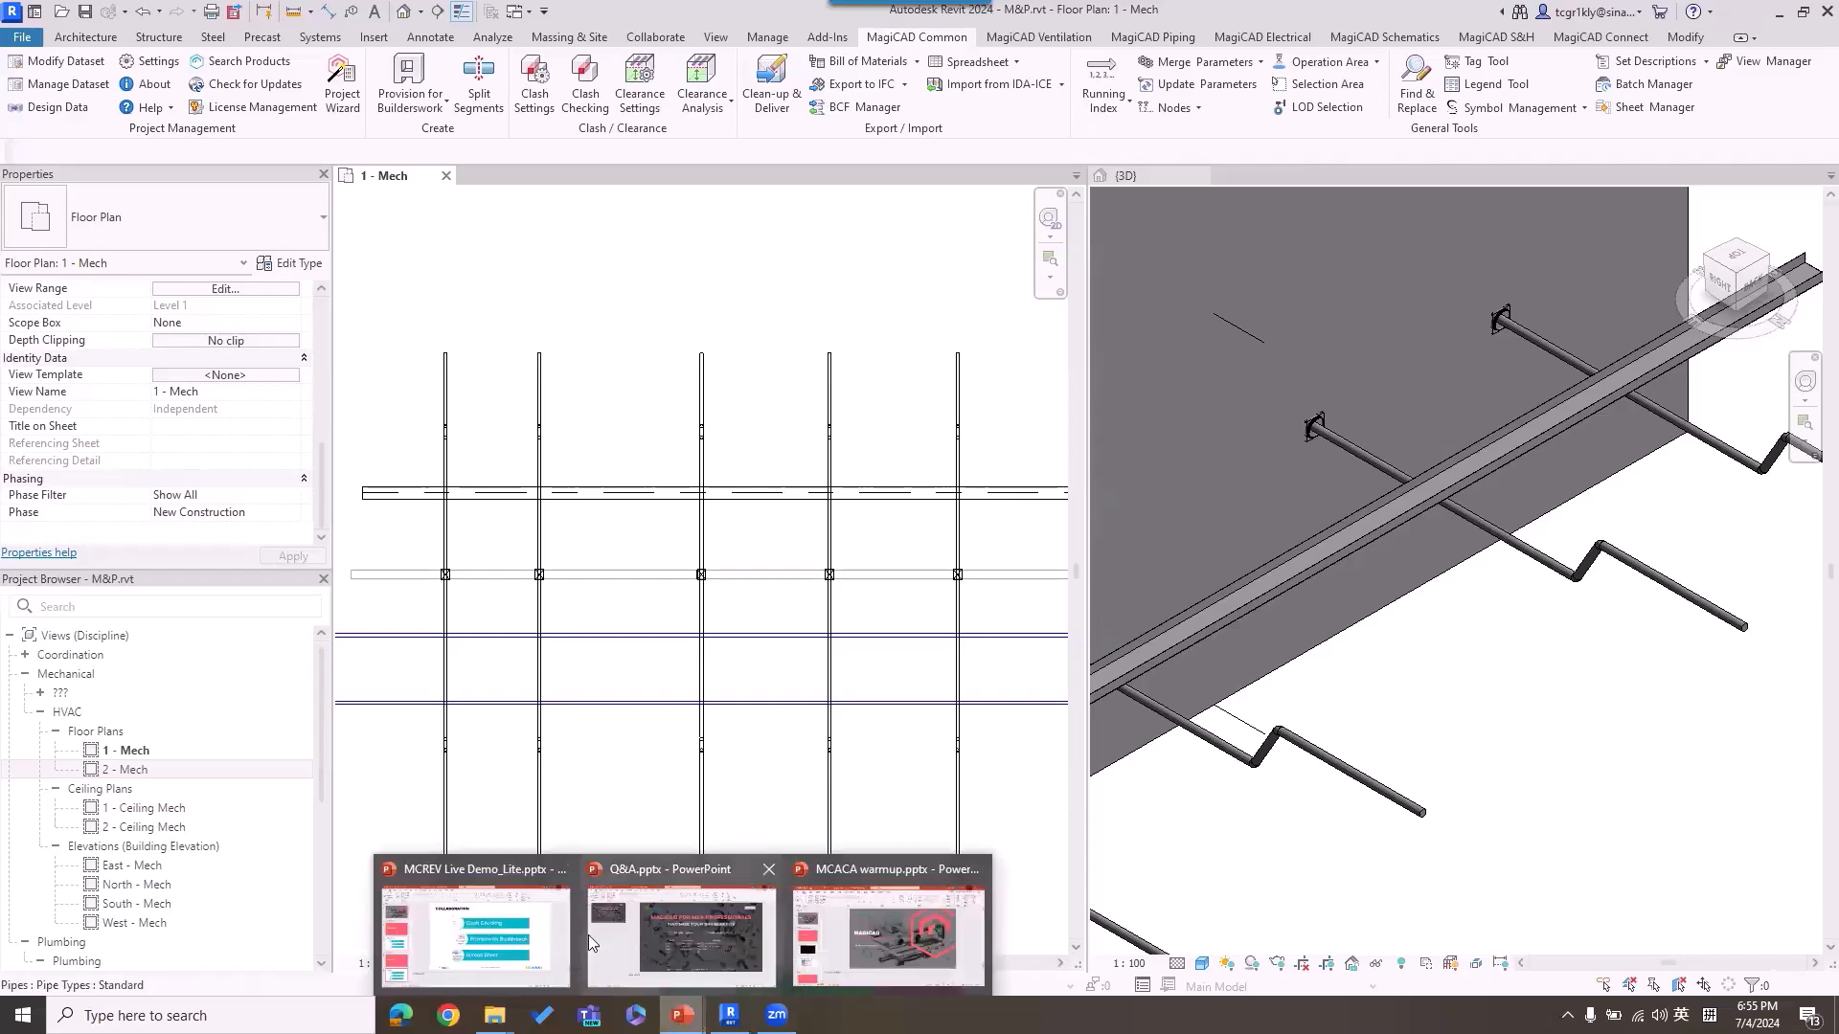
{"action": "left_click", "coordinate": [475, 931]}
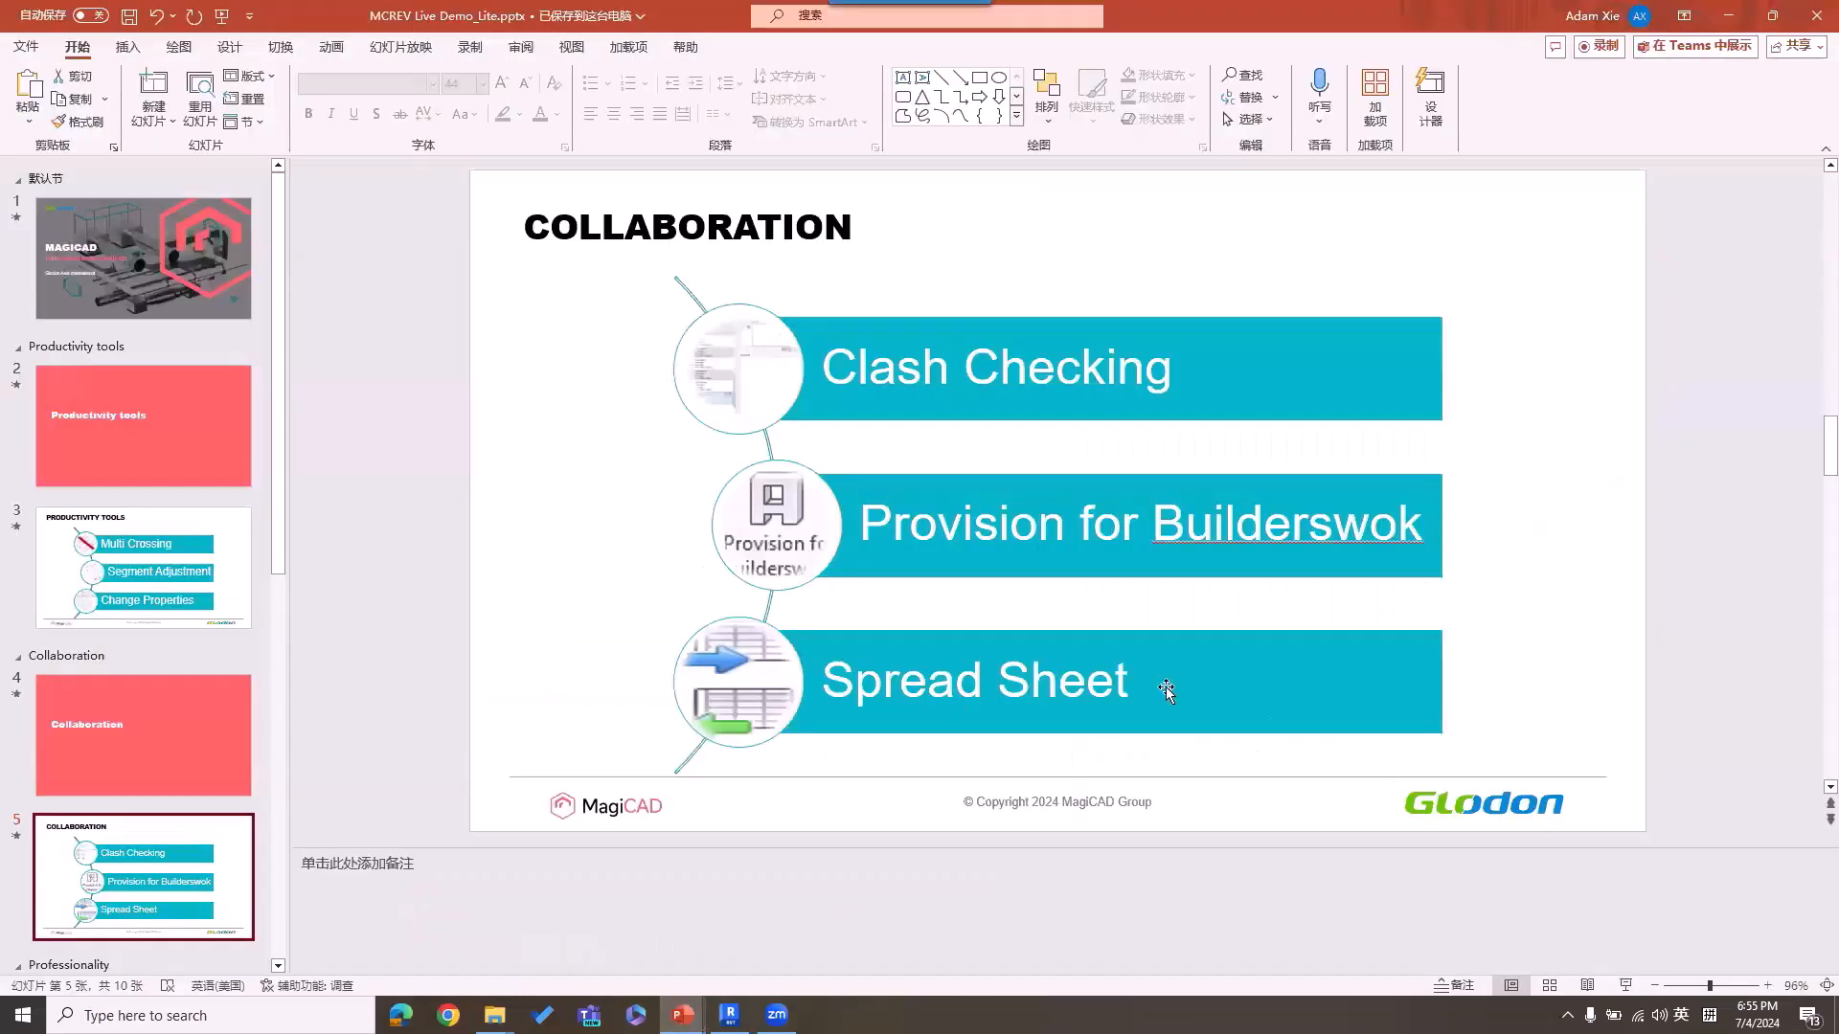
{"action": "left_click", "coordinate": [1625, 986]}
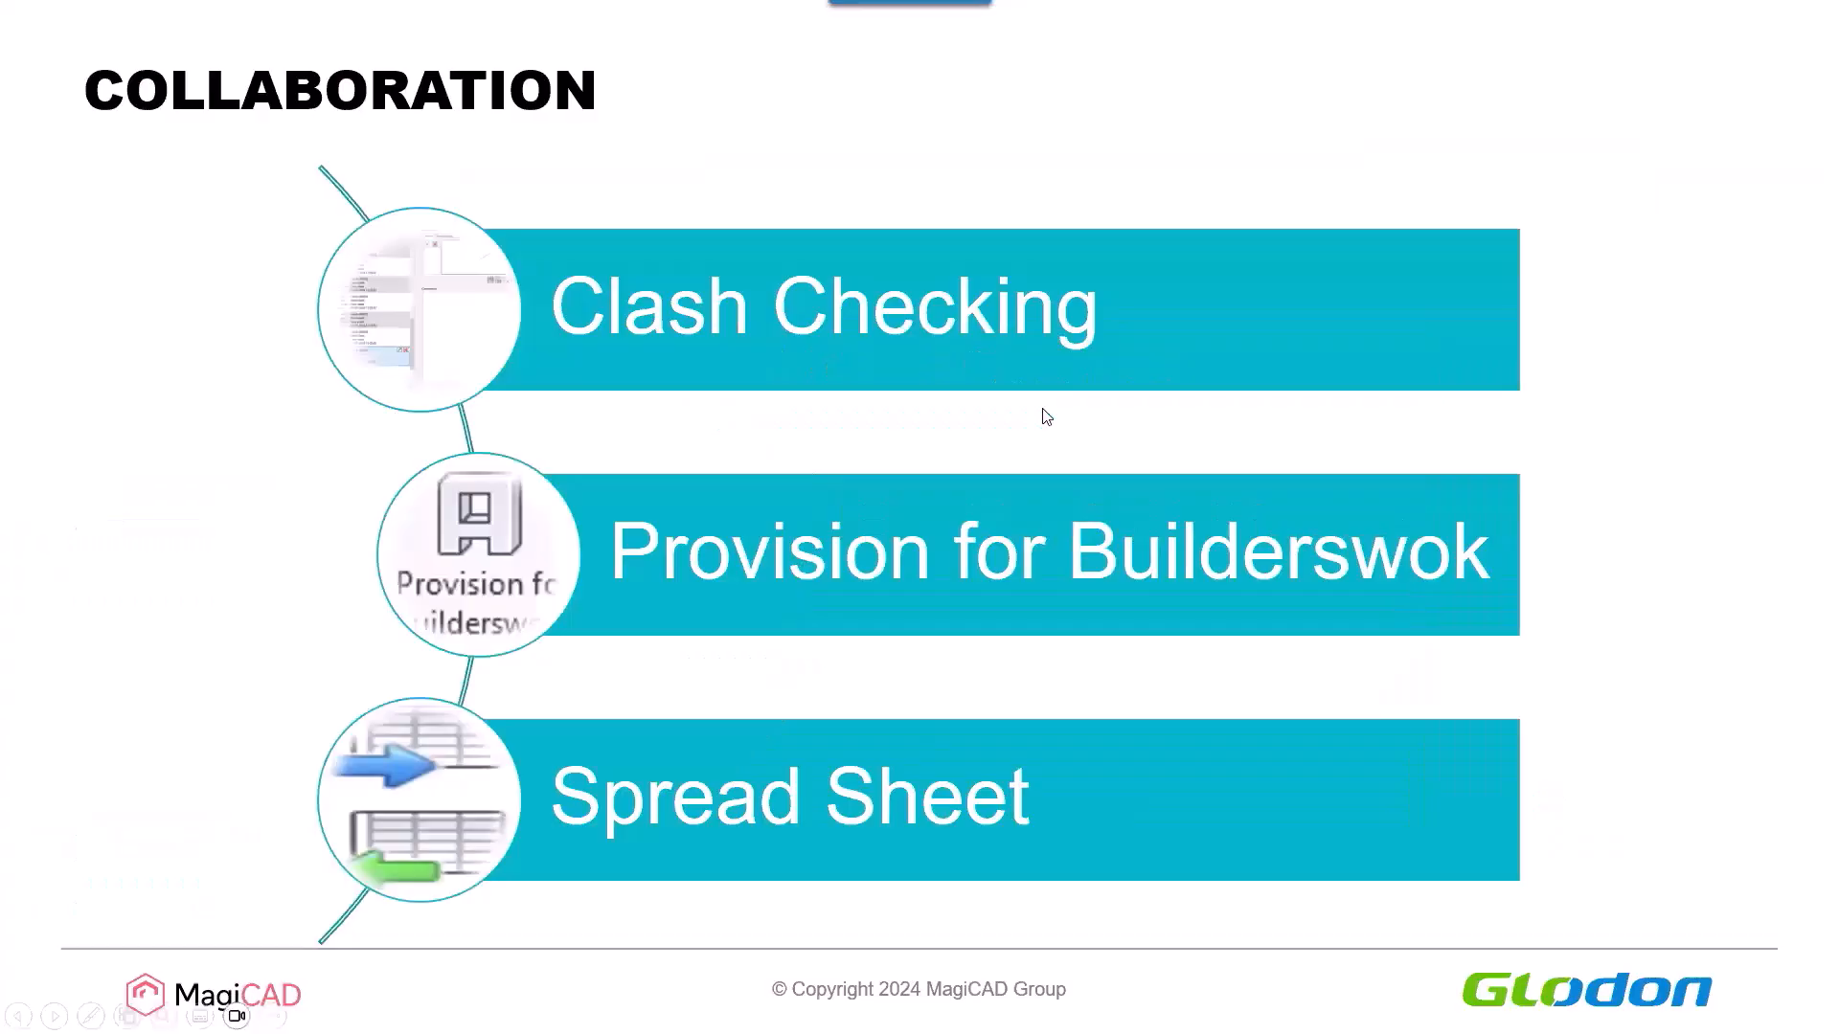